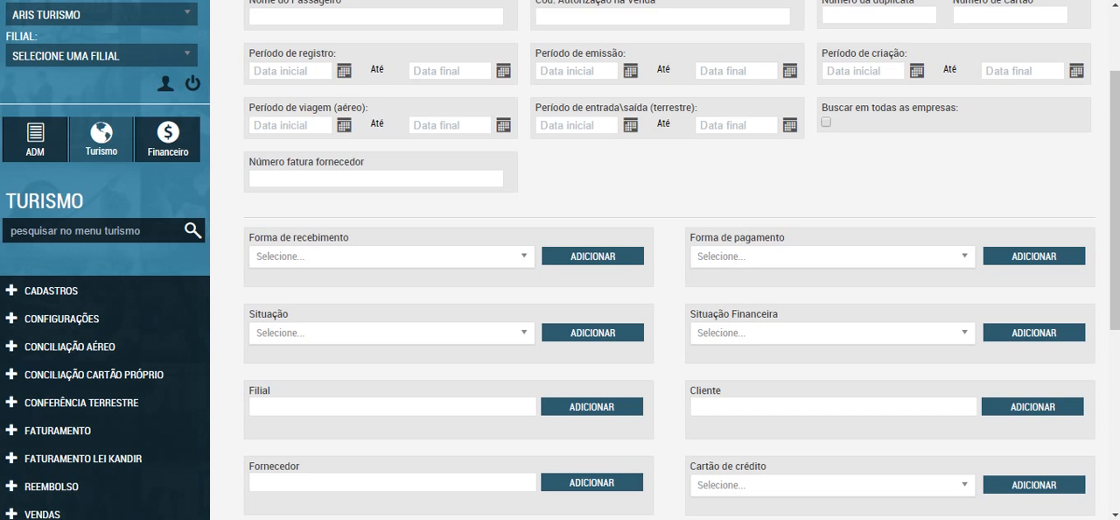
Step: Open the Consultar Vendas page from the Vendas section of the Turismo module
{"action": "scroll", "coordinate": [665, 306], "scroll_direction": "down", "scroll_amount": 2}
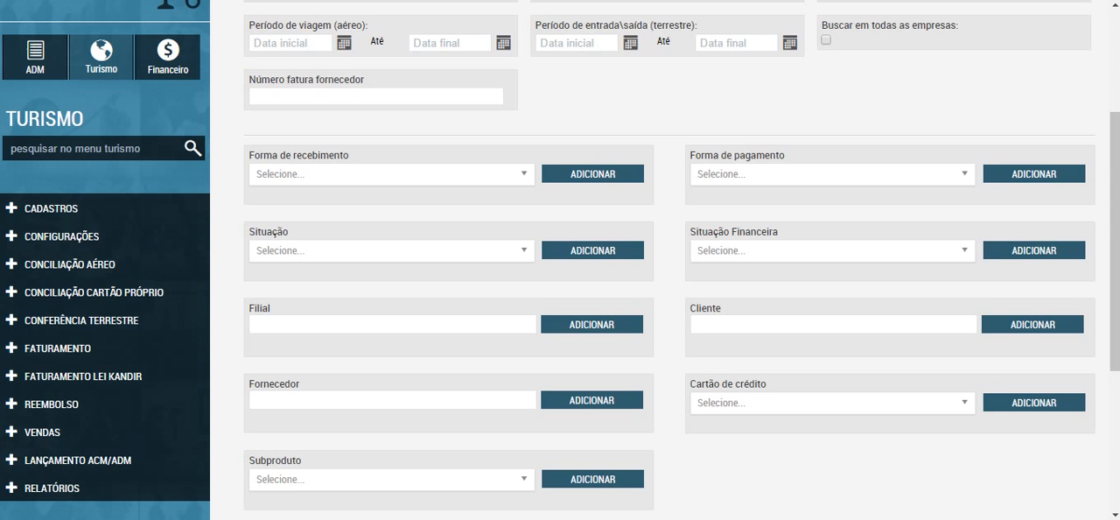
{"action": "left_click", "coordinate": [42, 433]}
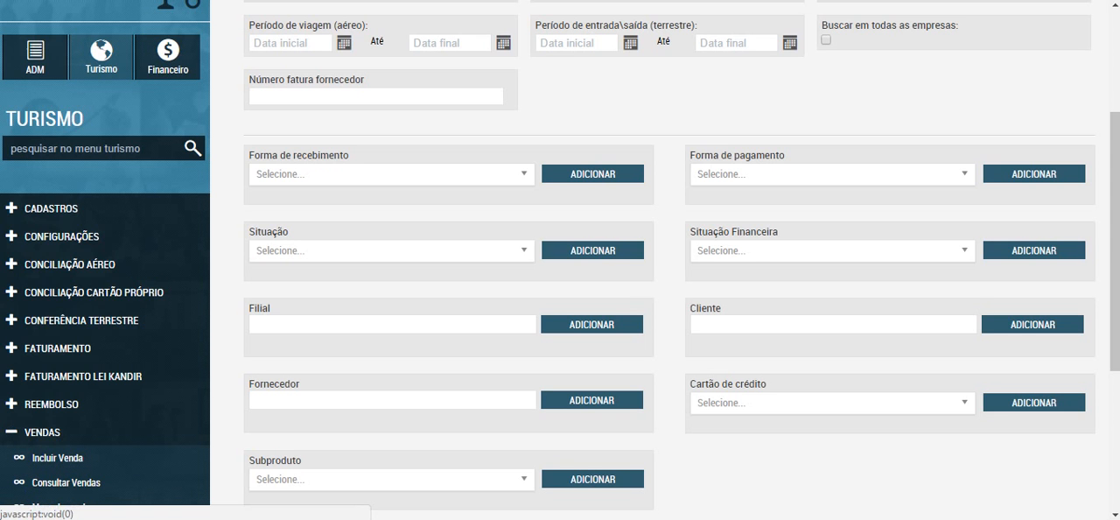
{"action": "left_click", "coordinate": [65, 482]}
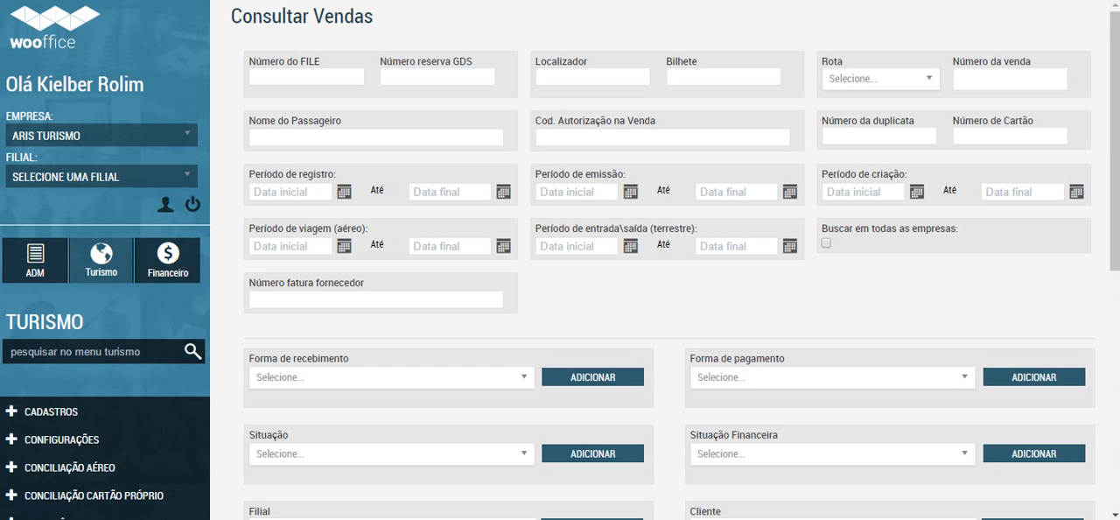
Step: Look over the sales search filters, the Período de emissão start date and the Tabela de vendas
{"action": "scroll", "coordinate": [665, 262], "scroll_direction": "down", "scroll_amount": 5}
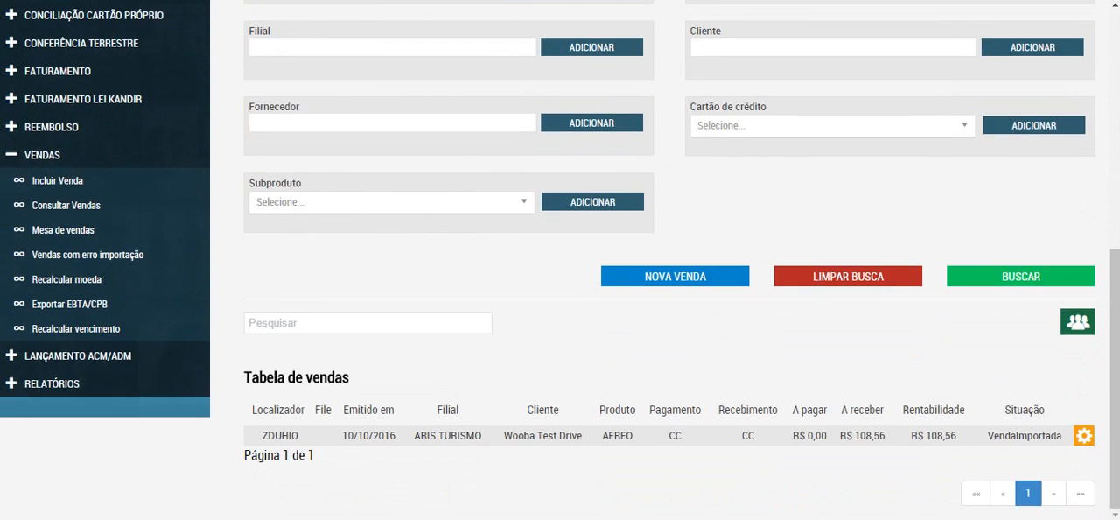
{"action": "scroll", "coordinate": [665, 262], "scroll_direction": "up", "scroll_amount": 5}
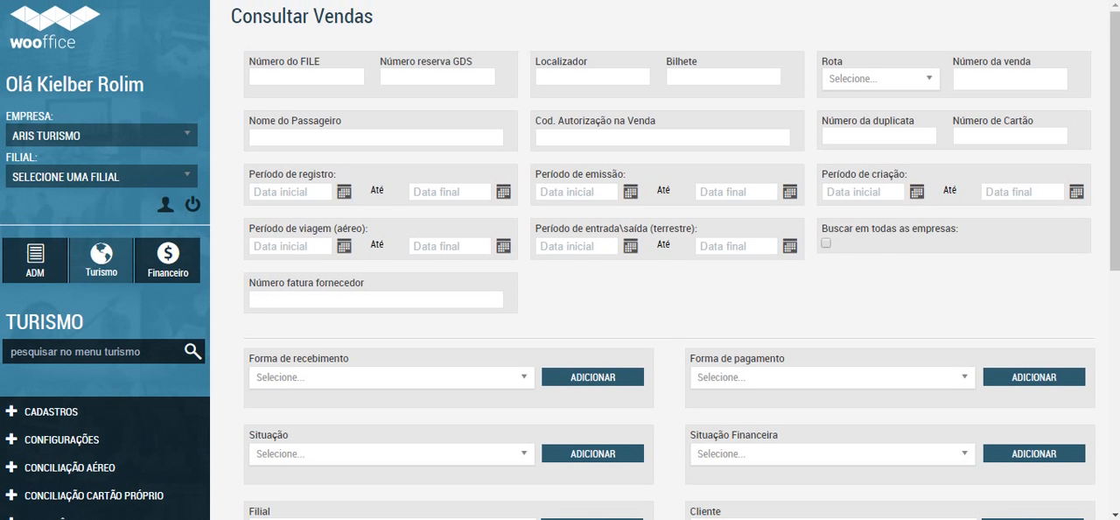
{"action": "scroll", "coordinate": [664, 263], "scroll_direction": "down", "scroll_amount": 5}
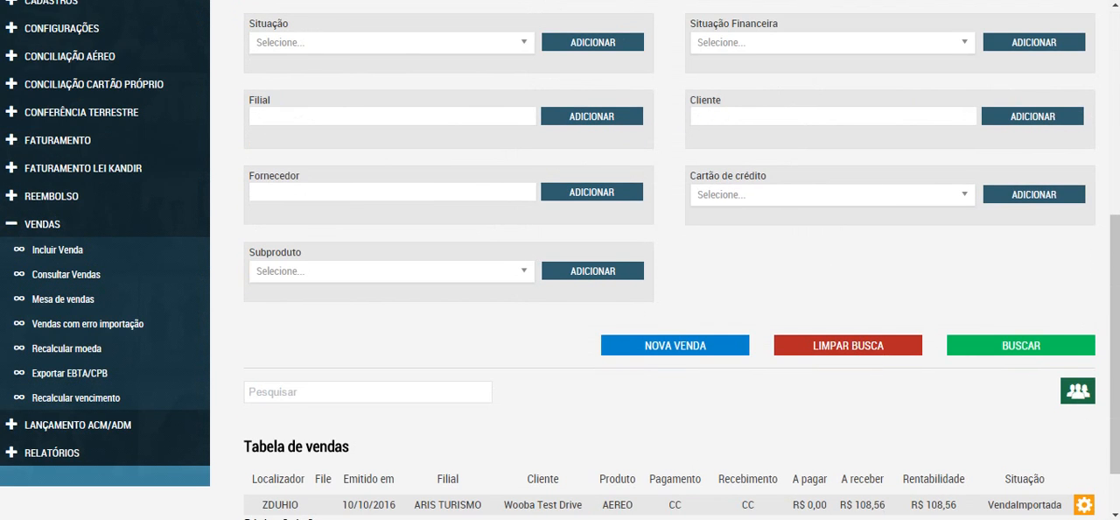
{"action": "scroll", "coordinate": [665, 262], "scroll_direction": "down", "scroll_amount": 1}
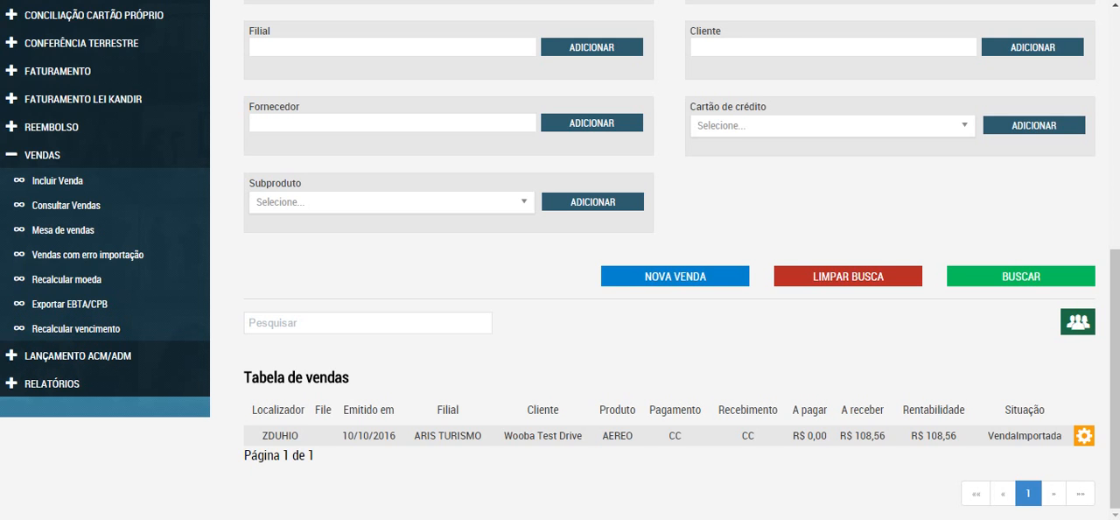
{"action": "scroll", "coordinate": [560, 260], "scroll_direction": "up", "scroll_amount": 5}
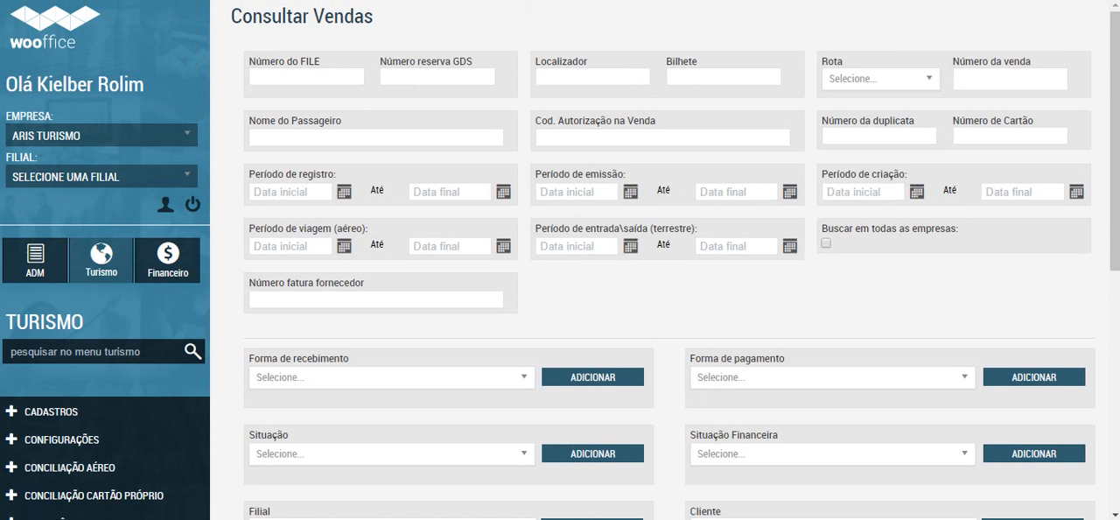
{"action": "left_click", "coordinate": [575, 191]}
{"action": "left_click", "coordinate": [875, 298]}
Step: Clear the sales search with Limpar Busca
{"action": "scroll", "coordinate": [665, 297], "scroll_direction": "down", "scroll_amount": 5}
{"action": "scroll", "coordinate": [665, 298], "scroll_direction": "down", "scroll_amount": 1}
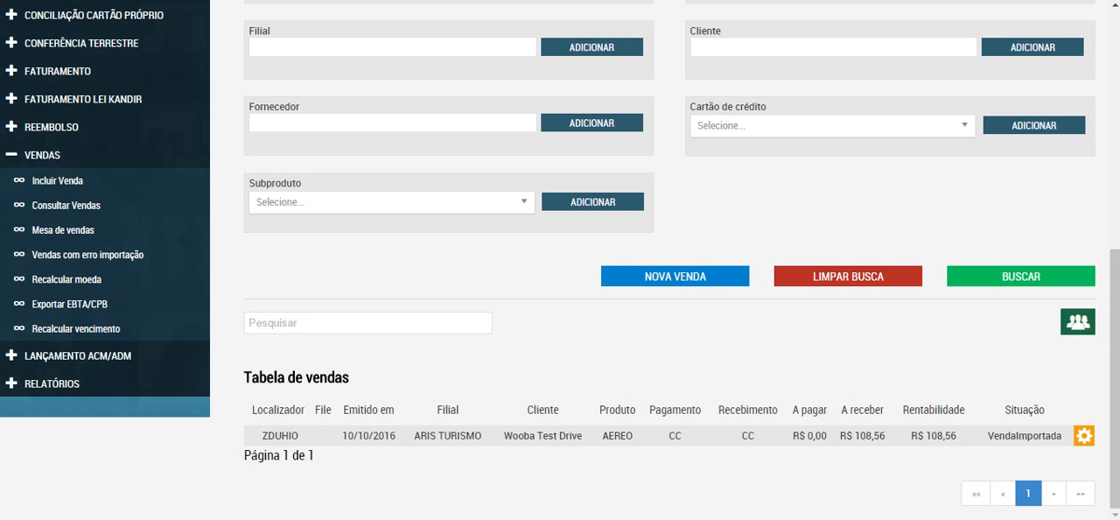
{"action": "left_click", "coordinate": [847, 276]}
{"action": "scroll", "coordinate": [560, 260], "scroll_direction": "up", "scroll_amount": 6}
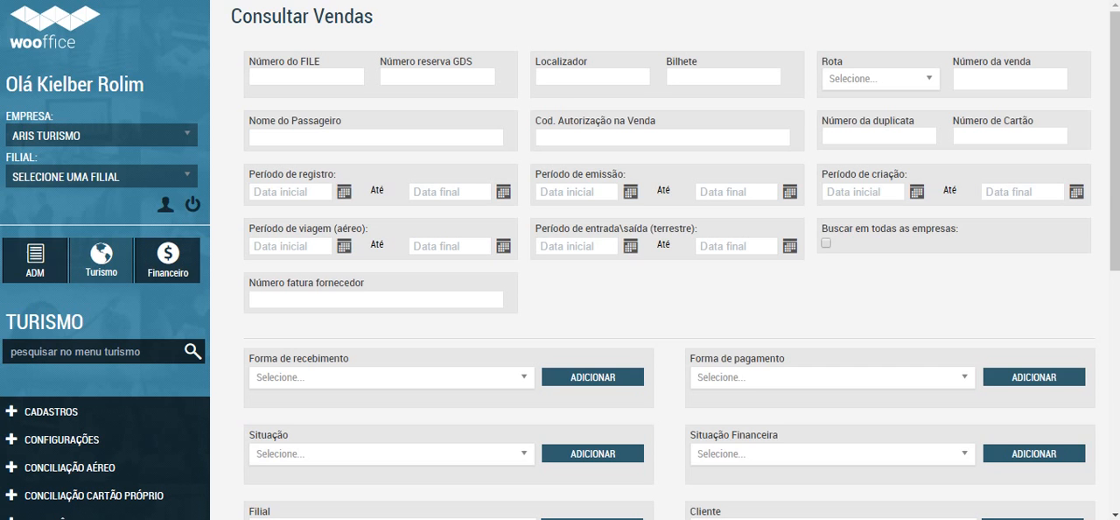
Step: Examine the identification filters, from Número do FILE to Número da venda, and the Período de registro start-date calendar
{"action": "left_click", "coordinate": [306, 77]}
{"action": "left_click", "coordinate": [438, 77]}
{"action": "left_click", "coordinate": [592, 77]}
{"action": "left_click", "coordinate": [724, 77]}
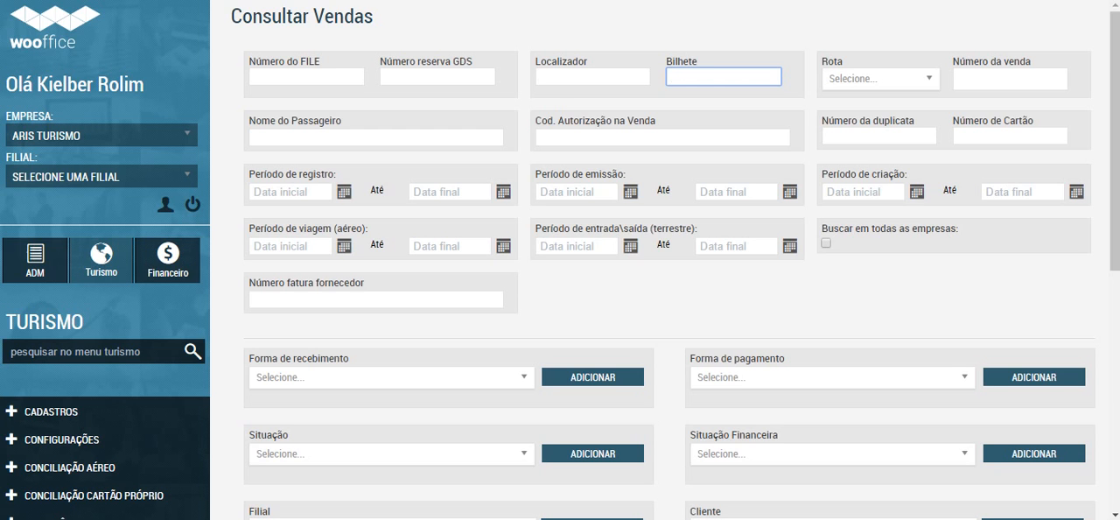
{"action": "left_click", "coordinate": [306, 77]}
{"action": "left_click", "coordinate": [376, 137]}
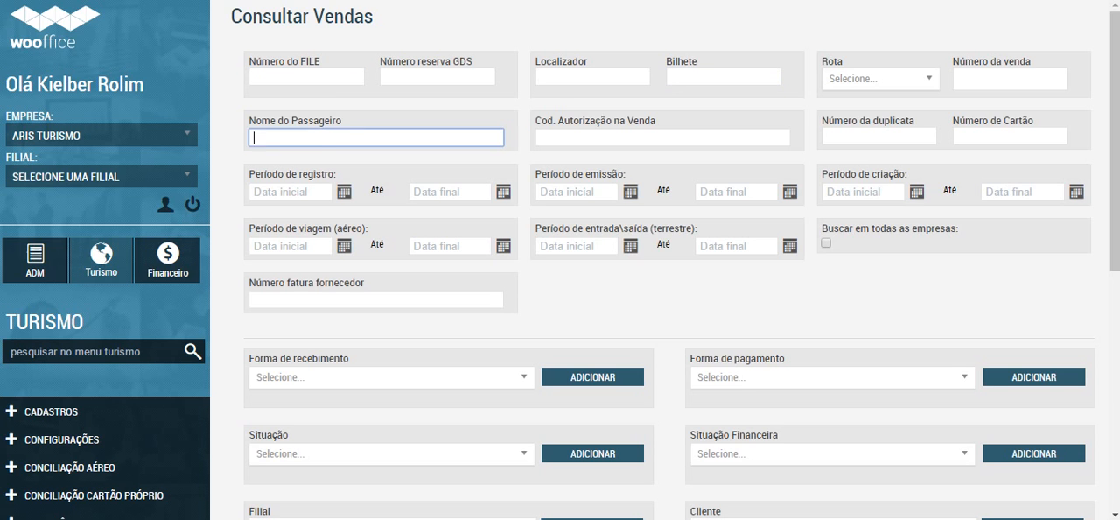
{"action": "left_click", "coordinate": [662, 137]}
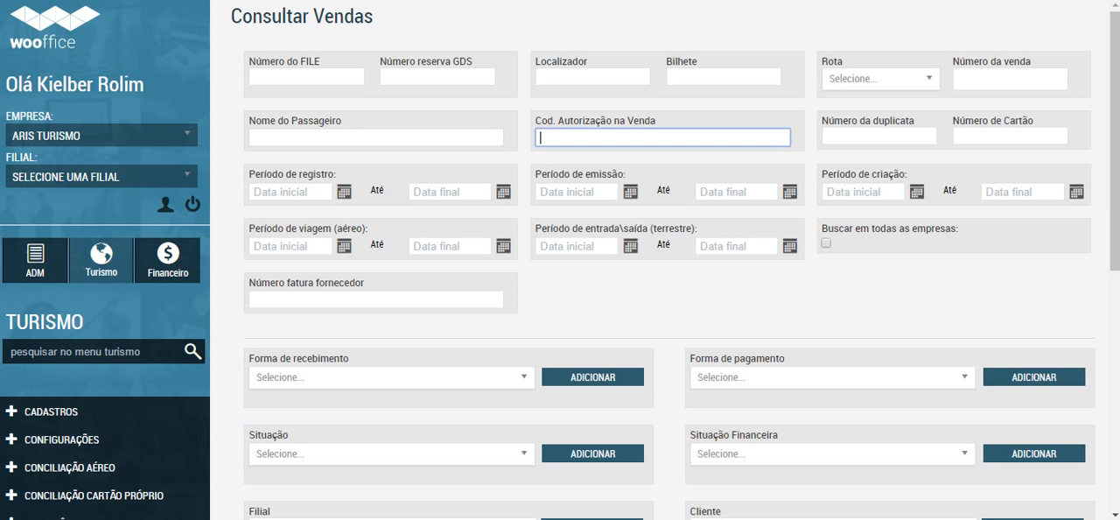
{"action": "left_click", "coordinate": [1009, 79]}
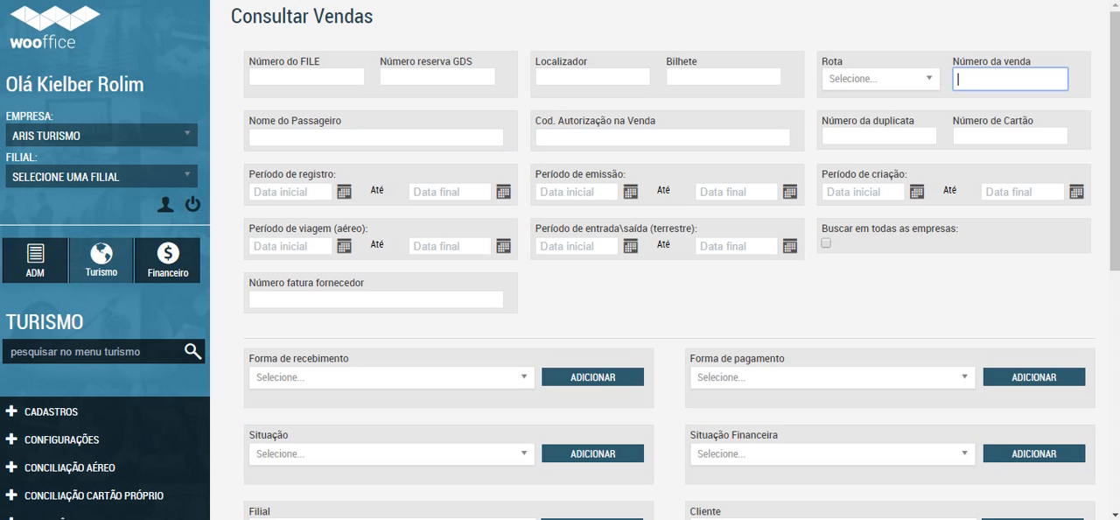
{"action": "scroll", "coordinate": [560, 260], "scroll_direction": "down", "scroll_amount": 5}
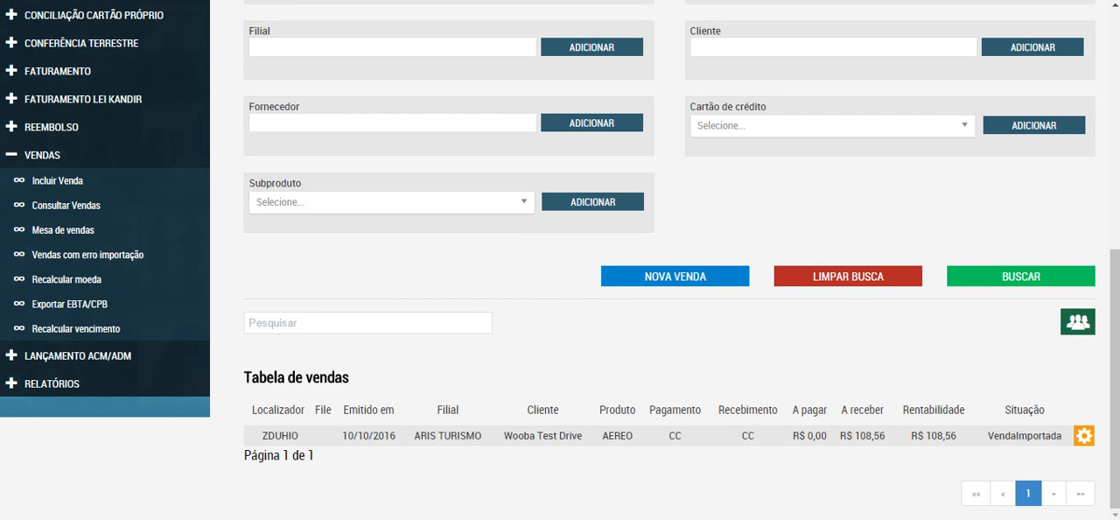
{"action": "scroll", "coordinate": [560, 260], "scroll_direction": "up", "scroll_amount": 5}
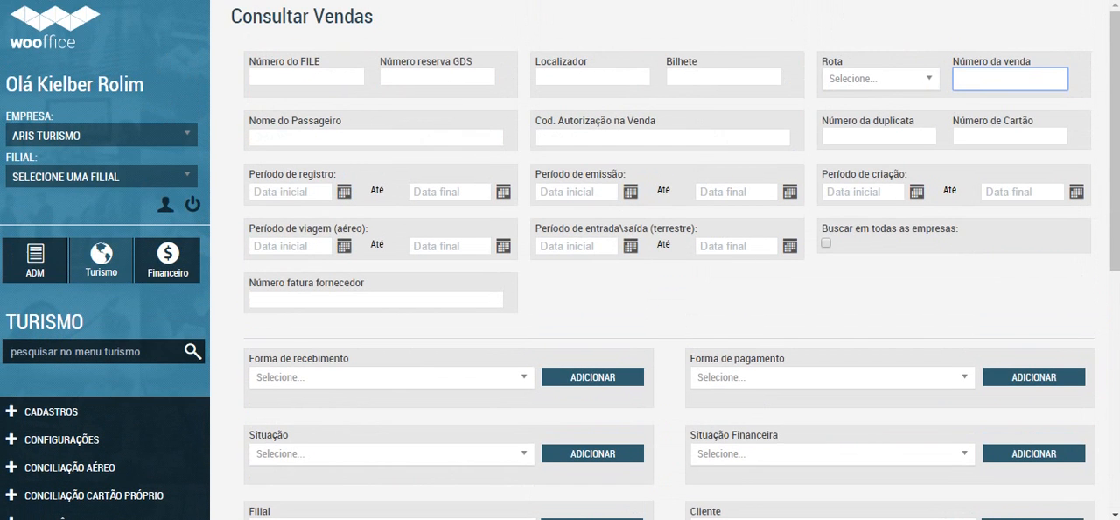
{"action": "left_click", "coordinate": [1010, 80]}
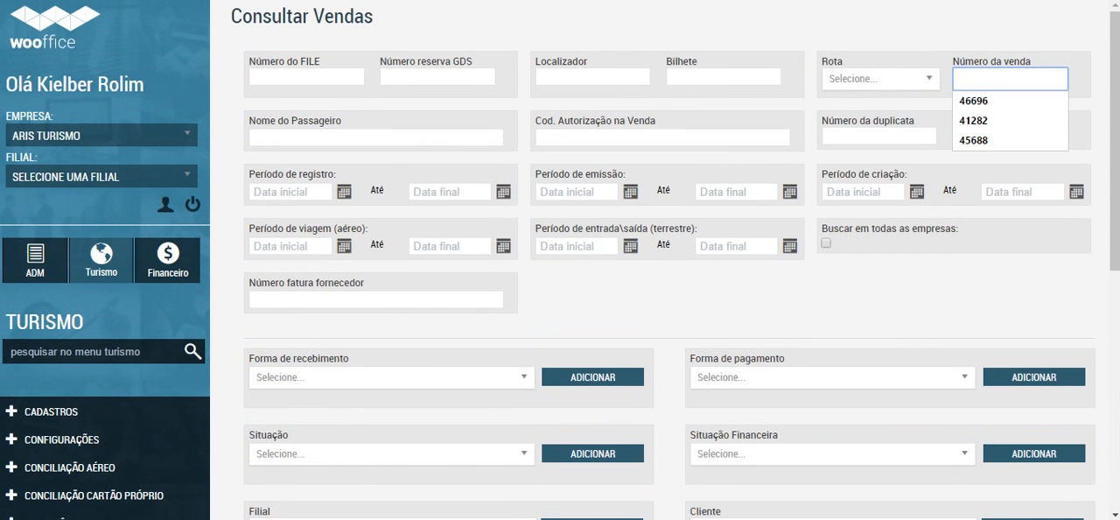
{"action": "left_click", "coordinate": [291, 191]}
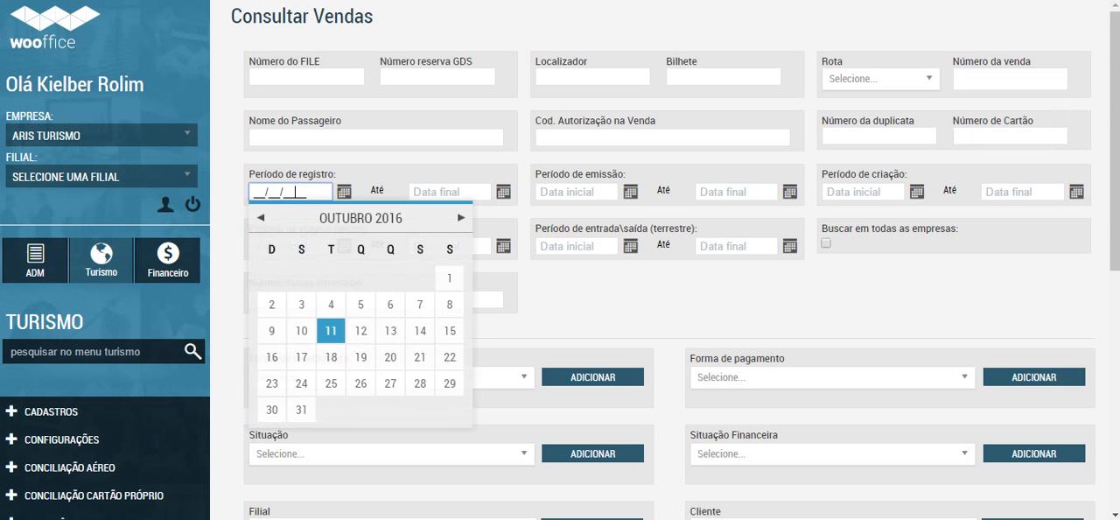
{"action": "left_click", "coordinate": [648, 297]}
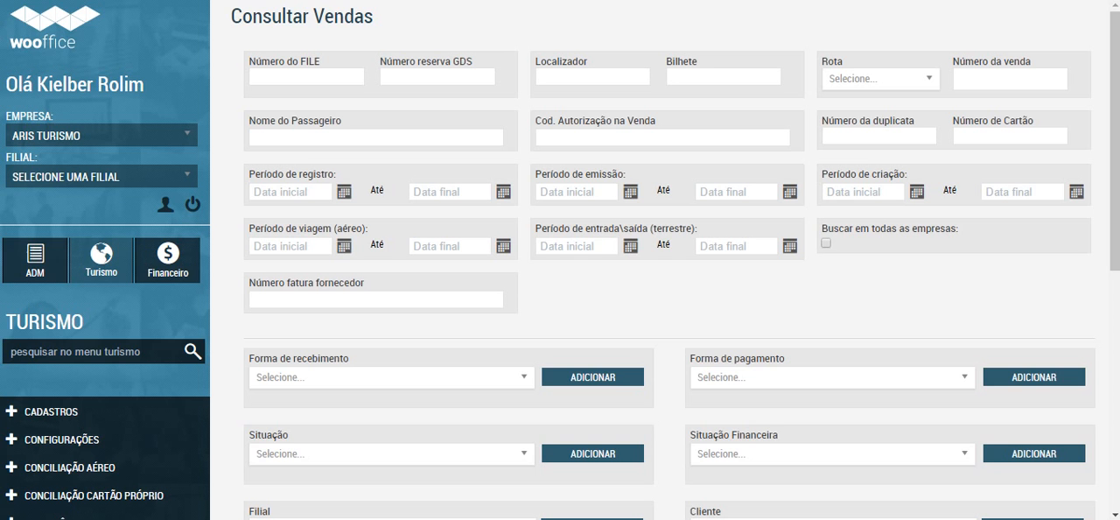
Step: Check the choices offered by the Forma de recebimento and Situação Financeira filters
{"action": "scroll", "coordinate": [665, 263], "scroll_direction": "down", "scroll_amount": 2}
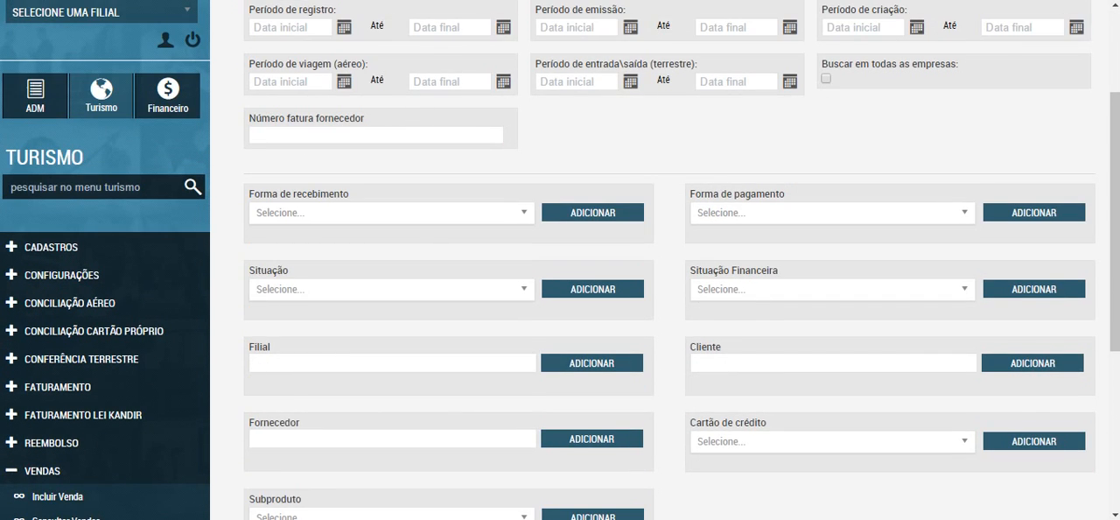
{"action": "scroll", "coordinate": [665, 262], "scroll_direction": "down", "scroll_amount": 1}
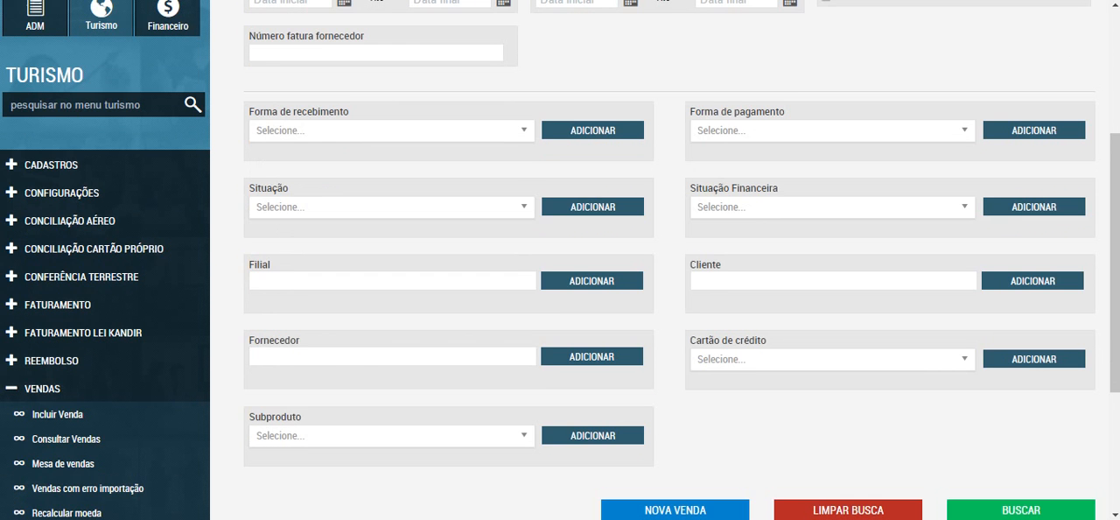
{"action": "left_click", "coordinate": [392, 130]}
{"action": "mouse_move", "coordinate": [527, 227]}
{"action": "left_mouse_down"}
{"action": "mouse_move", "coordinate": [528, 310]}
{"action": "mouse_move", "coordinate": [527, 225]}
{"action": "left_mouse_up"}
{"action": "left_click", "coordinate": [669, 227]}
{"action": "left_click", "coordinate": [832, 207]}
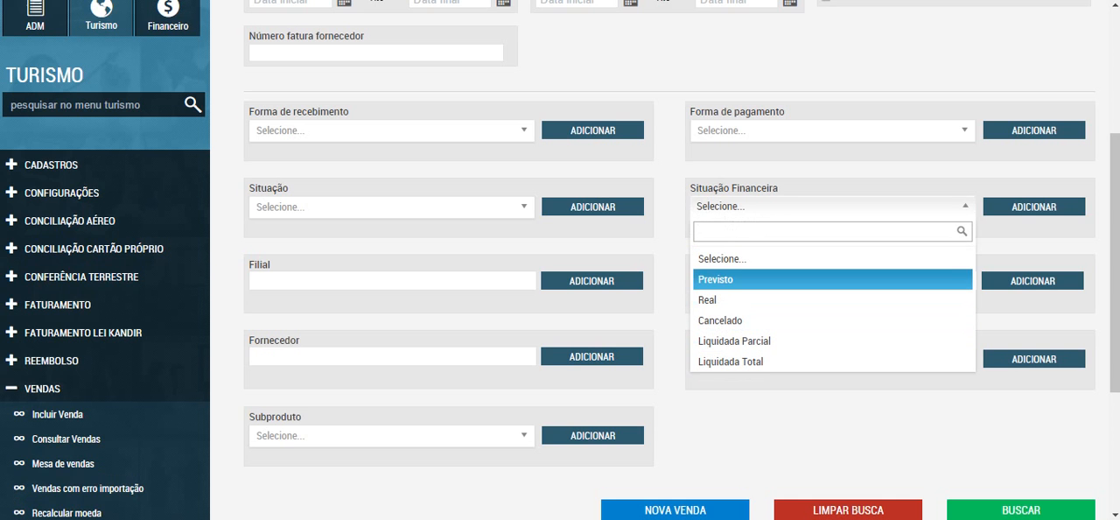
Step: Try Erro de Validação in the Situação filter and reset it to Selecione..
{"action": "left_click", "coordinate": [391, 208]}
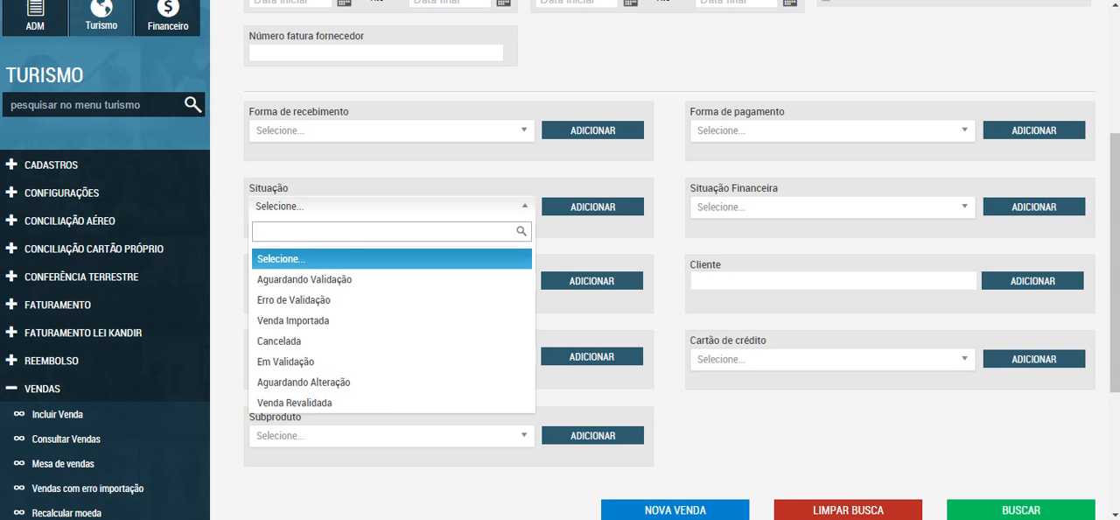
{"action": "left_click", "coordinate": [294, 300]}
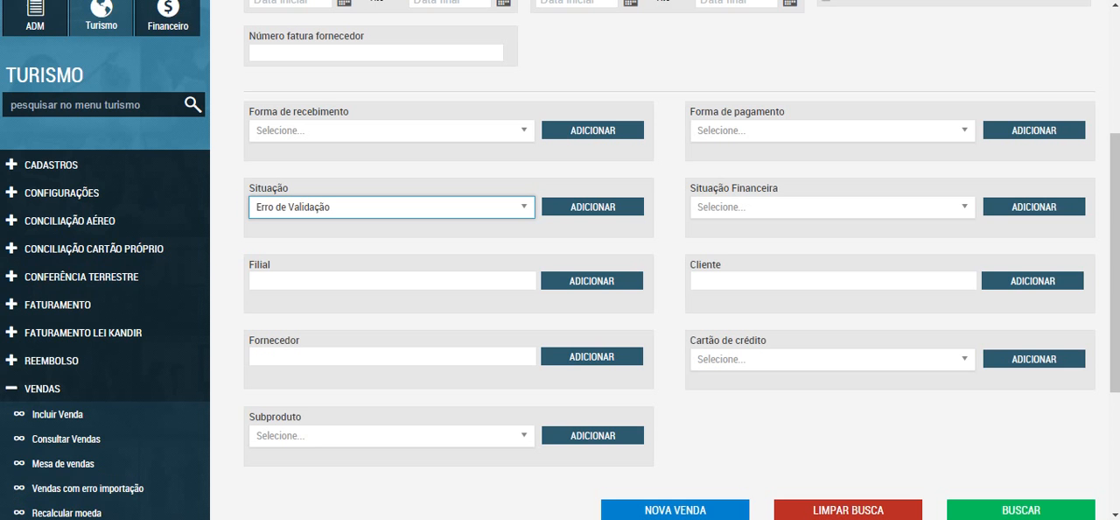
{"action": "left_click", "coordinate": [391, 207]}
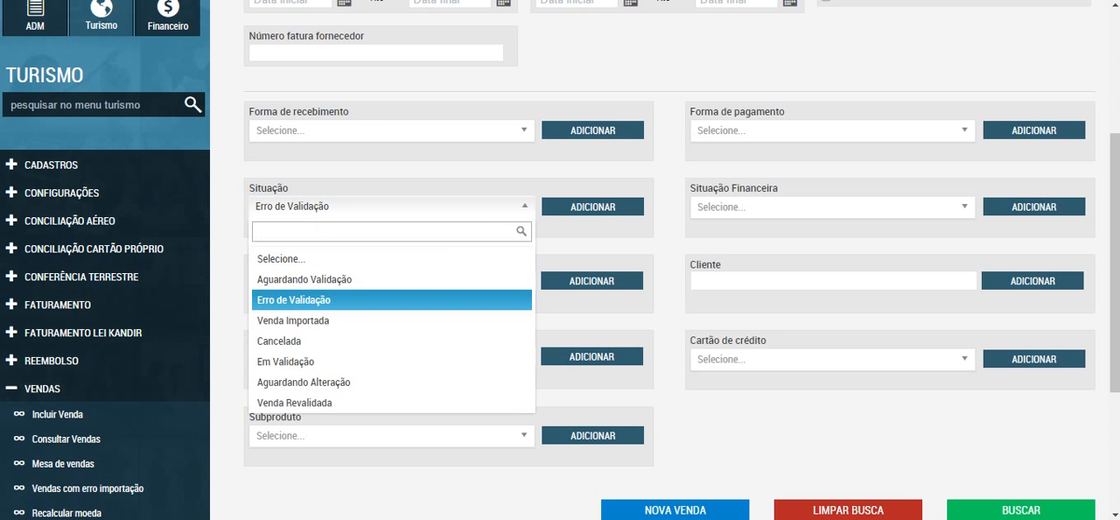
{"action": "left_click", "coordinate": [281, 258]}
Step: Check the Cliente filter and the choices of the Cartão de crédito filter
{"action": "scroll", "coordinate": [664, 260], "scroll_direction": "down", "scroll_amount": 1}
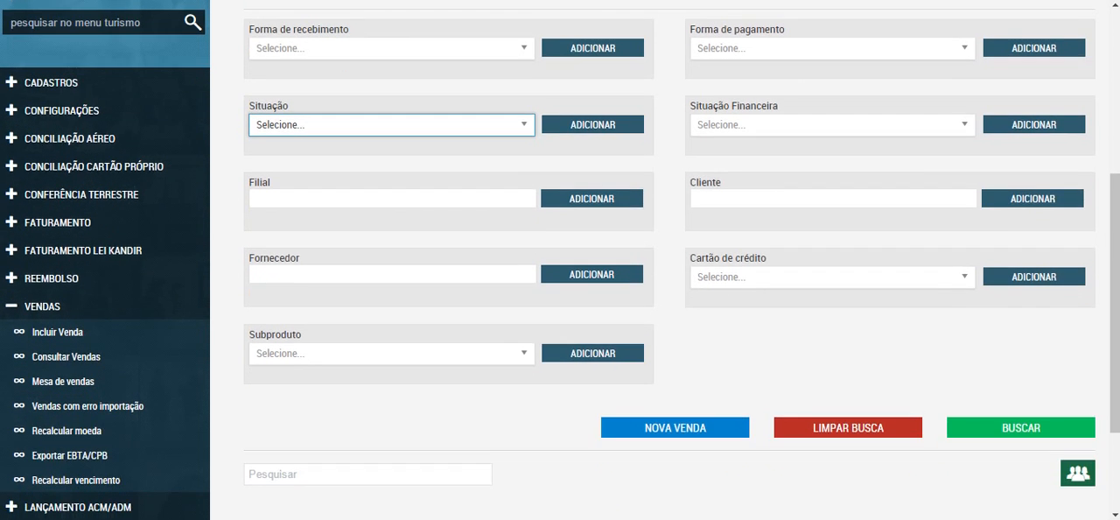
{"action": "left_click", "coordinate": [833, 199]}
{"action": "left_click", "coordinate": [831, 276]}
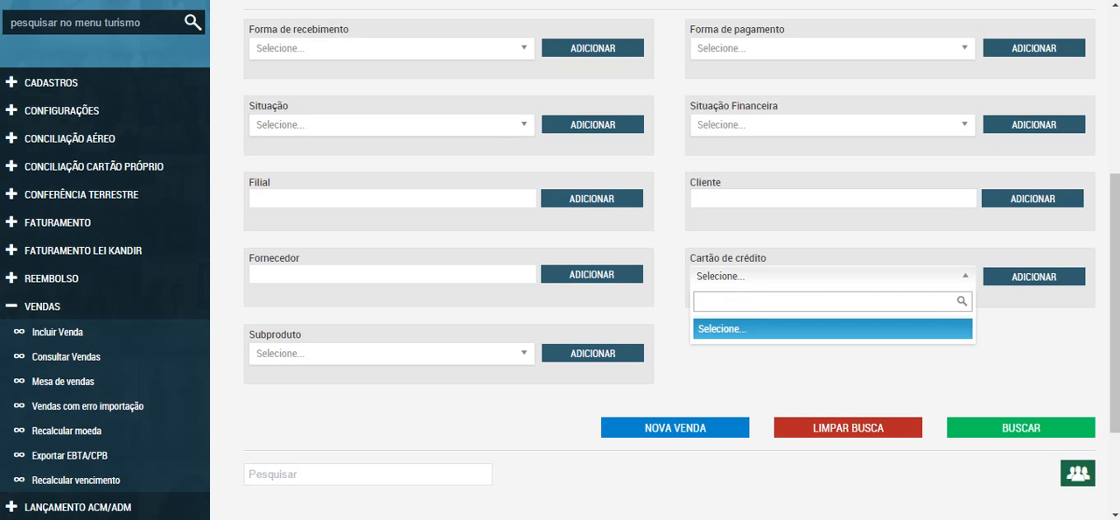
{"action": "left_click", "coordinate": [831, 276]}
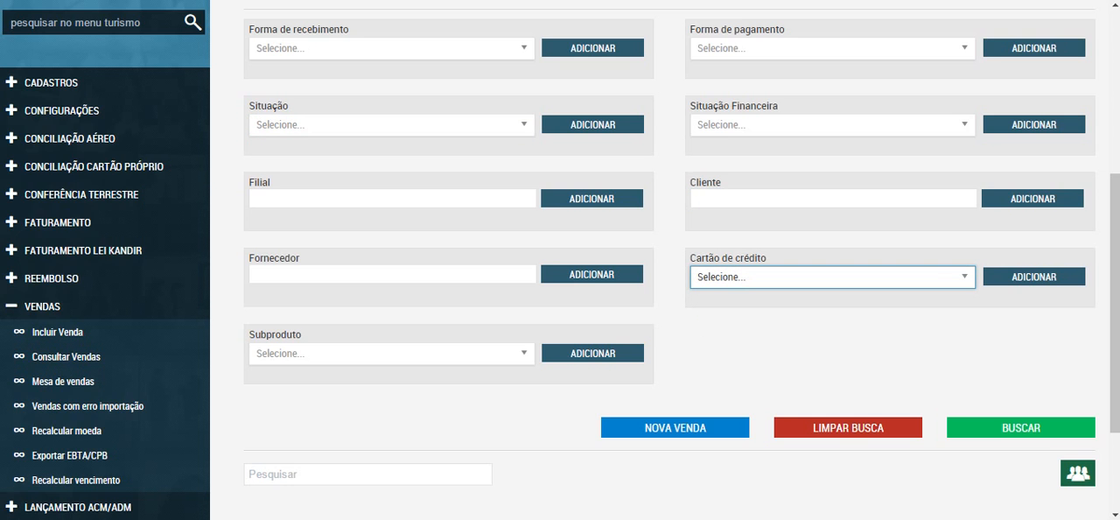
Step: Look through the Subproduto filter's choices and review the Tabela de vendas below the filters
{"action": "left_click", "coordinate": [391, 353]}
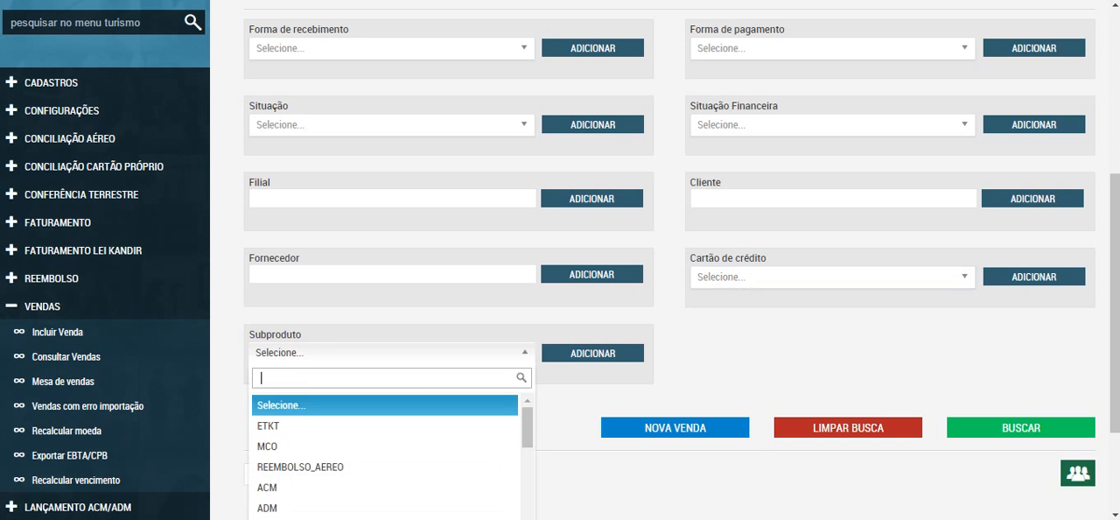
{"action": "scroll", "coordinate": [391, 354], "scroll_direction": "down", "scroll_amount": 6}
{"action": "scroll", "coordinate": [391, 341], "scroll_direction": "down", "scroll_amount": 2}
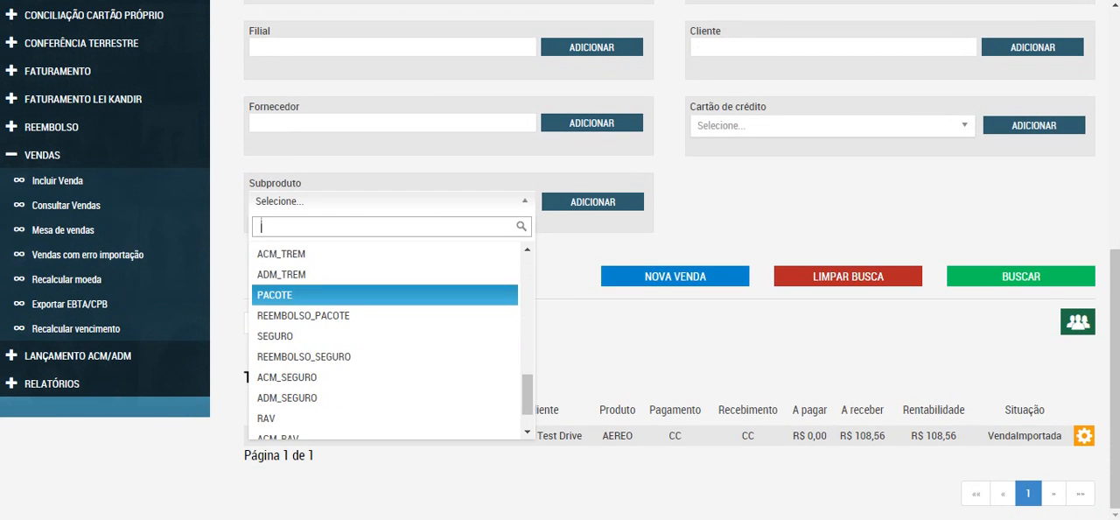
{"action": "scroll", "coordinate": [665, 262], "scroll_direction": "up", "scroll_amount": 2}
{"action": "scroll", "coordinate": [385, 350], "scroll_direction": "down", "scroll_amount": 2}
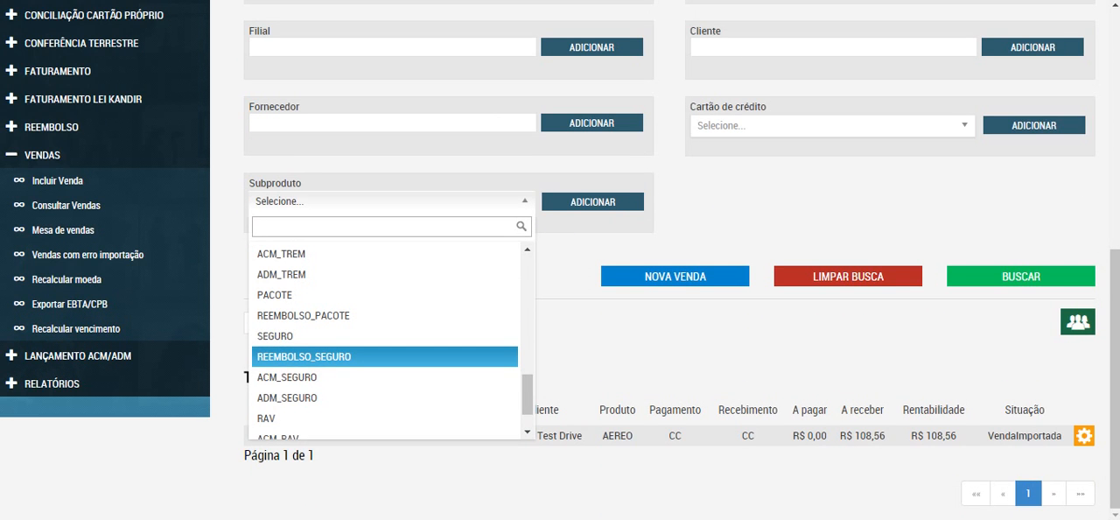
{"action": "key", "text": "Up"}
{"action": "key", "text": "Up"}
{"action": "key", "text": "Up"}
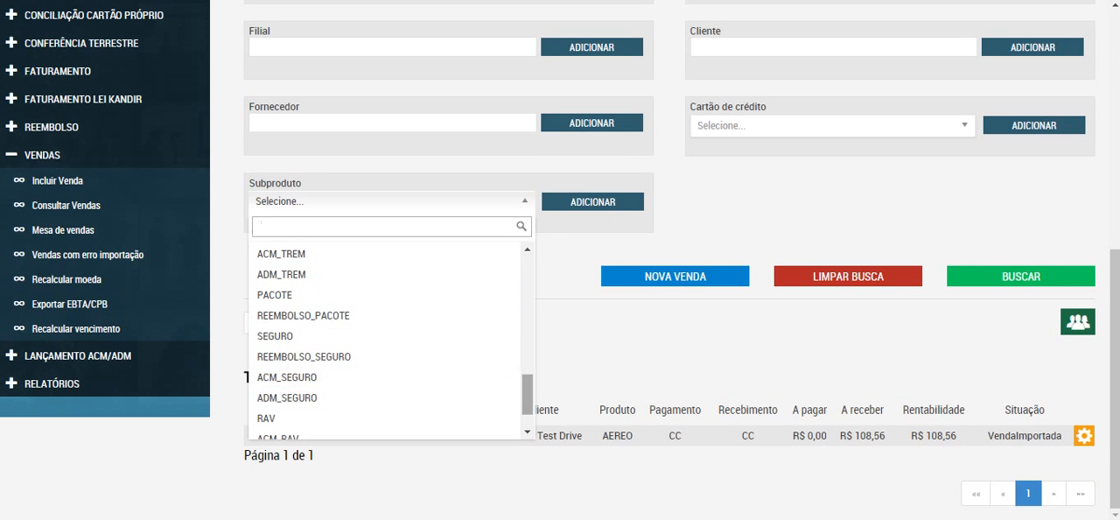
{"action": "left_click_drag", "start_coordinate": [528, 398], "coordinate": [527, 280]}
{"action": "key", "text": "Escape"}
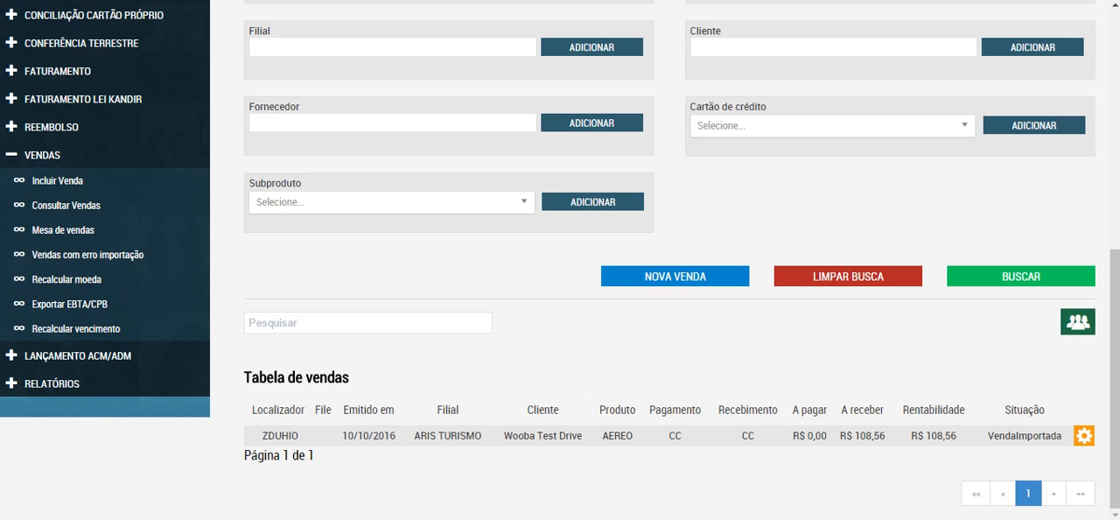
{"action": "scroll", "coordinate": [665, 262], "scroll_direction": "up", "scroll_amount": 6}
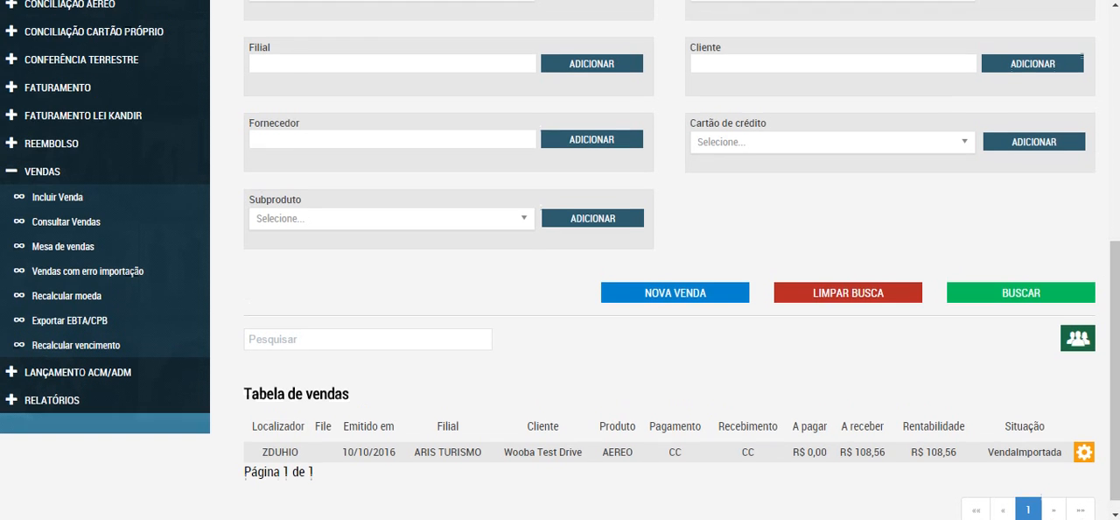
{"action": "scroll", "coordinate": [665, 263], "scroll_direction": "down", "scroll_amount": 6}
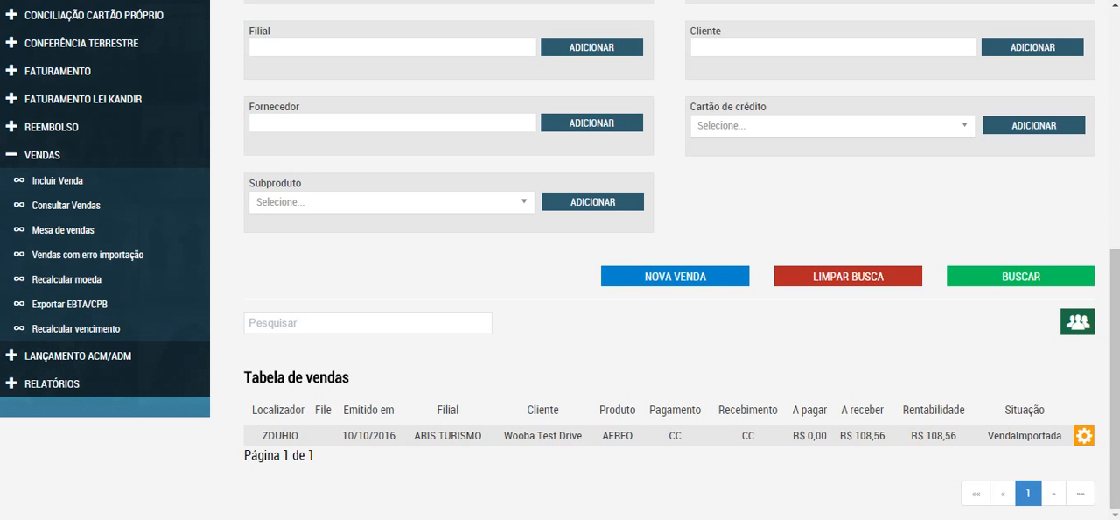
Step: Open the details of the AEREO sale from the Tabela de vendas and review its summary data
{"action": "left_click", "coordinate": [1084, 436]}
{"action": "scroll", "coordinate": [1084, 436], "scroll_direction": "down", "scroll_amount": 1}
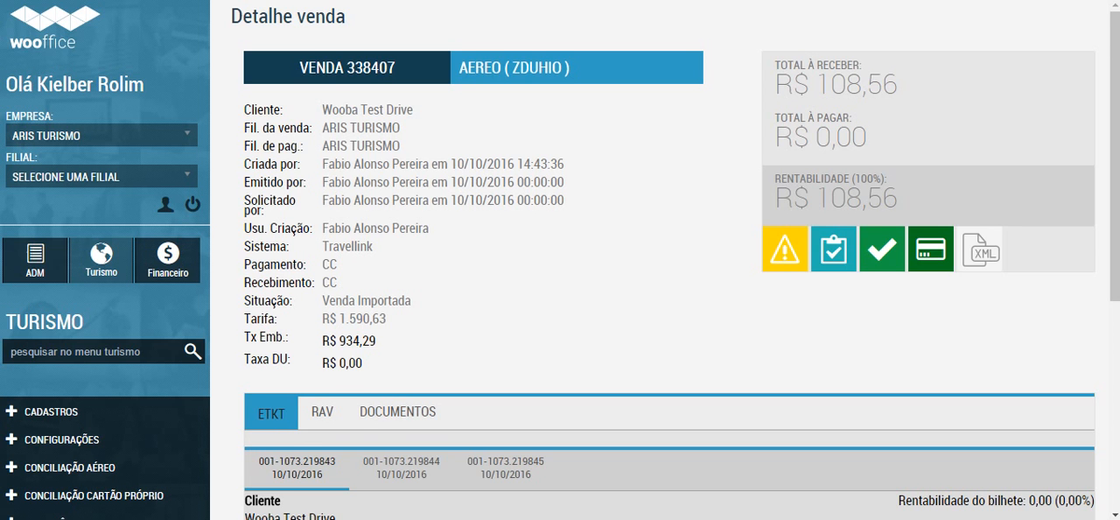
{"action": "scroll", "coordinate": [560, 262], "scroll_direction": "down", "scroll_amount": 1}
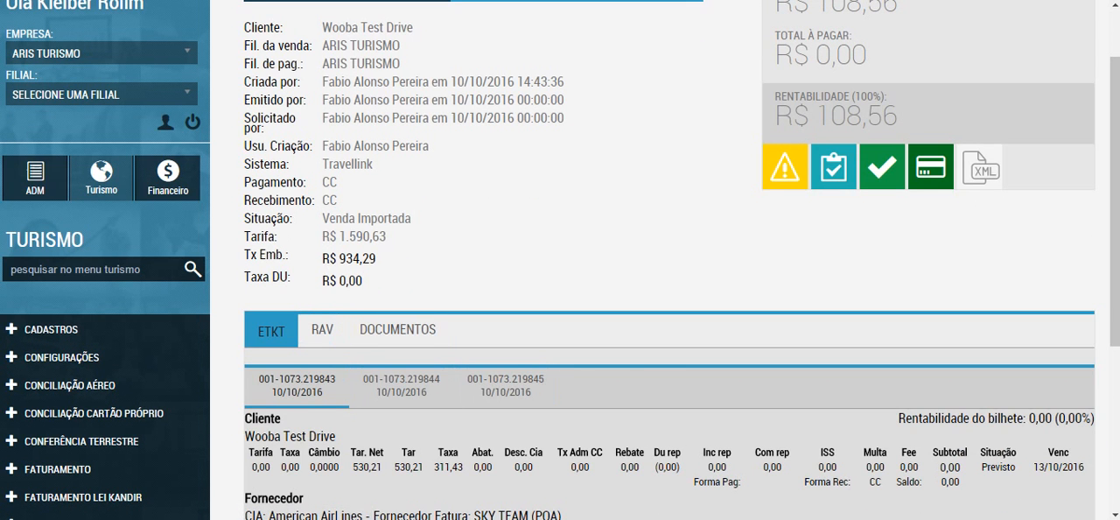
{"action": "scroll", "coordinate": [560, 262], "scroll_direction": "up", "scroll_amount": 1}
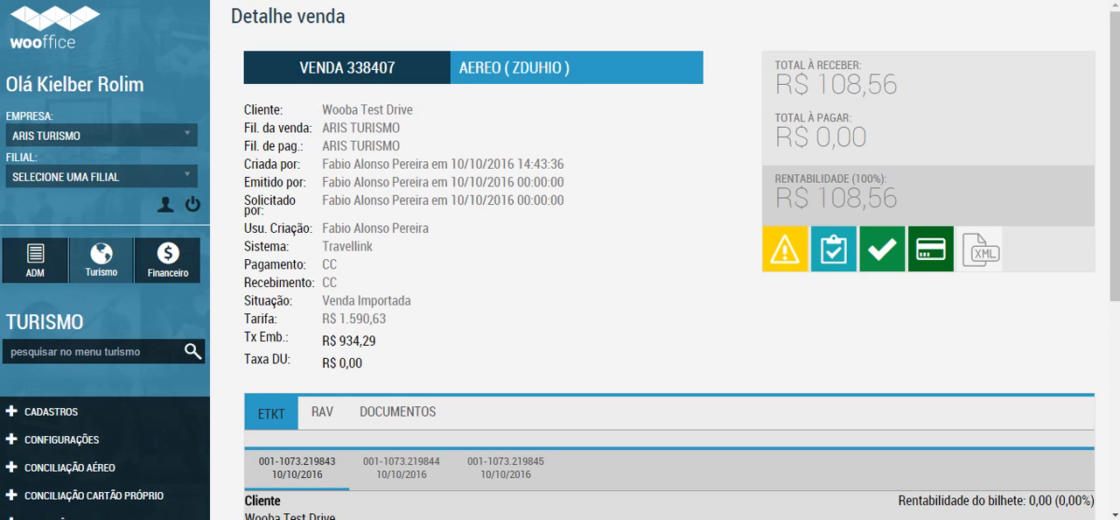
Step: Highlight the Cliente entry in the sale summary and examine the Cliente and Fornecedor values of the first ticket
{"action": "left_click_drag", "start_coordinate": [322, 110], "coordinate": [413, 109]}
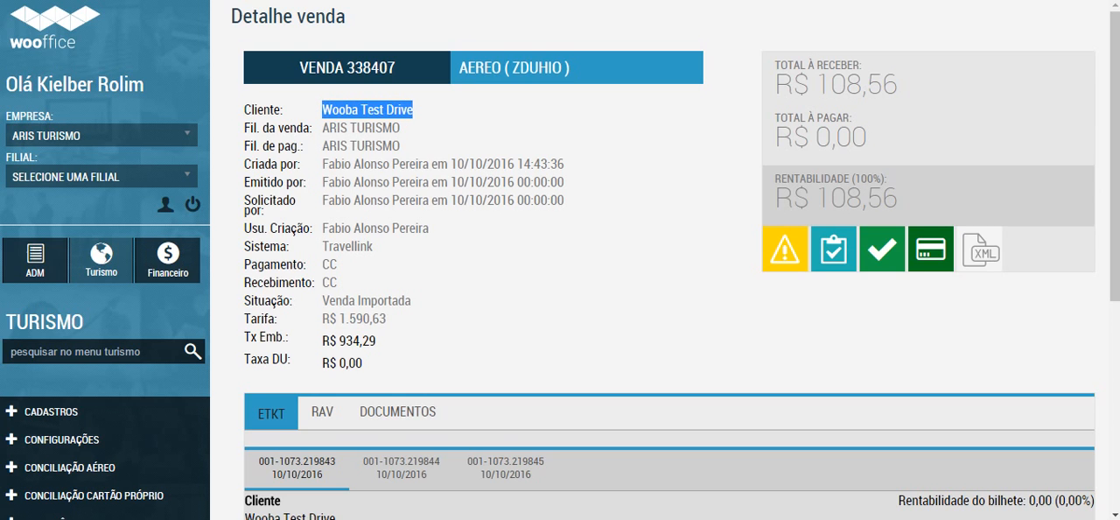
{"action": "left_click", "coordinate": [415, 110]}
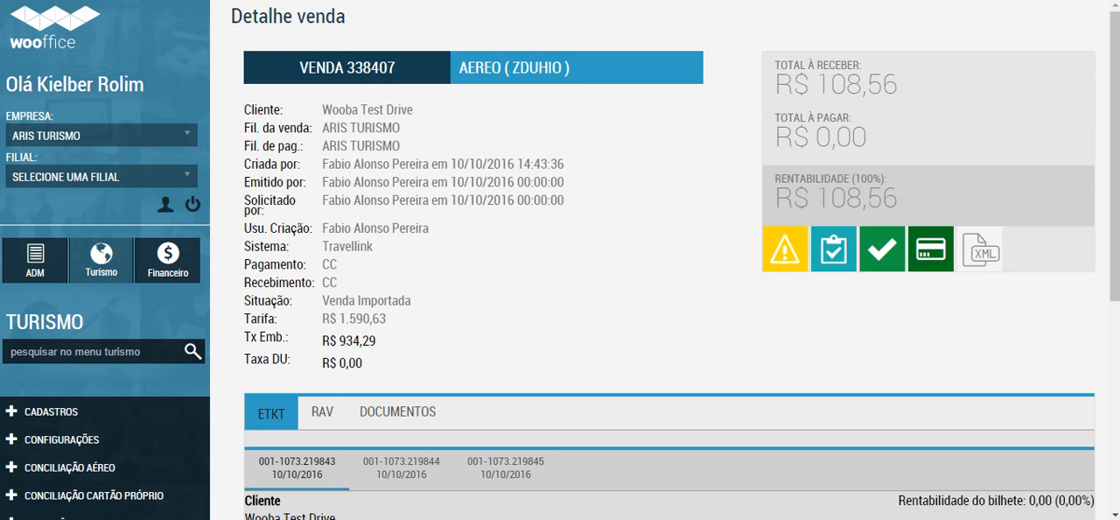
{"action": "left_click_drag", "start_coordinate": [244, 110], "coordinate": [351, 109]}
{"action": "left_click", "coordinate": [351, 110]}
{"action": "scroll", "coordinate": [560, 260], "scroll_direction": "down", "scroll_amount": 2}
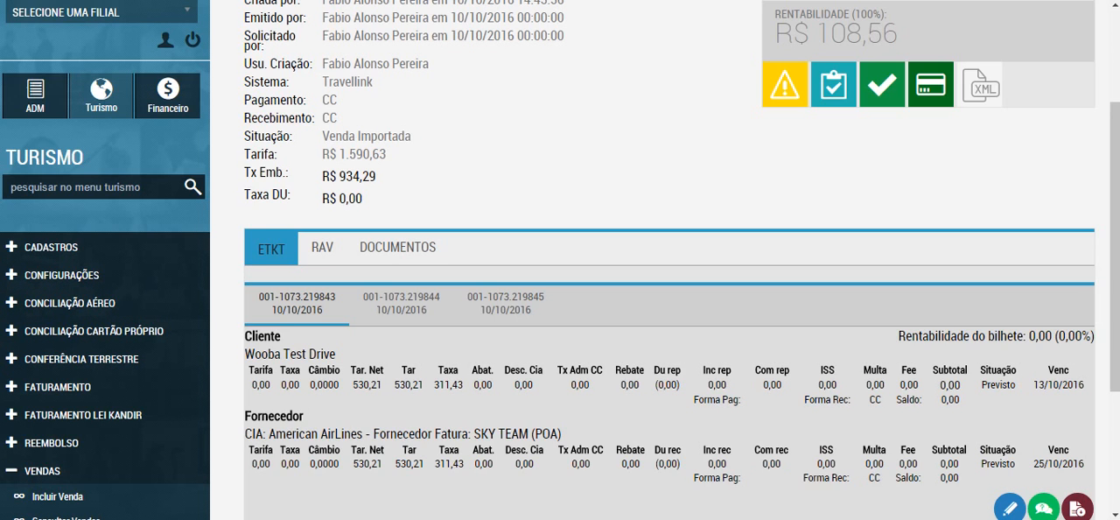
{"action": "mouse_move", "coordinate": [902, 386]}
{"action": "scroll", "coordinate": [670, 350], "scroll_direction": "down", "scroll_amount": 2}
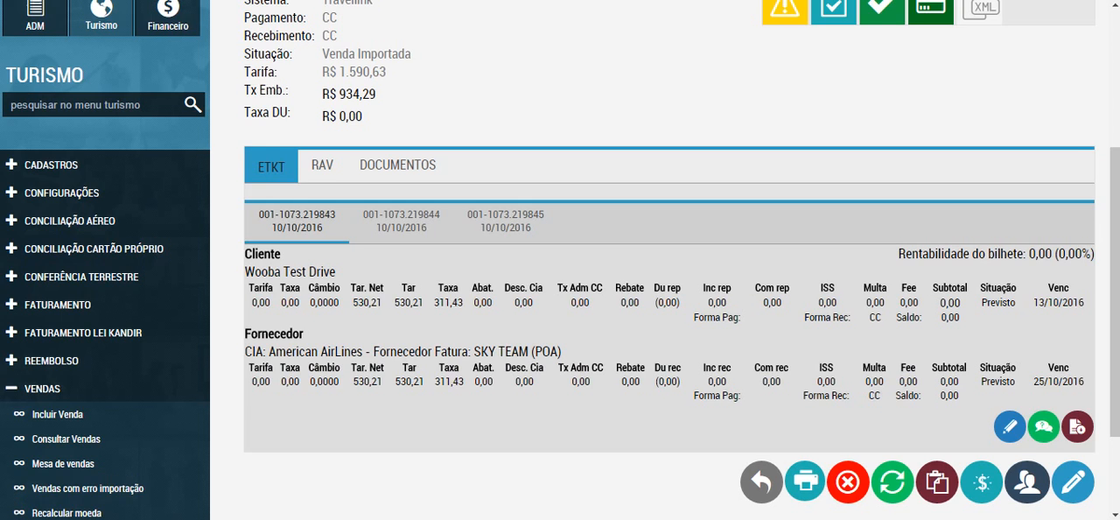
{"action": "mouse_move", "coordinate": [672, 385]}
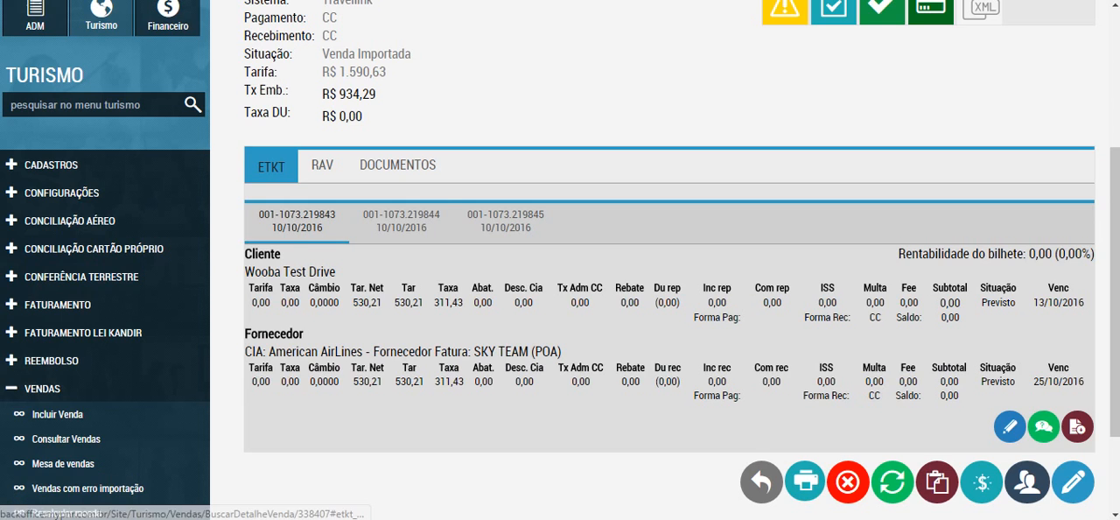
Step: Compare the Cliente and Fornecedor values of the sale's three tickets in ETKT, ending on the first ticket
{"action": "left_click", "coordinate": [401, 220]}
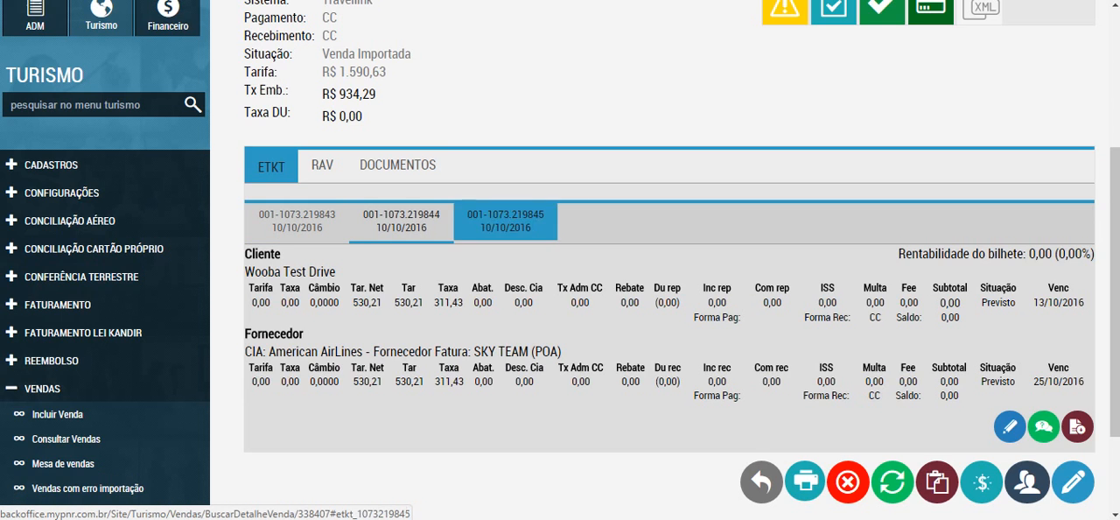
{"action": "left_click", "coordinate": [506, 221]}
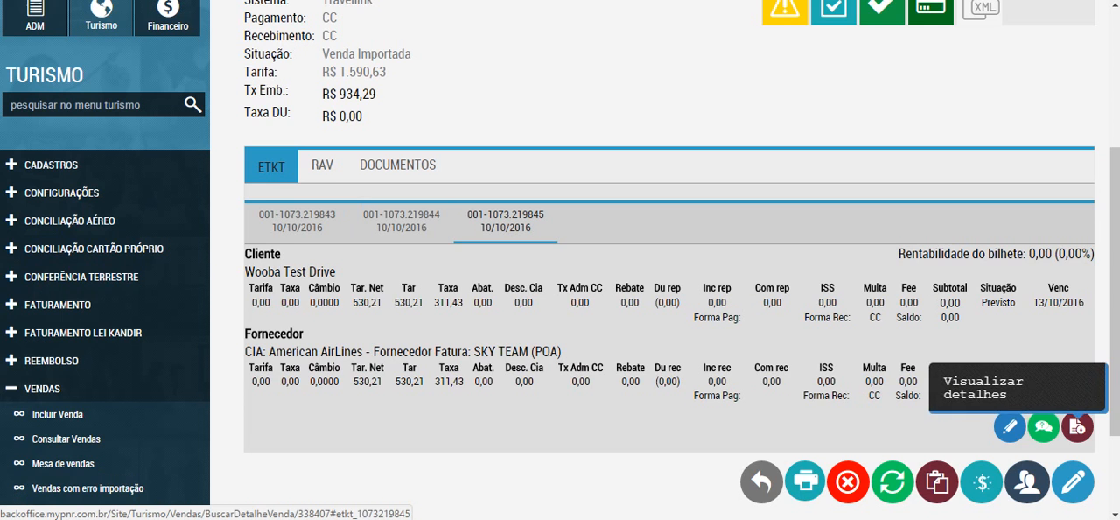
{"action": "scroll", "coordinate": [560, 260], "scroll_direction": "up", "scroll_amount": 1}
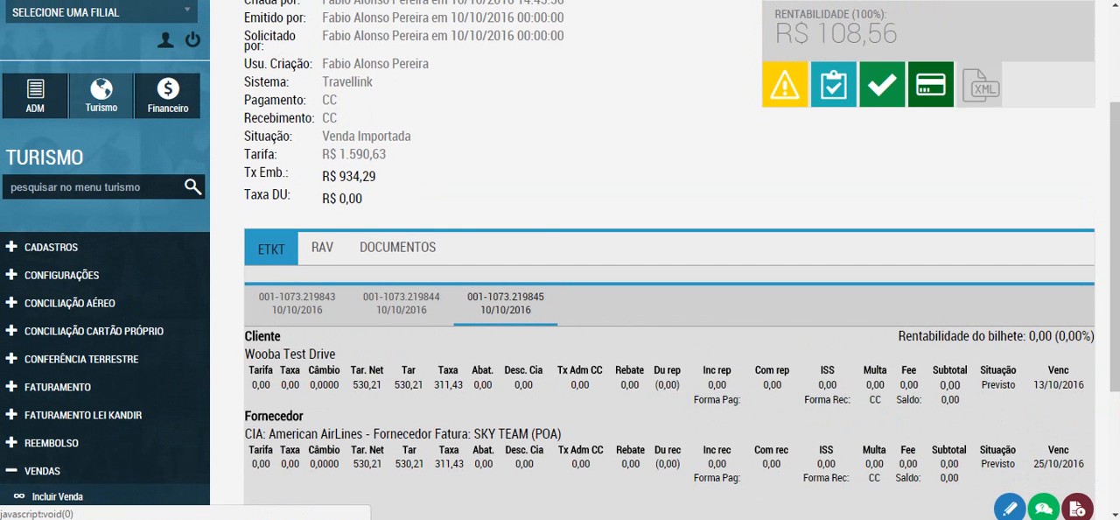
{"action": "scroll", "coordinate": [560, 260], "scroll_direction": "down", "scroll_amount": 1}
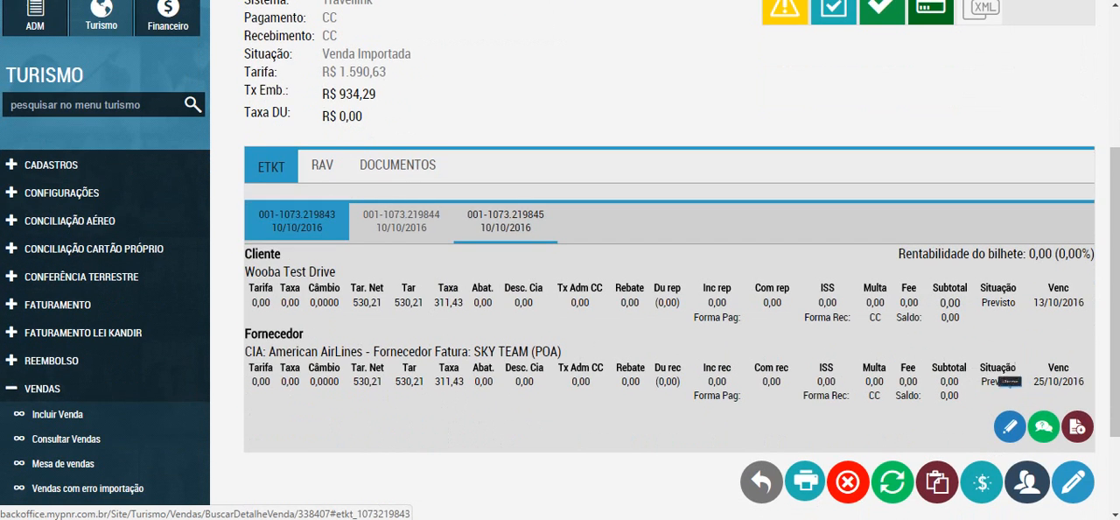
{"action": "left_click", "coordinate": [296, 221]}
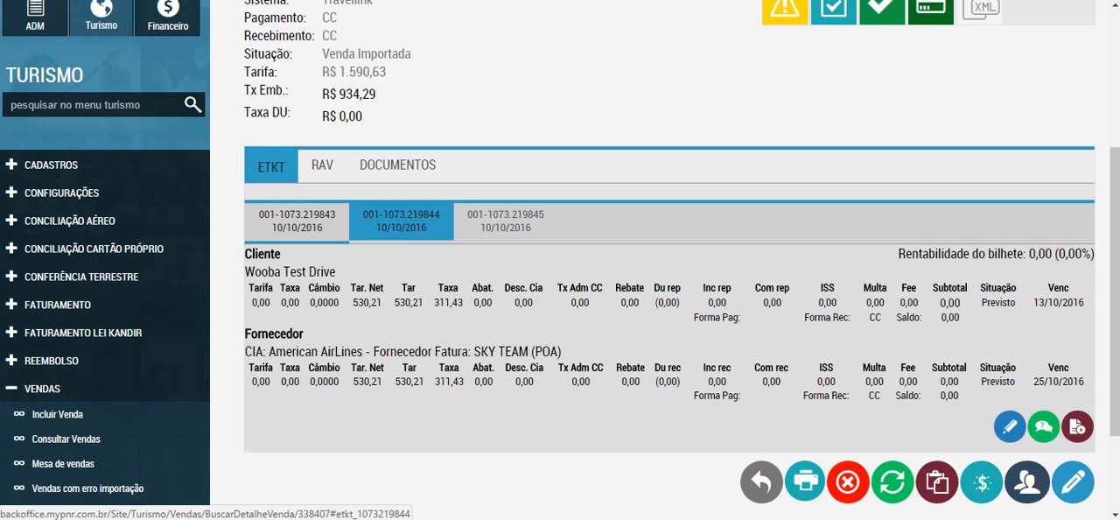
{"action": "left_click", "coordinate": [402, 221]}
{"action": "left_click", "coordinate": [506, 222]}
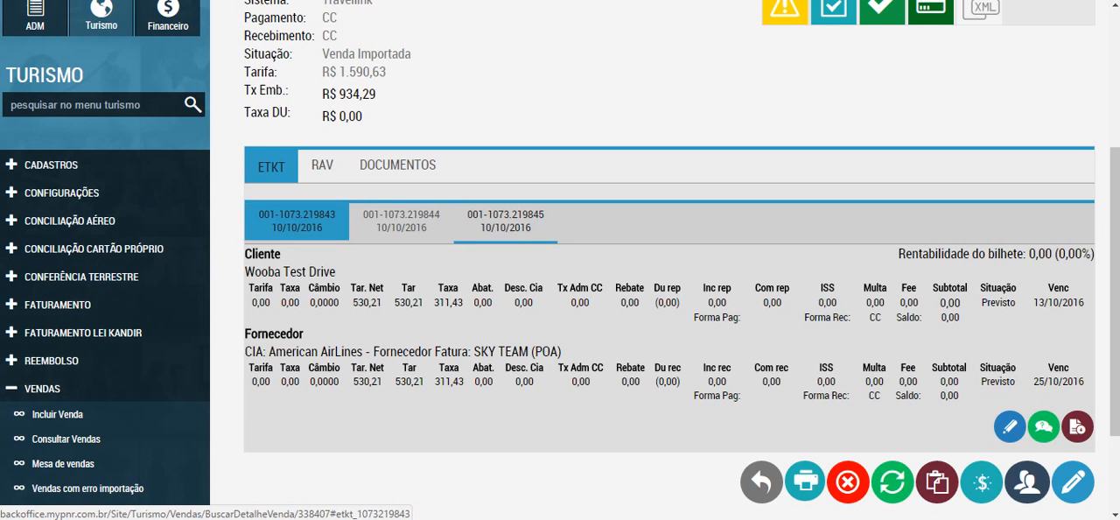
{"action": "left_click", "coordinate": [296, 221]}
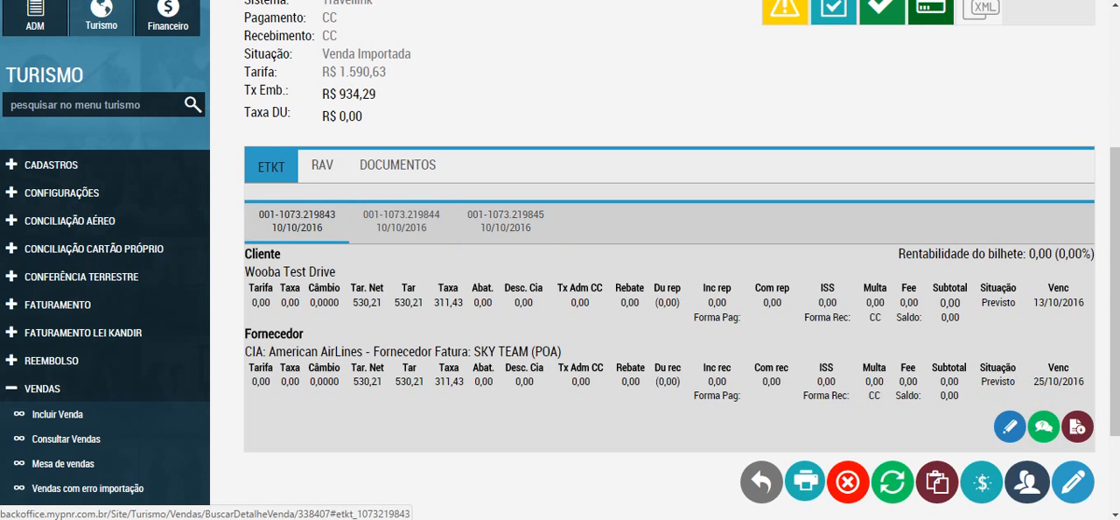
Step: Open the first ticket for editing and review its Passageiros, Observações, Conjugados and Financeiro sections
{"action": "left_click", "coordinate": [1010, 426]}
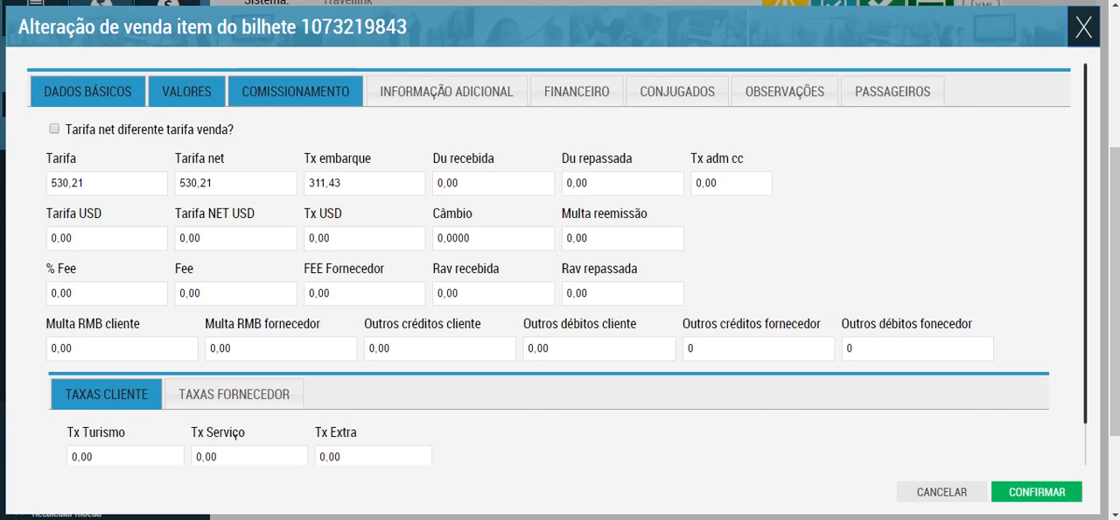
{"action": "left_click", "coordinate": [892, 91]}
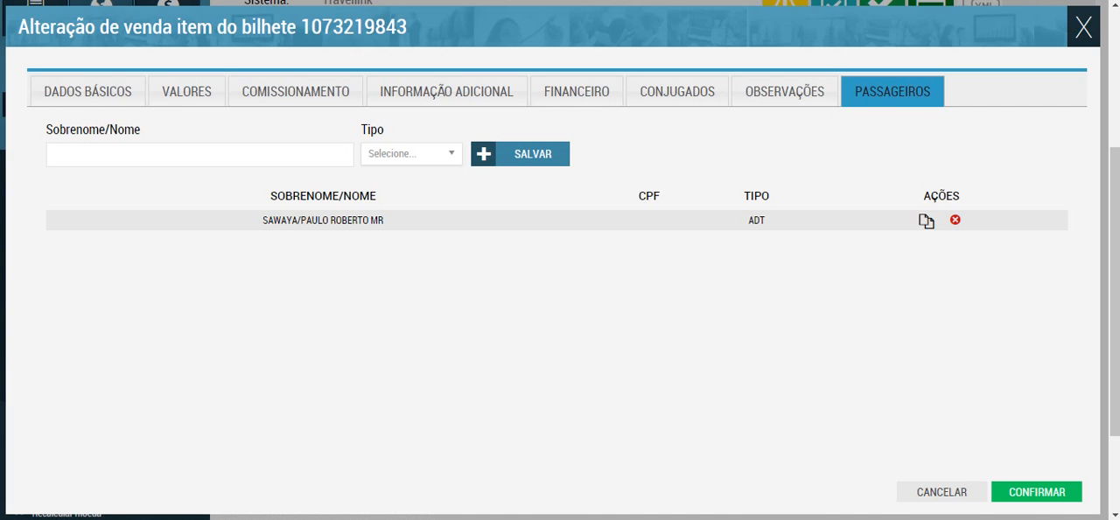
{"action": "left_click", "coordinate": [784, 91]}
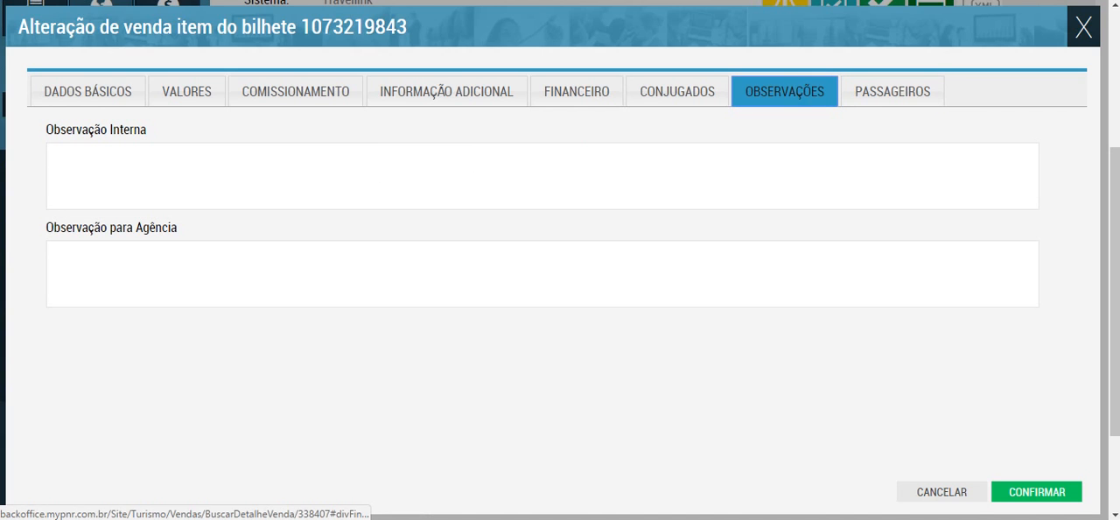
{"action": "left_click", "coordinate": [490, 175]}
{"action": "left_click", "coordinate": [542, 273]}
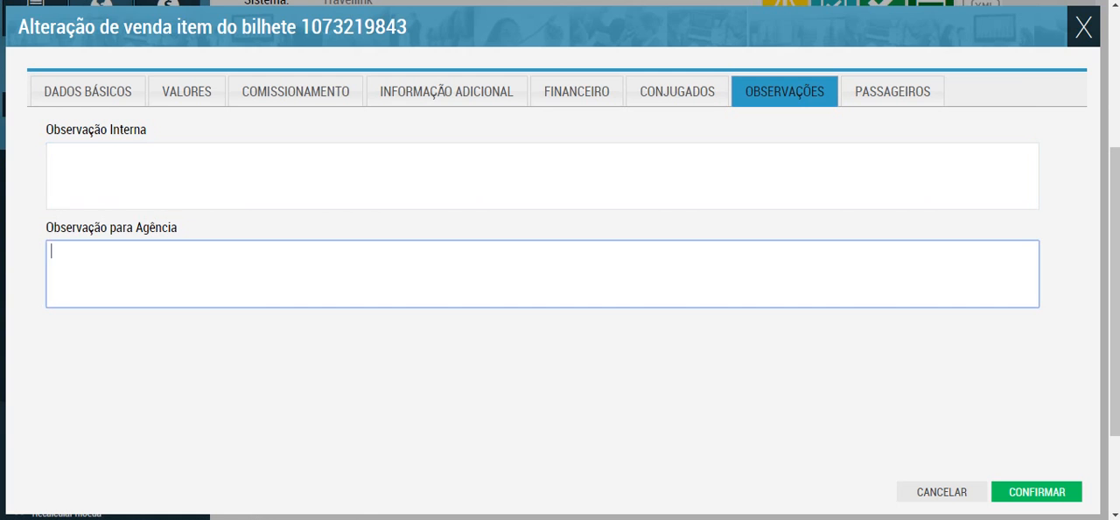
{"action": "left_click", "coordinate": [677, 91]}
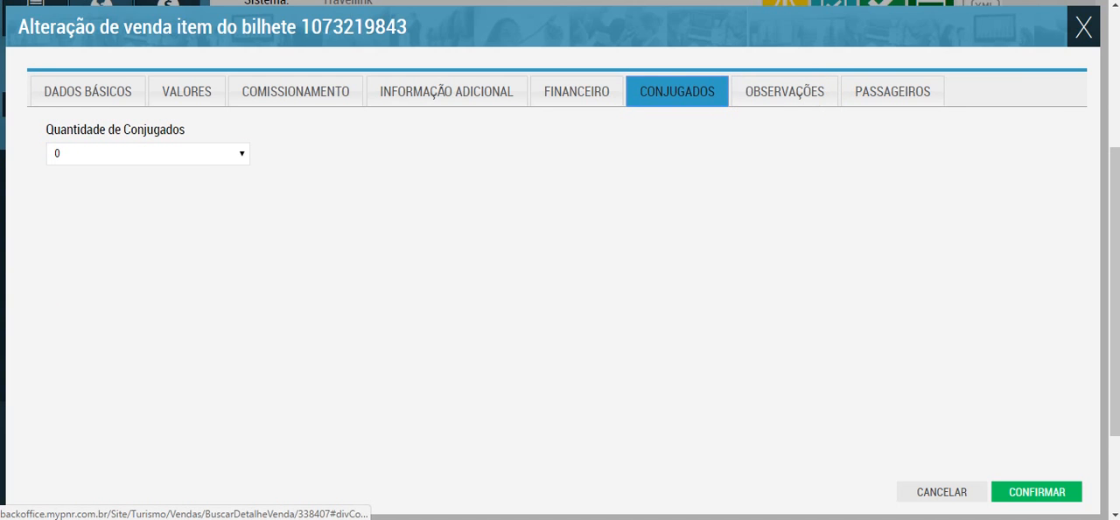
{"action": "left_click", "coordinate": [577, 91]}
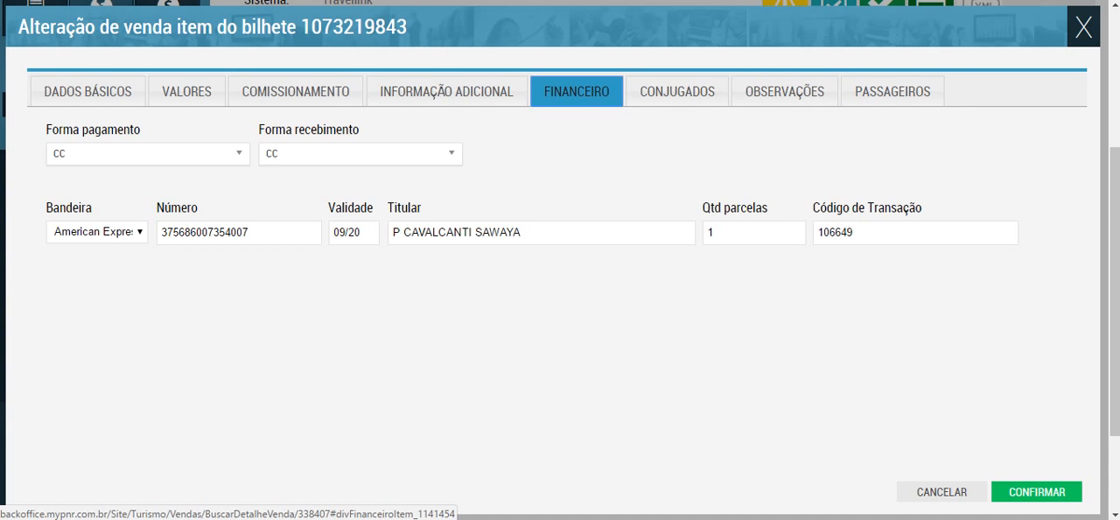
Step: Check the choices of Centro de custo, Unidade negócio and Departamento in the ticket's Informação Adicional
{"action": "left_click", "coordinate": [446, 91]}
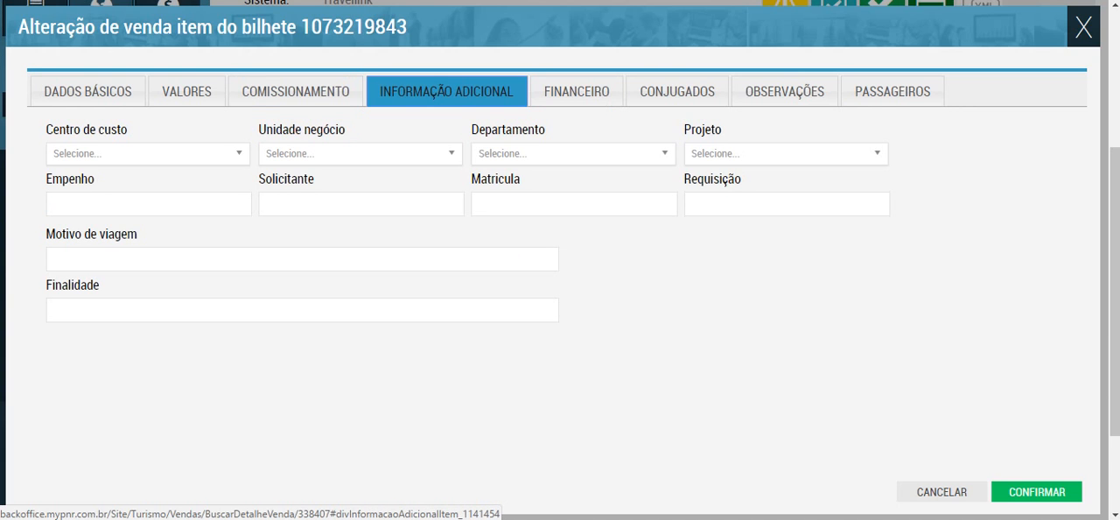
{"action": "left_click", "coordinate": [158, 153]}
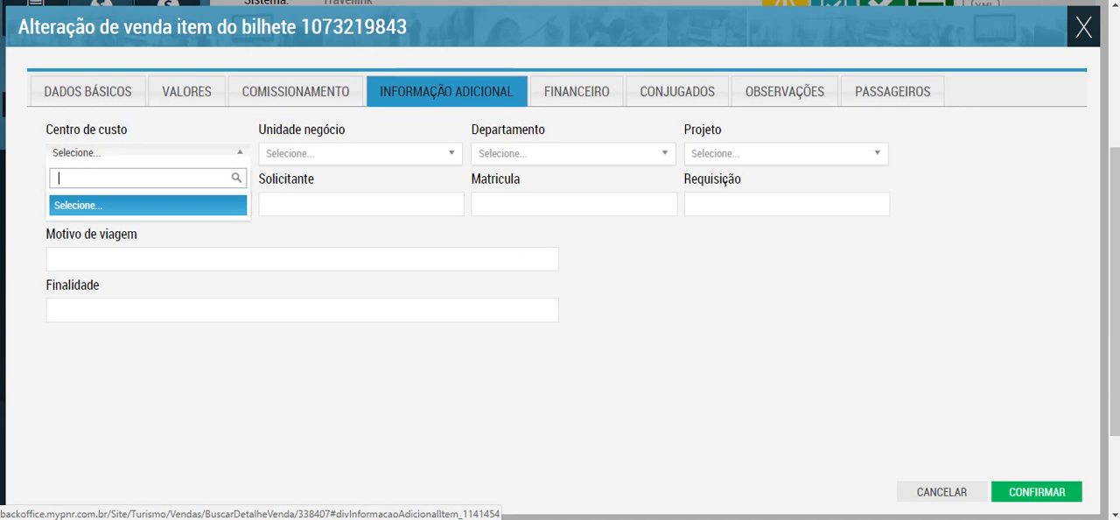
{"action": "left_click", "coordinate": [157, 153]}
{"action": "left_click", "coordinate": [361, 154]}
{"action": "left_click", "coordinate": [361, 153]}
{"action": "left_click", "coordinate": [573, 153]}
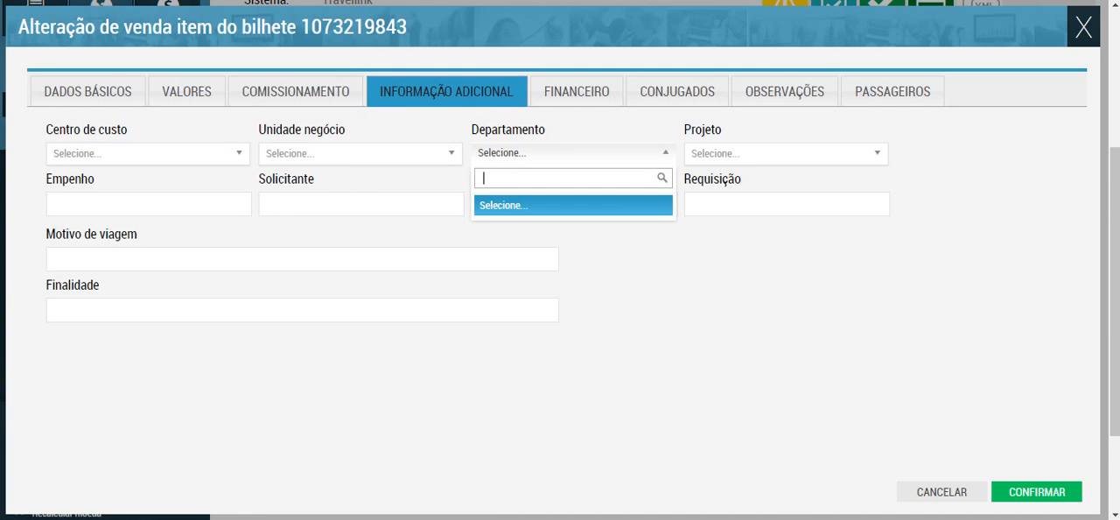
{"action": "left_click", "coordinate": [573, 153]}
Step: Look through the Empenho, Solicitante, Matricula, Requisição, Finalidade and Motivo de viagem fields of the ticket
{"action": "left_click", "coordinate": [148, 204]}
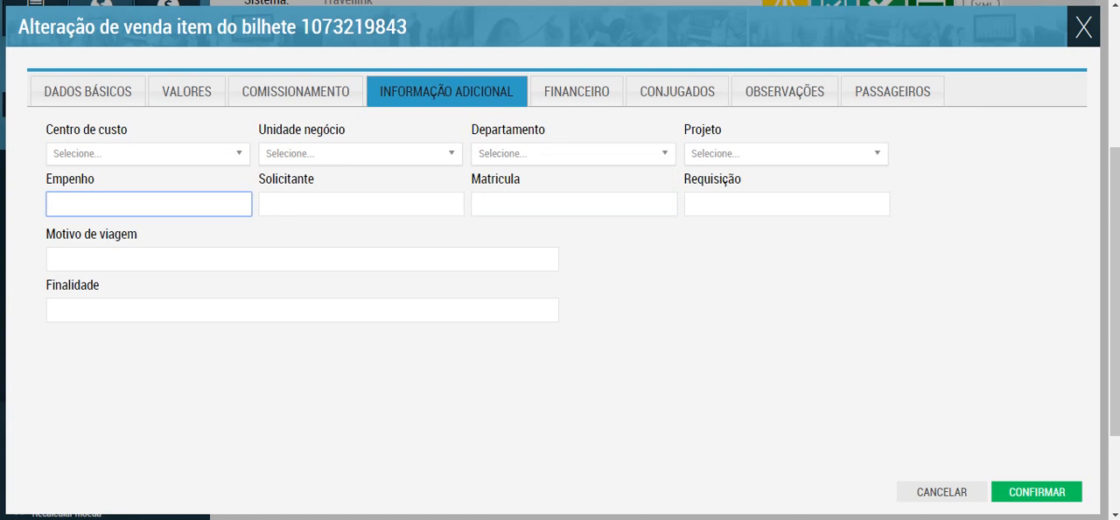
{"action": "left_click", "coordinate": [361, 204]}
{"action": "left_click", "coordinate": [573, 204]}
{"action": "left_click", "coordinate": [786, 204]}
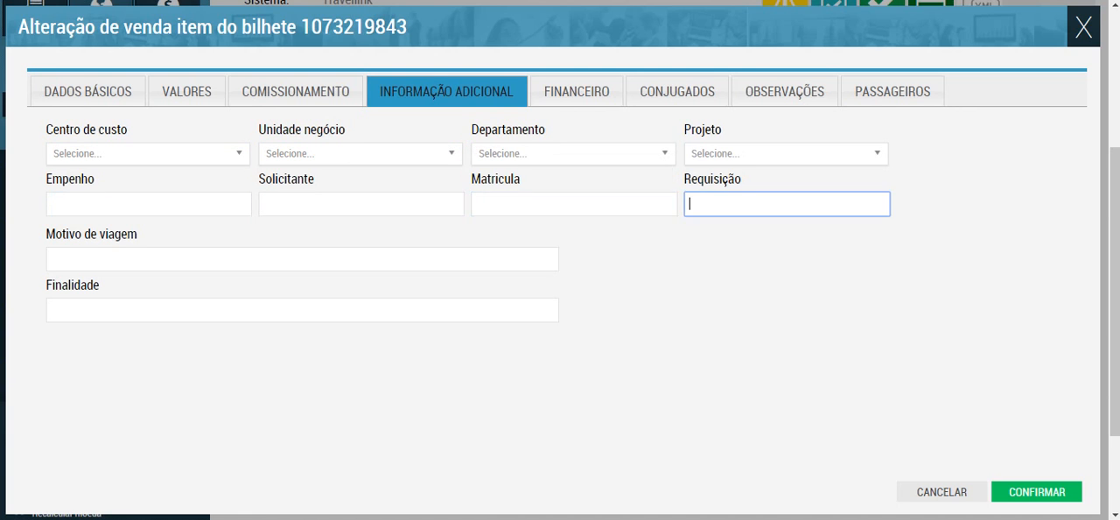
{"action": "left_click", "coordinate": [302, 310]}
{"action": "left_click", "coordinate": [302, 259]}
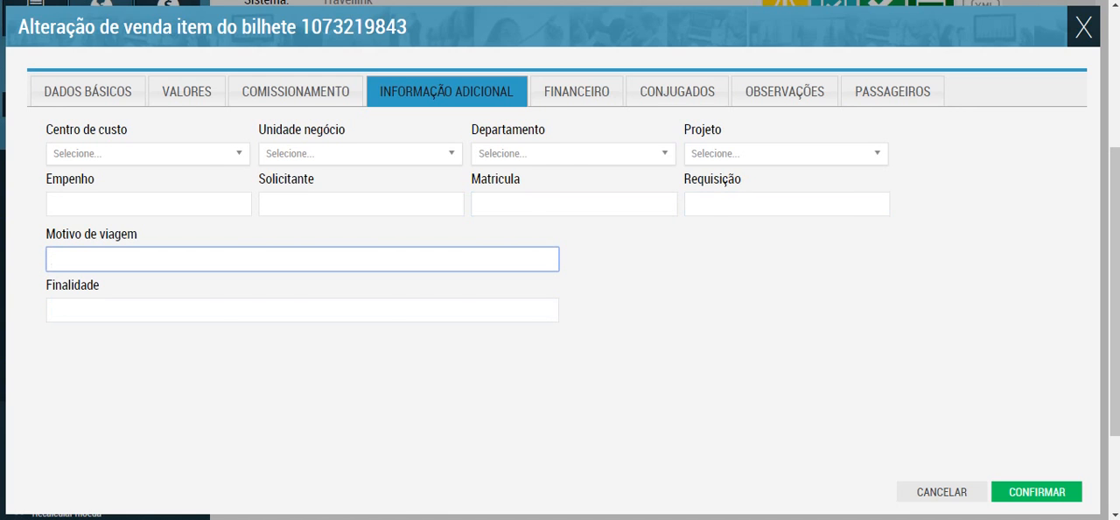
Step: Review the ticket's Comissionamento fields, including the commissions and incentives received and passed on
{"action": "left_click", "coordinate": [295, 91]}
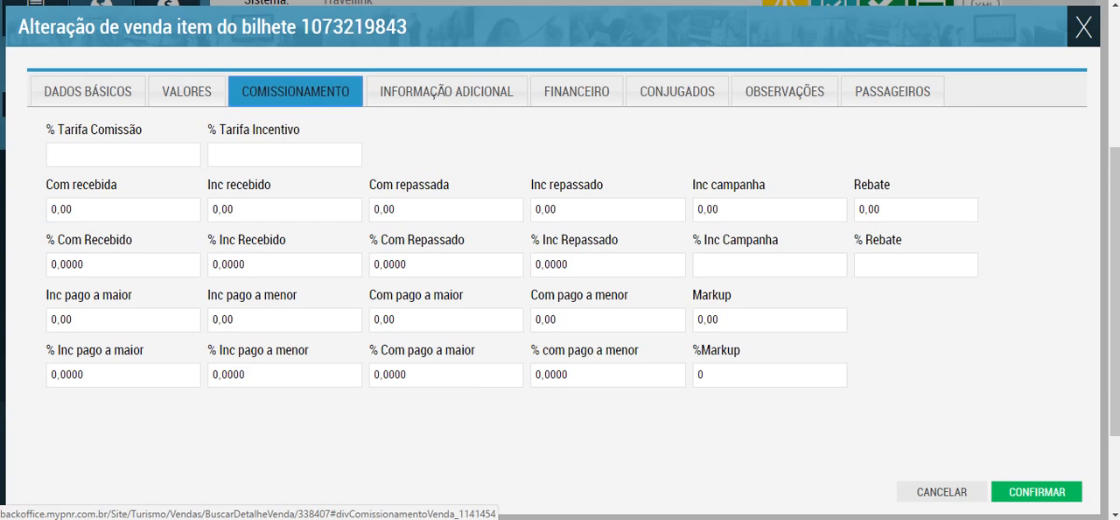
{"action": "left_click", "coordinate": [122, 210]}
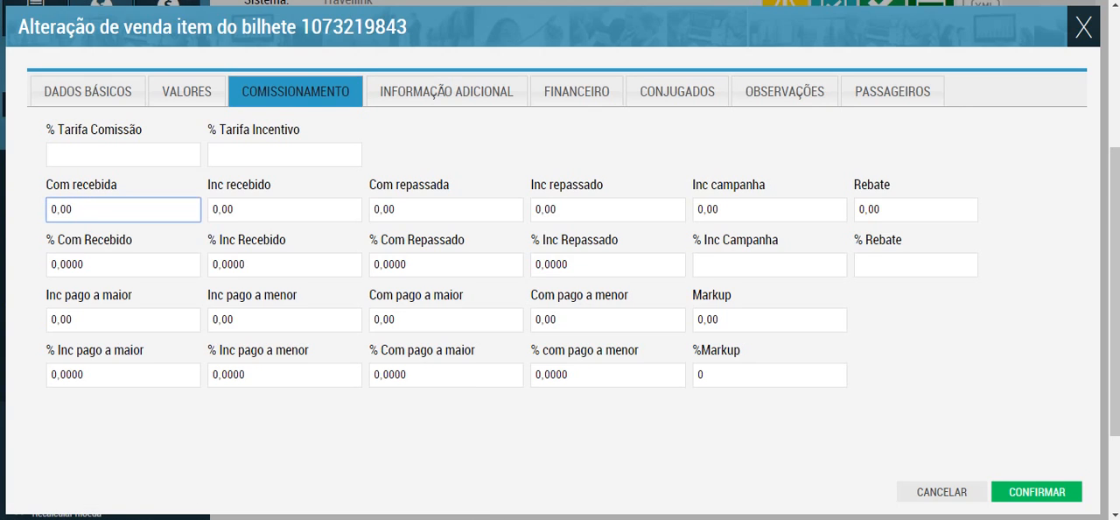
{"action": "left_click", "coordinate": [285, 209]}
{"action": "left_click", "coordinate": [447, 209]}
{"action": "left_click", "coordinate": [608, 209]}
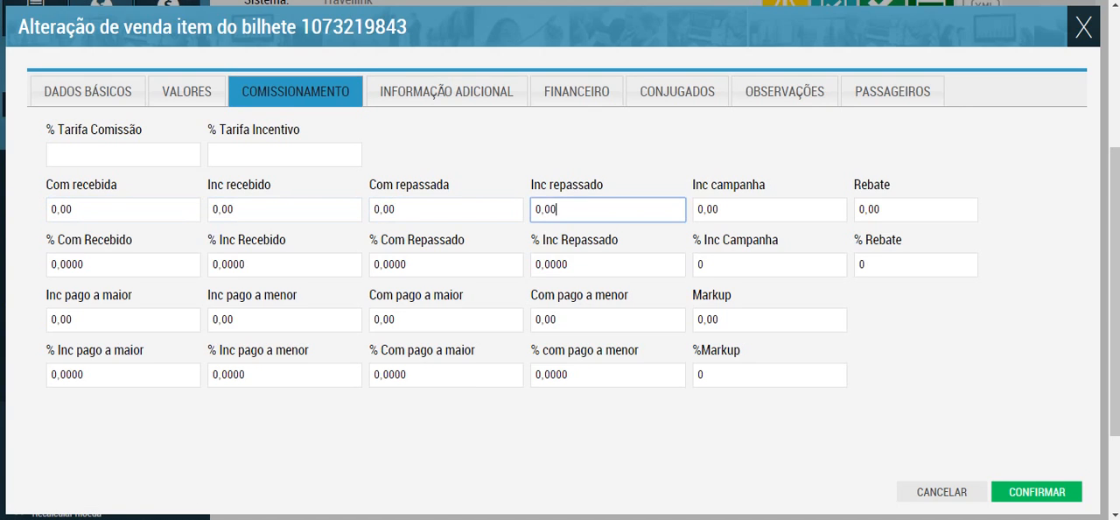
{"action": "left_click", "coordinate": [284, 209]}
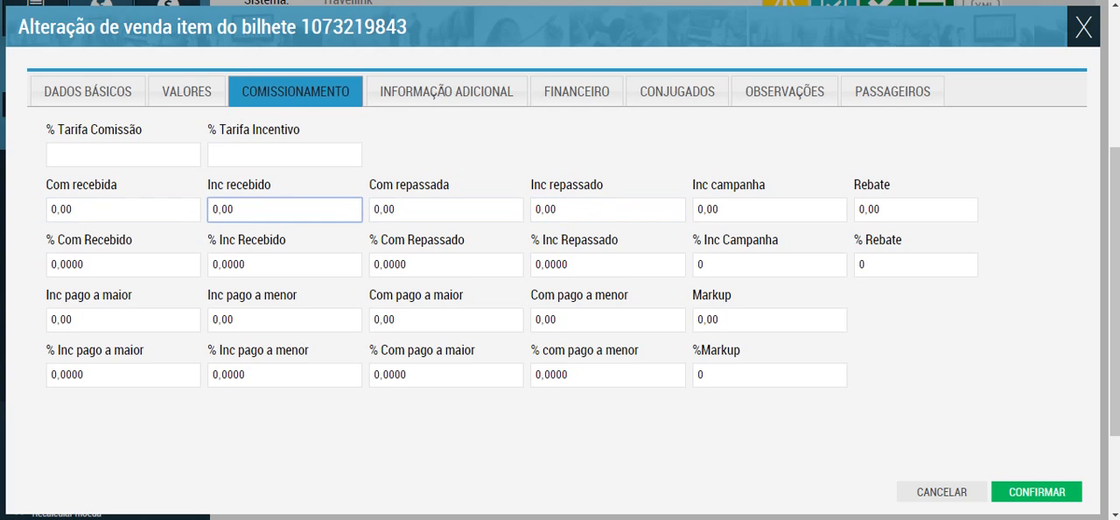
{"action": "left_click", "coordinate": [285, 374]}
{"action": "left_click", "coordinate": [284, 209]}
{"action": "left_click", "coordinate": [123, 209]}
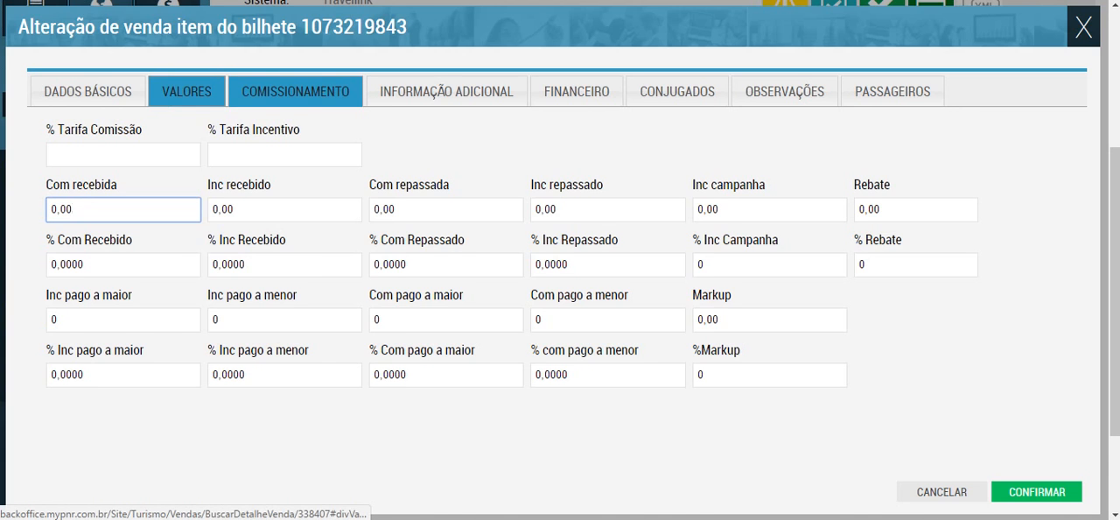
Step: Review the ticket's Valores section down to the Tx Turismo, Tx Serviço and Tx Extra fields under Taxas Cliente
{"action": "left_click", "coordinate": [187, 91]}
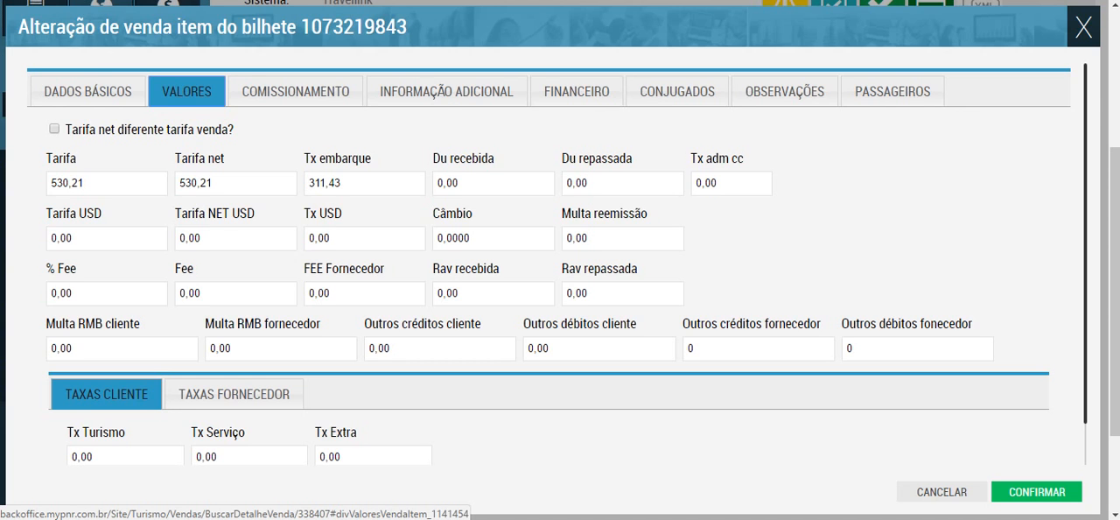
{"action": "scroll", "coordinate": [557, 263], "scroll_direction": "down", "scroll_amount": 2}
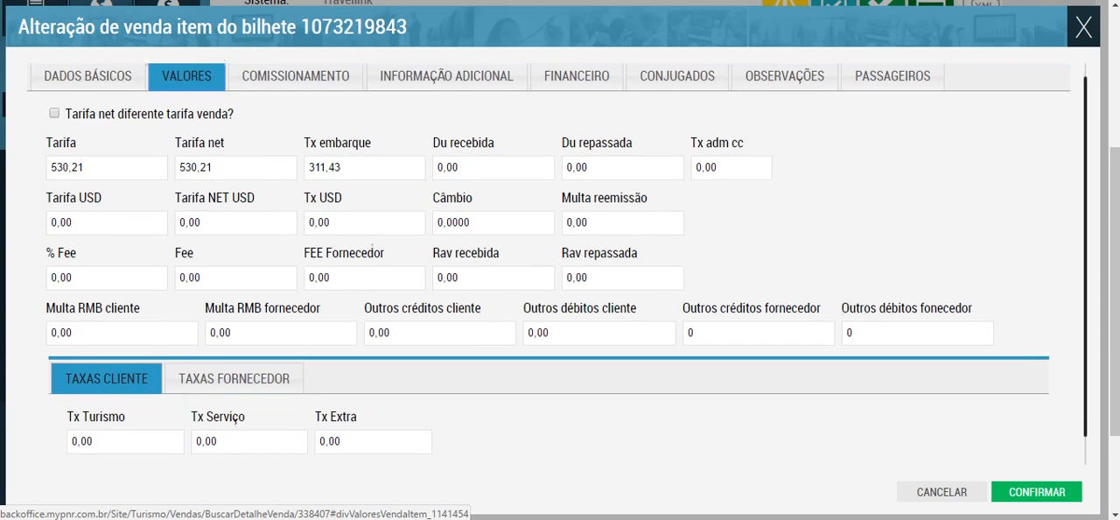
{"action": "key", "text": "Tab"}
{"action": "key", "text": "Tab"}
{"action": "key", "text": "Tab"}
{"action": "key", "text": "Tab"}
{"action": "key", "text": "Tab"}
{"action": "key", "text": "Tab"}
{"action": "key", "text": "Tab"}
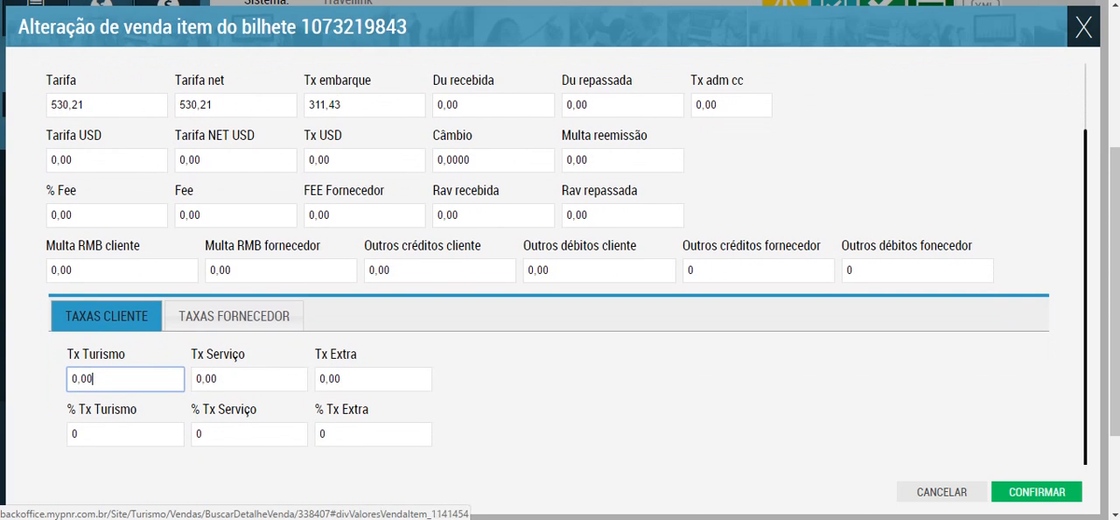
Step: Go back to the ticket's Dados Básicos and check the available choices for Calendário pagamento
{"action": "key", "text": "Tab"}
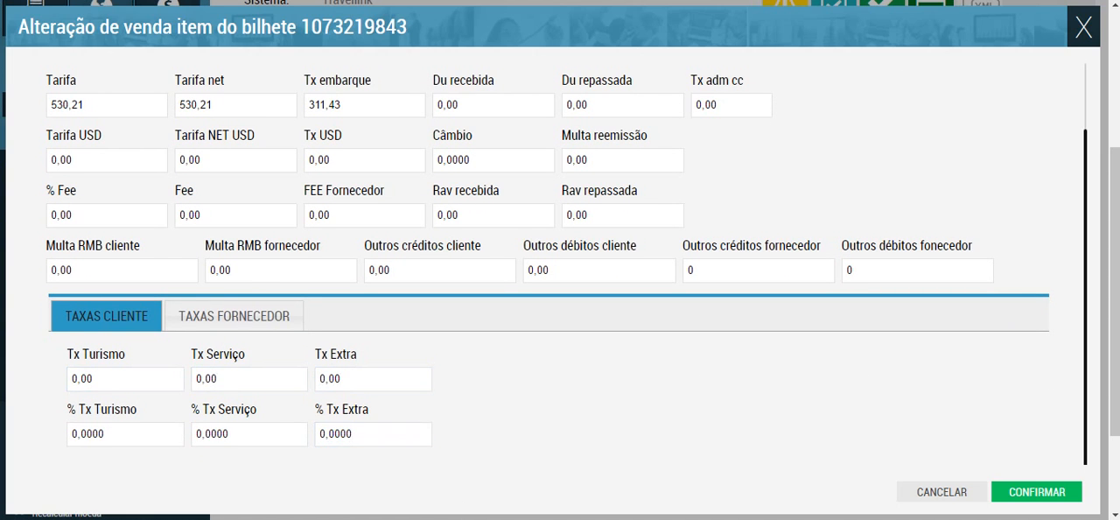
{"action": "scroll", "coordinate": [557, 263], "scroll_direction": "up", "scroll_amount": 2}
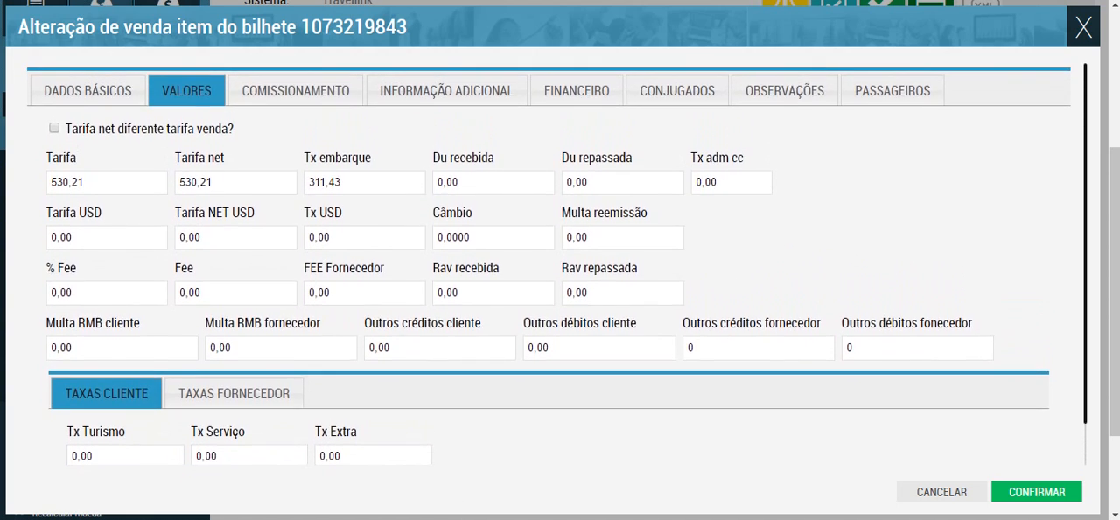
{"action": "left_click", "coordinate": [87, 92]}
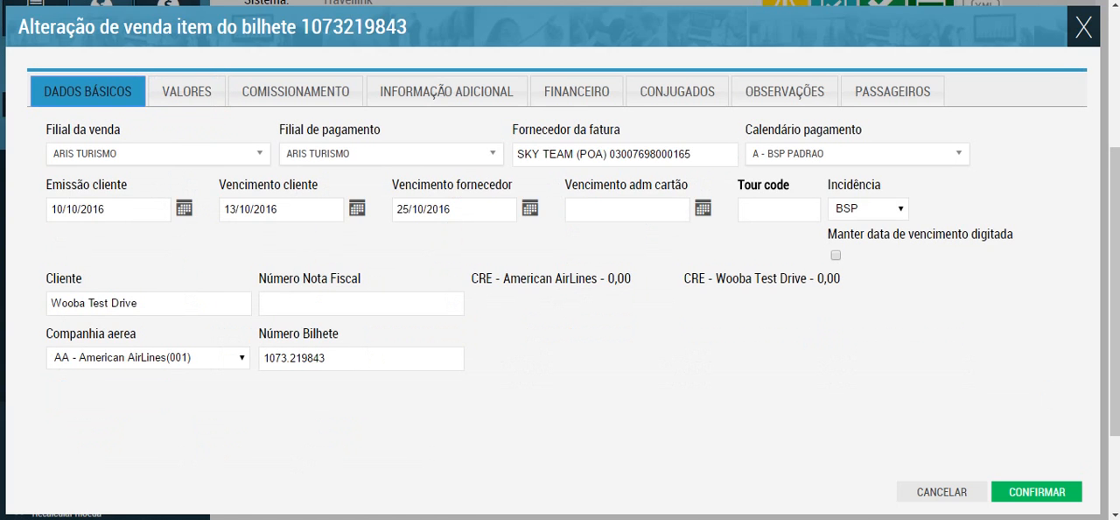
{"action": "left_click", "coordinate": [858, 154]}
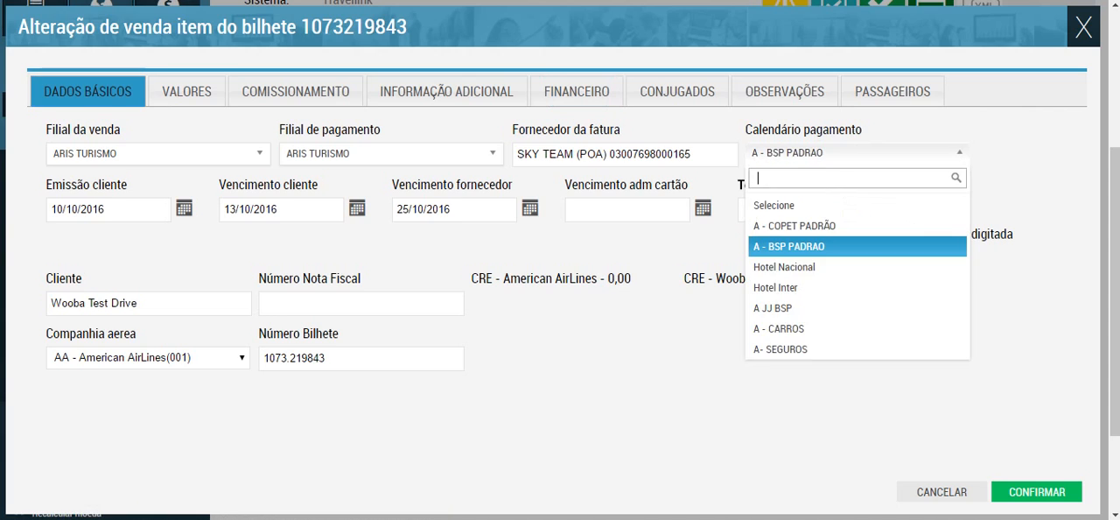
{"action": "left_click", "coordinate": [857, 154]}
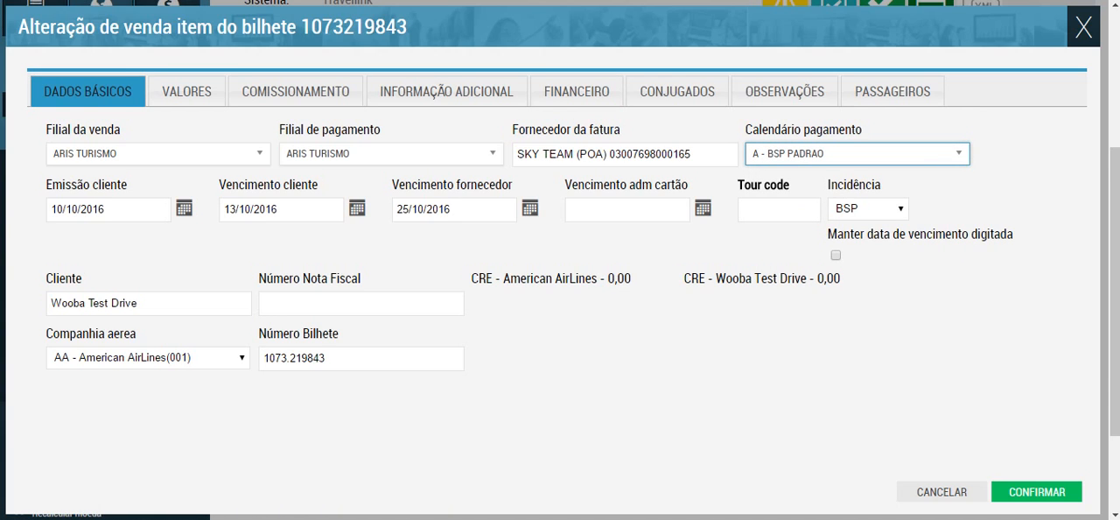
Step: Look through the Cliente, Número Nota Fiscal and Número Bilhete fields and leave the ticket alteration without saving
{"action": "left_click", "coordinate": [166, 304]}
{"action": "left_click", "coordinate": [350, 303]}
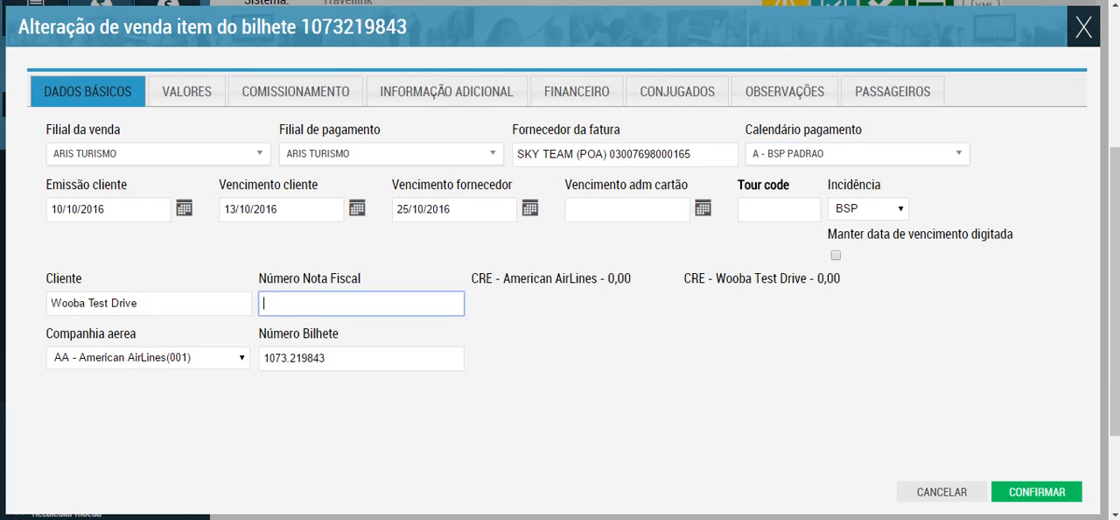
{"action": "left_click", "coordinate": [350, 357]}
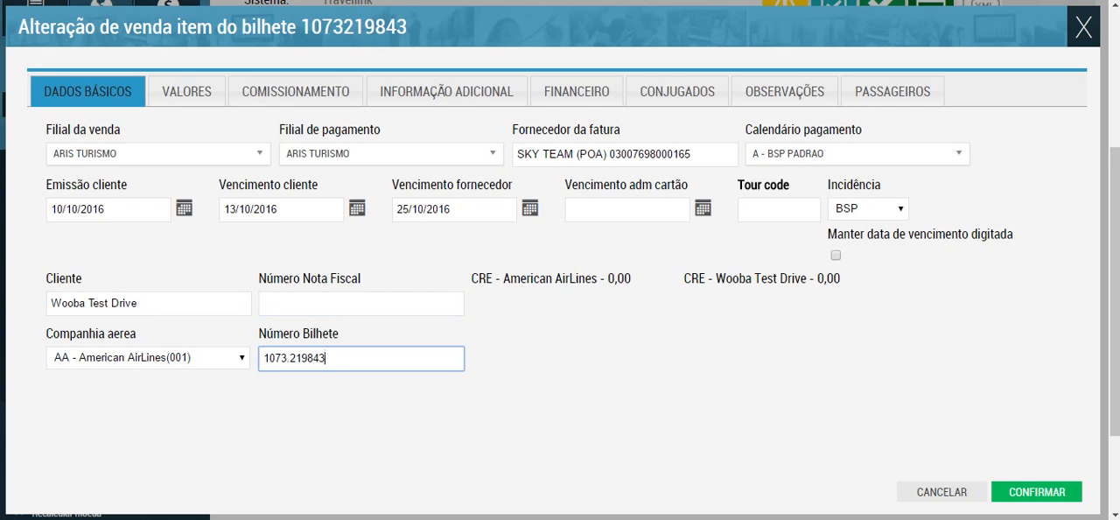
{"action": "left_click", "coordinate": [940, 491]}
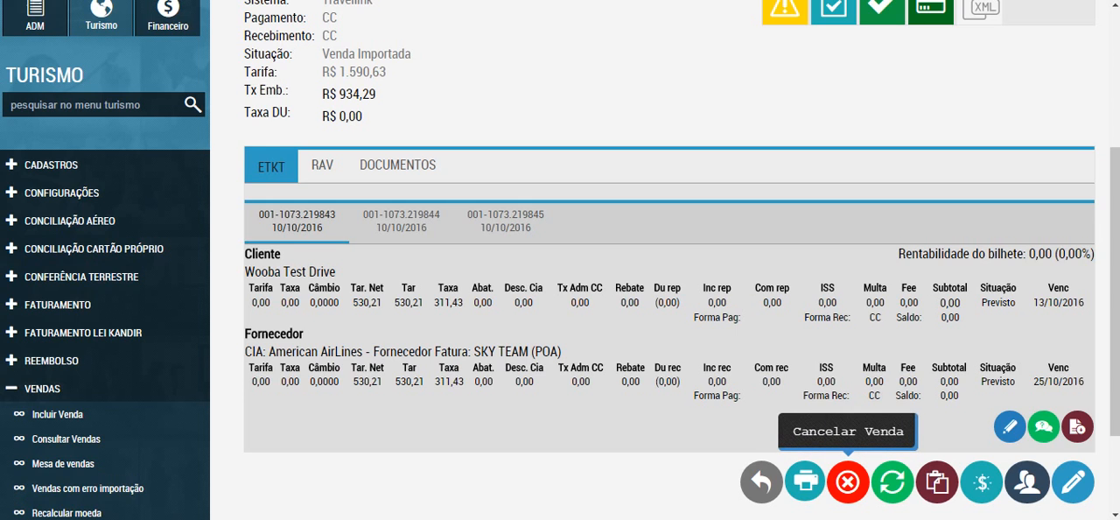
Step: Open the sale's Cancelar Venda option, look over the RAV and ETKT items offered for cancellation, and decline the cancellation
{"action": "left_click", "coordinate": [847, 482]}
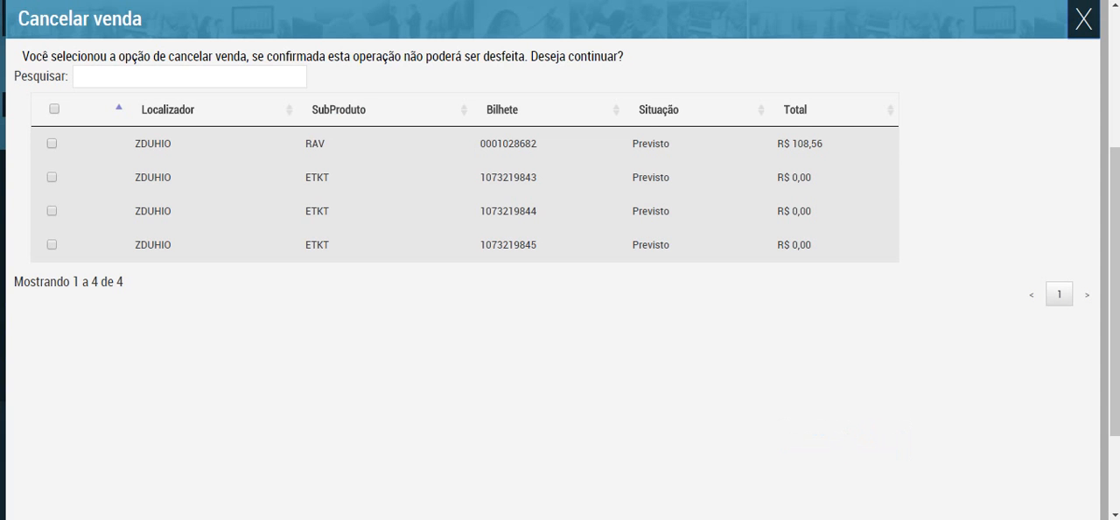
{"action": "left_click", "coordinate": [51, 177]}
{"action": "scroll", "coordinate": [560, 262], "scroll_direction": "down", "scroll_amount": 1}
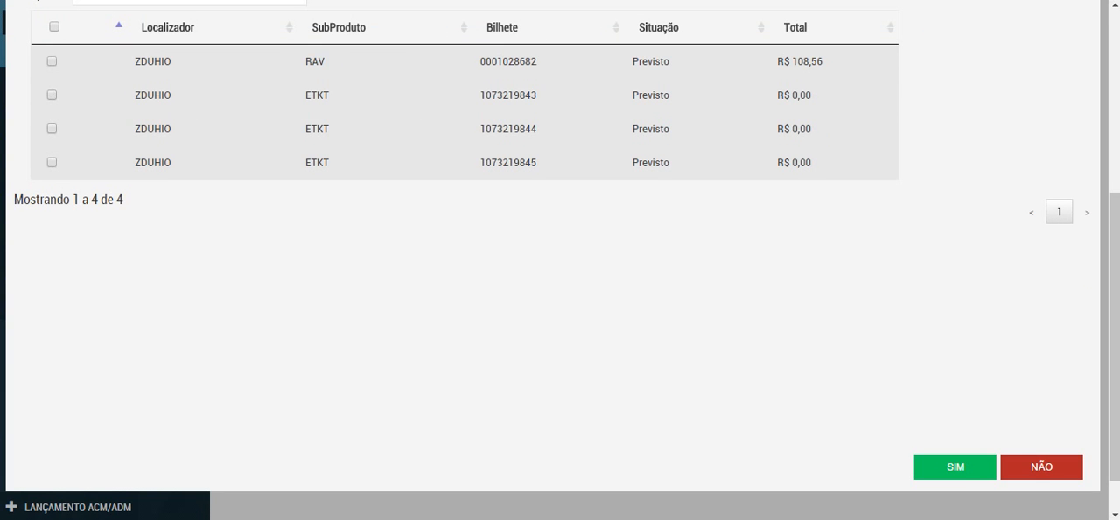
{"action": "scroll", "coordinate": [560, 262], "scroll_direction": "up", "scroll_amount": 1}
{"action": "scroll", "coordinate": [560, 262], "scroll_direction": "down", "scroll_amount": 2}
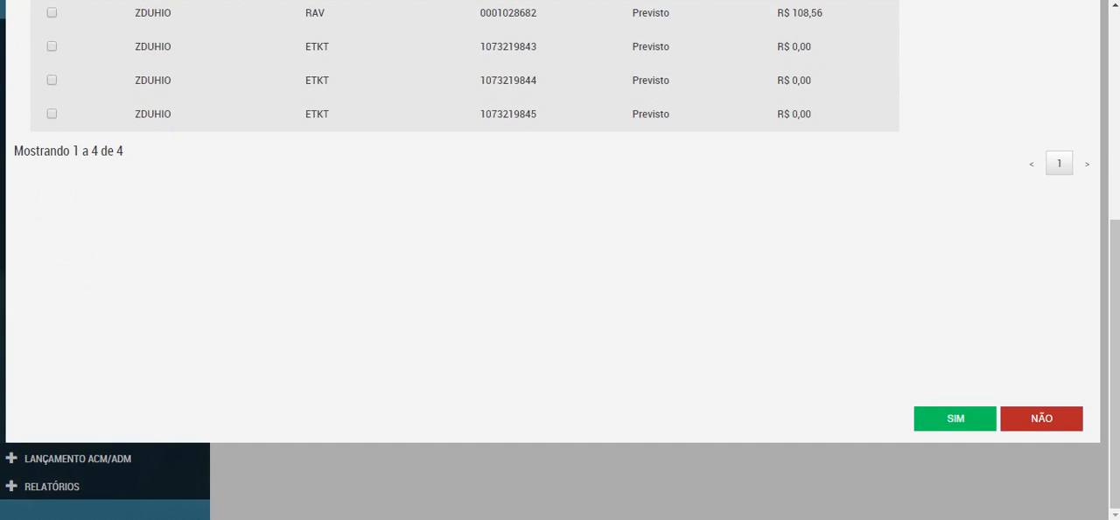
{"action": "left_click", "coordinate": [1042, 418]}
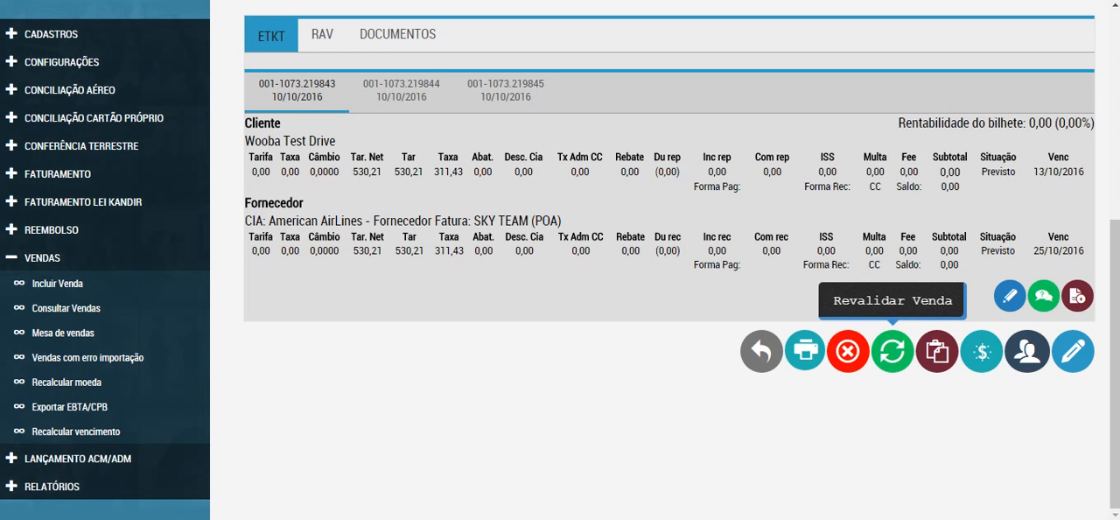
Step: Check the sale's Revalidar Venda and Solicitar reembolso actions and the options available under Reembolso
{"action": "scroll", "coordinate": [892, 350], "scroll_direction": "up", "scroll_amount": 1}
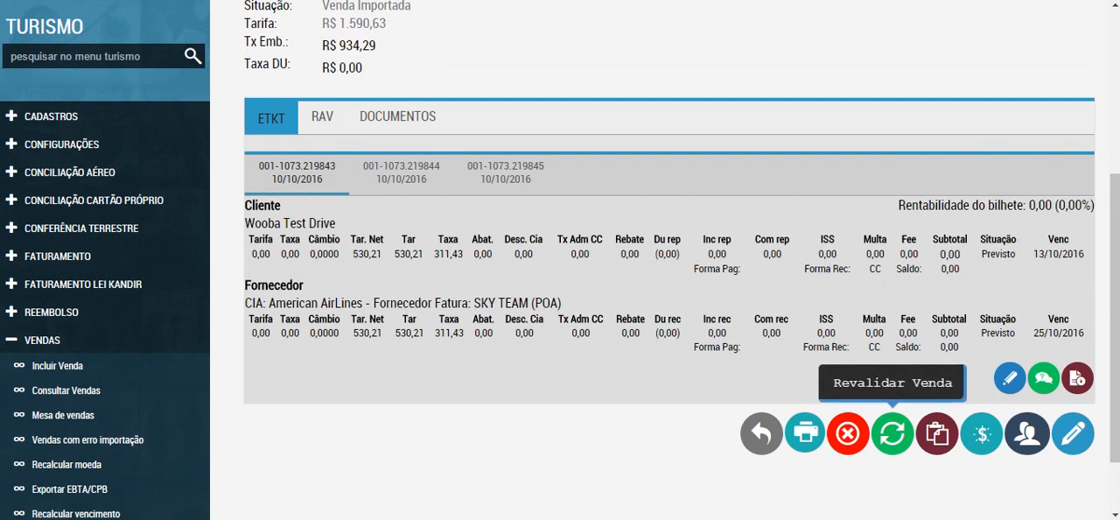
{"action": "scroll", "coordinate": [893, 433], "scroll_direction": "up", "scroll_amount": 3}
{"action": "scroll", "coordinate": [892, 433], "scroll_direction": "down", "scroll_amount": 3}
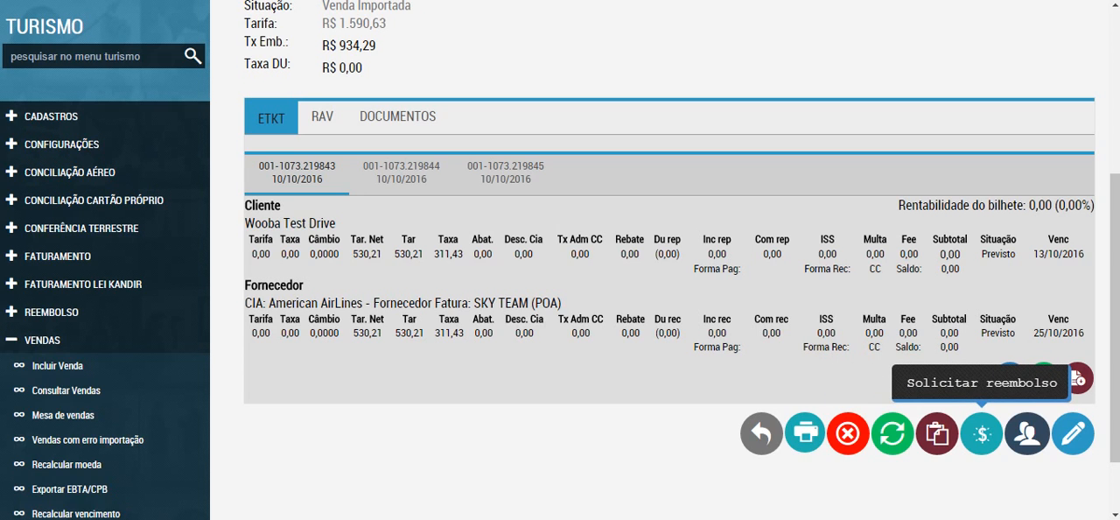
{"action": "scroll", "coordinate": [982, 433], "scroll_direction": "down", "scroll_amount": 1}
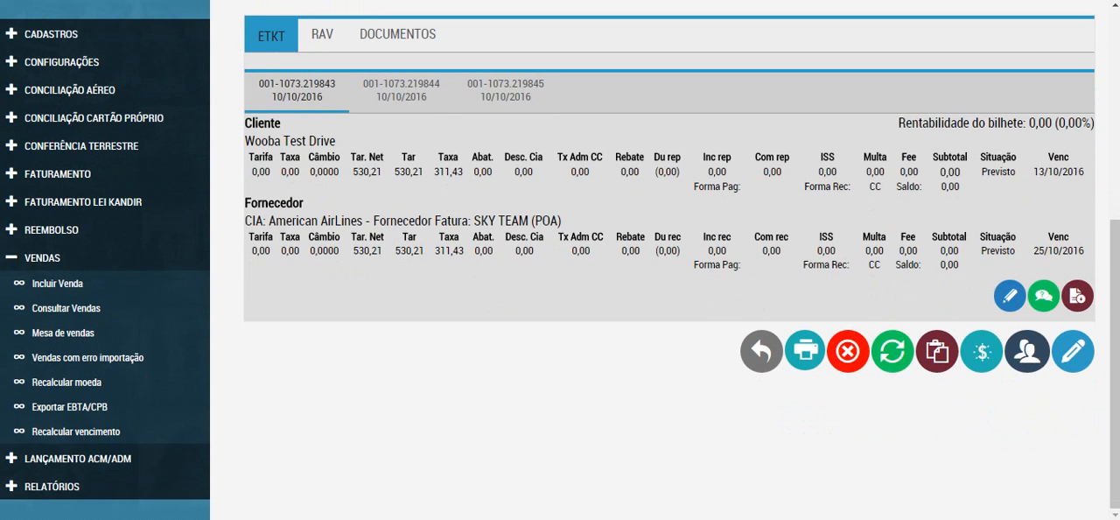
{"action": "left_click", "coordinate": [51, 230]}
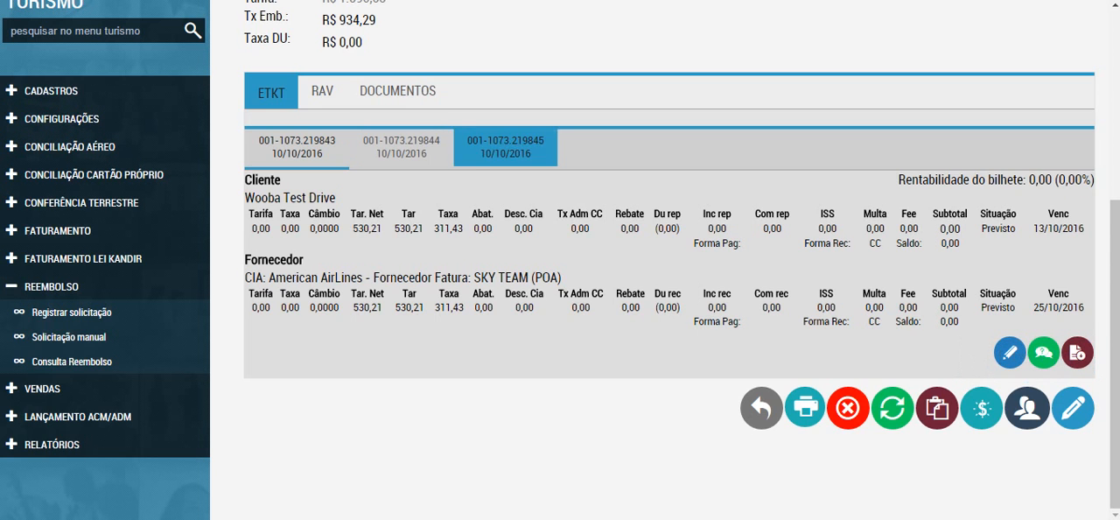
Step: Open the group alteration for the three ETKT tickets, review the Valores fields down to Taxas Cliente, and close it without saving
{"action": "left_click", "coordinate": [1027, 408]}
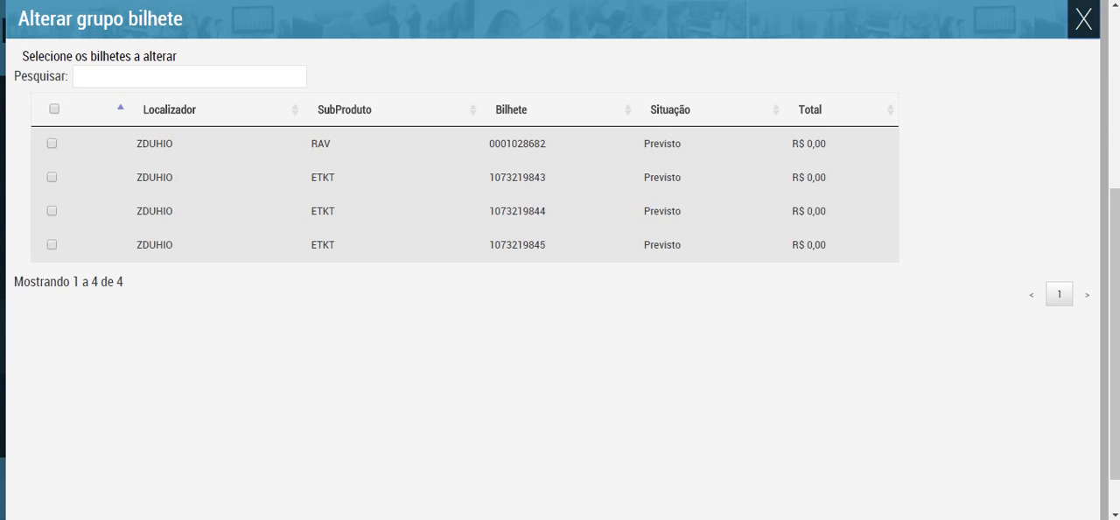
{"action": "left_click", "coordinate": [51, 176]}
{"action": "left_click", "coordinate": [51, 244]}
{"action": "scroll", "coordinate": [560, 262], "scroll_direction": "down", "scroll_amount": 1}
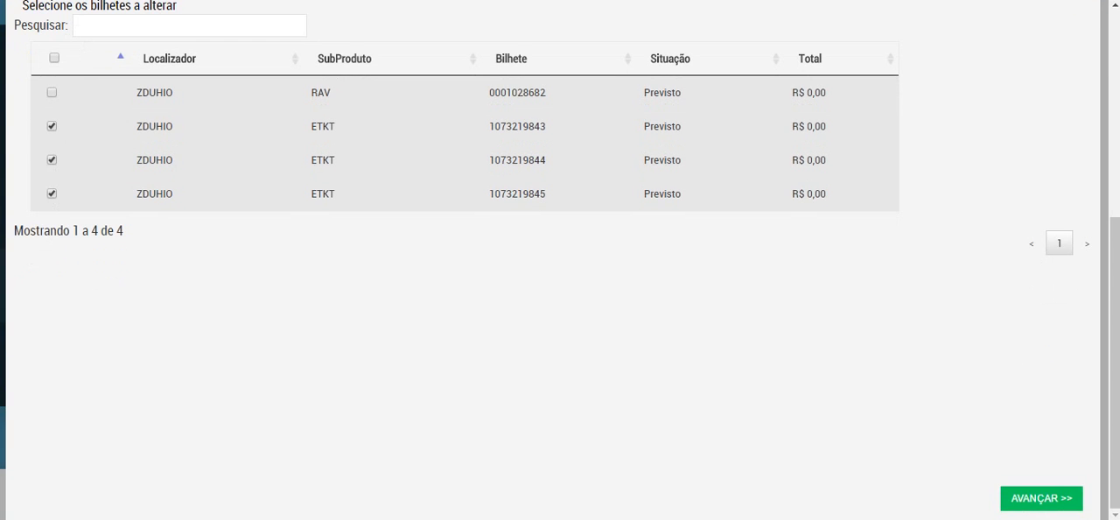
{"action": "left_click", "coordinate": [1041, 497]}
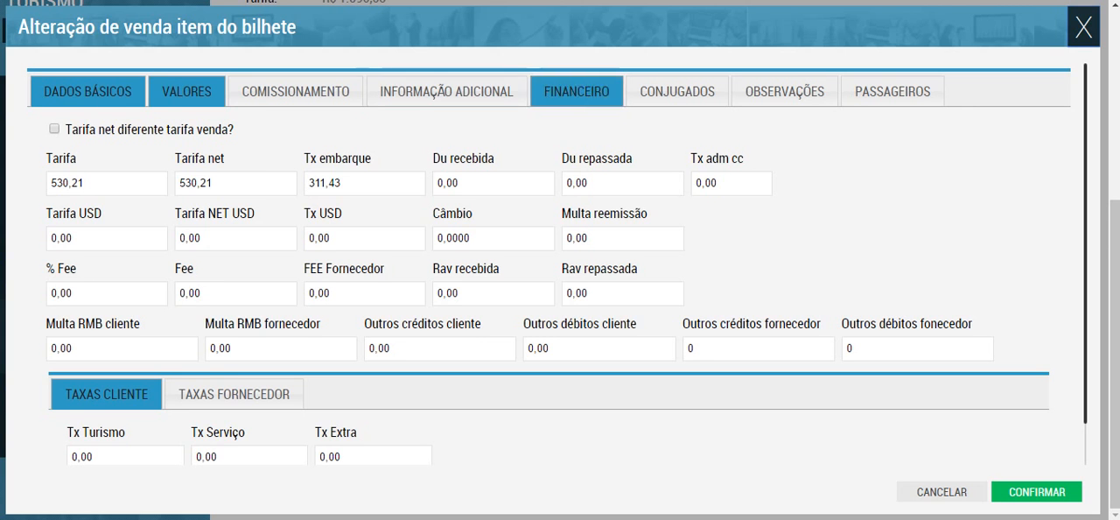
{"action": "scroll", "coordinate": [560, 262], "scroll_direction": "down", "scroll_amount": 2}
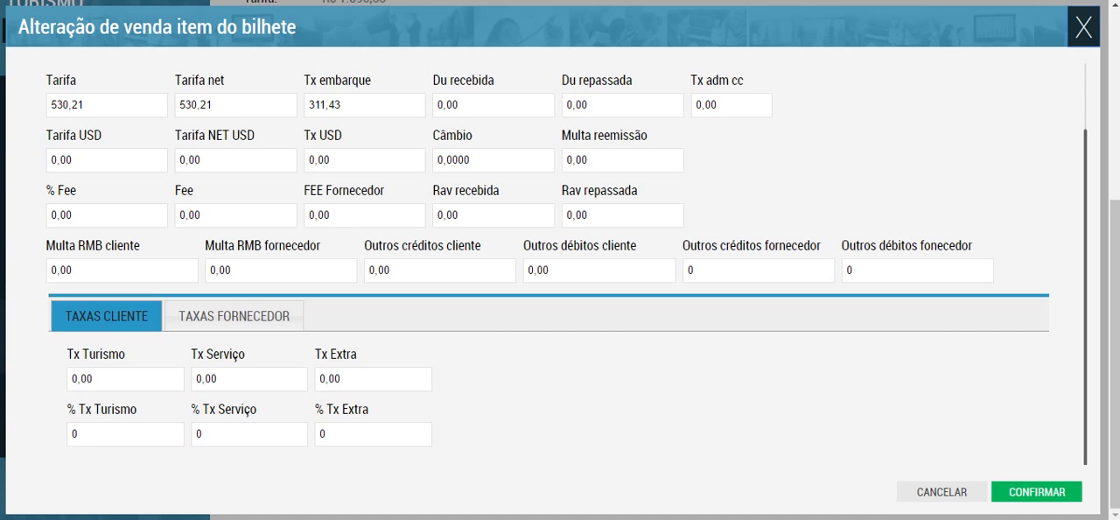
{"action": "left_click", "coordinate": [1083, 27]}
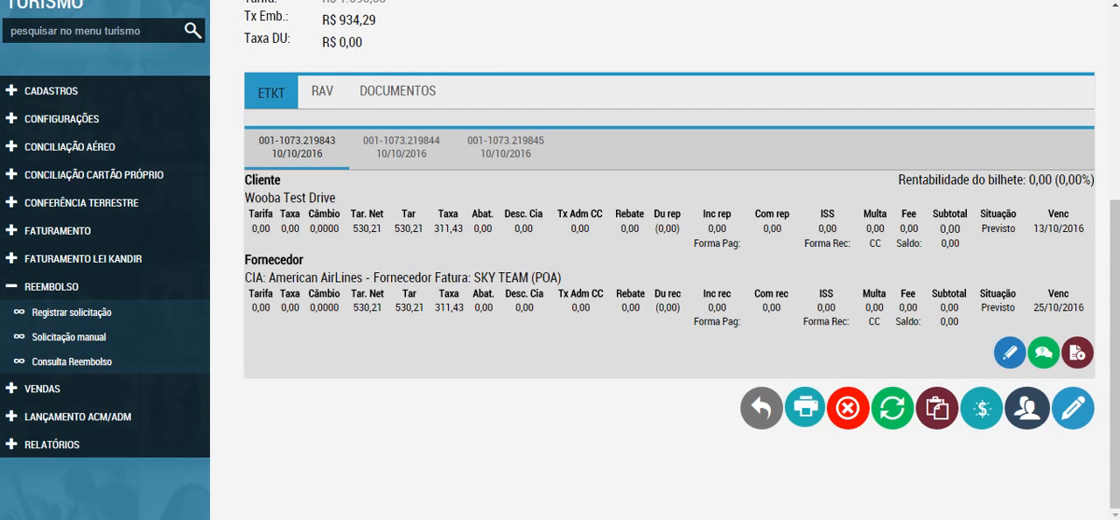
Step: View the sale's RAV data, and look at the Alterar Venda form with its sale items before returning to the sale details
{"action": "left_click", "coordinate": [322, 91]}
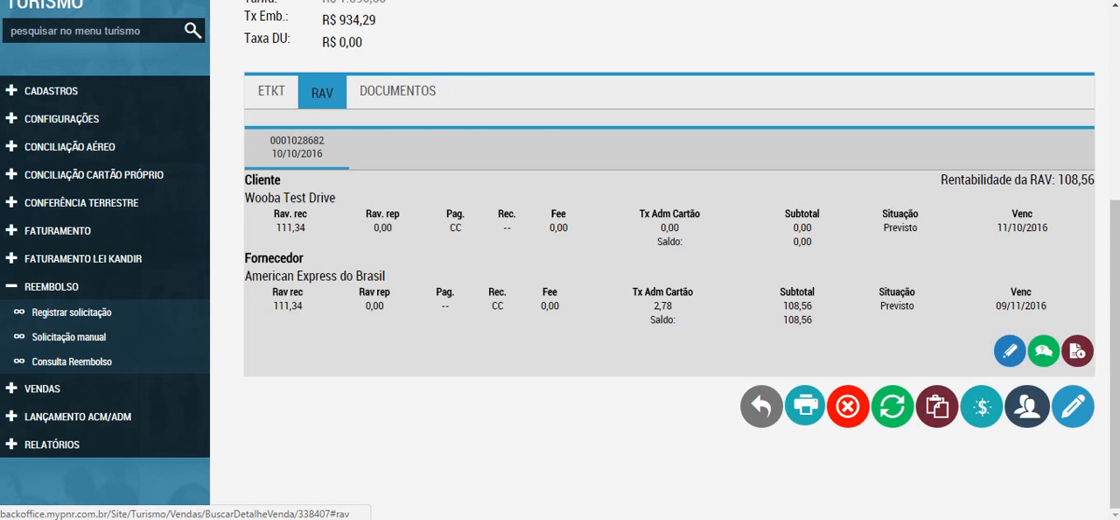
{"action": "left_click", "coordinate": [271, 91]}
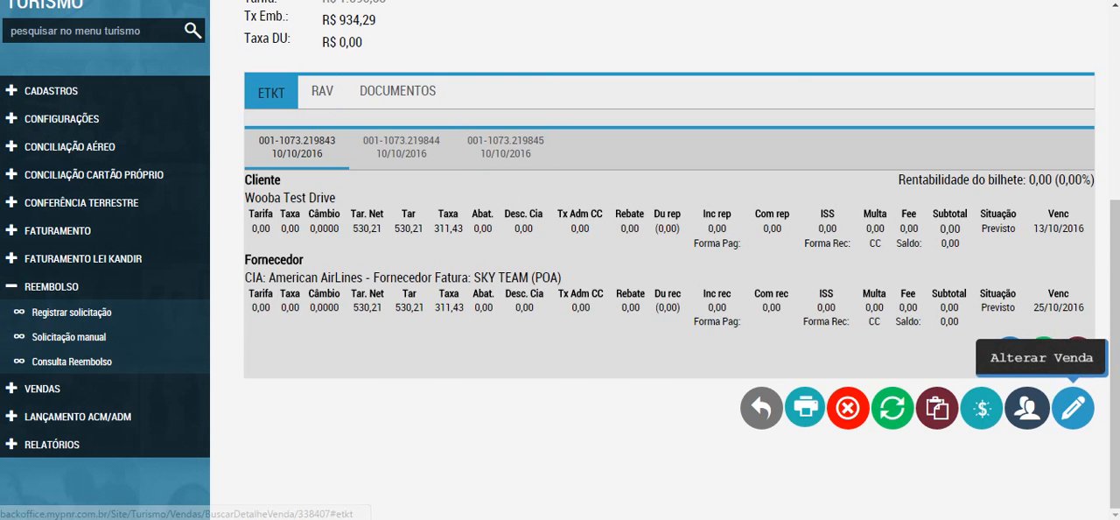
{"action": "left_click", "coordinate": [1072, 408]}
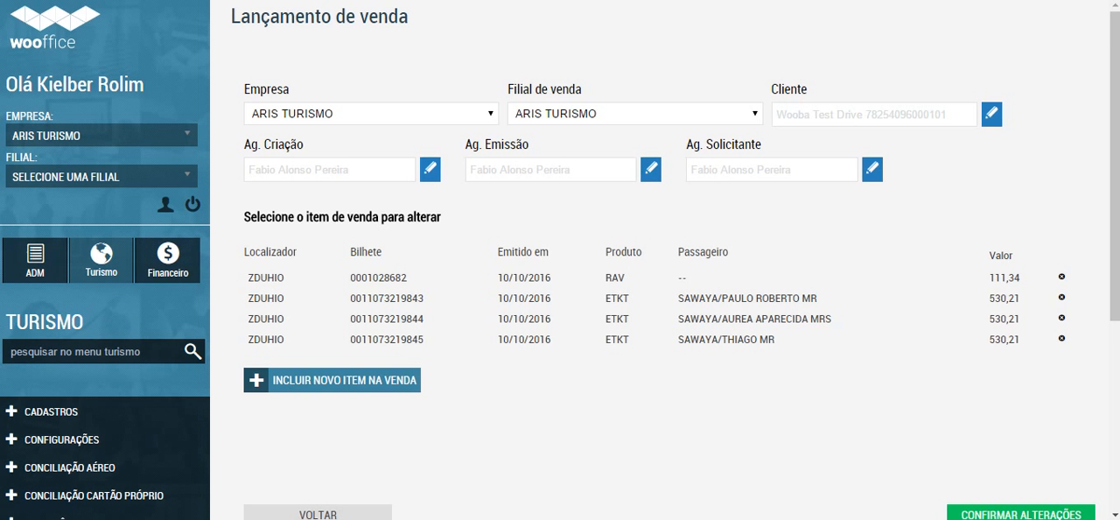
{"action": "left_click", "coordinate": [318, 513]}
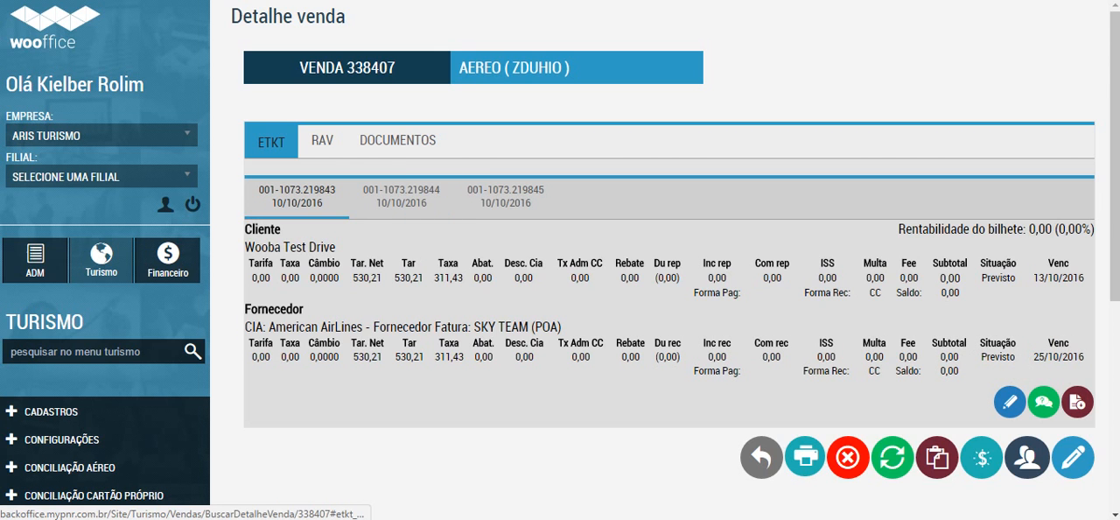
Step: Open the first ETKT ticket for alteration again and review its Valores fields down to Taxas Cliente
{"action": "left_click", "coordinate": [1009, 402]}
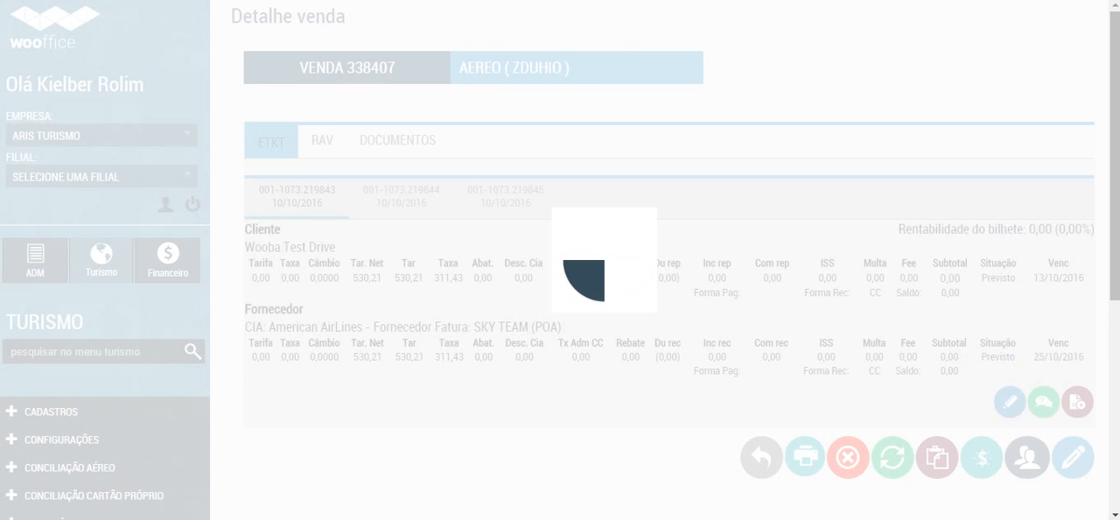
{"action": "scroll", "coordinate": [557, 264], "scroll_direction": "down", "scroll_amount": 2}
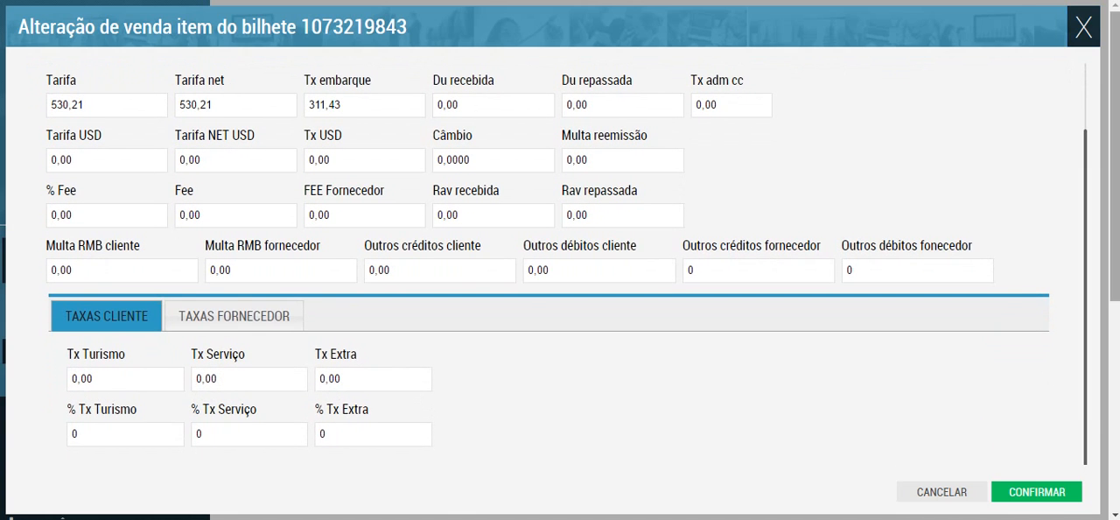
{"action": "scroll", "coordinate": [235, 29], "scroll_direction": "down", "scroll_amount": 4}
{"action": "scroll", "coordinate": [234, 29], "scroll_direction": "up", "scroll_amount": 1}
{"action": "scroll", "coordinate": [234, 29], "scroll_direction": "up", "scroll_amount": 4}
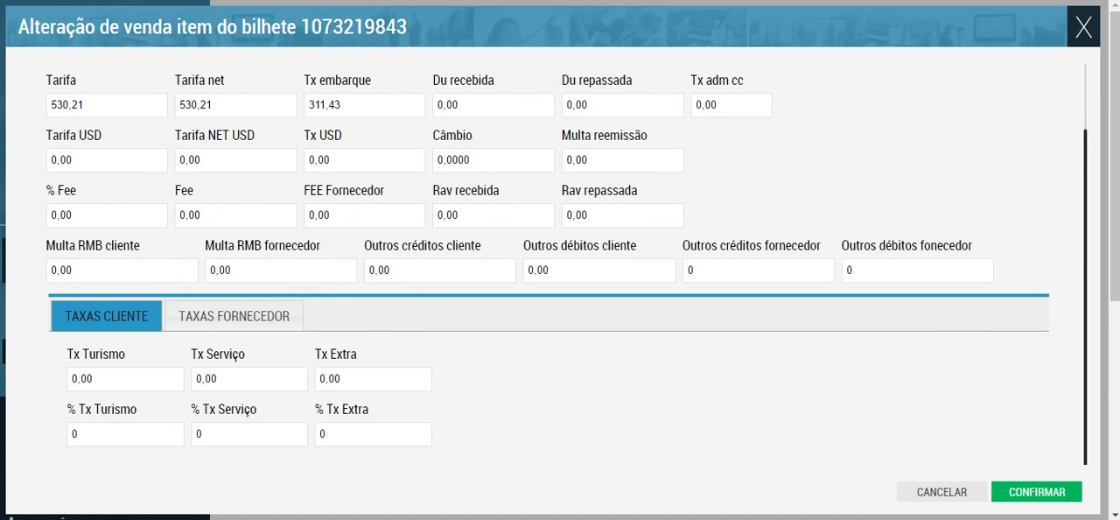
{"action": "scroll", "coordinate": [567, 264], "scroll_direction": "up", "scroll_amount": 2}
Step: Check the Cliente field in the ticket's Dados Básicos and close the ticket alteration without saving
{"action": "left_click", "coordinate": [87, 91]}
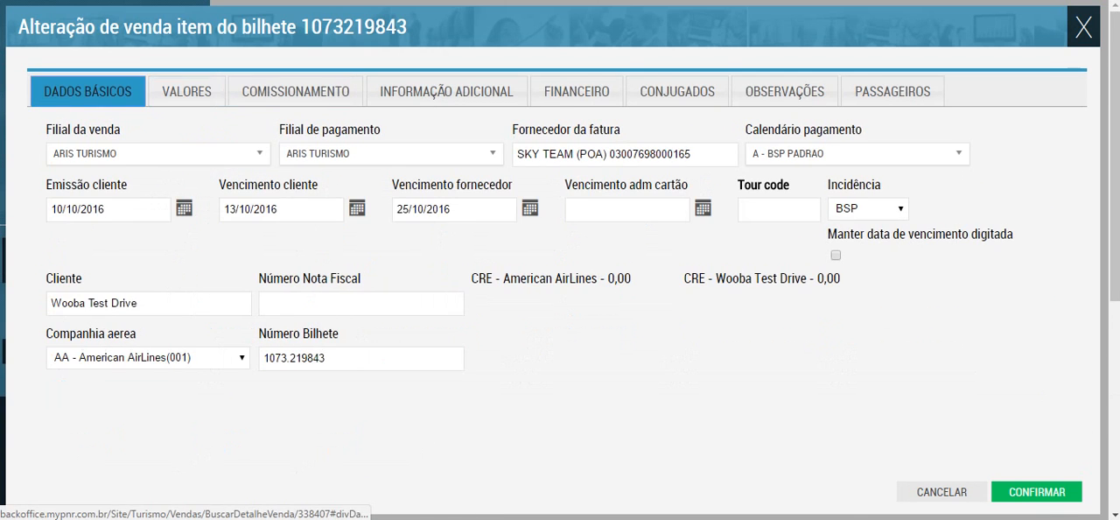
{"action": "triple_click", "coordinate": [134, 302]}
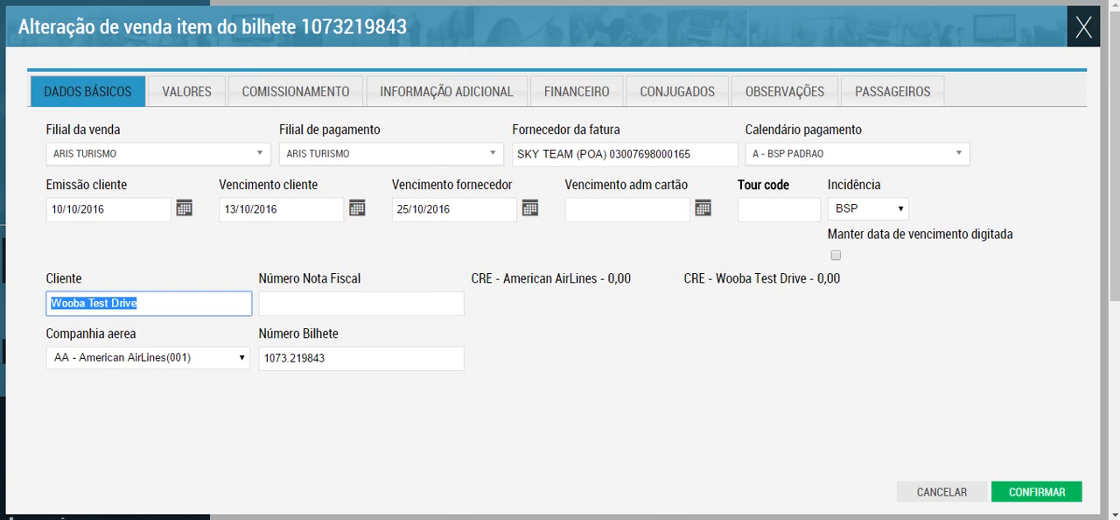
{"action": "key", "text": "Escape"}
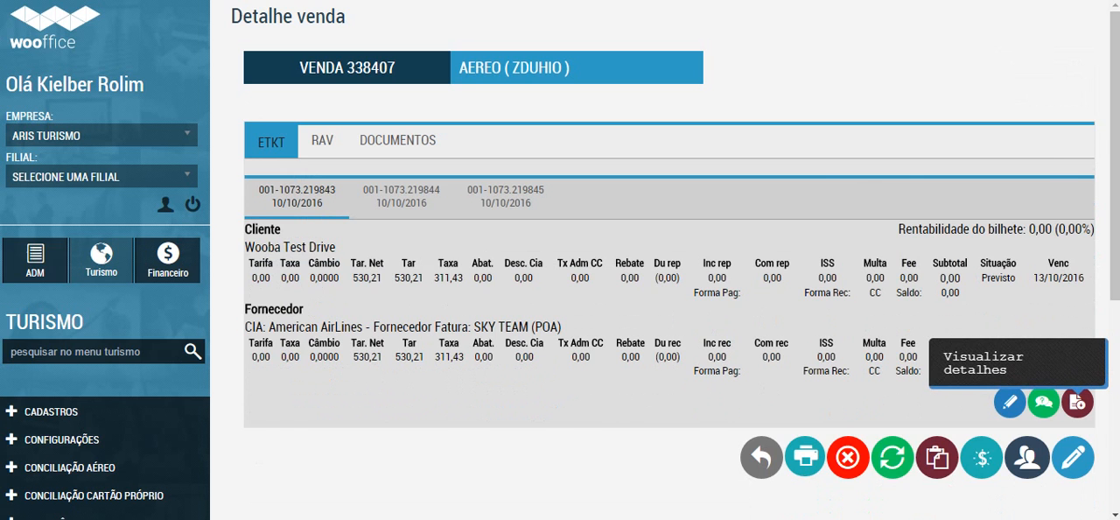
Step: Open the first ETKT ticket's details and read through Dados financeiro, Configuração importação, Trechos, Passageiros and Informações corporativas
{"action": "left_click", "coordinate": [1076, 402]}
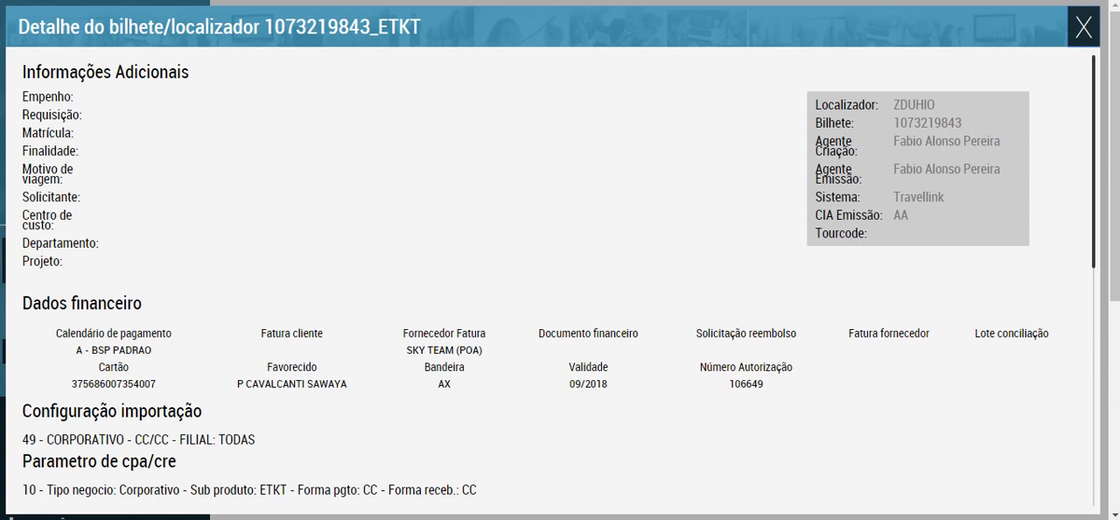
{"action": "scroll", "coordinate": [558, 273], "scroll_direction": "down", "scroll_amount": 3}
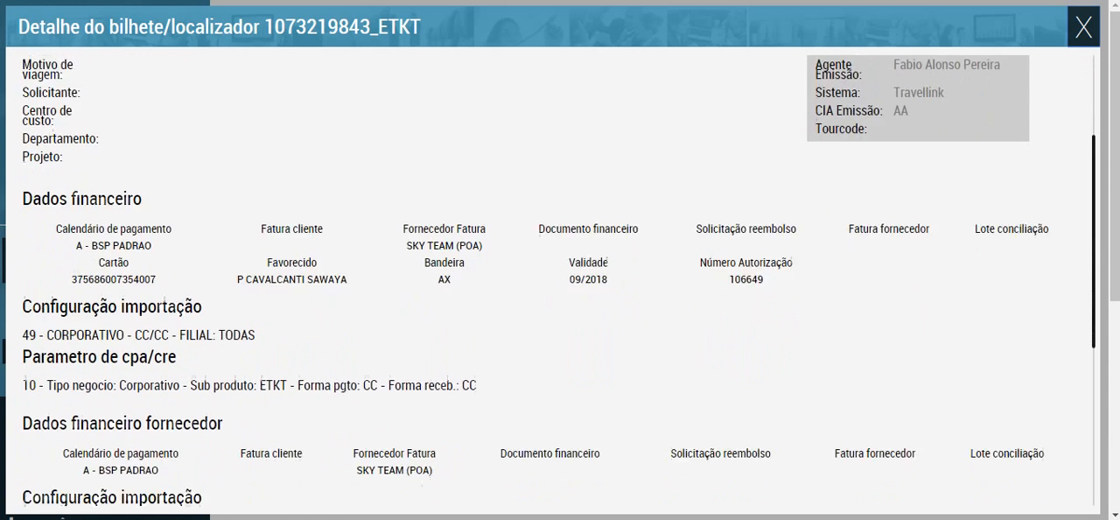
{"action": "left_click_drag", "start_coordinate": [1093, 265], "coordinate": [1092, 268]}
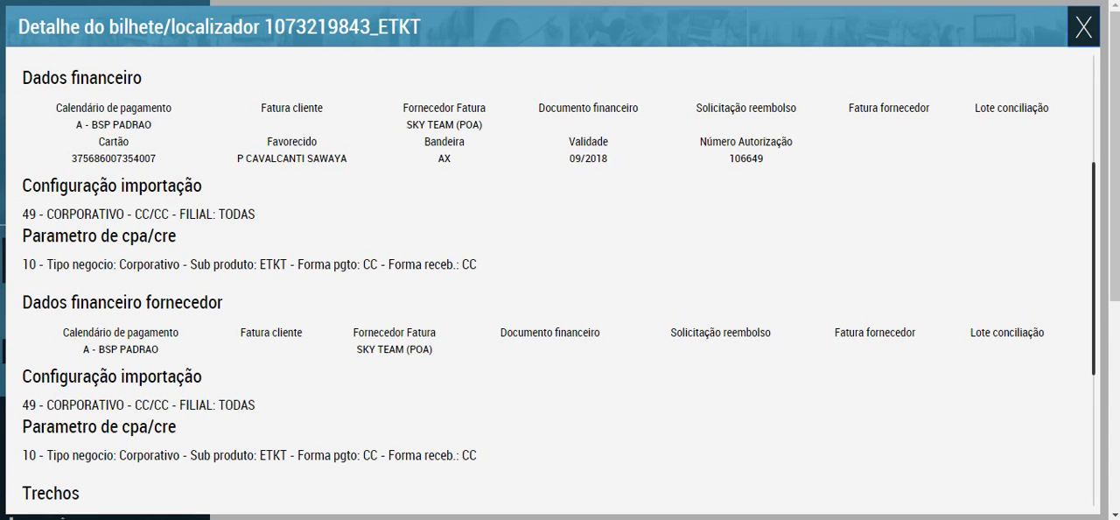
{"action": "scroll", "coordinate": [560, 280], "scroll_direction": "down", "scroll_amount": 3}
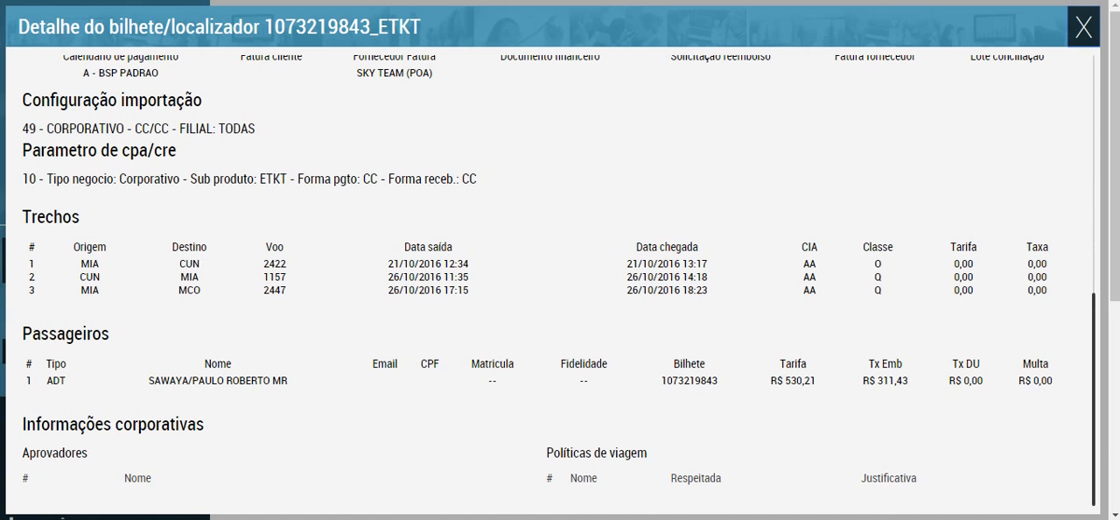
Step: Review the first ETKT ticket's Dados financeiro, Trechos and Passageiros sections once more and close the ticket details
{"action": "scroll", "coordinate": [560, 280], "scroll_direction": "up", "scroll_amount": 3}
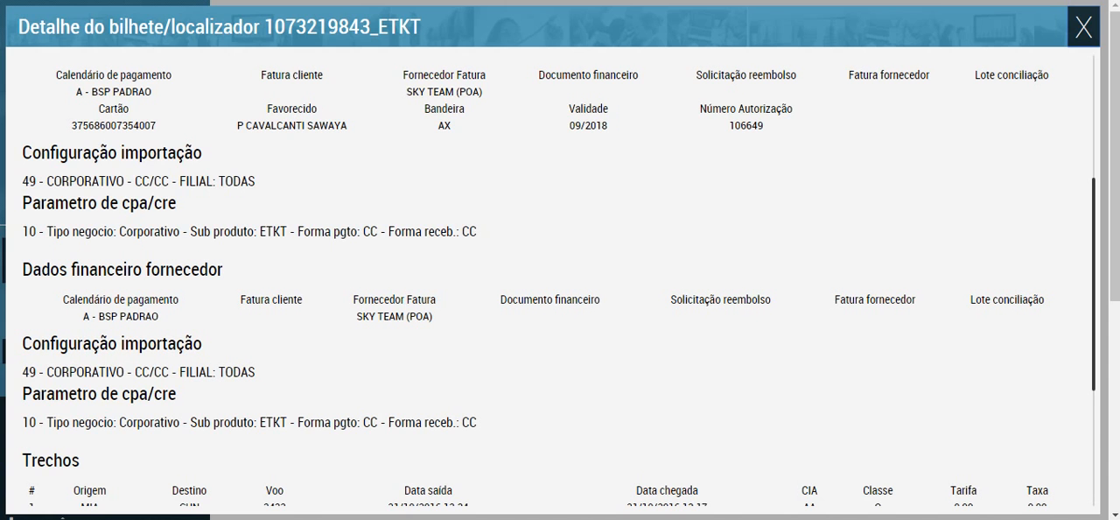
{"action": "scroll", "coordinate": [560, 280], "scroll_direction": "down", "scroll_amount": 3}
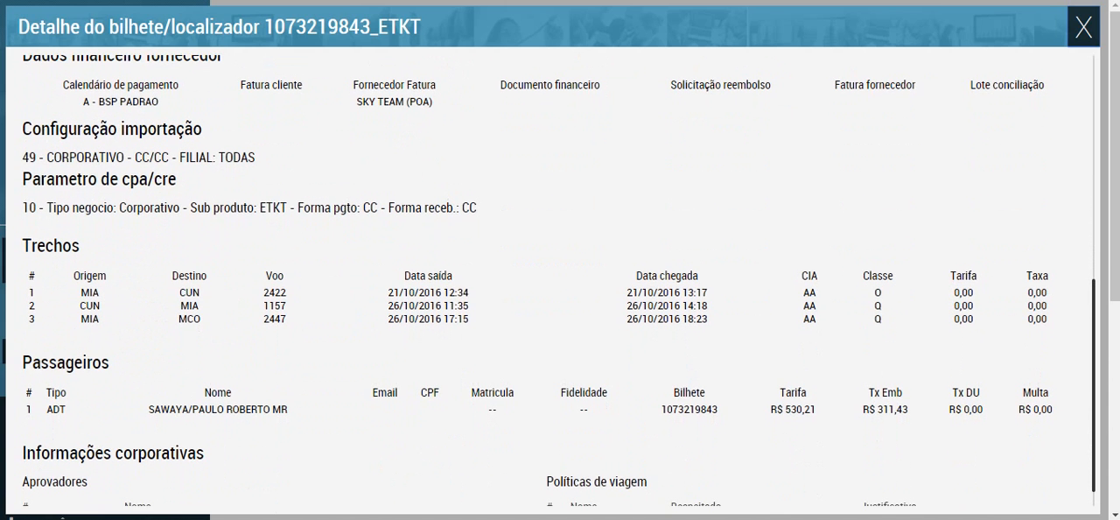
{"action": "scroll", "coordinate": [560, 280], "scroll_direction": "down", "scroll_amount": 5}
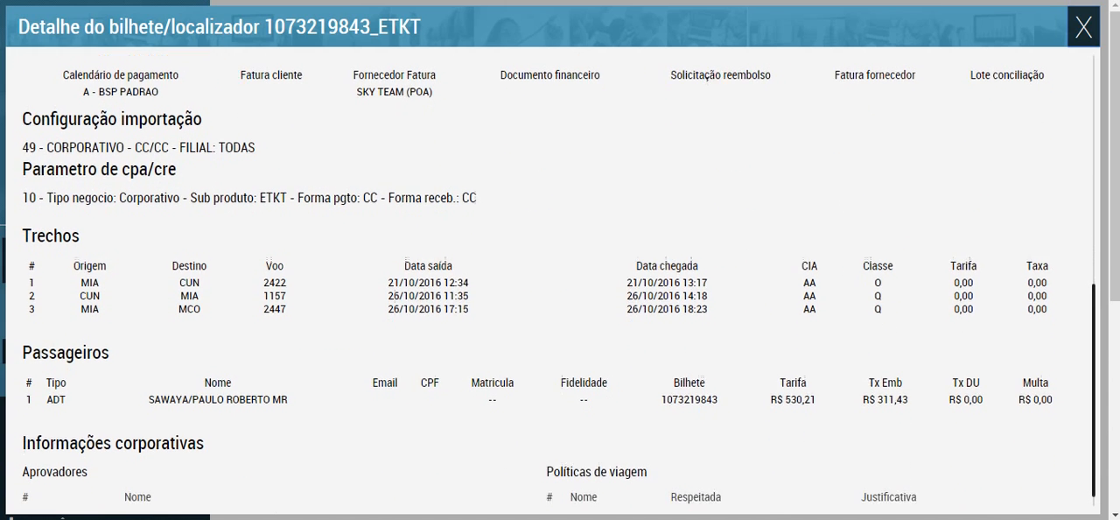
{"action": "scroll", "coordinate": [560, 280], "scroll_direction": "up", "scroll_amount": 3}
{"action": "scroll", "coordinate": [560, 280], "scroll_direction": "up", "scroll_amount": 5}
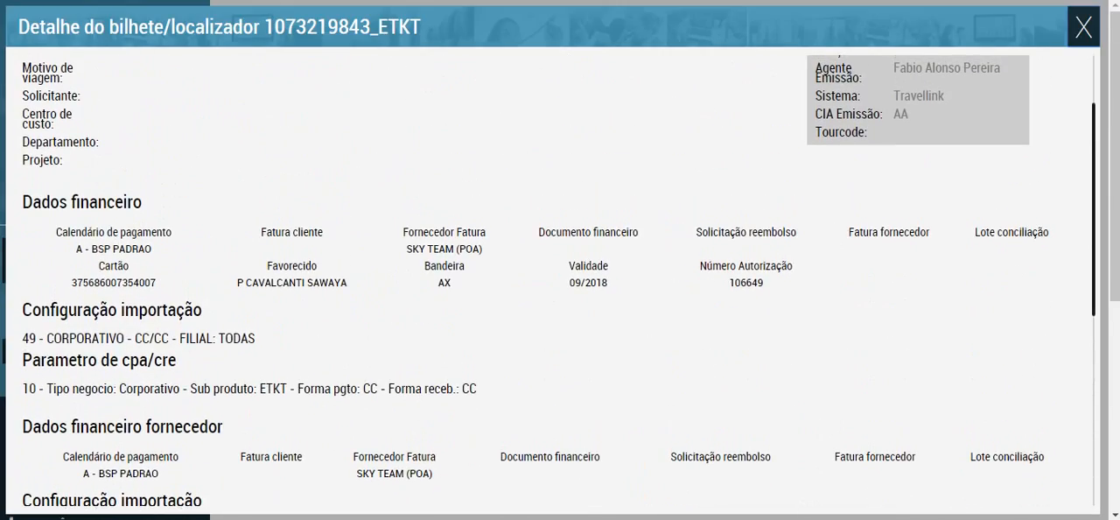
{"action": "left_click", "coordinate": [1083, 28]}
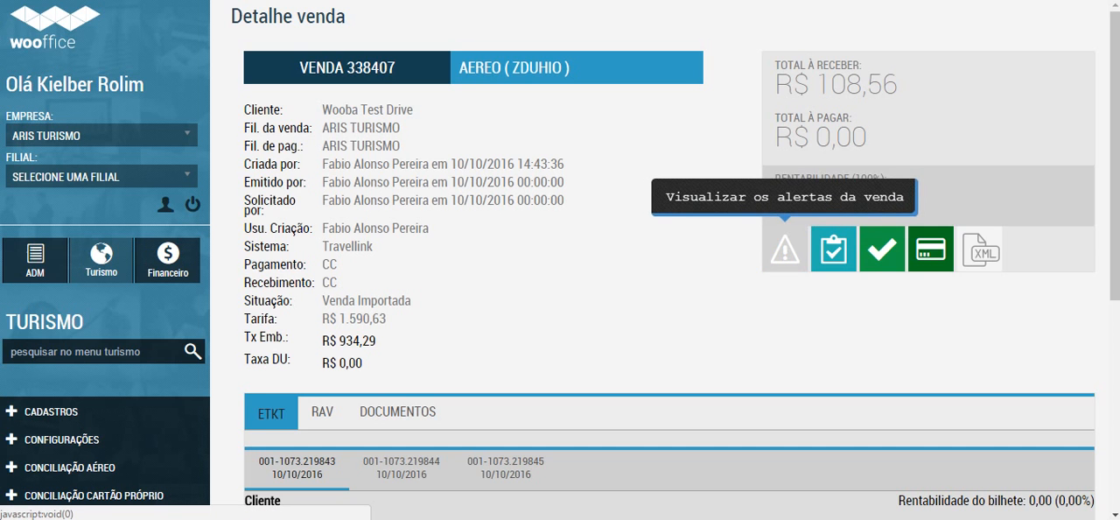
Step: View the sale's alert log and close it
{"action": "left_click", "coordinate": [784, 249]}
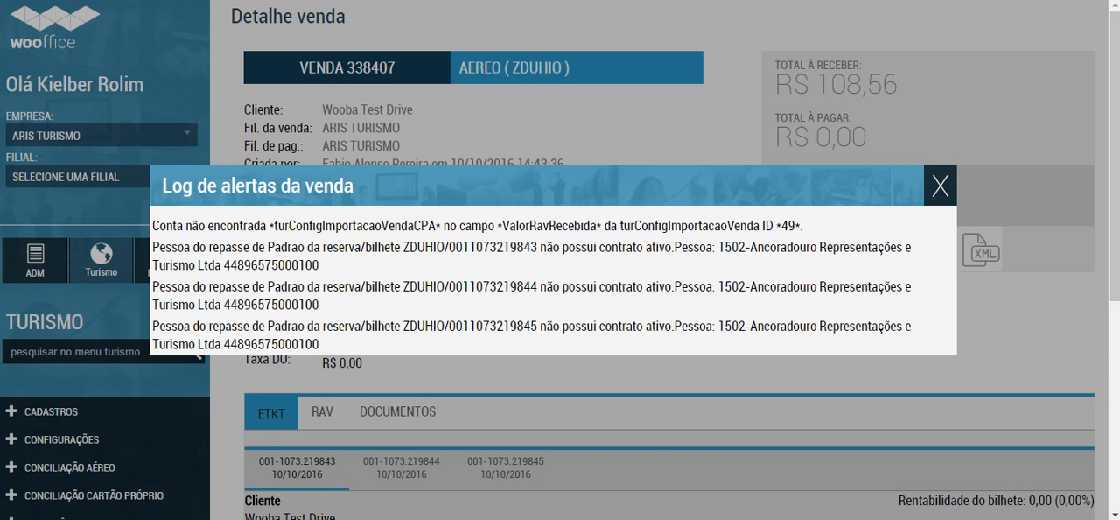
{"action": "left_click", "coordinate": [939, 184]}
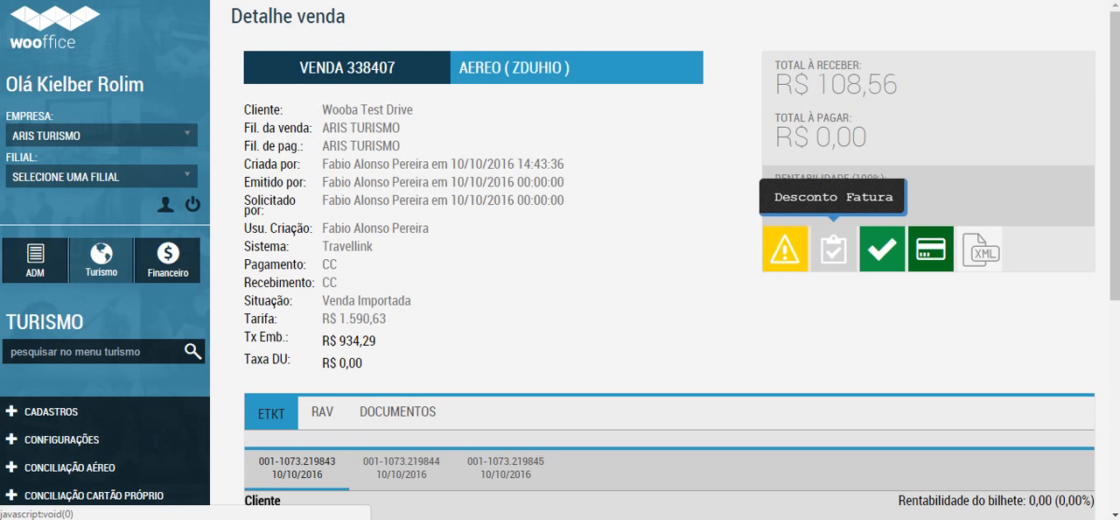
Step: Look through the manual invoice discount form, add the first ETKT ticket to its selection, check Percentual Comissão and close without confirming
{"action": "left_click", "coordinate": [832, 250]}
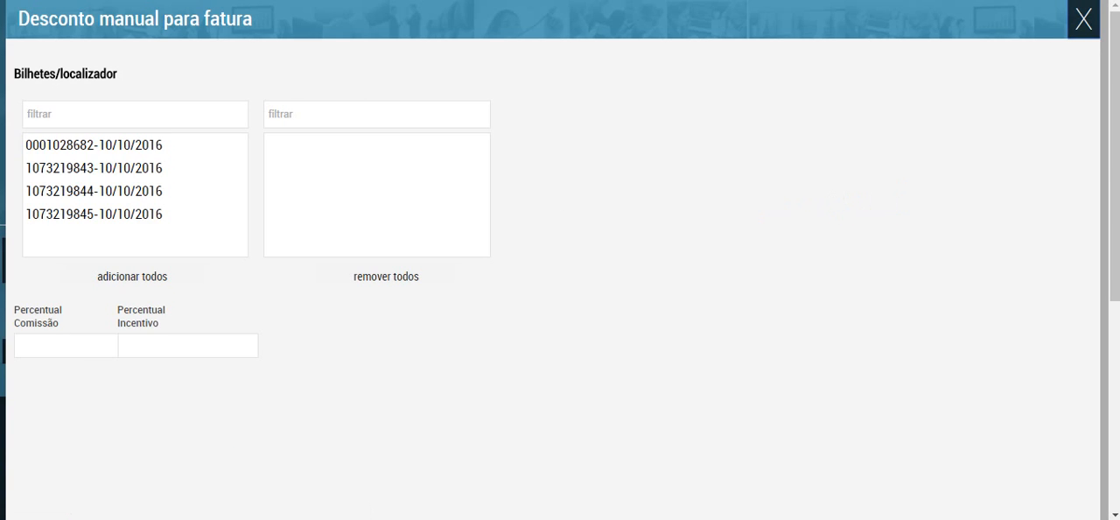
{"action": "scroll", "coordinate": [560, 262], "scroll_direction": "down", "scroll_amount": 3}
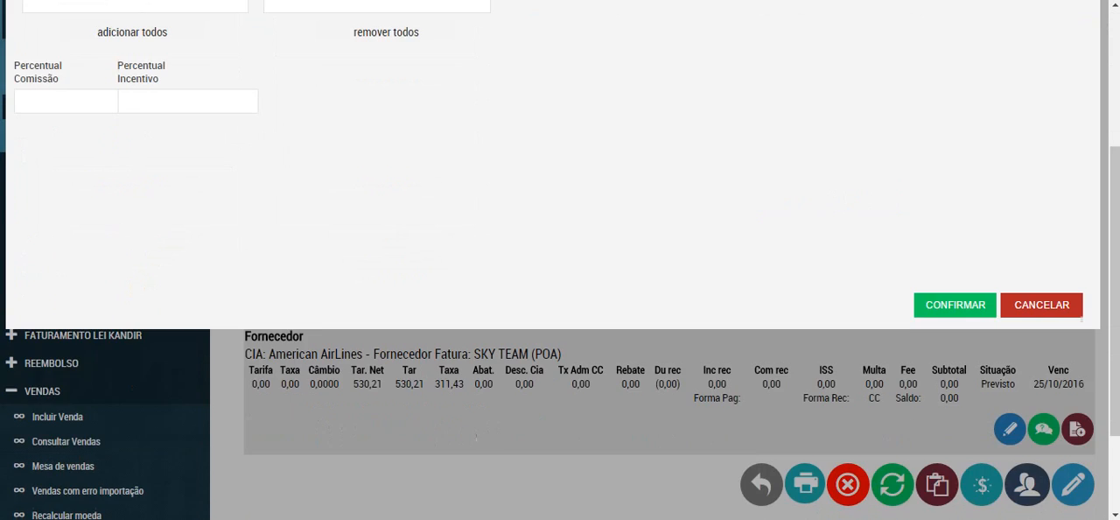
{"action": "scroll", "coordinate": [560, 262], "scroll_direction": "up", "scroll_amount": 3}
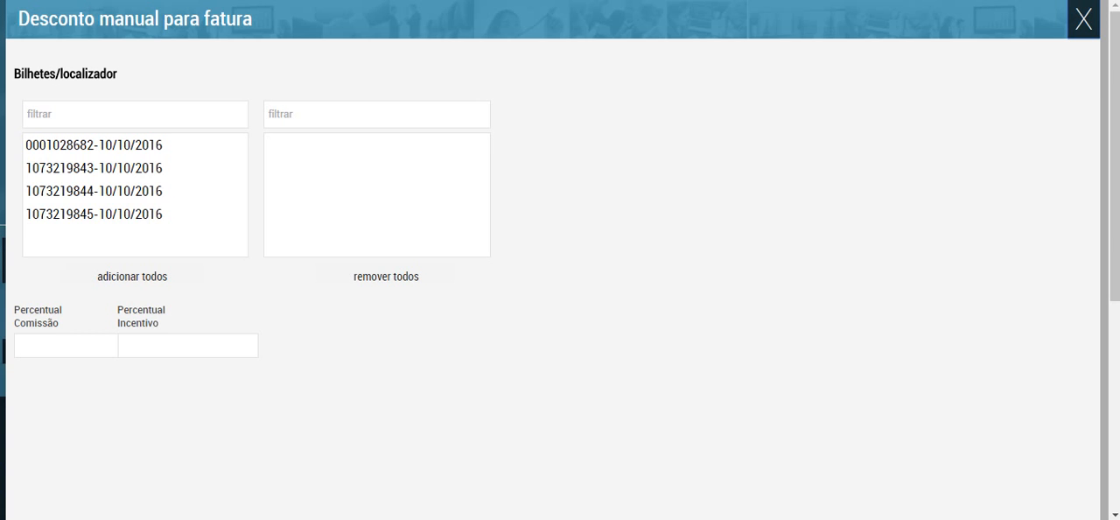
{"action": "left_click", "coordinate": [65, 345]}
{"action": "left_click", "coordinate": [95, 168]}
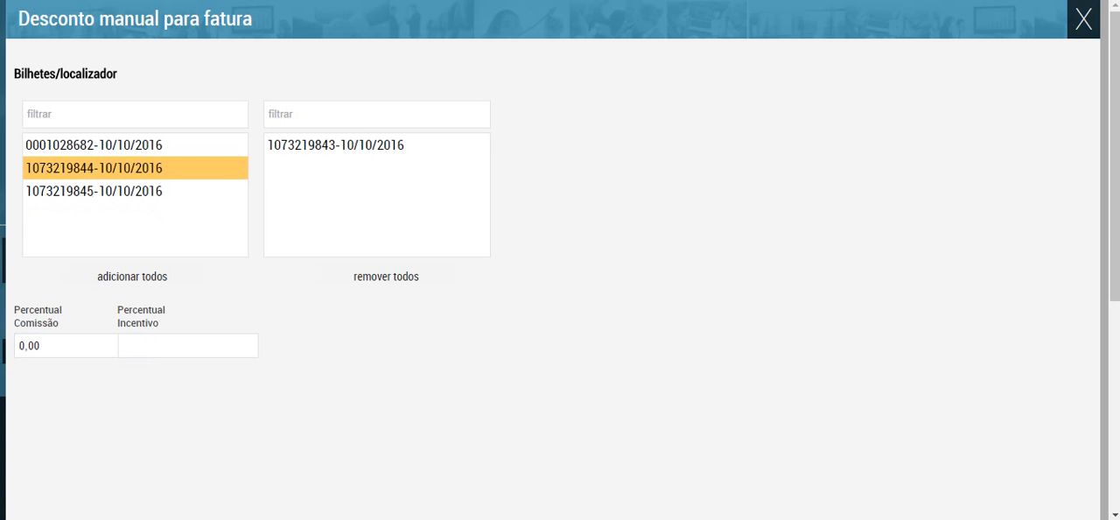
{"action": "left_click", "coordinate": [66, 346]}
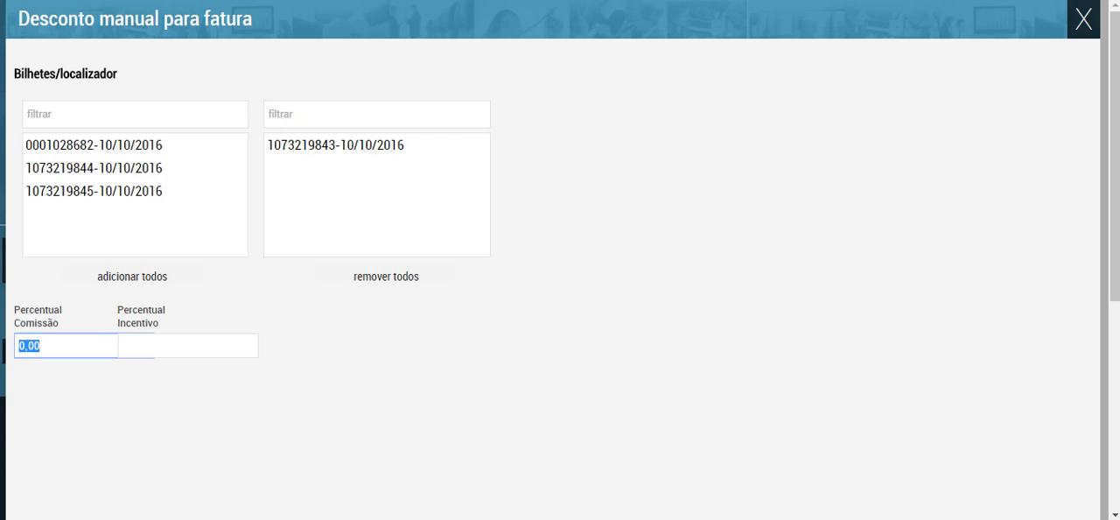
{"action": "left_click", "coordinate": [1083, 19]}
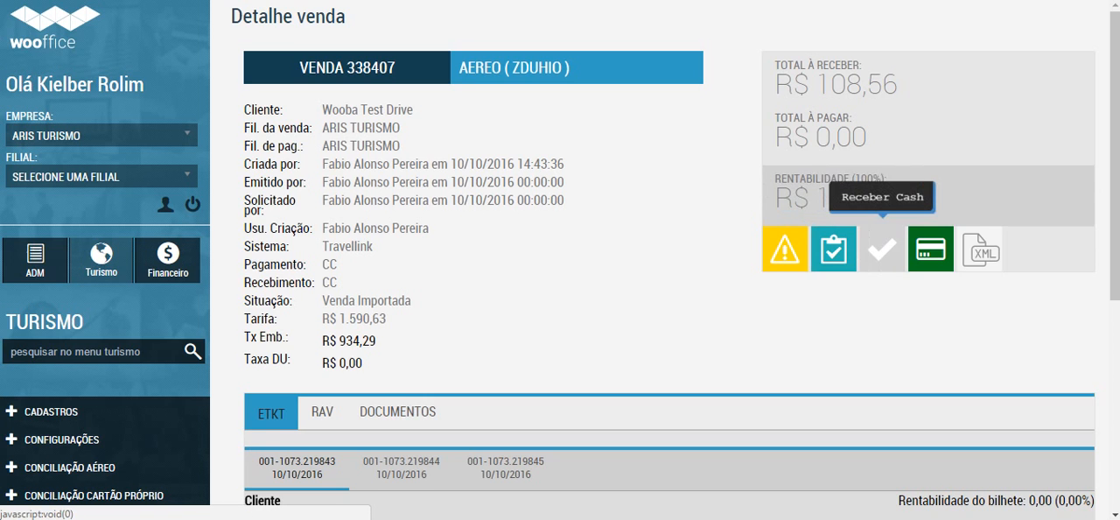
Step: Open the sale's cash receipt form, select the first ETKT ticket, and close the form without recording a receipt
{"action": "left_click", "coordinate": [882, 249]}
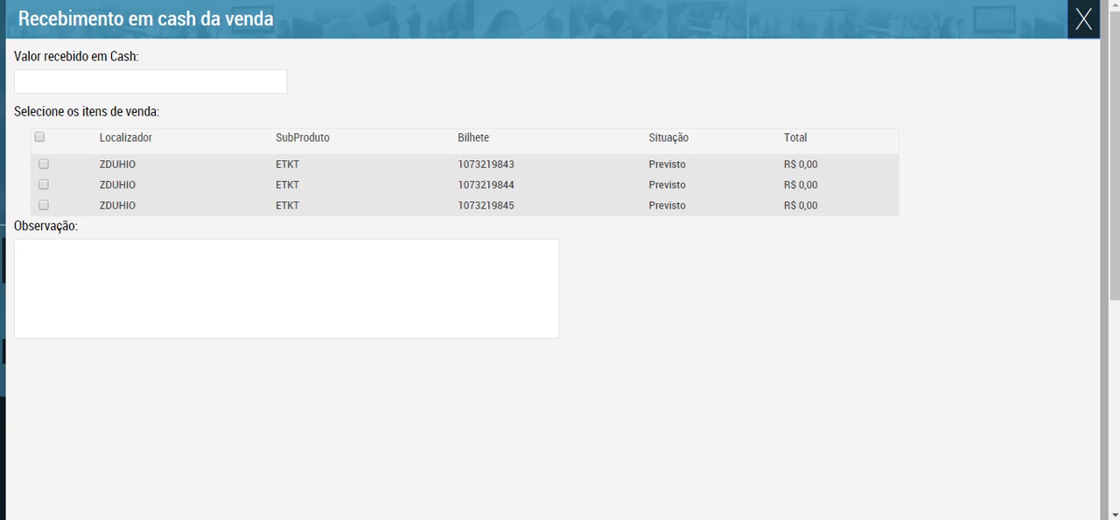
{"action": "left_click", "coordinate": [44, 164]}
{"action": "key", "text": "Escape"}
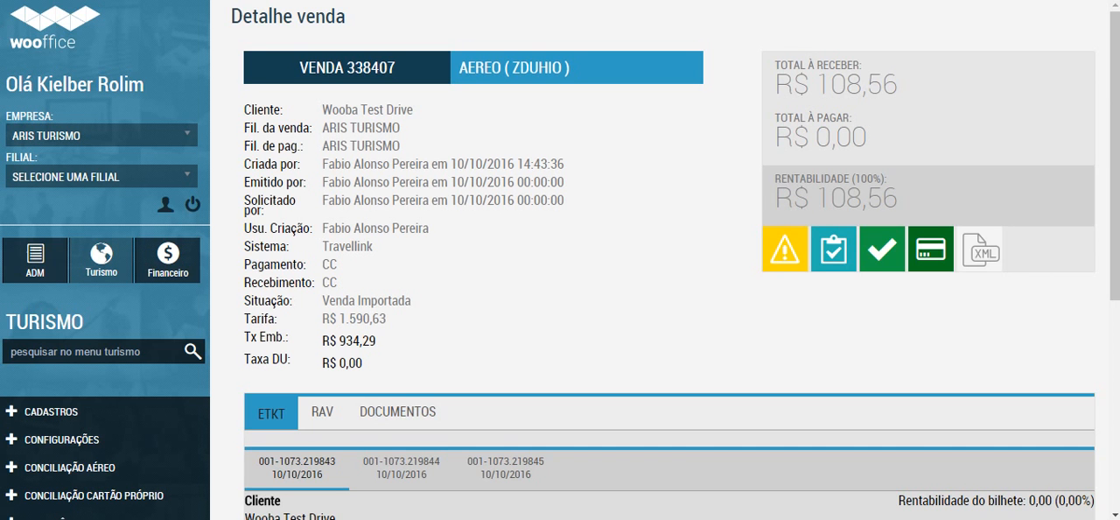
Step: Open the sale's card receipt form, select all sale items, look at the Observação field and close without recording a receipt
{"action": "scroll", "coordinate": [665, 350], "scroll_direction": "down", "scroll_amount": 1}
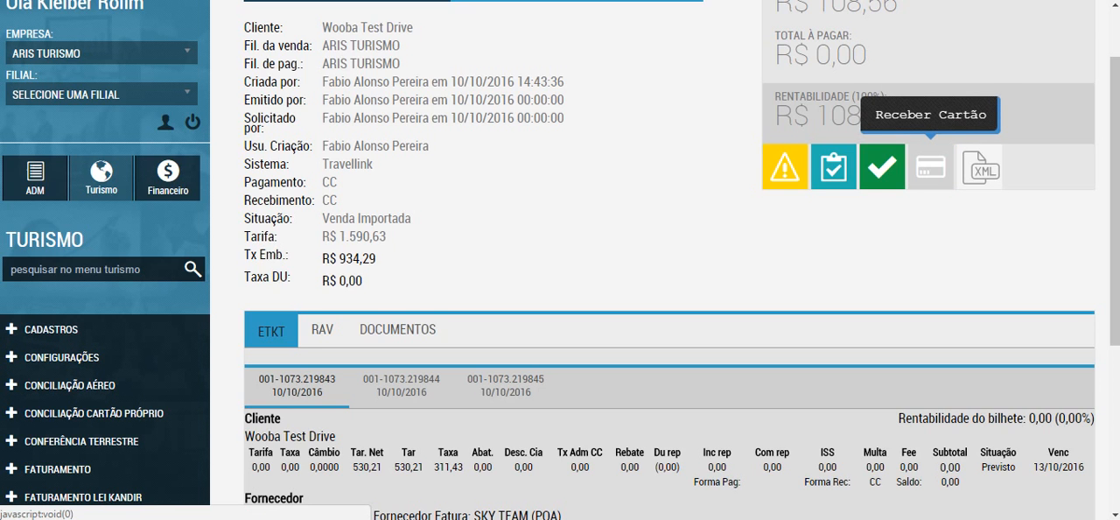
{"action": "left_click", "coordinate": [930, 166]}
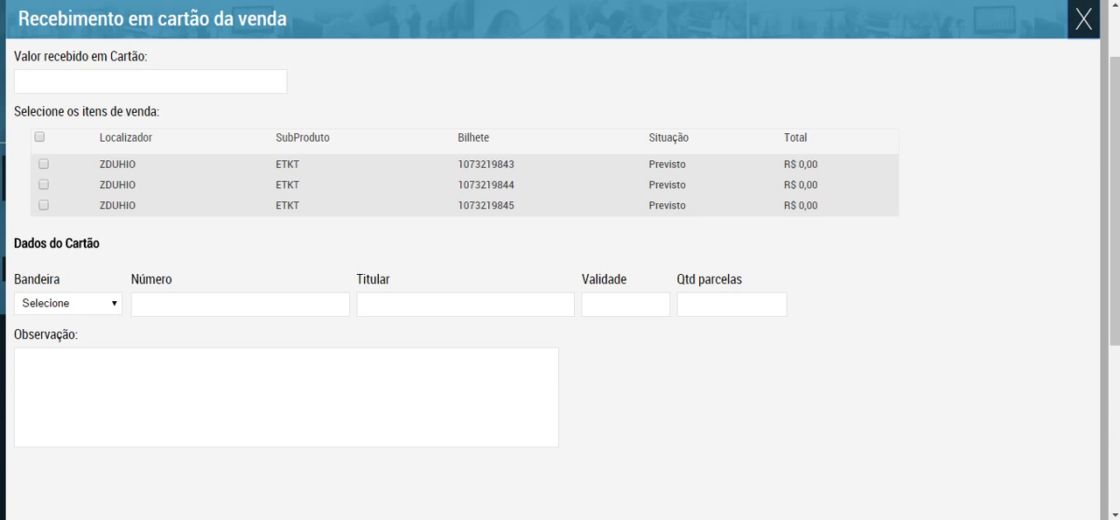
{"action": "left_click", "coordinate": [39, 136]}
{"action": "left_click", "coordinate": [286, 397]}
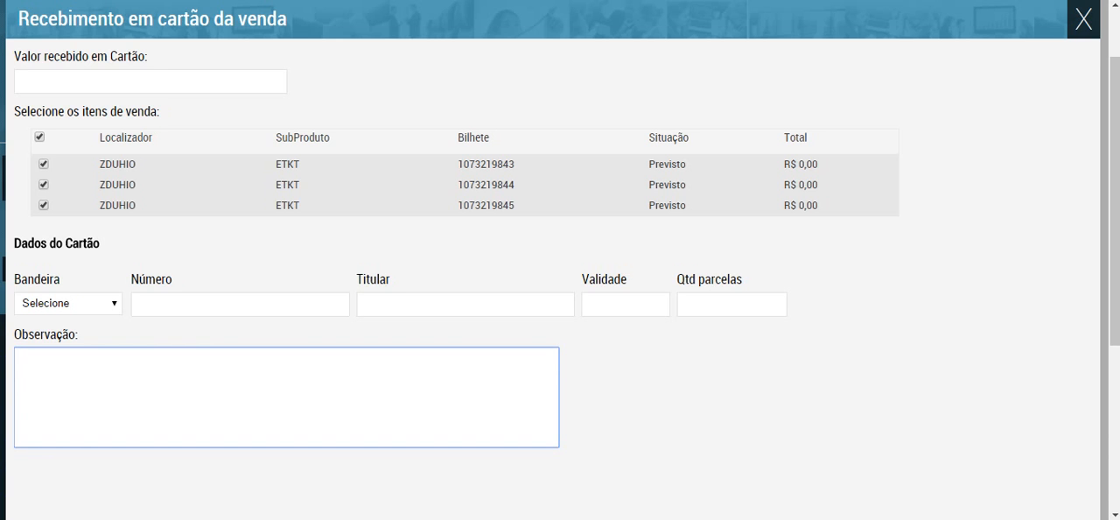
{"action": "left_click", "coordinate": [1083, 19]}
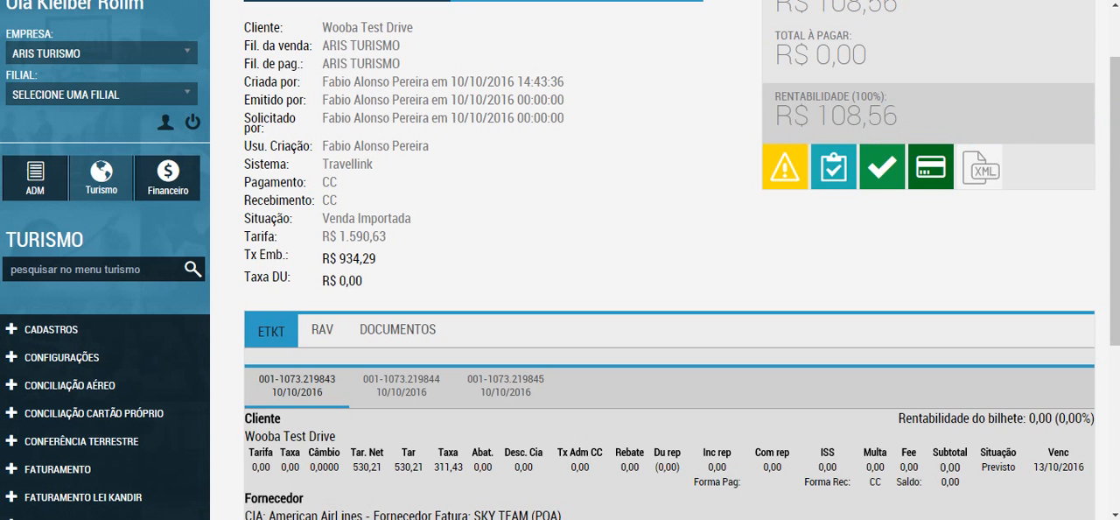
Step: View the second ETKT ticket's values and the sale's RAV data, and return to the ETKT tickets
{"action": "scroll", "coordinate": [669, 262], "scroll_direction": "down", "scroll_amount": 3}
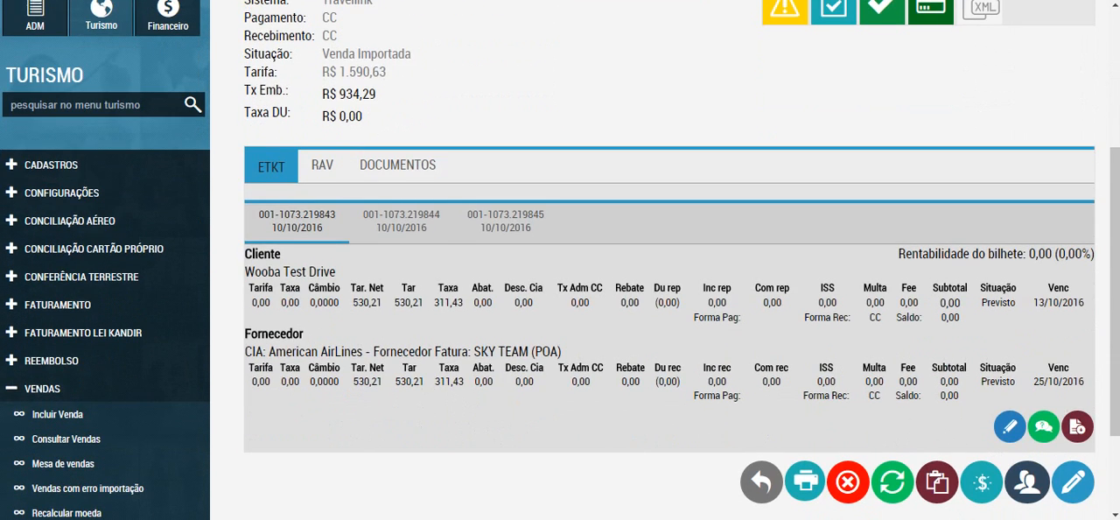
{"action": "left_click", "coordinate": [506, 221]}
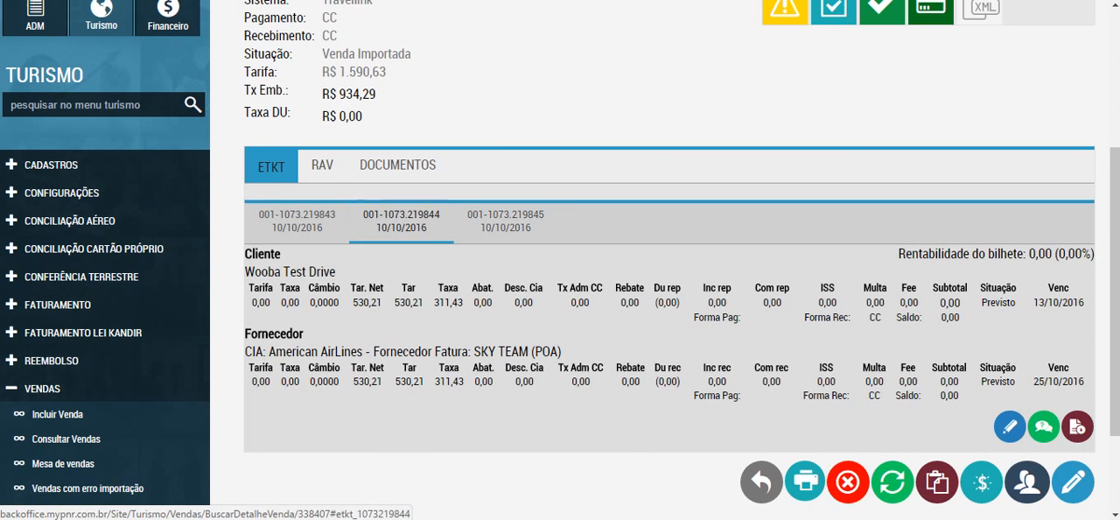
{"action": "left_click", "coordinate": [322, 164]}
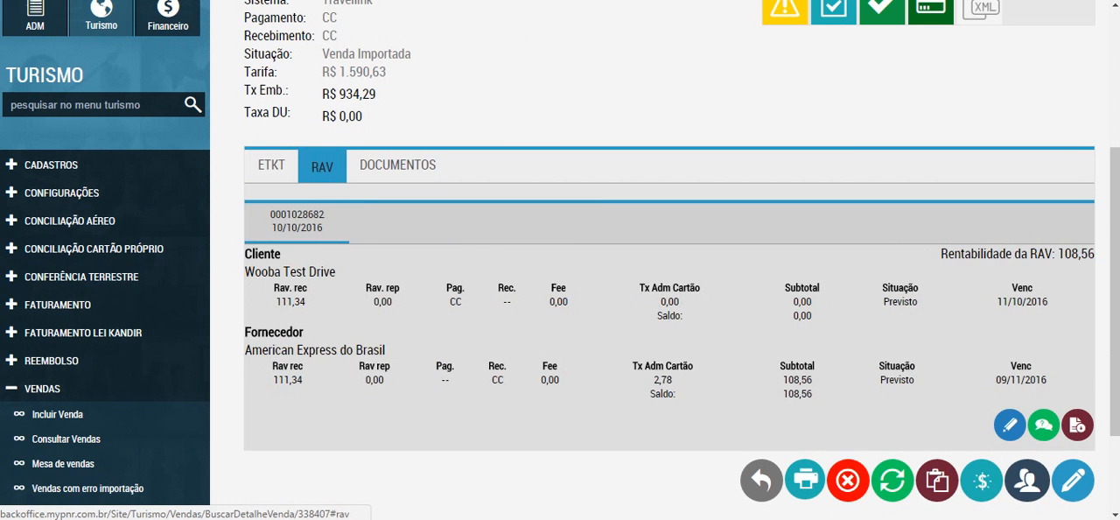
{"action": "left_click", "coordinate": [272, 164]}
{"action": "scroll", "coordinate": [271, 165], "scroll_direction": "up", "scroll_amount": 3}
{"action": "scroll", "coordinate": [271, 165], "scroll_direction": "down", "scroll_amount": 2}
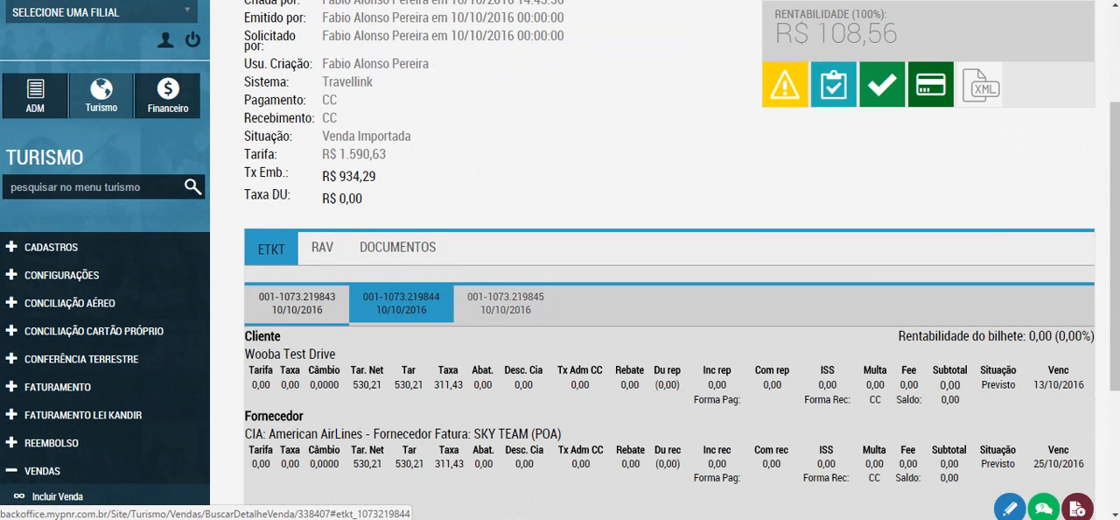
Step: View the third ETKT ticket's client and supplier values, compare them with the RAV data, and display the ETKT tickets again
{"action": "left_click", "coordinate": [506, 303]}
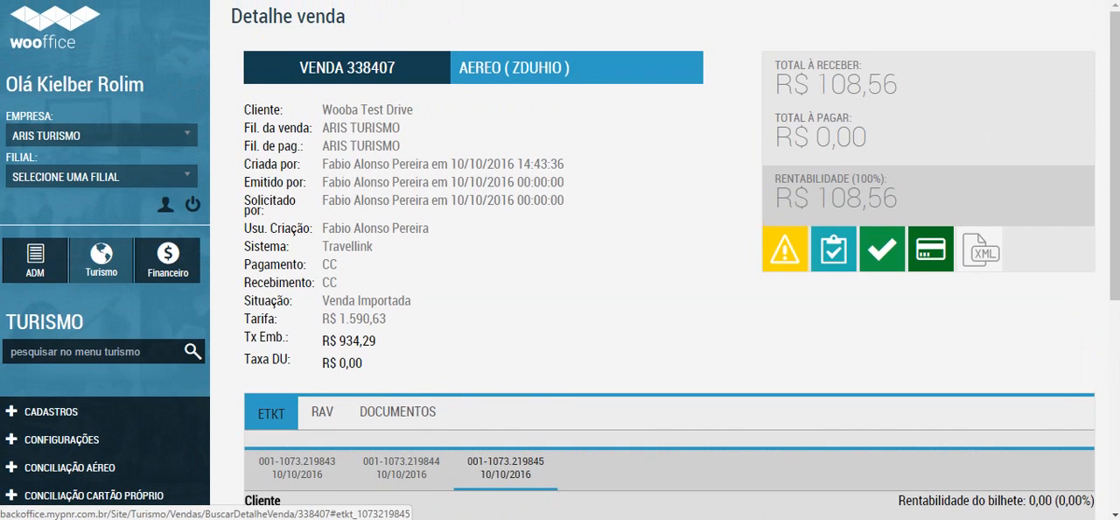
{"action": "scroll", "coordinate": [560, 350], "scroll_direction": "down", "scroll_amount": 1}
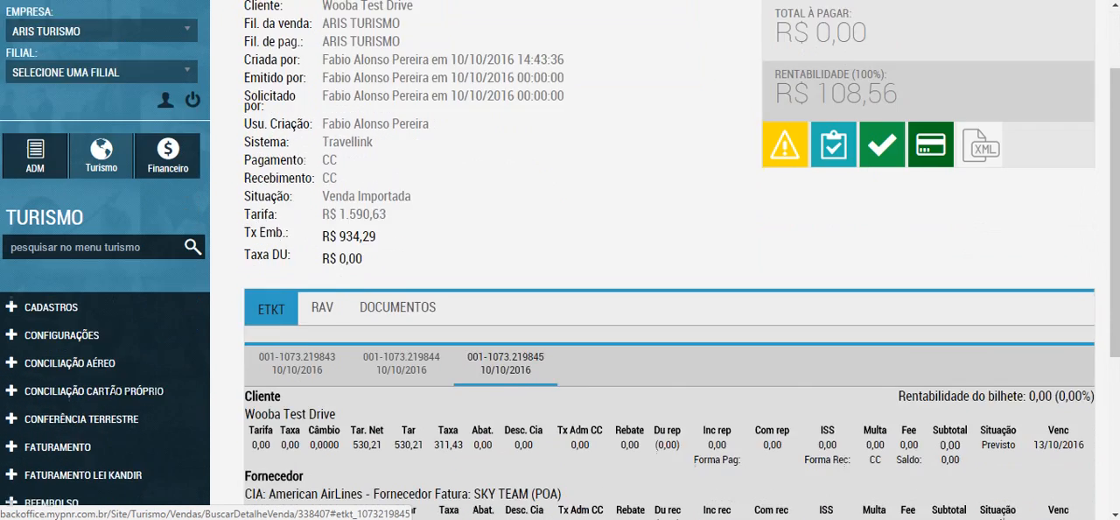
{"action": "scroll", "coordinate": [506, 363], "scroll_direction": "down", "scroll_amount": 1}
{"action": "left_click", "coordinate": [322, 165]}
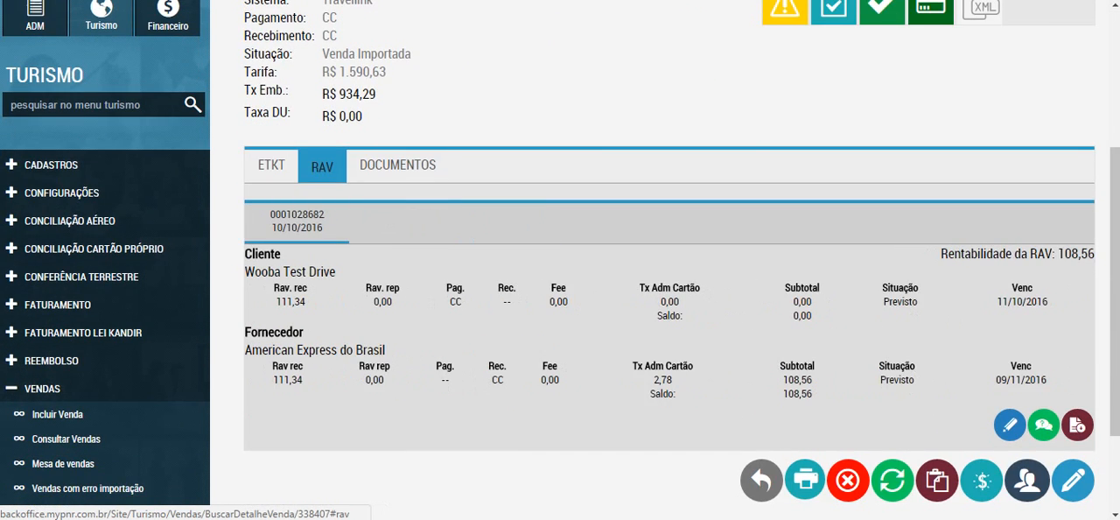
{"action": "scroll", "coordinate": [560, 262], "scroll_direction": "up", "scroll_amount": 2}
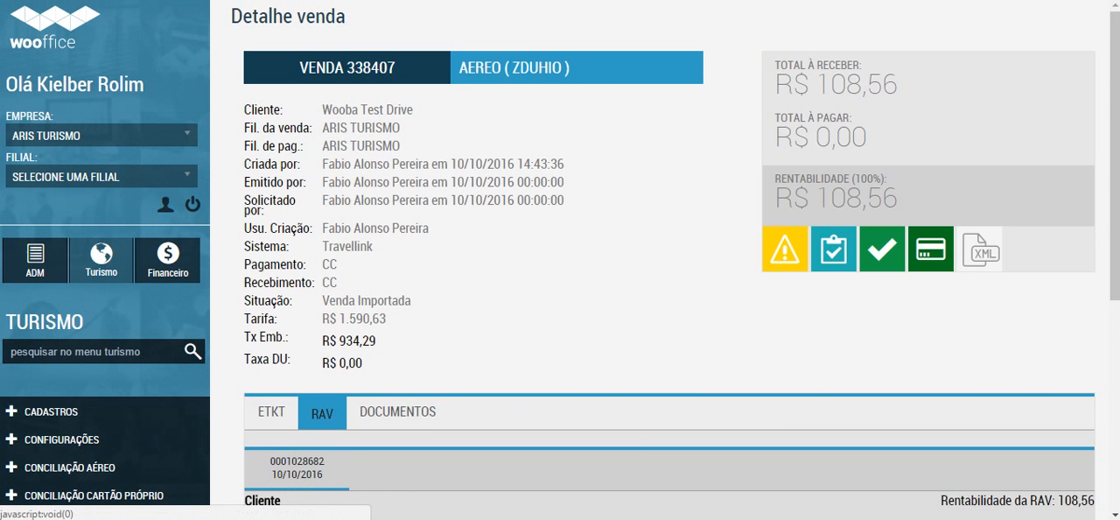
{"action": "scroll", "coordinate": [833, 249], "scroll_direction": "down", "scroll_amount": 1}
{"action": "scroll", "coordinate": [669, 263], "scroll_direction": "down", "scroll_amount": 1}
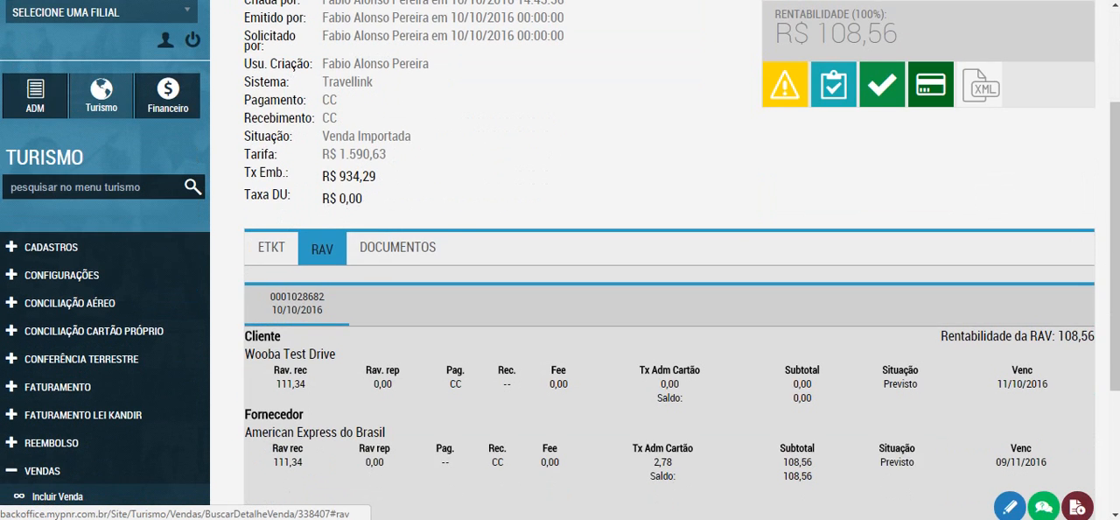
{"action": "left_click", "coordinate": [271, 247]}
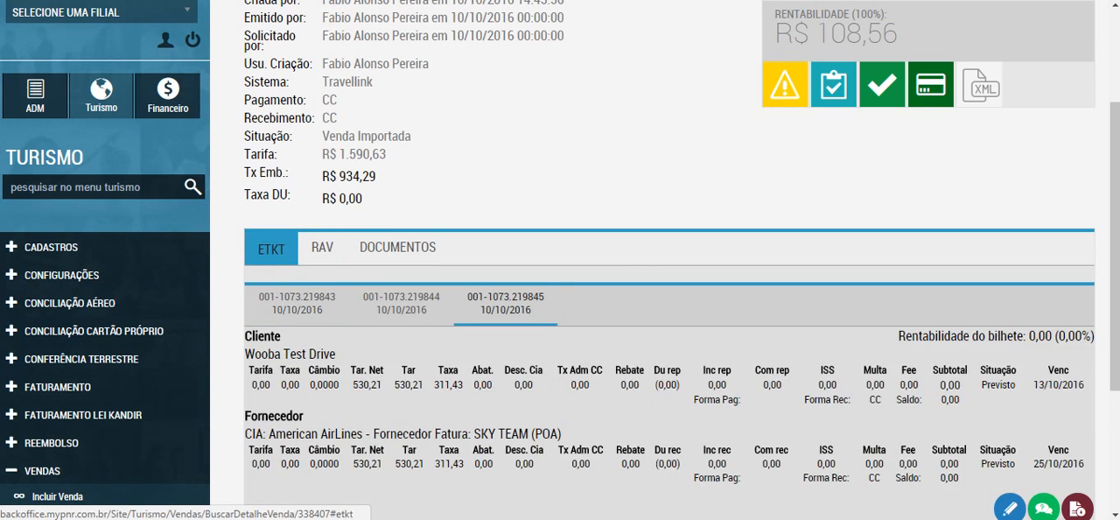
Step: Leave the sale details for the sales query and bring up the sale's row in Tabela de vendas
{"action": "scroll", "coordinate": [669, 263], "scroll_direction": "down", "scroll_amount": 2}
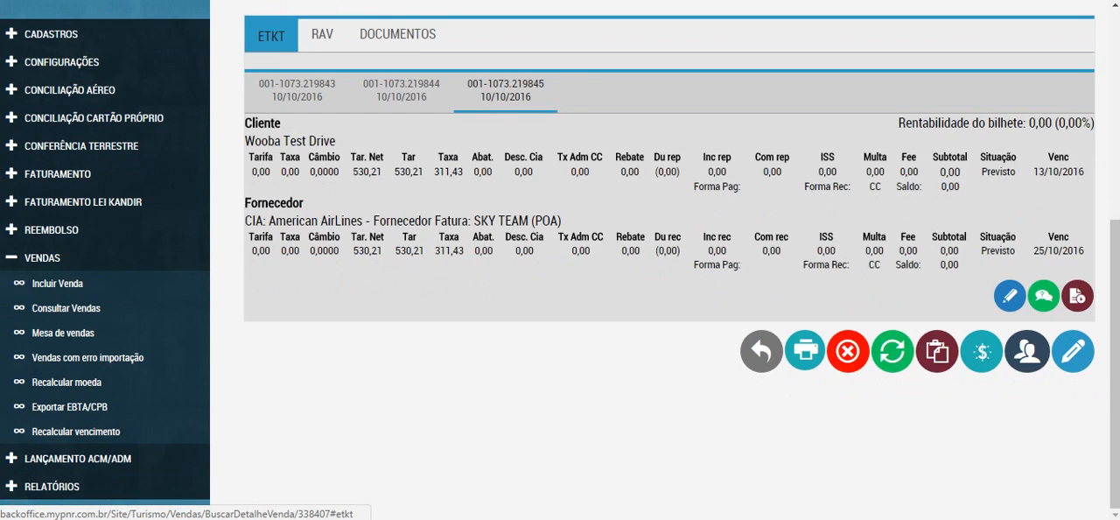
{"action": "scroll", "coordinate": [669, 262], "scroll_direction": "up", "scroll_amount": 4}
{"action": "scroll", "coordinate": [669, 262], "scroll_direction": "down", "scroll_amount": 4}
{"action": "left_click", "coordinate": [761, 351]}
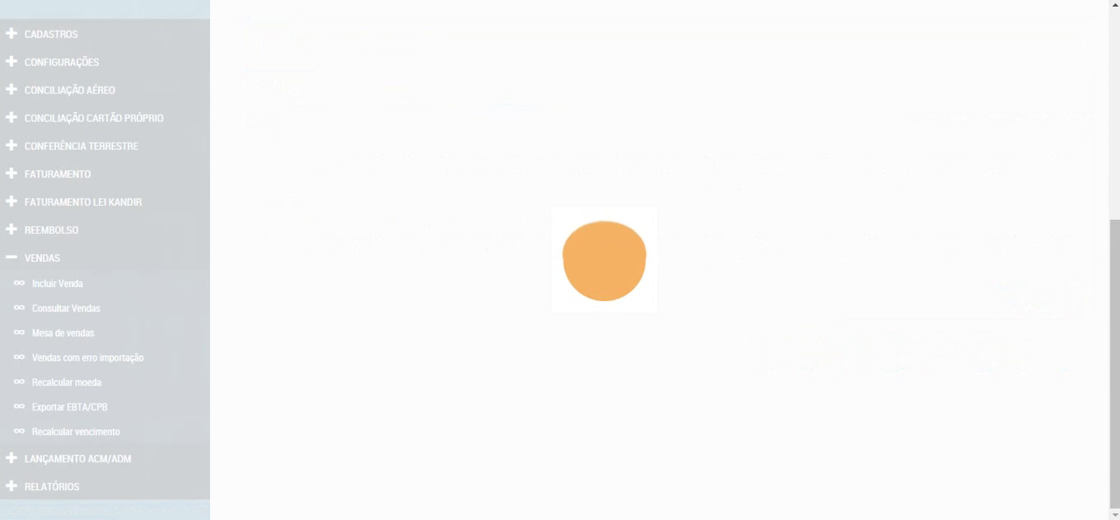
{"action": "scroll", "coordinate": [669, 262], "scroll_direction": "down", "scroll_amount": 5}
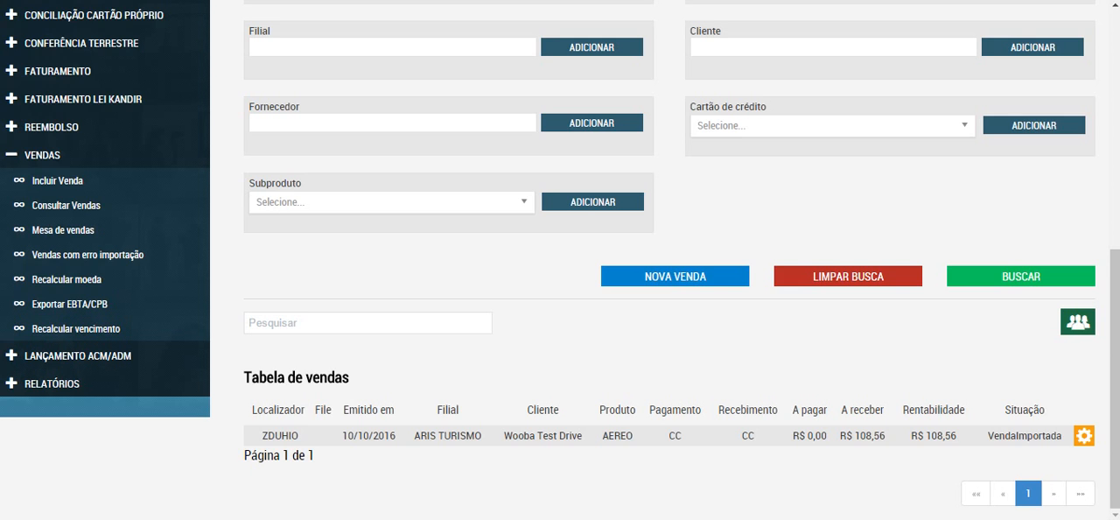
Step: Collapse the Vendas options and expand Conciliação Aéreo in the Turismo module
{"action": "left_click", "coordinate": [42, 155]}
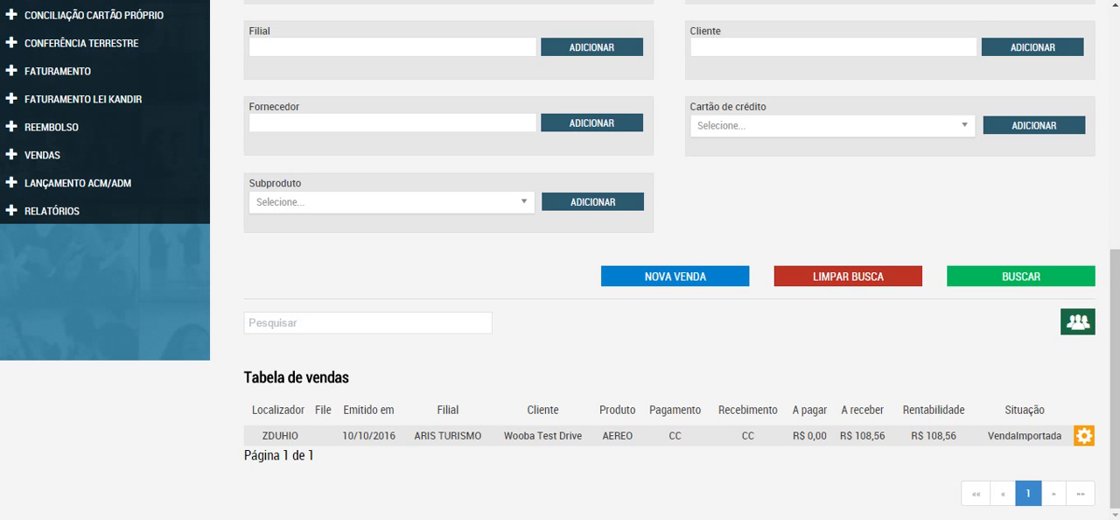
{"action": "left_click_drag", "start_coordinate": [1115, 379], "coordinate": [1114, 314]}
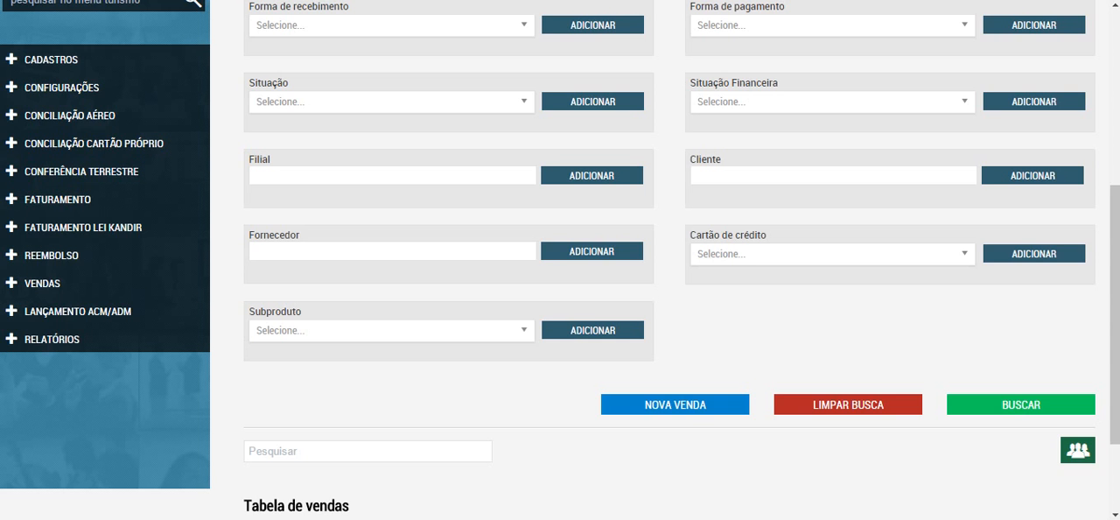
{"action": "left_click", "coordinate": [70, 115]}
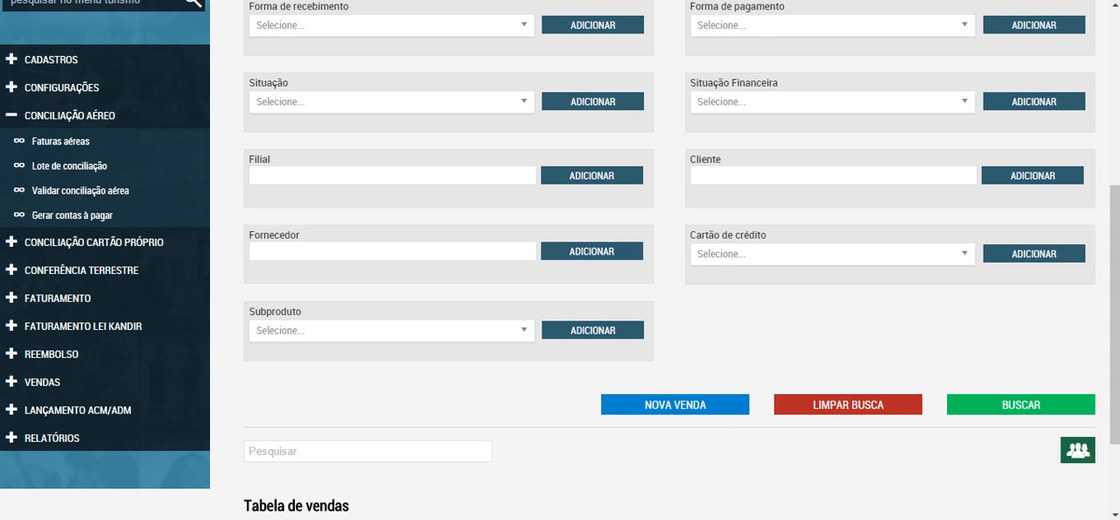
Step: View the sale in Tabela de vendas, collapse Conciliação Aéreo, and expand and collapse the Faturamento options
{"action": "scroll", "coordinate": [665, 262], "scroll_direction": "down", "scroll_amount": 3}
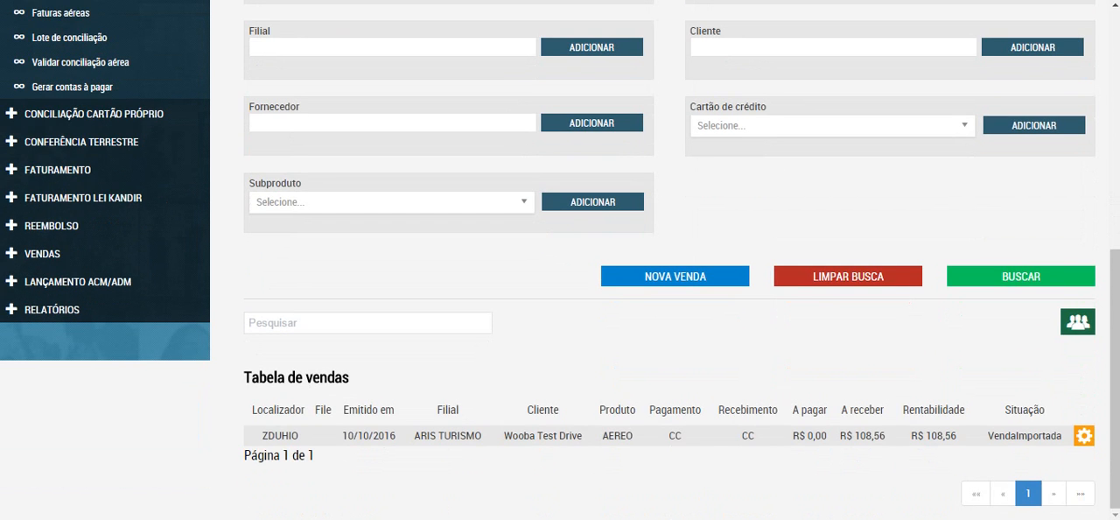
{"action": "scroll", "coordinate": [665, 262], "scroll_direction": "up", "scroll_amount": 2}
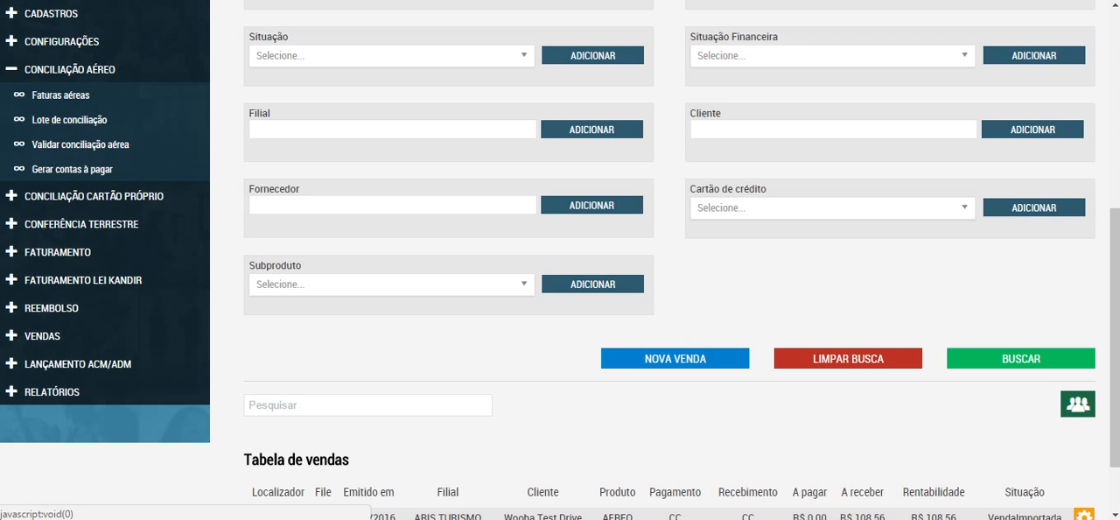
{"action": "left_click", "coordinate": [69, 69]}
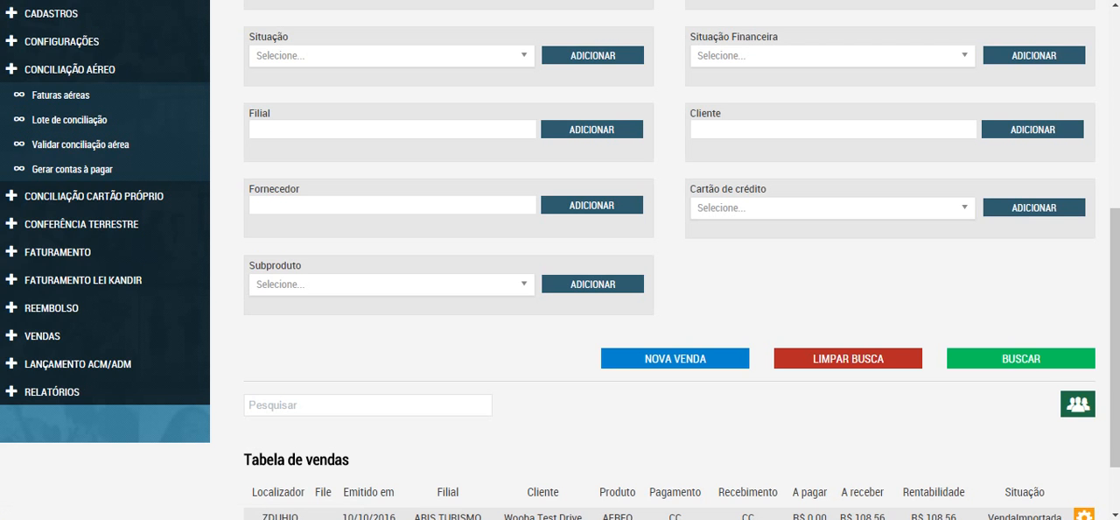
{"action": "left_click", "coordinate": [62, 153]}
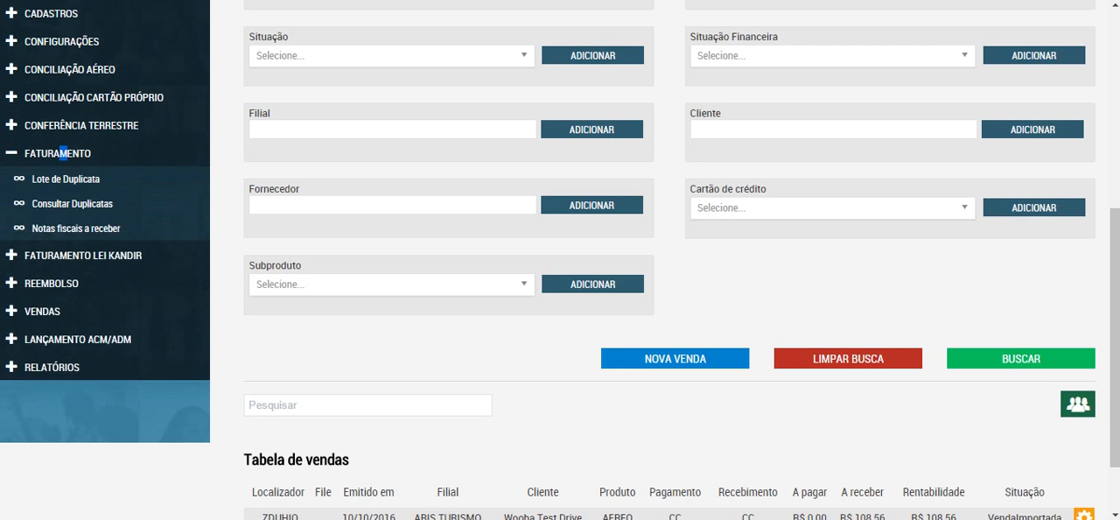
{"action": "left_click", "coordinate": [62, 153]}
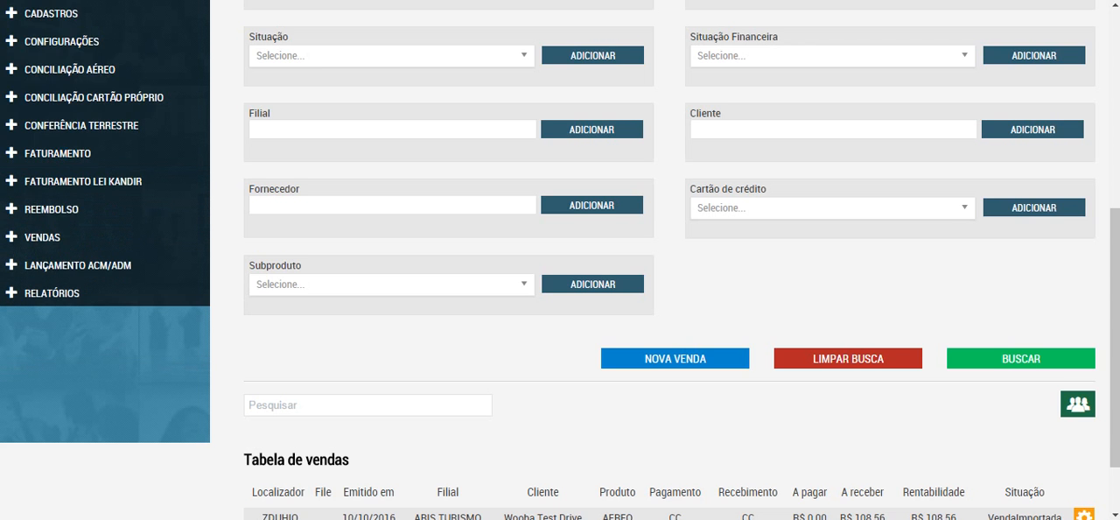
Step: Start a new sale entry and set Cliente to Wooba Test Drive
{"action": "scroll", "coordinate": [560, 260], "scroll_direction": "down", "scroll_amount": 1}
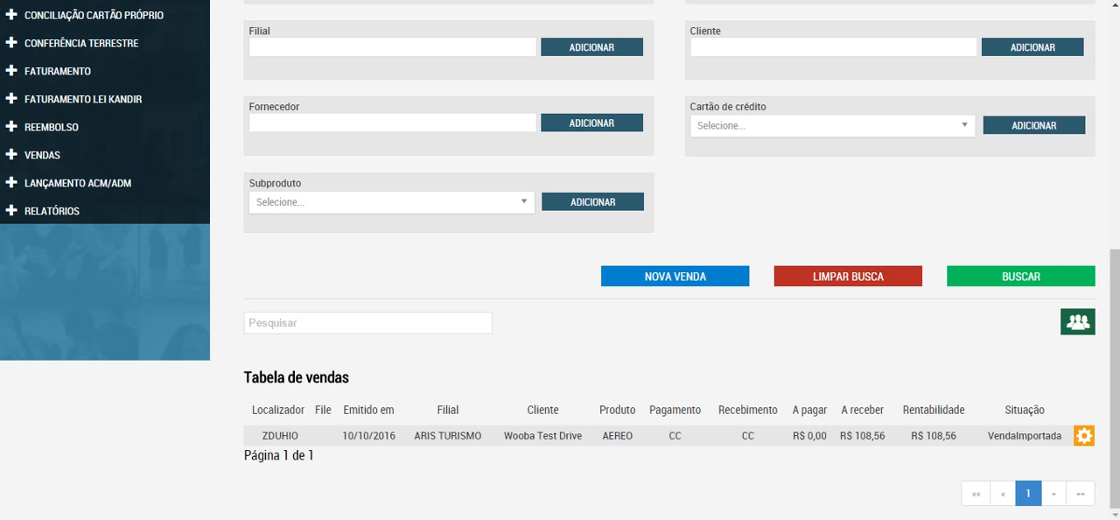
{"action": "left_click", "coordinate": [674, 277]}
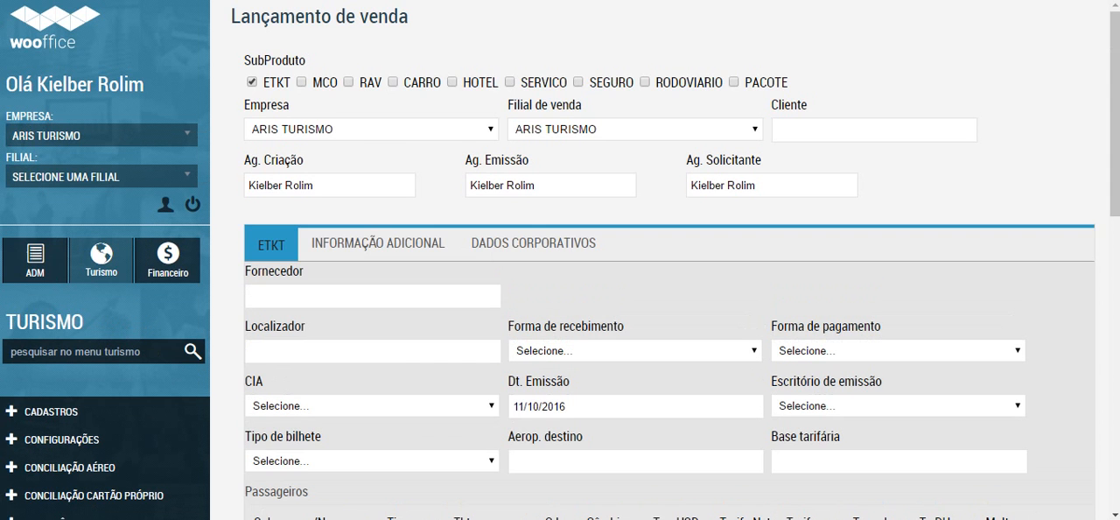
{"action": "left_click", "coordinate": [873, 129]}
{"action": "type", "text": "WOO"}
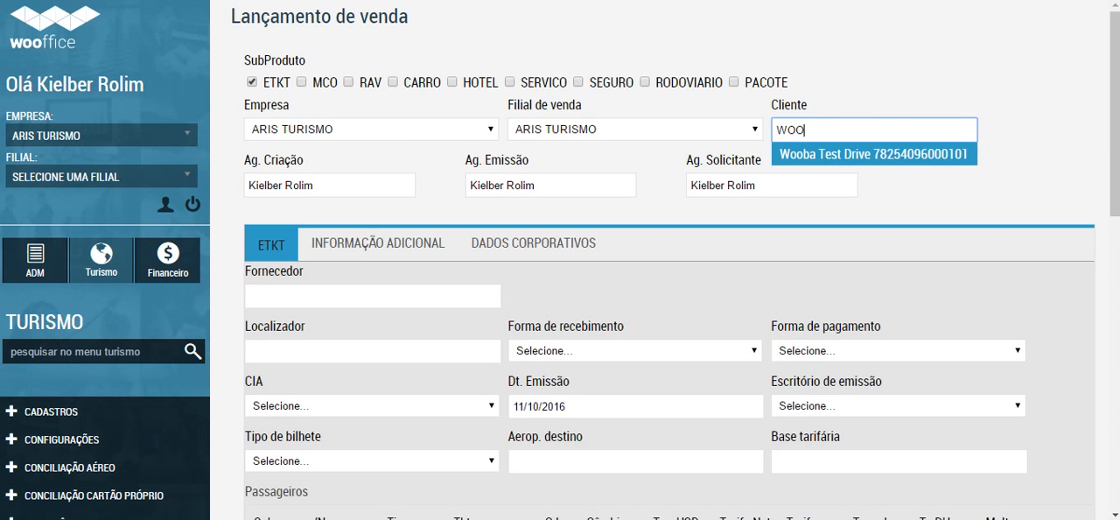
{"action": "key", "text": "Down"}
{"action": "key", "text": "Return"}
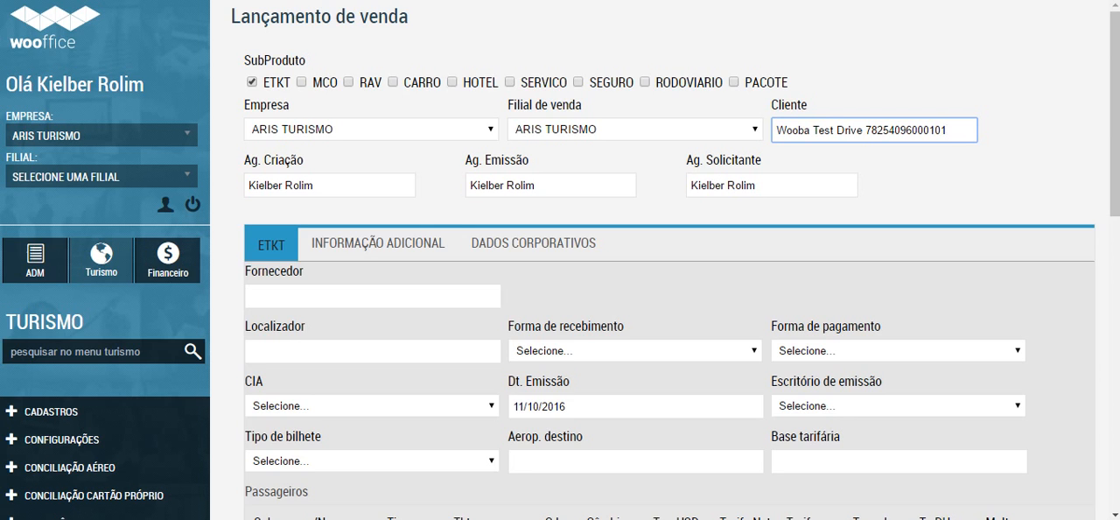
Step: Replace the ETKT subproduct with HOTEL to view the hotel sale fields, and switch back to ETKT
{"action": "left_click", "coordinate": [252, 82]}
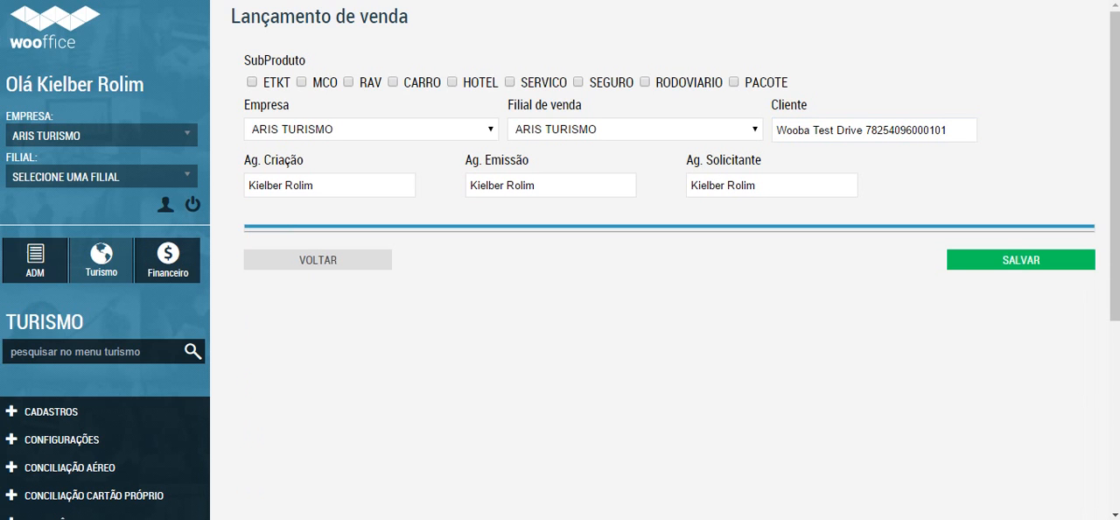
{"action": "left_click", "coordinate": [451, 82]}
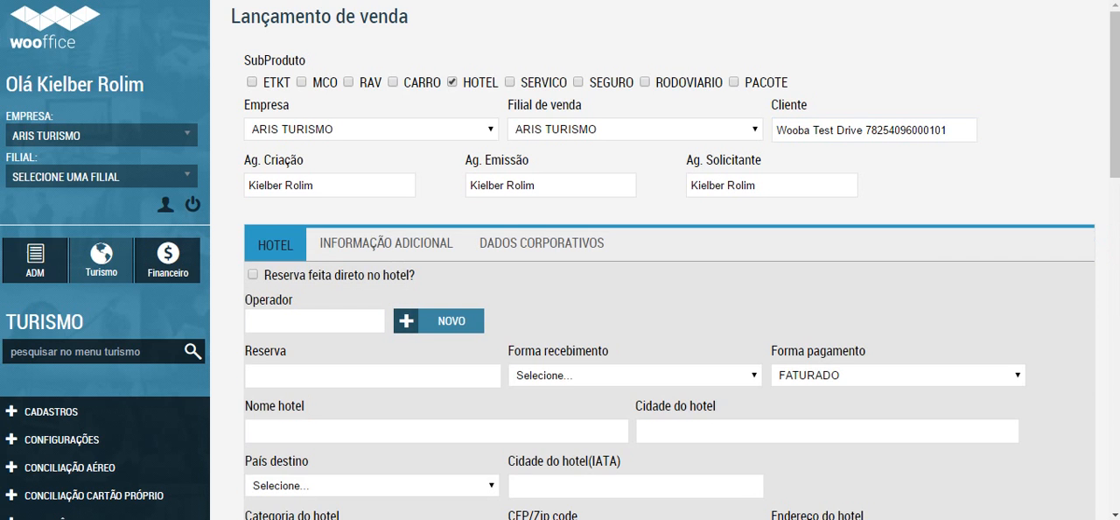
{"action": "scroll", "coordinate": [665, 262], "scroll_direction": "down", "scroll_amount": 4}
{"action": "scroll", "coordinate": [665, 262], "scroll_direction": "up", "scroll_amount": 4}
{"action": "left_click", "coordinate": [452, 82]}
{"action": "left_click", "coordinate": [252, 82]}
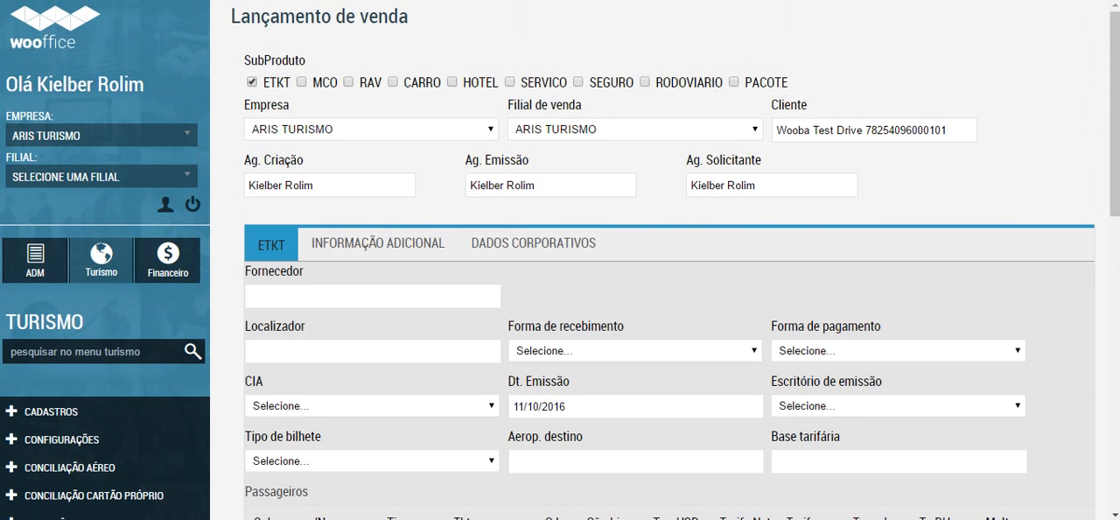
Step: Try to find the supplier SKY in Fornecedor and clear the field
{"action": "left_click", "coordinate": [373, 297]}
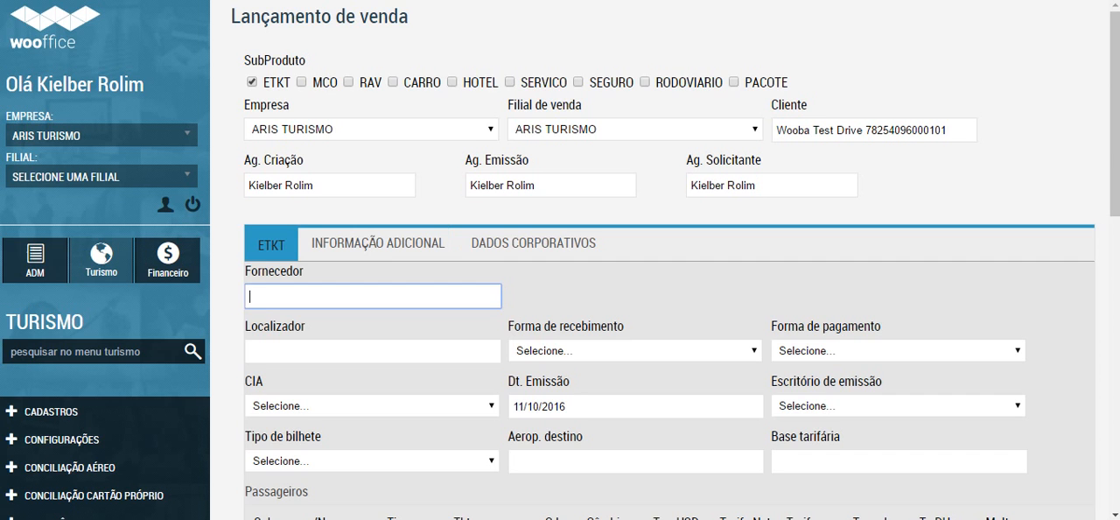
{"action": "type", "text": "SKY"}
{"action": "scroll", "coordinate": [664, 262], "scroll_direction": "down", "scroll_amount": 1}
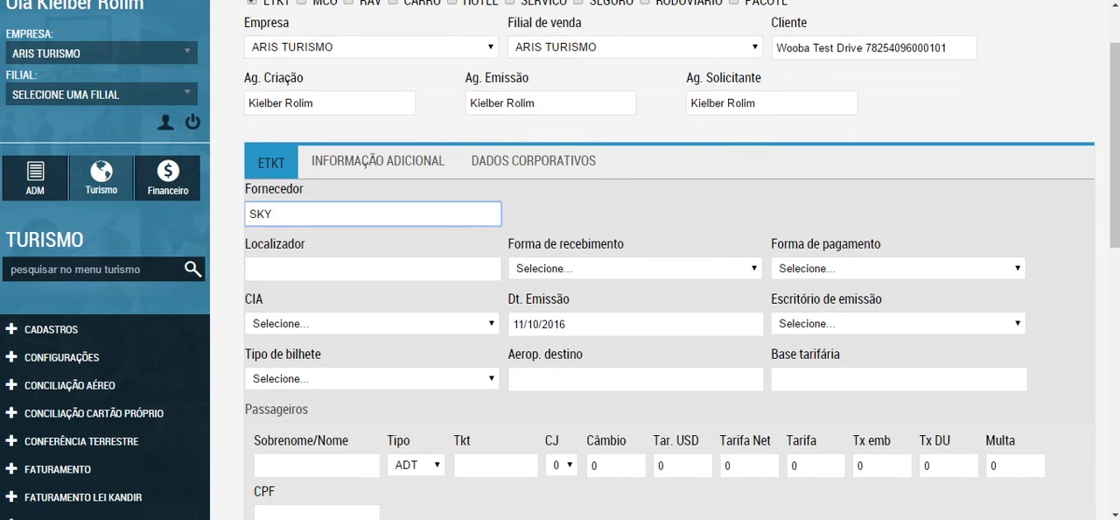
{"action": "key", "text": "BackSpace"}
{"action": "key", "text": "BackSpace"}
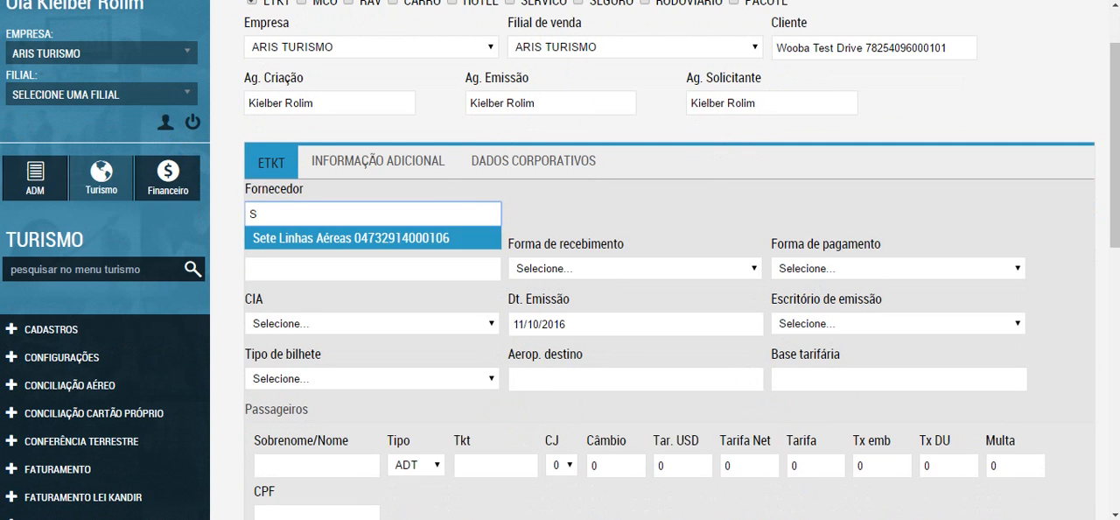
{"action": "key", "text": "BackSpace"}
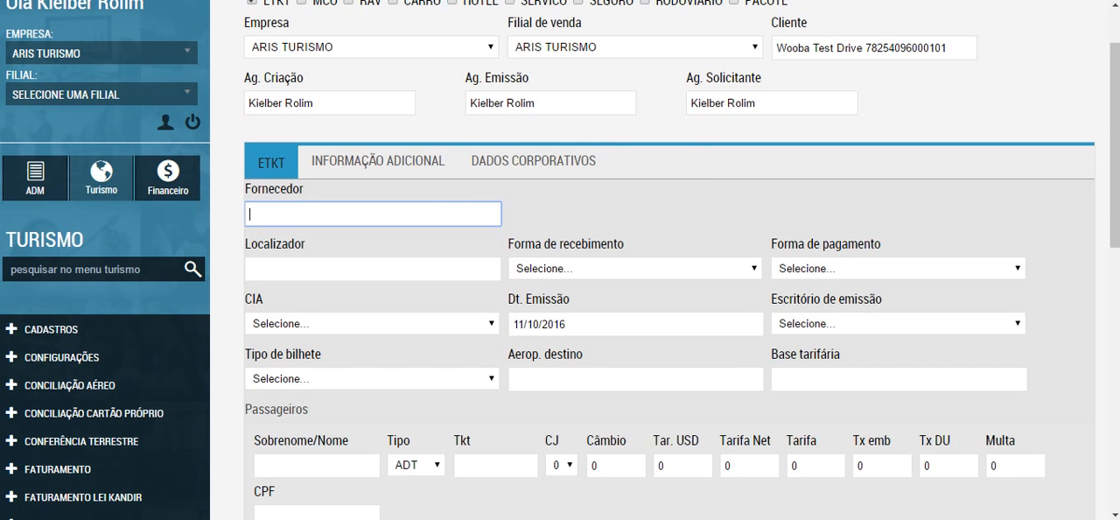
Step: Set Localizador to TESTE1 and both Forma de recebimento and Forma de pagamento to FATURADO
{"action": "left_click", "coordinate": [373, 268]}
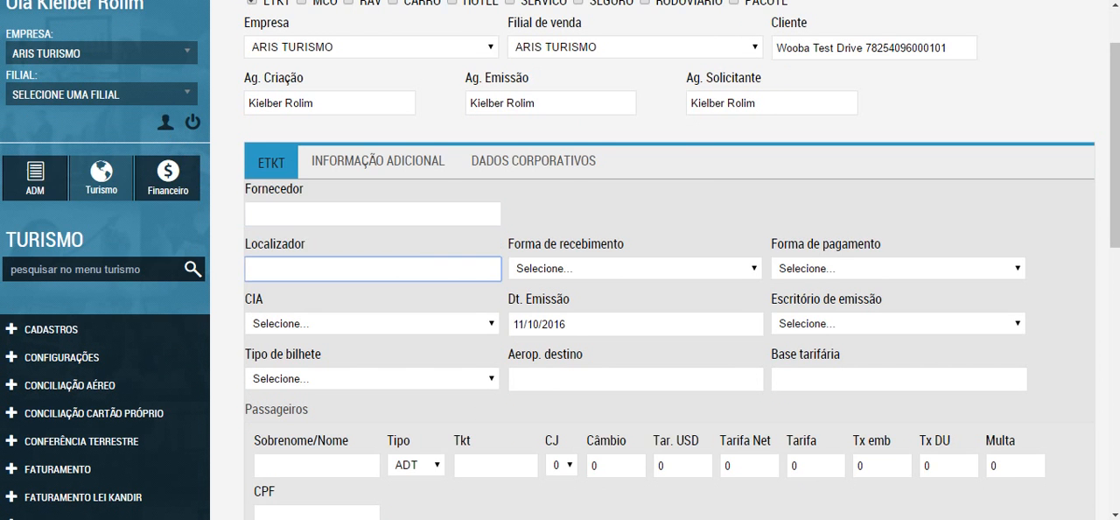
{"action": "type", "text": "TESTE12"}
{"action": "key", "text": "BackSpace"}
{"action": "left_click", "coordinate": [634, 268]}
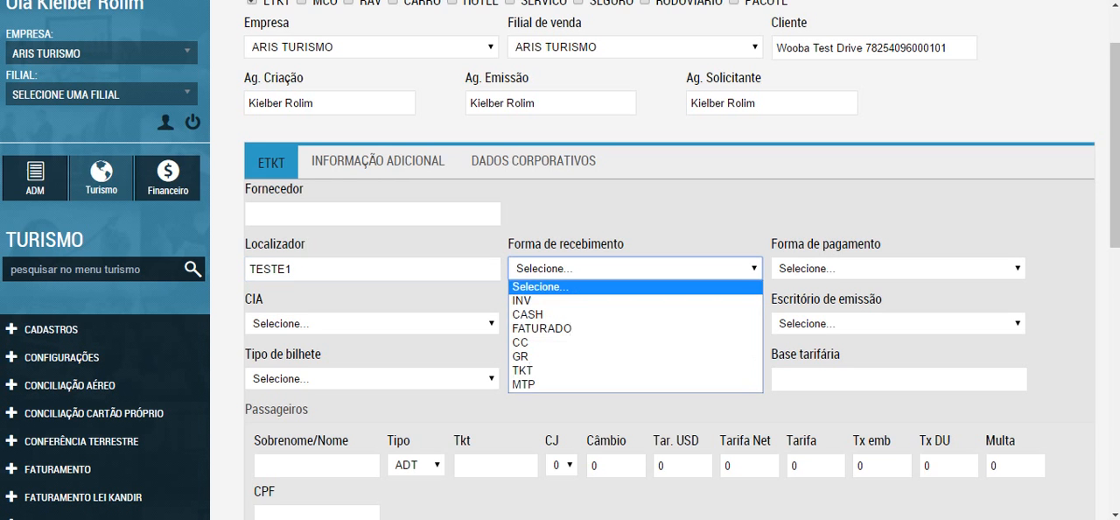
{"action": "left_click", "coordinate": [542, 328]}
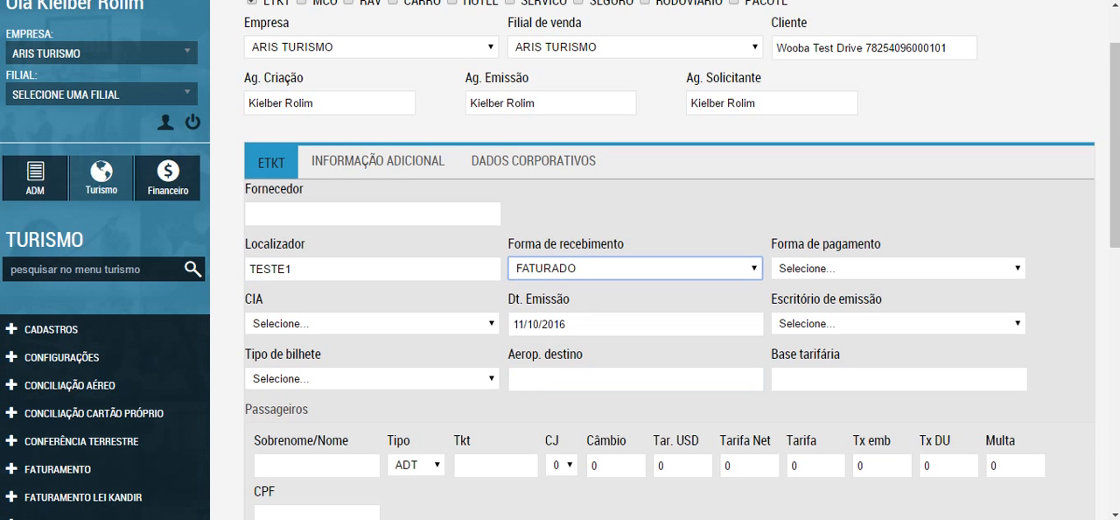
{"action": "left_click", "coordinate": [897, 268]}
{"action": "left_click", "coordinate": [807, 328]}
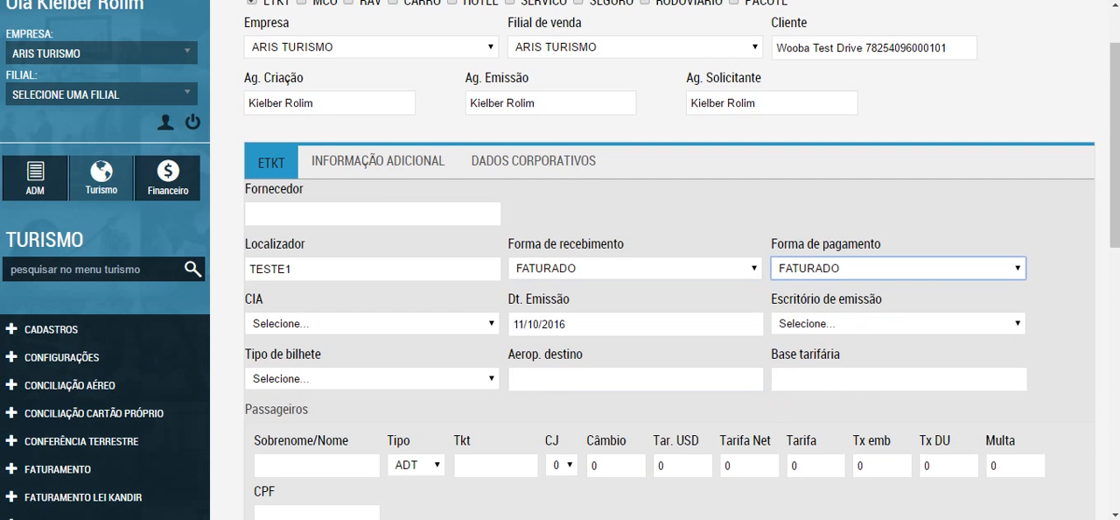
Step: Set CIA to AA - American AirLines(001), Dt. Emissão to 11/10/2016 and Escritório de emissão to ARISSKYTEAM
{"action": "left_click", "coordinate": [372, 324]}
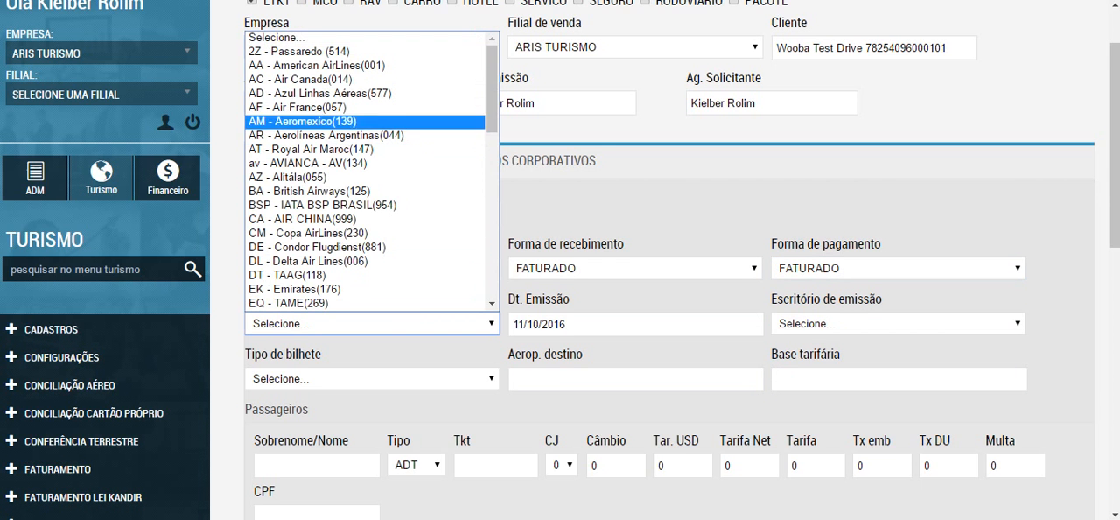
{"action": "left_click", "coordinate": [317, 66]}
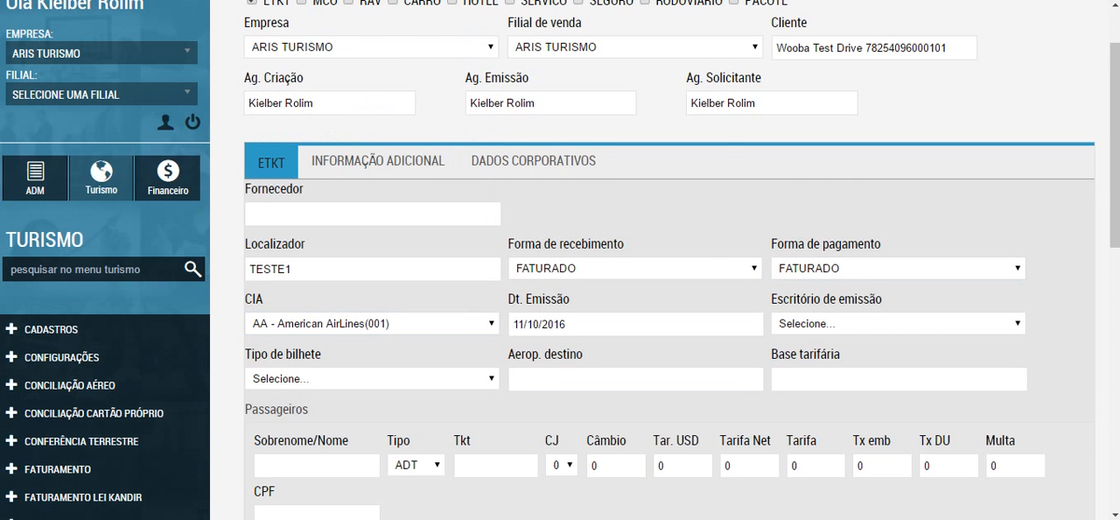
{"action": "left_click", "coordinate": [635, 325]}
{"action": "left_click", "coordinate": [590, 215]}
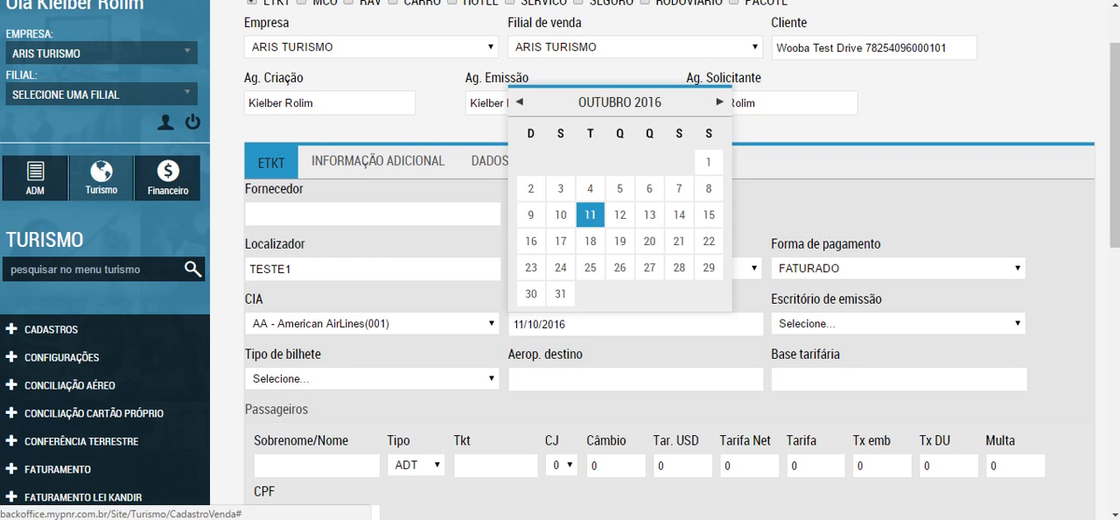
{"action": "left_click", "coordinate": [897, 323]}
{"action": "left_click", "coordinate": [896, 355]}
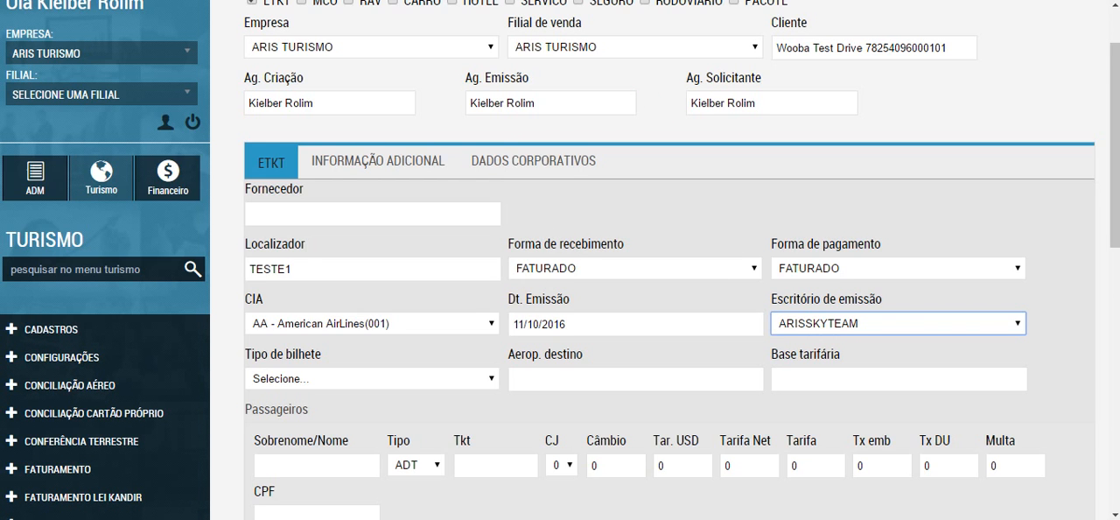
Step: Set Tipo de bilhete to Internacional, Aerop. destino to MIA and Base tarifária to ABC
{"action": "left_click", "coordinate": [372, 379]}
{"action": "left_click", "coordinate": [371, 426]}
{"action": "left_click", "coordinate": [636, 379]}
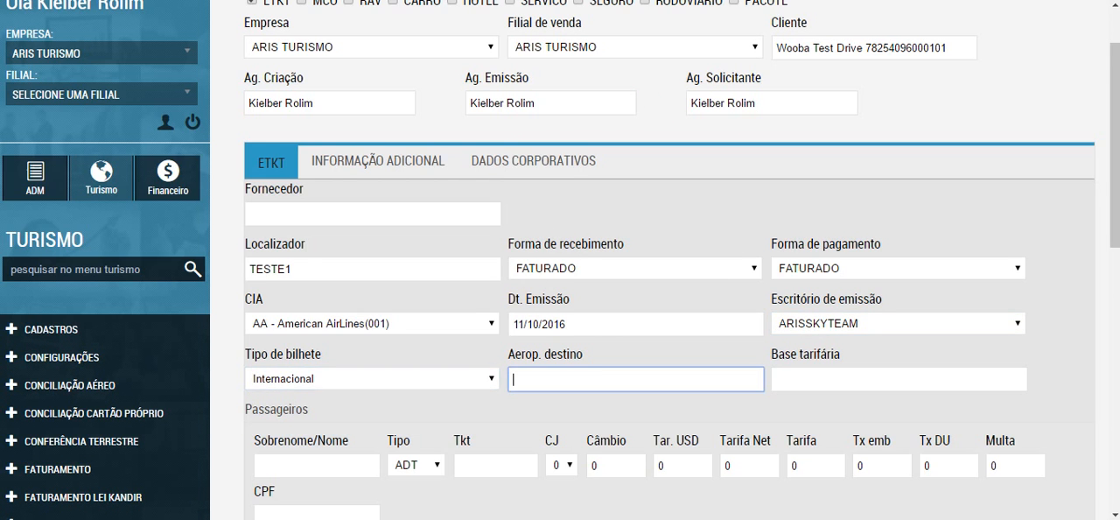
{"action": "type", "text": "MIA"}
{"action": "left_click", "coordinate": [898, 379]}
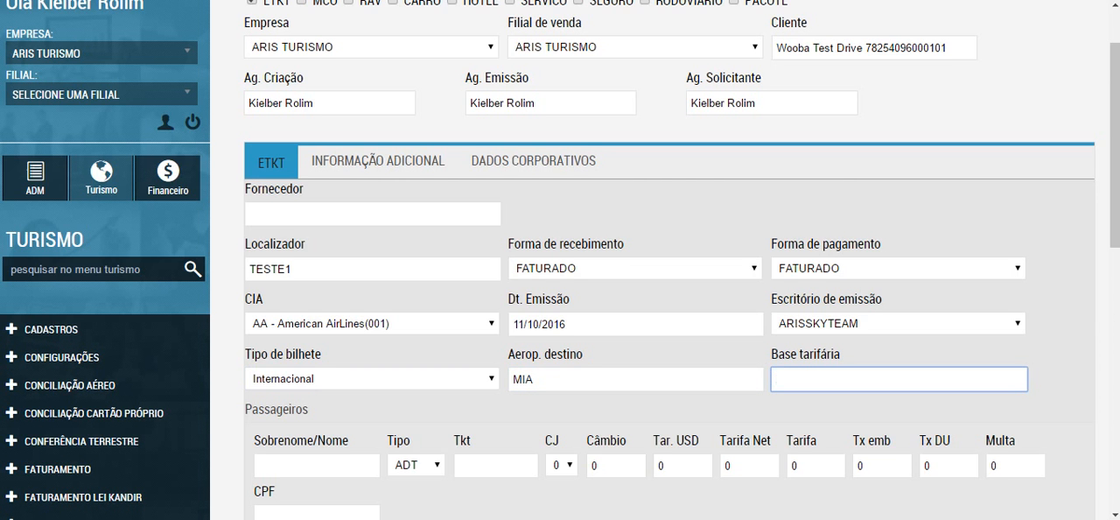
{"action": "scroll", "coordinate": [560, 262], "scroll_direction": "down", "scroll_amount": 2}
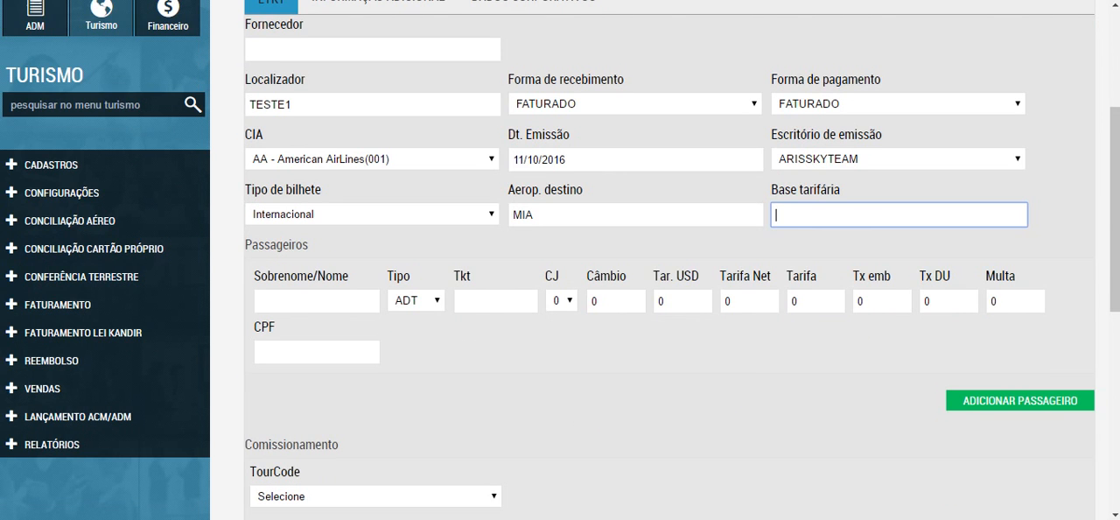
{"action": "type", "text": "ABC"}
Step: Enter the passenger's surname and first name and the ticket number under Passageiros, with CJ set to 0
{"action": "left_click", "coordinate": [317, 301]}
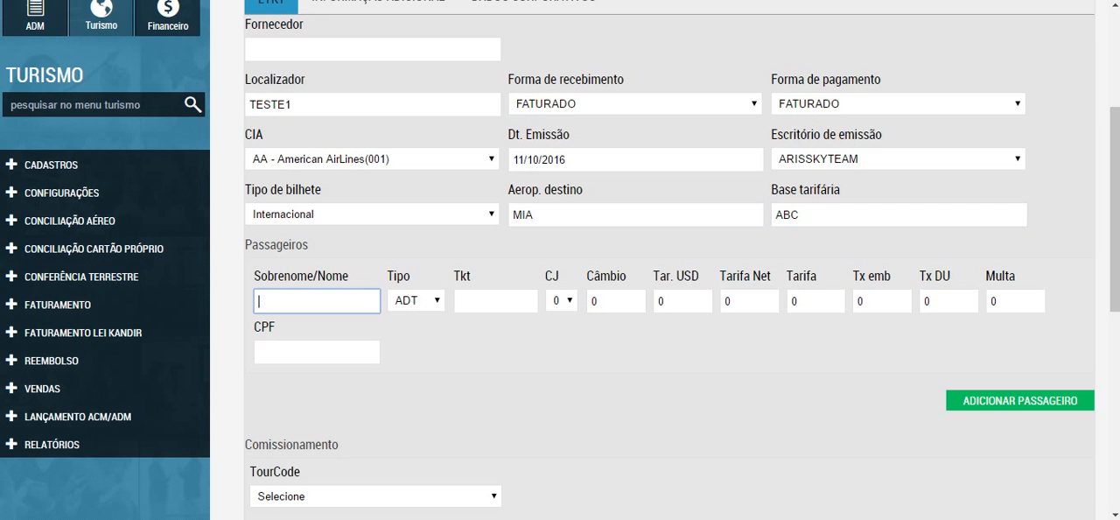
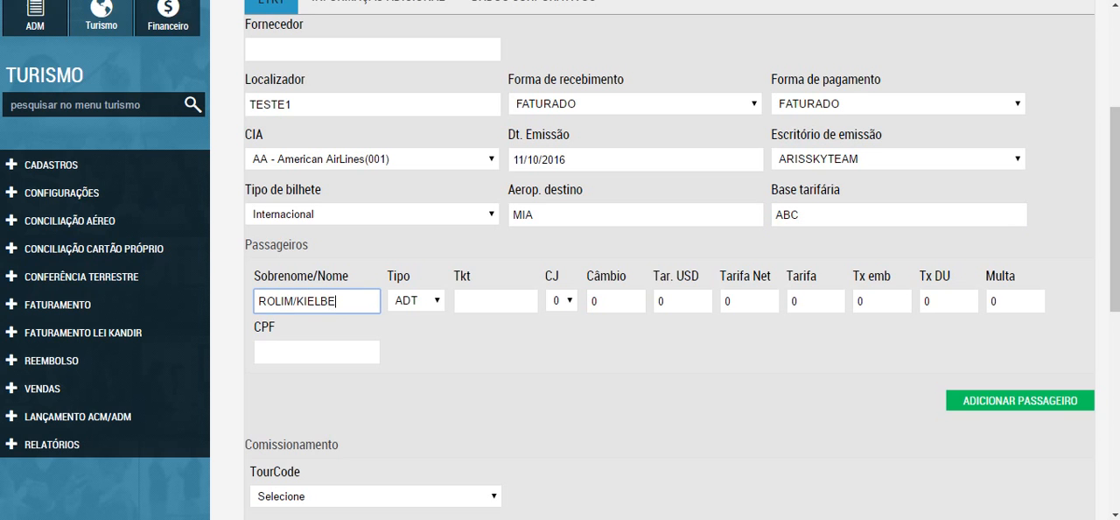
{"action": "key", "text": "Tab"}
{"action": "key", "text": "Tab"}
{"action": "key", "text": "Tab"}
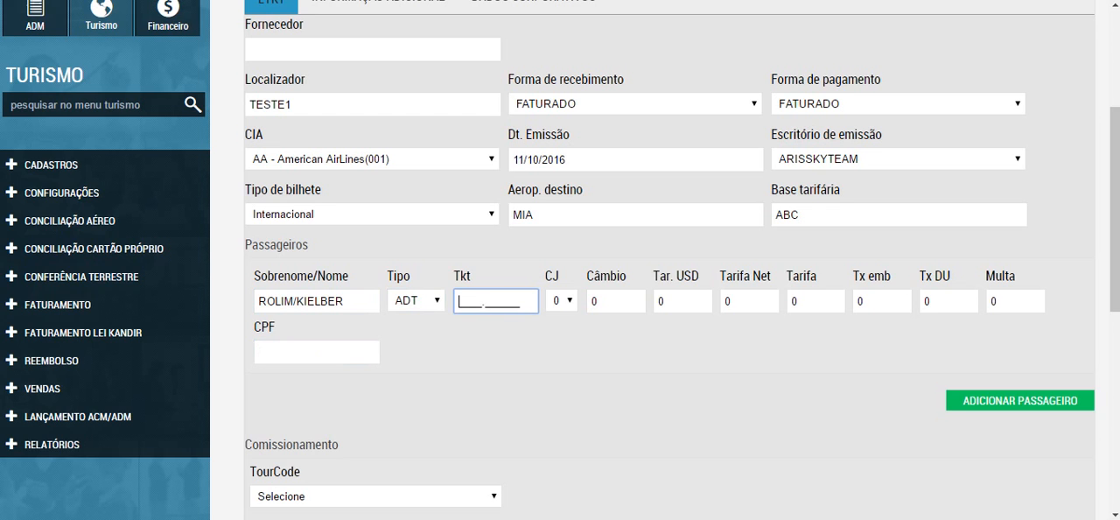
{"action": "type", "text": "11111111111"}
{"action": "left_click", "coordinate": [562, 300]}
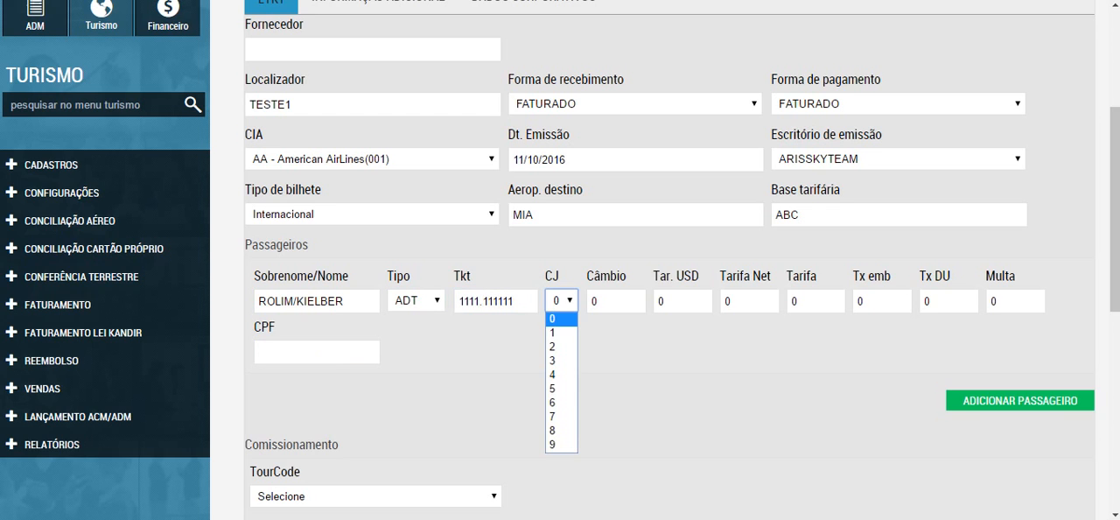
{"action": "key", "text": "Escape"}
{"action": "left_click", "coordinate": [562, 300]}
{"action": "left_click", "coordinate": [562, 300]}
Step: Set the passenger's Câmbio to 3,0000, Tar. USD to 800,00 and Tarifa Net to 800,00
{"action": "double_click", "coordinate": [608, 301]}
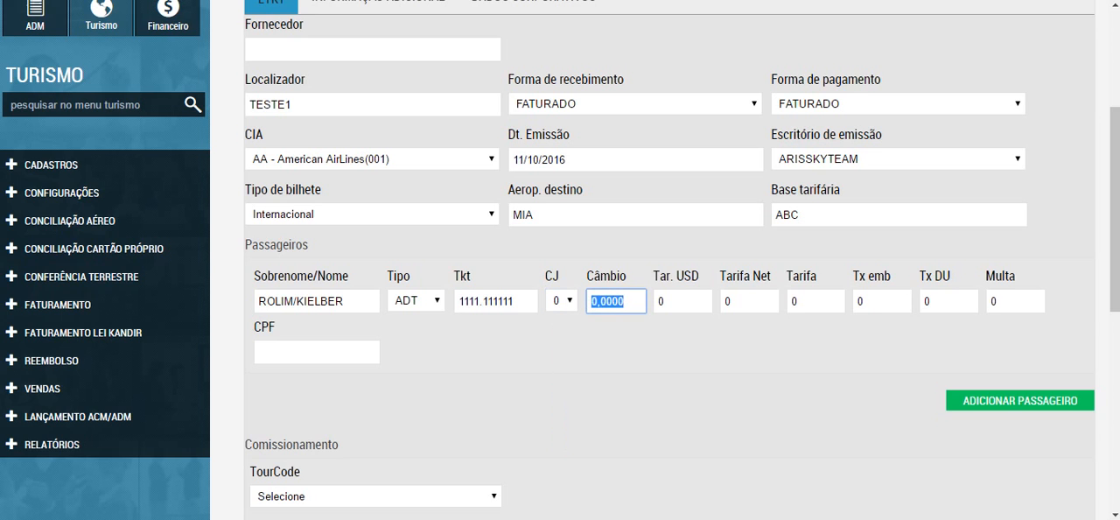
{"action": "type", "text": "30000"}
{"action": "left_click", "coordinate": [682, 301]}
{"action": "double_click", "coordinate": [669, 301]}
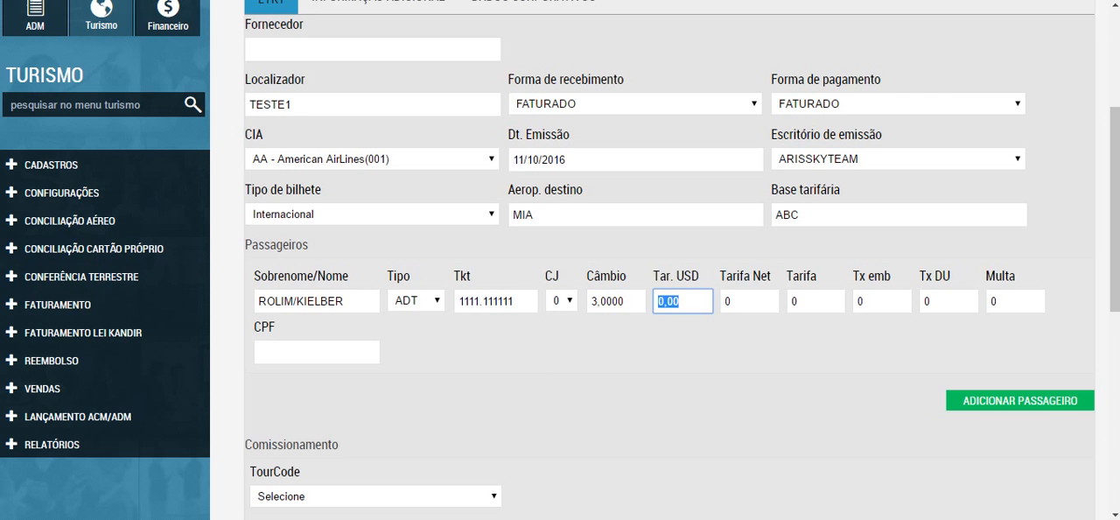
{"action": "type", "text": "800,00"}
{"action": "key", "text": "Tab"}
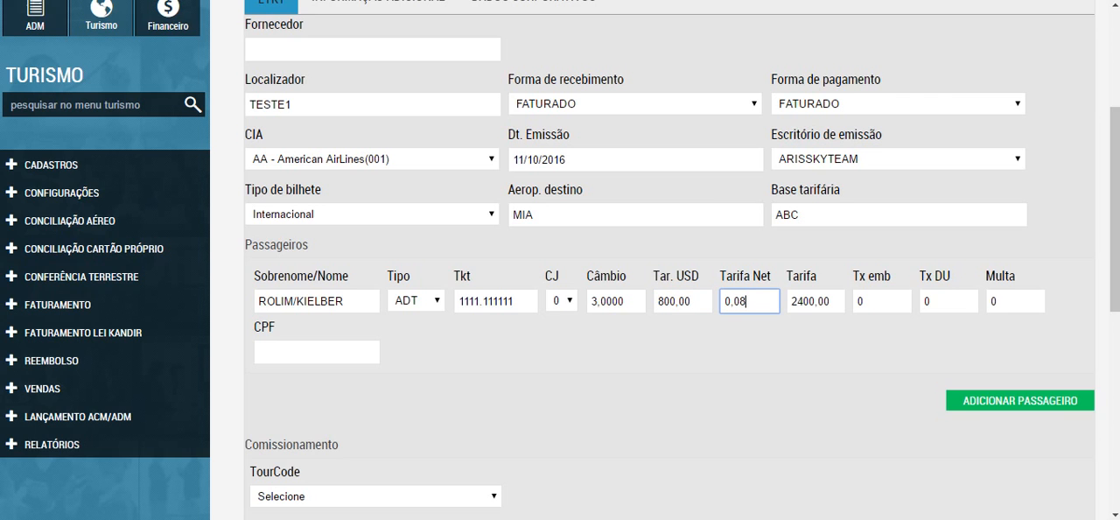
{"action": "type", "text": "800,00"}
{"action": "key", "text": "Tab"}
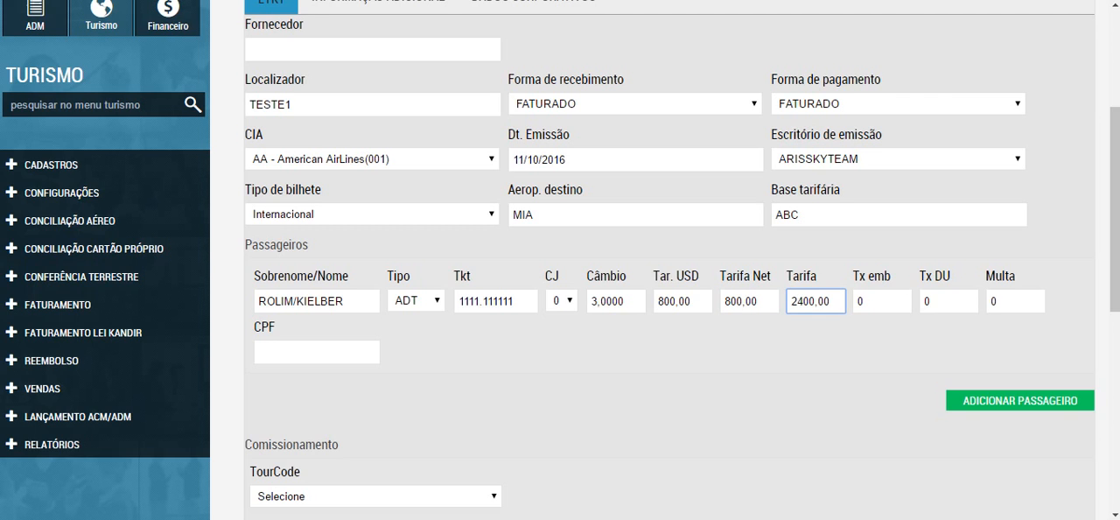
Step: Set the passenger's Tx emb to 200,00 and keep Tx DU and Multa at 0,00
{"action": "key", "text": "Tab"}
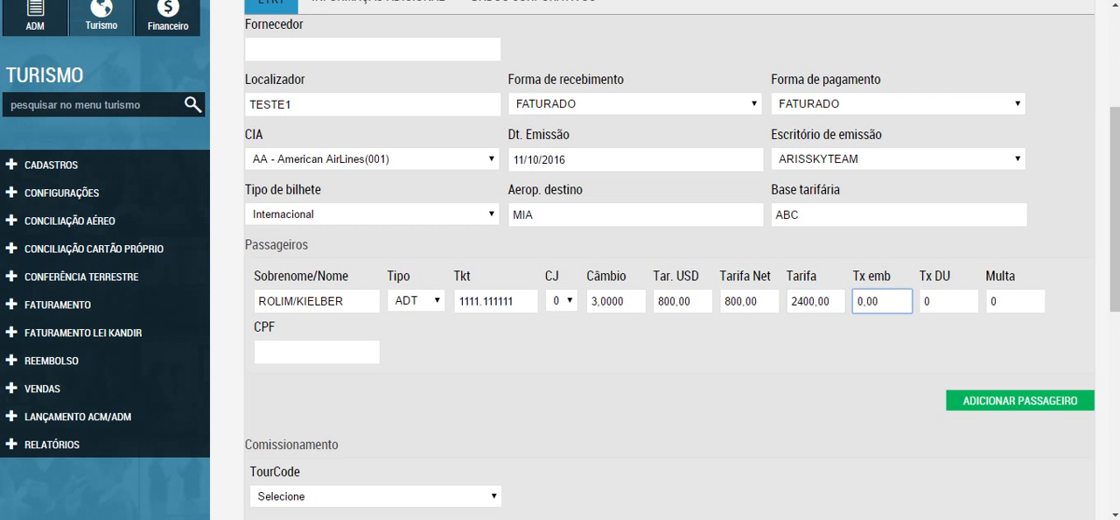
{"action": "type", "text": "200,00"}
{"action": "key", "text": "Tab"}
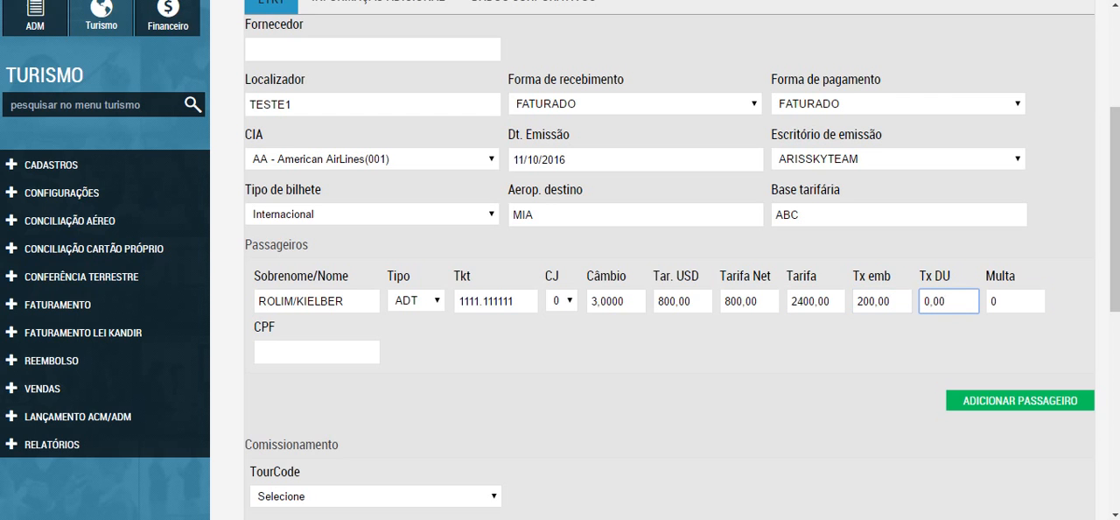
{"action": "key", "text": "Tab"}
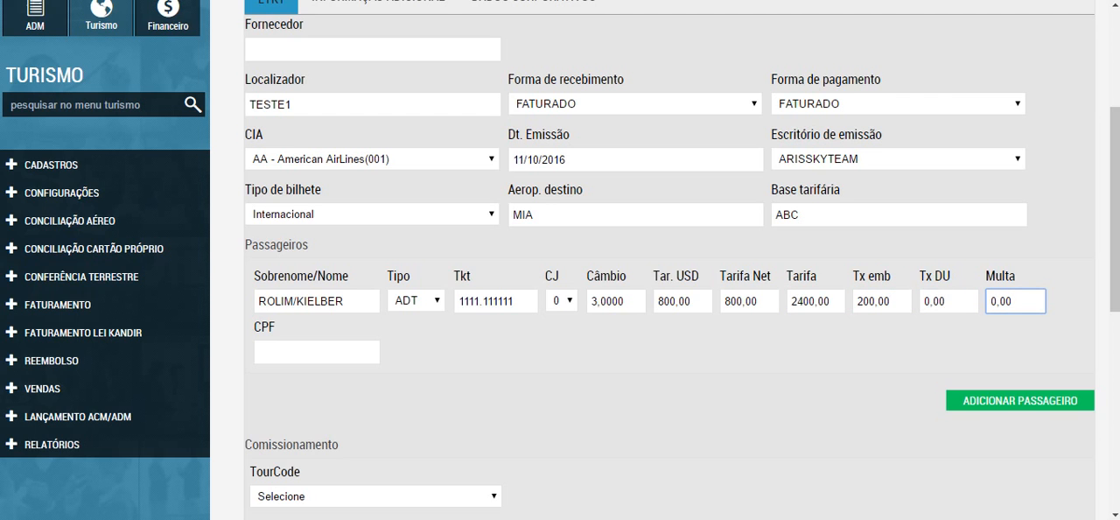
{"action": "key", "text": "Tab"}
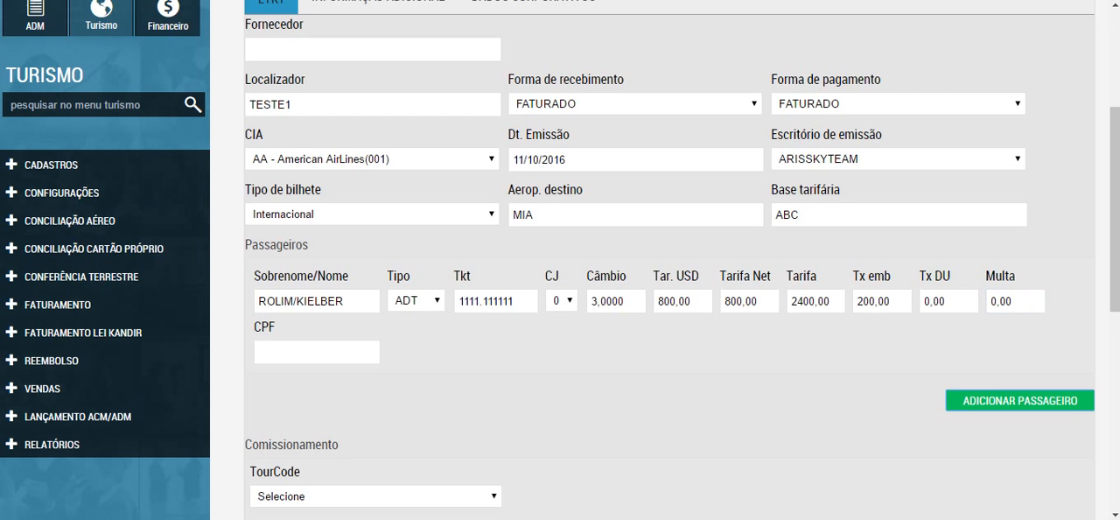
{"action": "key", "text": "shift+Tab"}
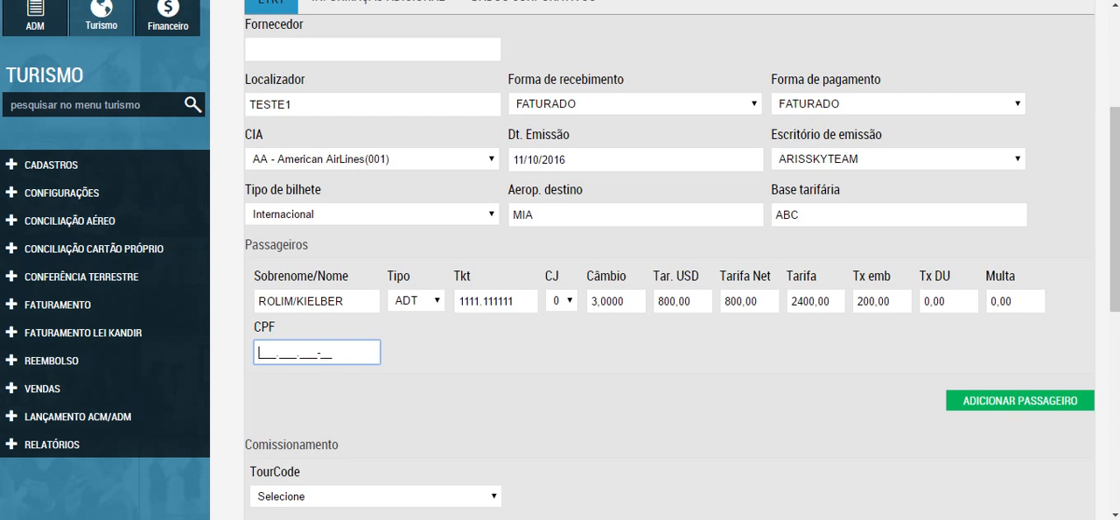
Step: Set Inc. rec. (%) to 1,0000 under Comissionamento
{"action": "scroll", "coordinate": [560, 263], "scroll_direction": "down", "scroll_amount": 5}
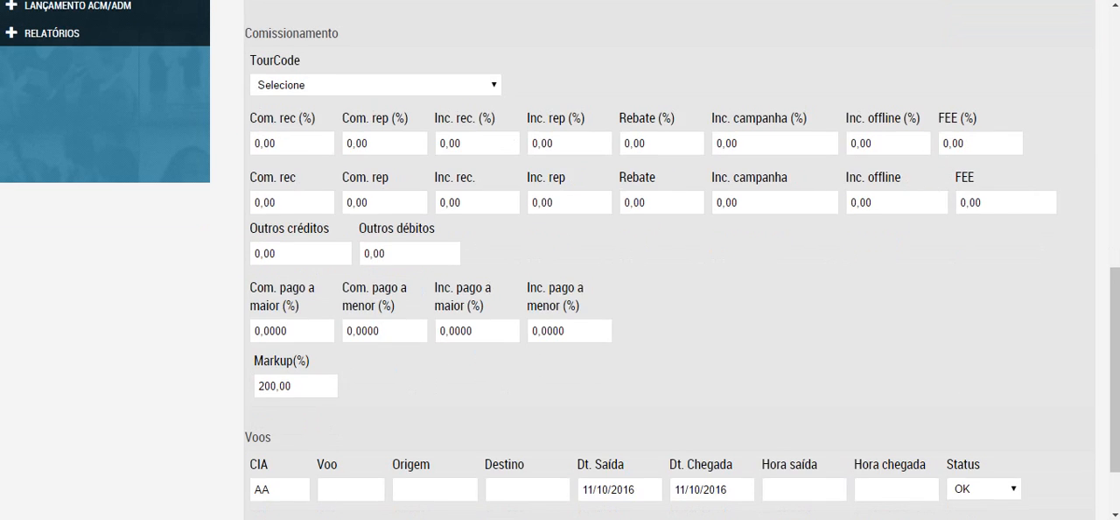
{"action": "left_click", "coordinate": [290, 143]}
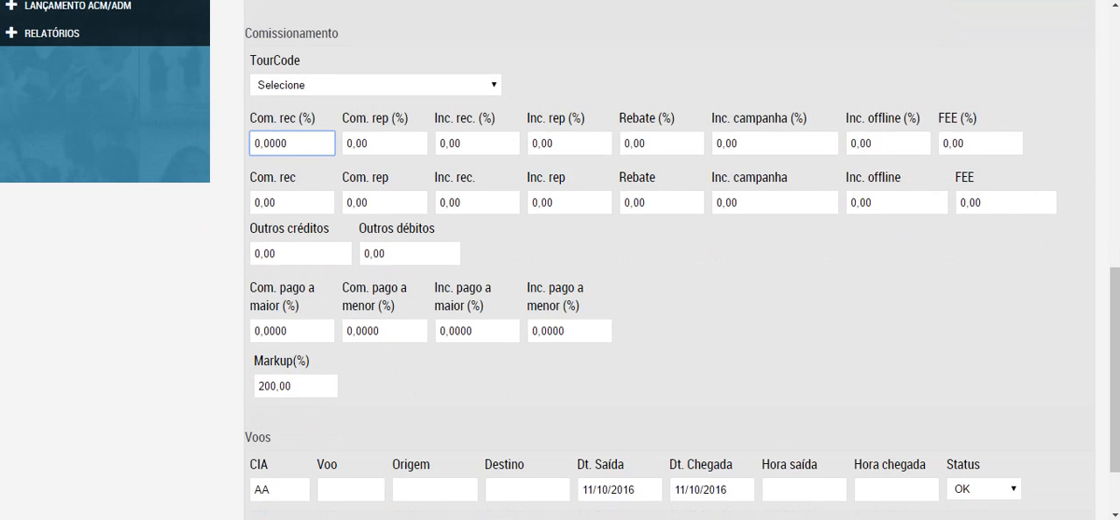
{"action": "left_click", "coordinate": [477, 143]}
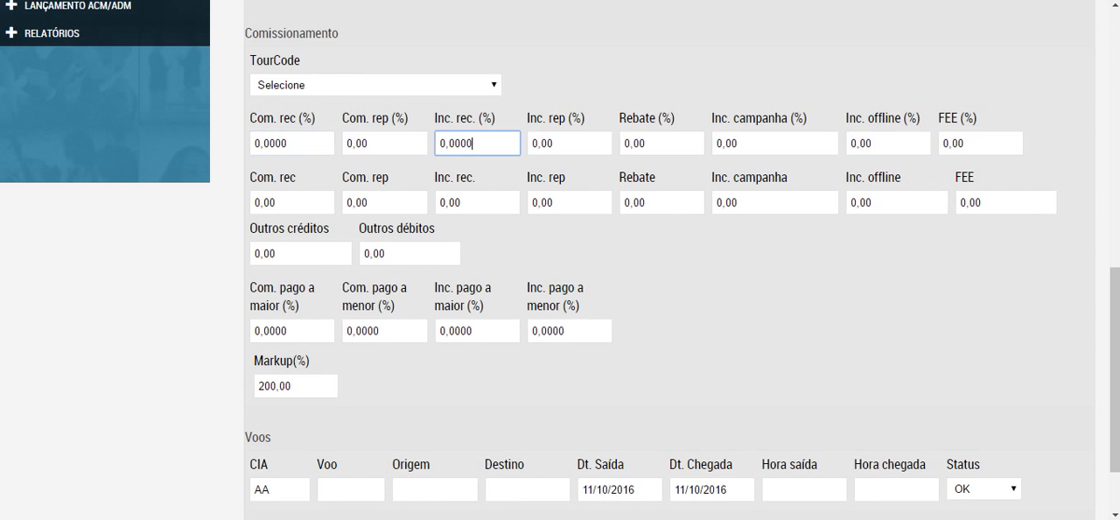
{"action": "key", "text": "ctrl+a"}
{"action": "type", "text": "10000"}
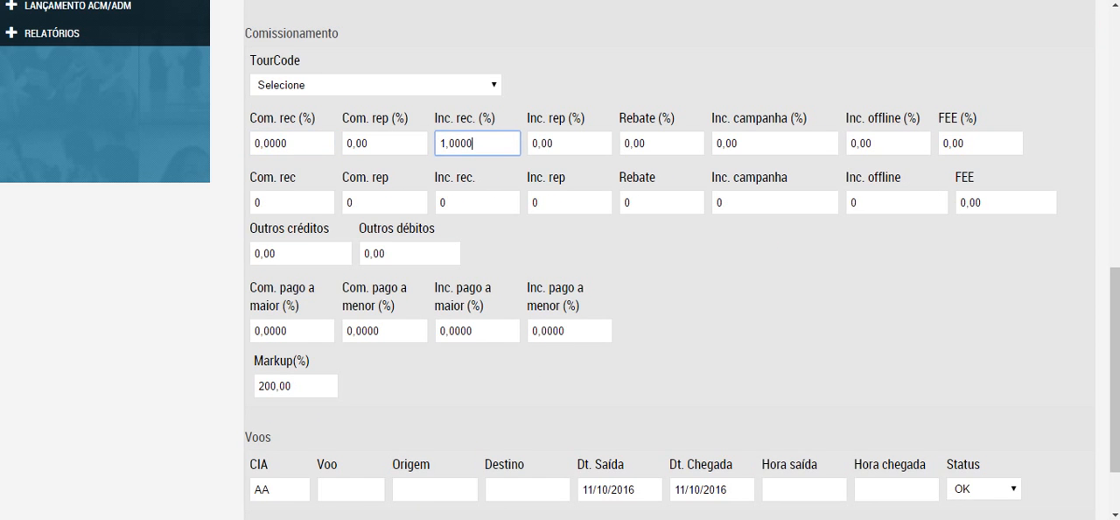
{"action": "key", "text": "Tab"}
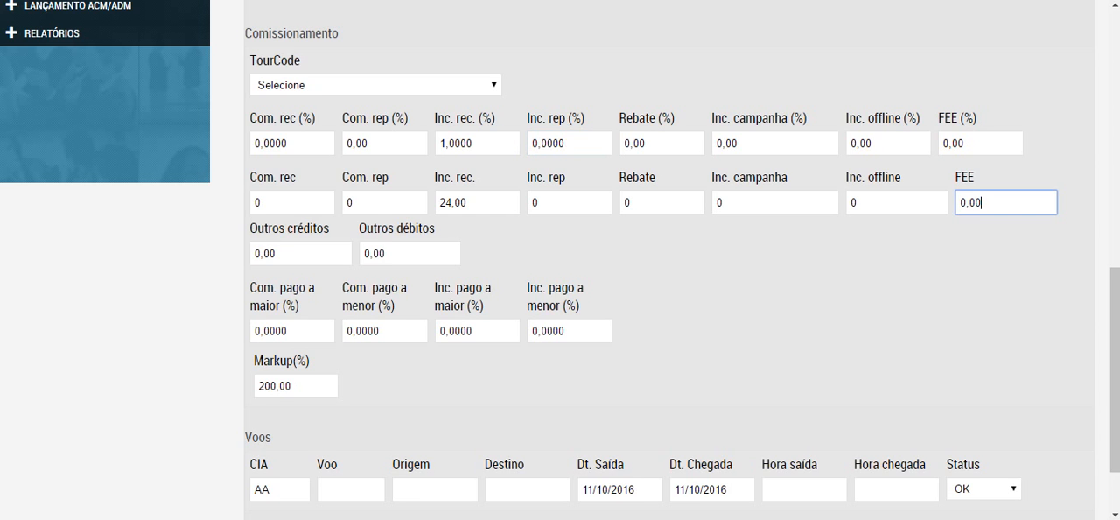
Step: Set the FEE amount to 30,00 under Comissionamento
{"action": "double_click", "coordinate": [980, 202]}
{"action": "type", "text": "3000"}
{"action": "left_click", "coordinate": [383, 331]}
{"action": "left_click", "coordinate": [292, 330]}
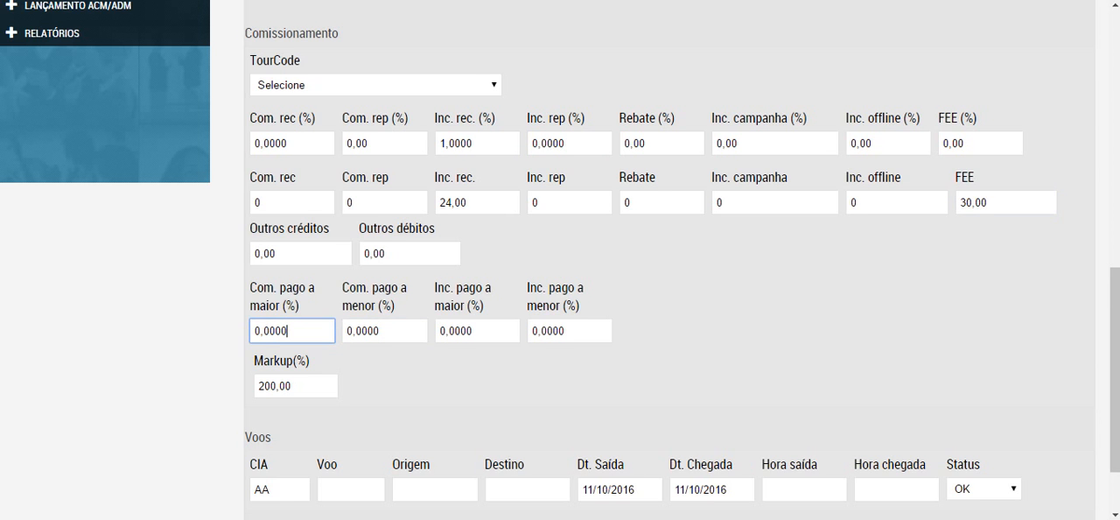
Step: Try to set Markup(%) to 0,00 under Comissionamento
{"action": "scroll", "coordinate": [292, 331], "scroll_direction": "down", "scroll_amount": 2}
{"action": "left_click", "coordinate": [296, 294]}
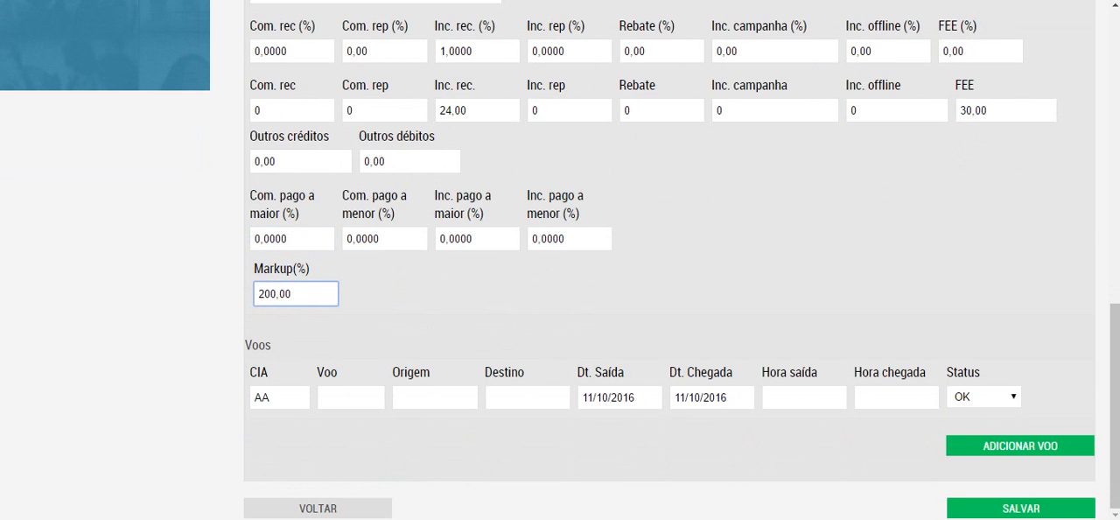
{"action": "scroll", "coordinate": [296, 294], "scroll_direction": "up", "scroll_amount": 5}
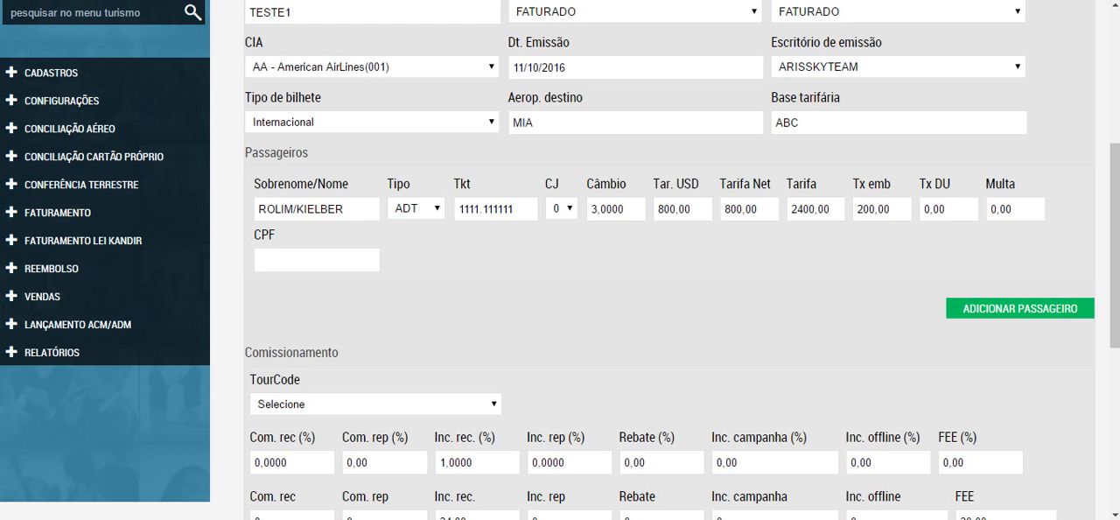
{"action": "scroll", "coordinate": [665, 263], "scroll_direction": "down", "scroll_amount": 5}
{"action": "key", "text": "ctrl+a"}
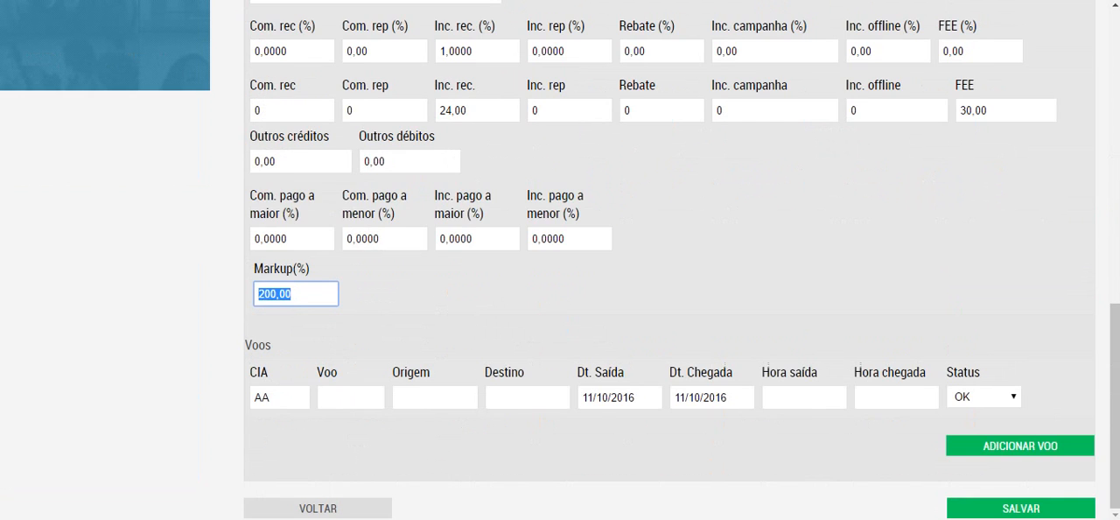
{"action": "type", "text": "0,00"}
{"action": "key", "text": "Tab"}
{"action": "left_click", "coordinate": [774, 110]}
{"action": "left_click", "coordinate": [775, 51]}
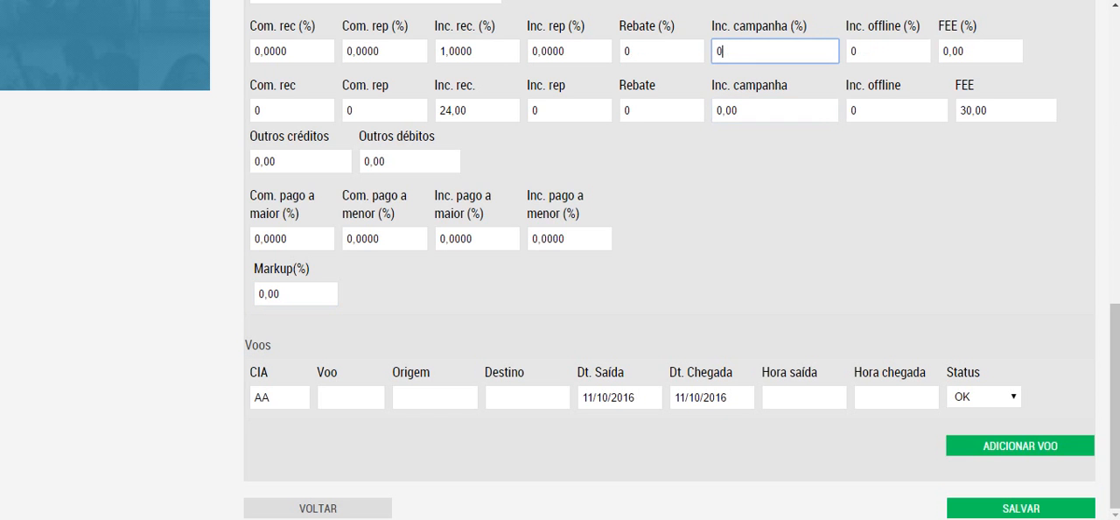
{"action": "left_click", "coordinate": [296, 293]}
Step: Re-enter Inc. rec. (%) as 1,0000 under Comissionamento
{"action": "scroll", "coordinate": [665, 263], "scroll_direction": "up", "scroll_amount": 4}
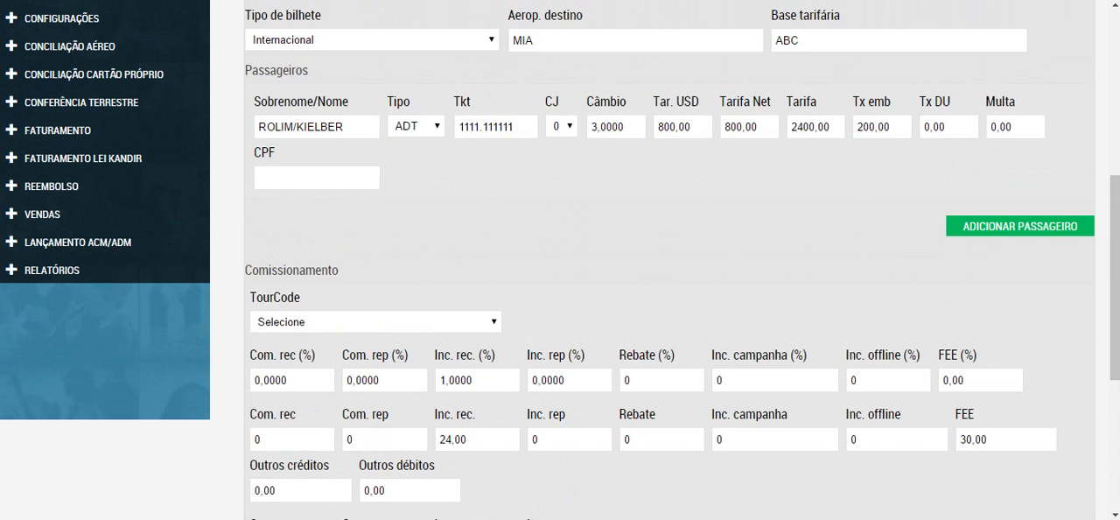
{"action": "double_click", "coordinate": [477, 379]}
{"action": "type", "text": "10000"}
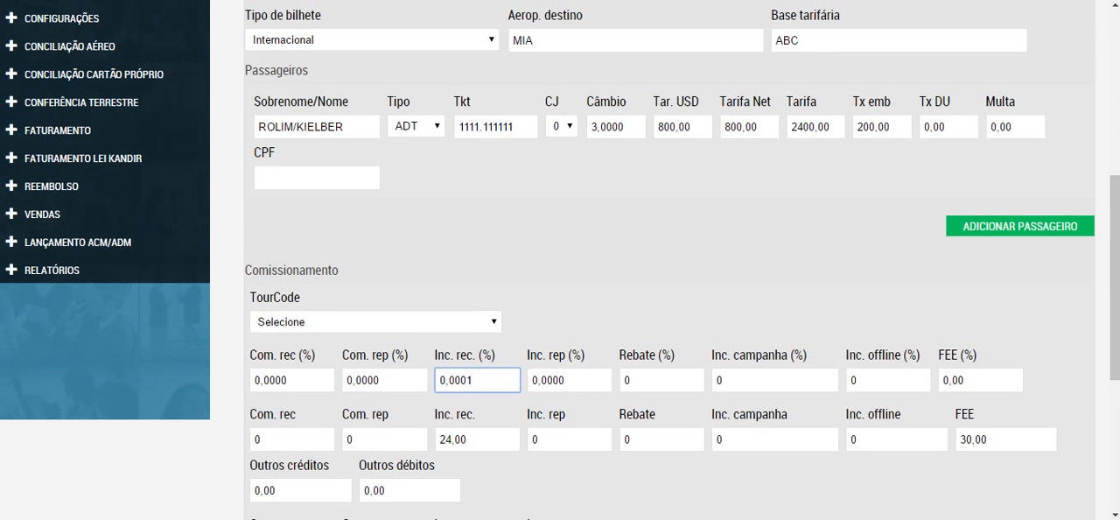
{"action": "key", "text": "Tab"}
{"action": "key", "text": "Tab"}
{"action": "key", "text": "Tab"}
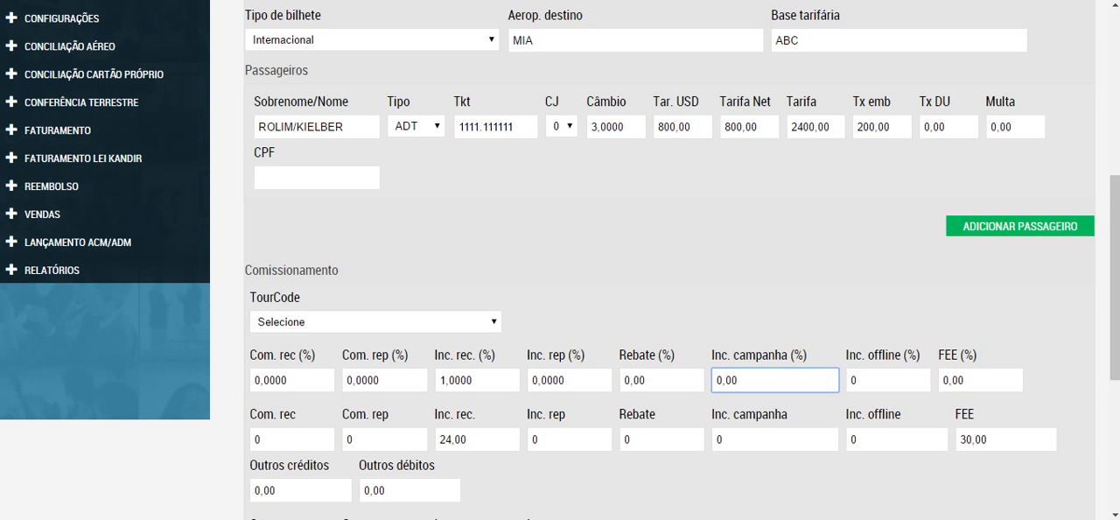
{"action": "left_click", "coordinate": [829, 128]}
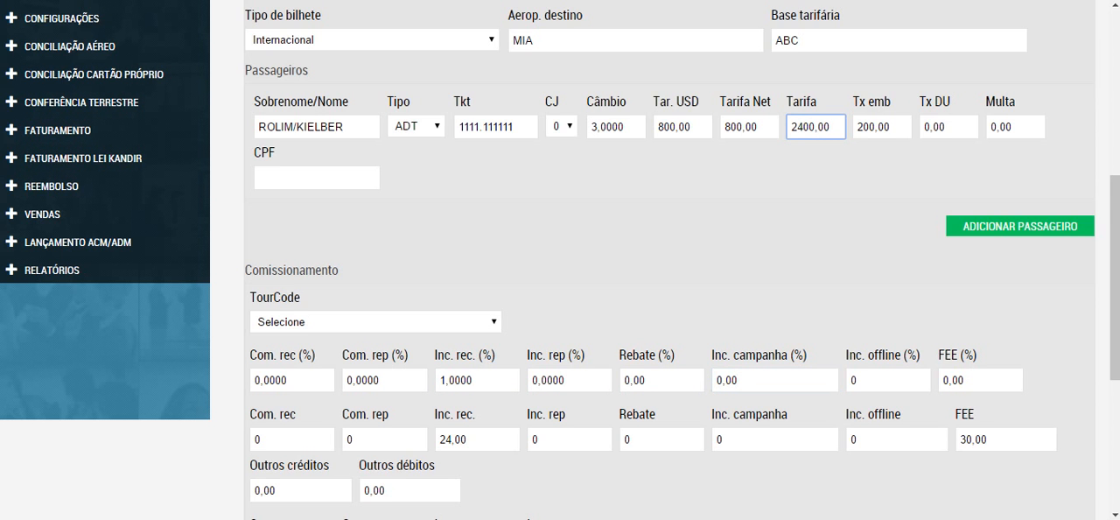
Step: Enter flight 1234 under Voos with Origem BSB and Destino MIA
{"action": "scroll", "coordinate": [665, 262], "scroll_direction": "down", "scroll_amount": 4}
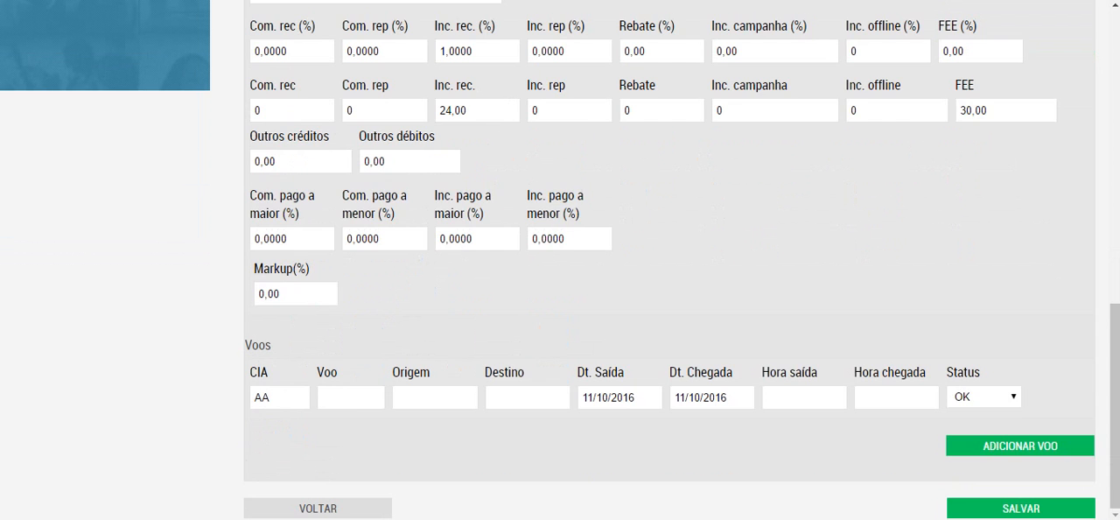
{"action": "left_click", "coordinate": [351, 397]}
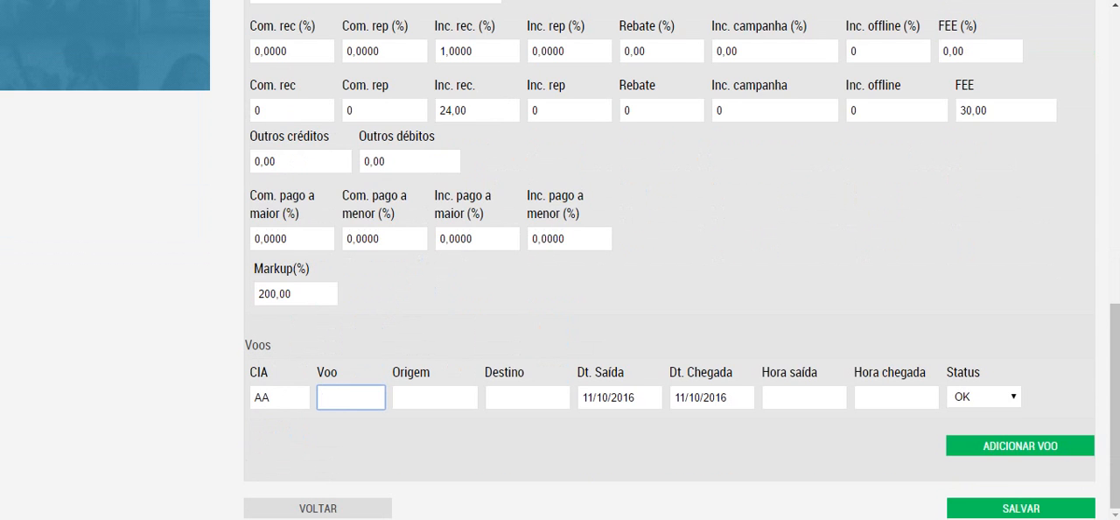
{"action": "type", "text": "1234"}
{"action": "key", "text": "Tab"}
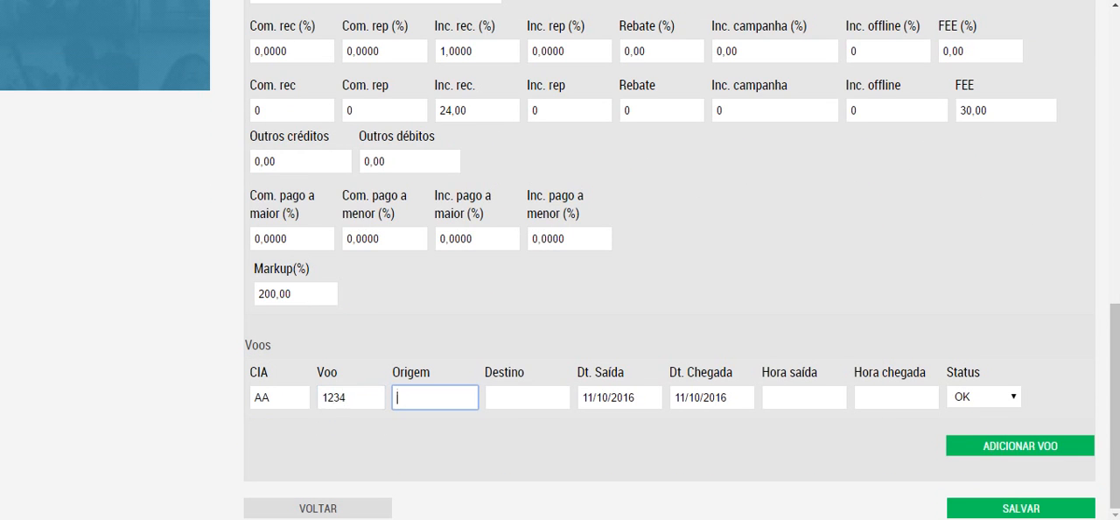
{"action": "type", "text": "BSB"}
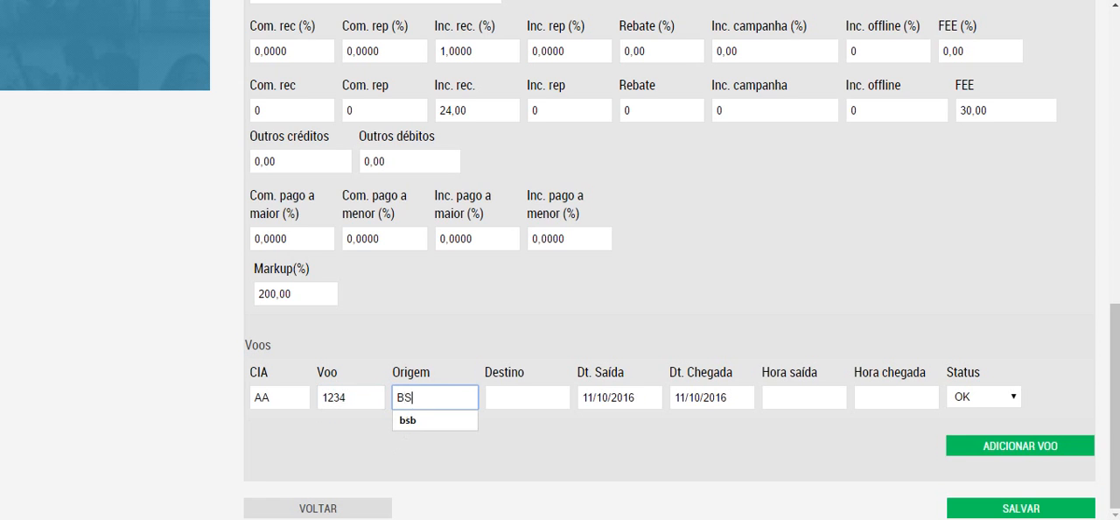
{"action": "key", "text": "Tab"}
{"action": "type", "text": "MIA"}
{"action": "key", "text": "Tab"}
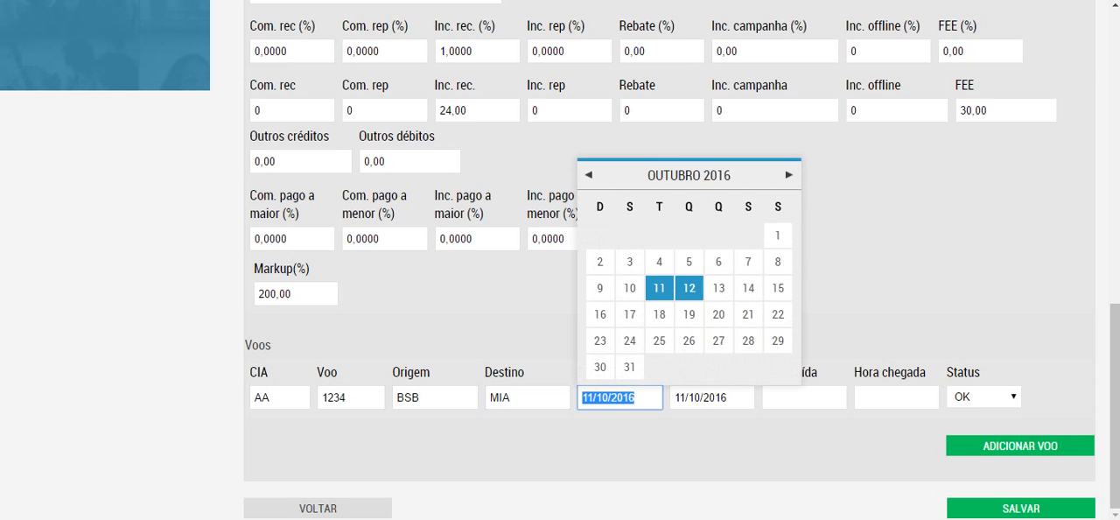
Step: Set the flight's Dt. Saída and Dt. Chegada to 12/10/2016
{"action": "left_click", "coordinate": [688, 286]}
{"action": "key", "text": "Tab"}
{"action": "left_click", "coordinate": [781, 289]}
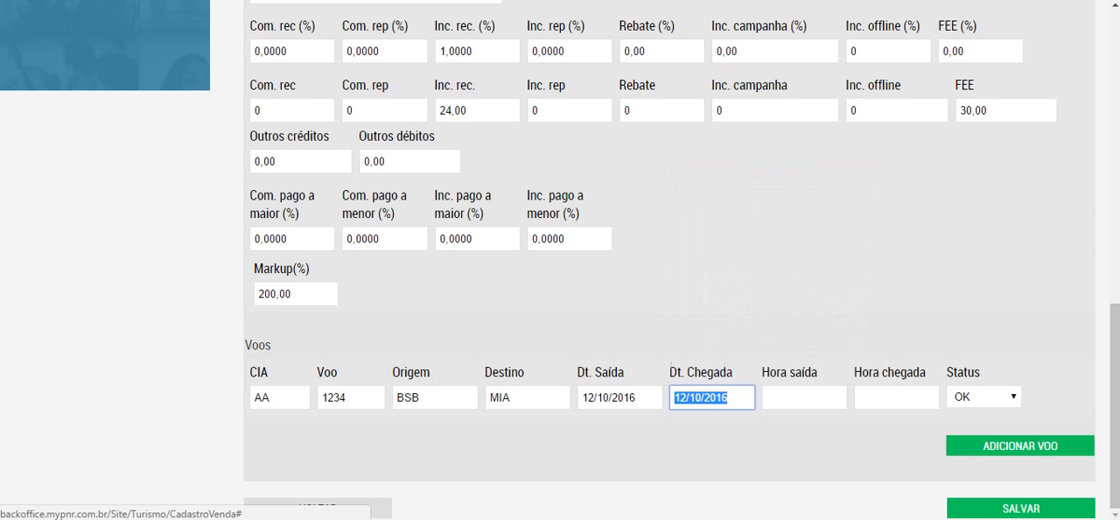
Step: Set the flight's Hora saída to 00:00 and Hora chegada to 08:90
{"action": "left_click", "coordinate": [789, 397]}
{"action": "left_click_drag", "start_coordinate": [789, 397], "coordinate": [767, 398]}
{"action": "type", "text": "0000"}
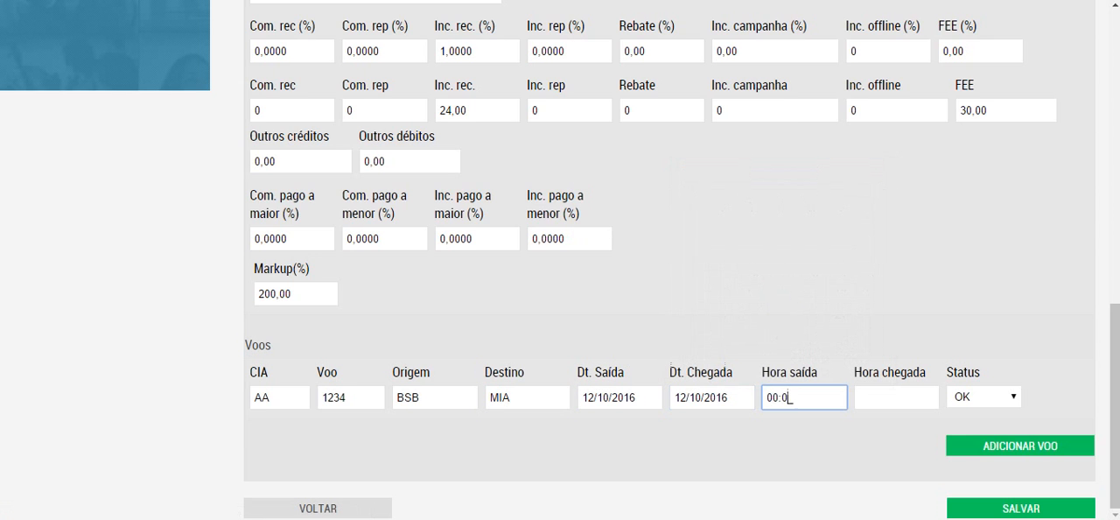
{"action": "key", "text": "Tab"}
{"action": "type", "text": "000"}
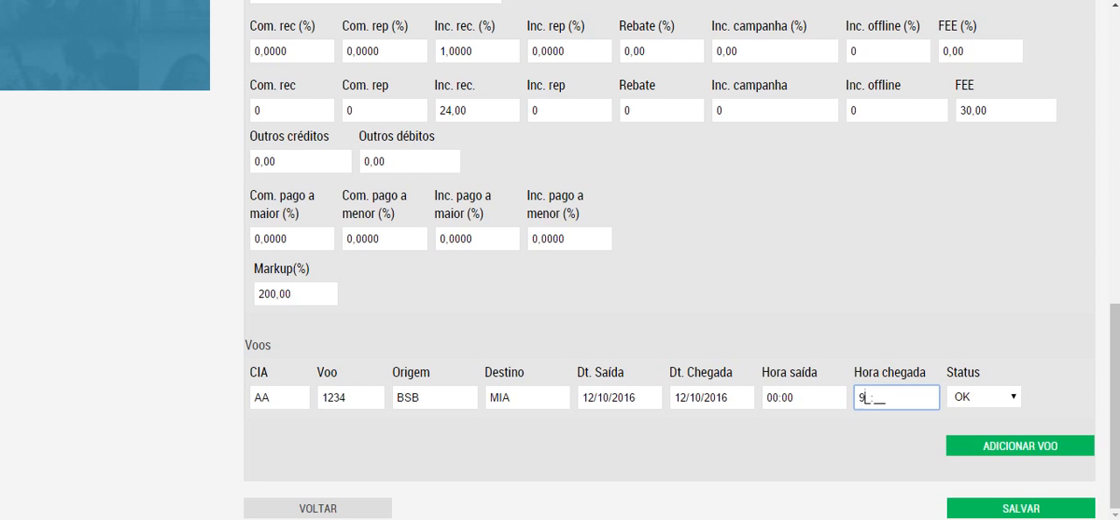
{"action": "key", "text": "BackSpace"}
{"action": "key", "text": "BackSpace"}
{"action": "key", "text": "BackSpace"}
{"action": "type", "text": "0890"}
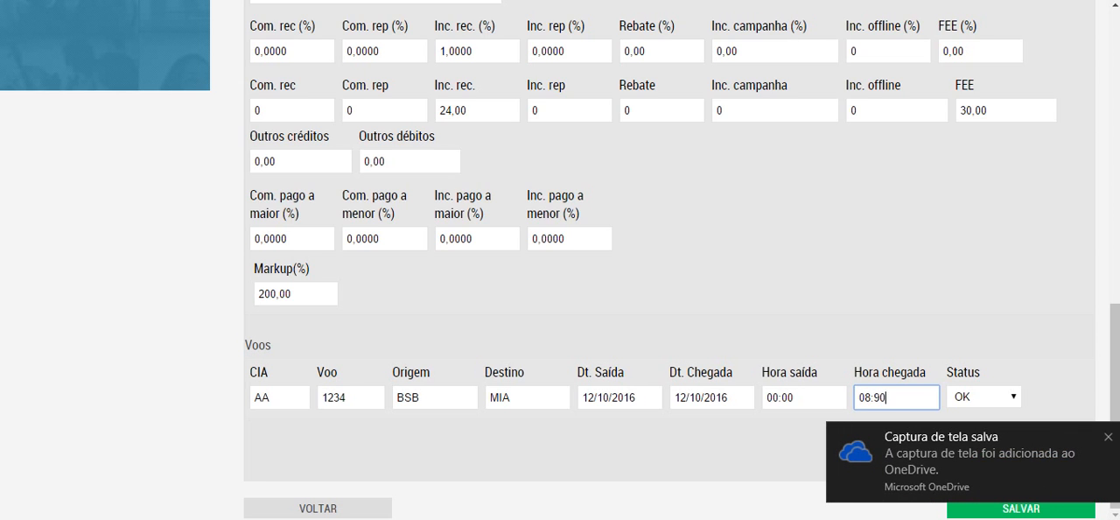
Step: Dismiss the OneDrive notification and try to save the sale
{"action": "left_click", "coordinate": [1108, 437]}
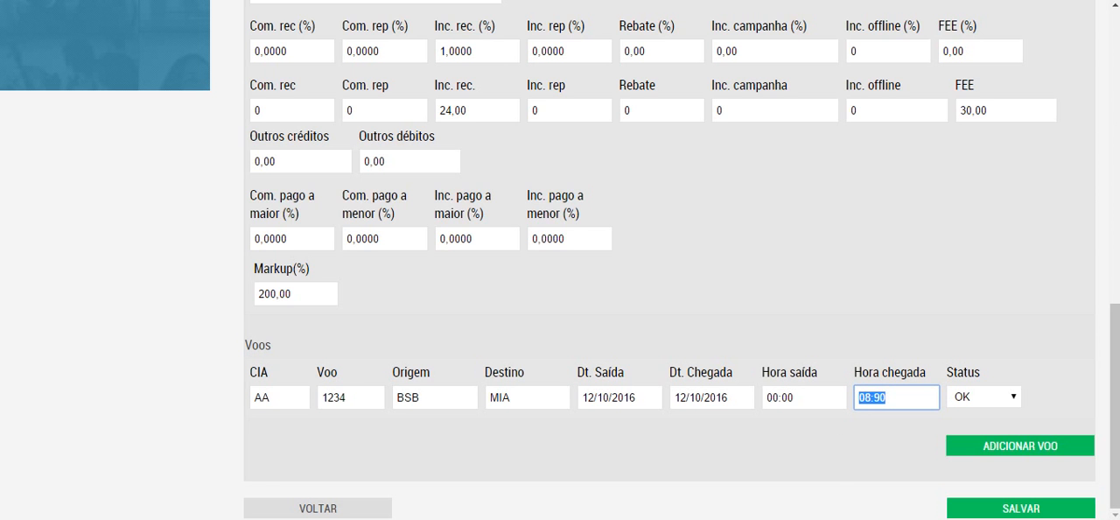
{"action": "mouse_move", "coordinate": [1114, 424]}
{"action": "left_mouse_down"}
{"action": "mouse_move", "coordinate": [1115, 130]}
{"action": "mouse_move", "coordinate": [1114, 422]}
{"action": "left_mouse_up"}
{"action": "left_click", "coordinate": [1020, 507]}
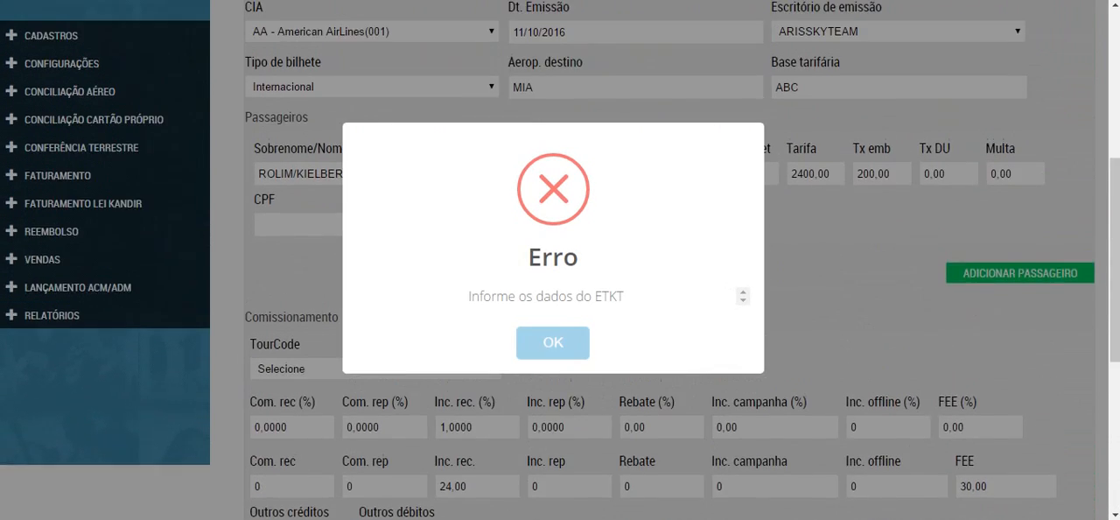
{"action": "left_click", "coordinate": [553, 342]}
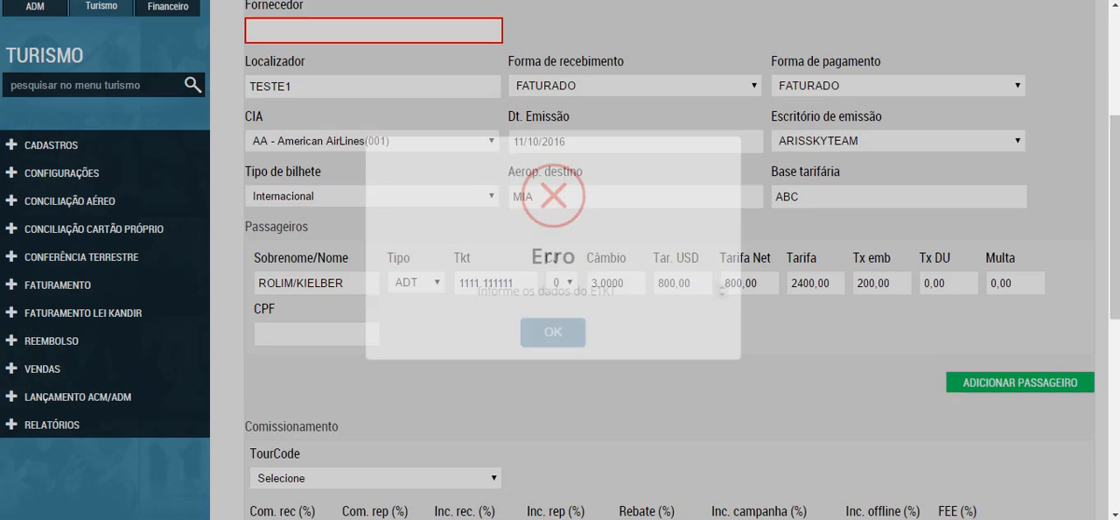
Step: Set Fornecedor to Ancoradouro Representações e Turismo Ltda in the ETKT data
{"action": "scroll", "coordinate": [553, 342], "scroll_direction": "up", "scroll_amount": 1}
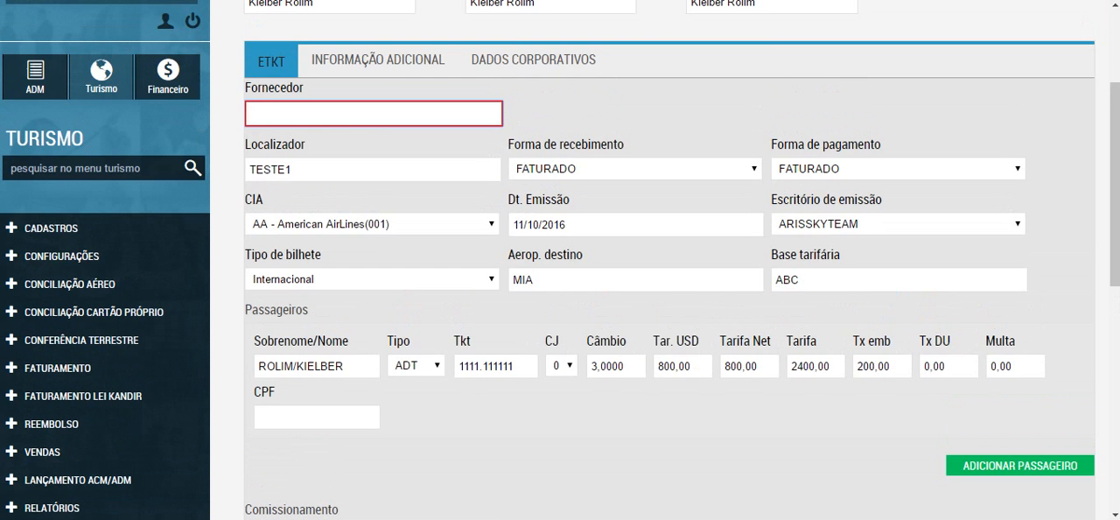
{"action": "type", "text": "SK"}
{"action": "key", "text": "BackSpace"}
{"action": "key", "text": "BackSpace"}
{"action": "type", "text": "AN"}
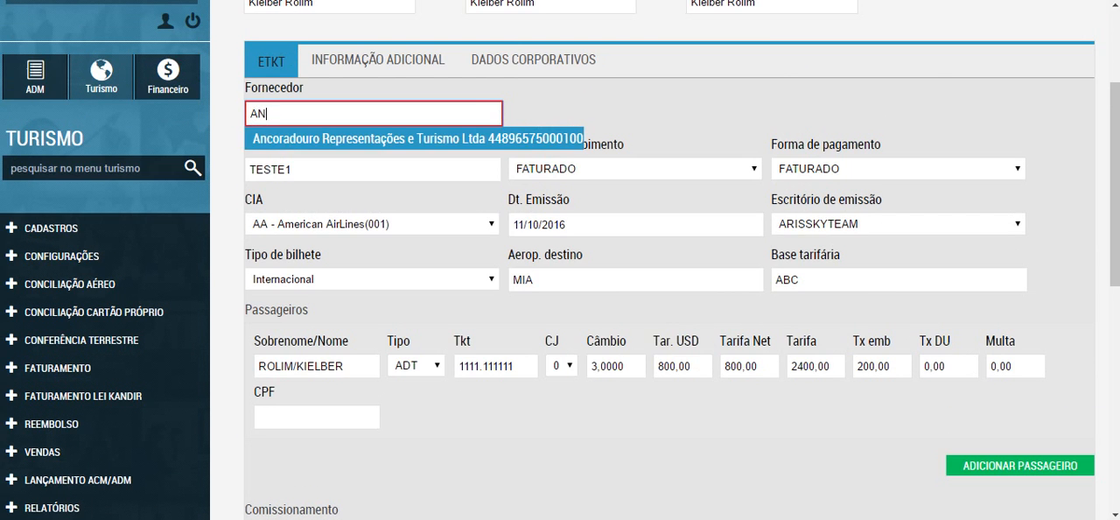
{"action": "key", "text": "Down"}
{"action": "key", "text": "Return"}
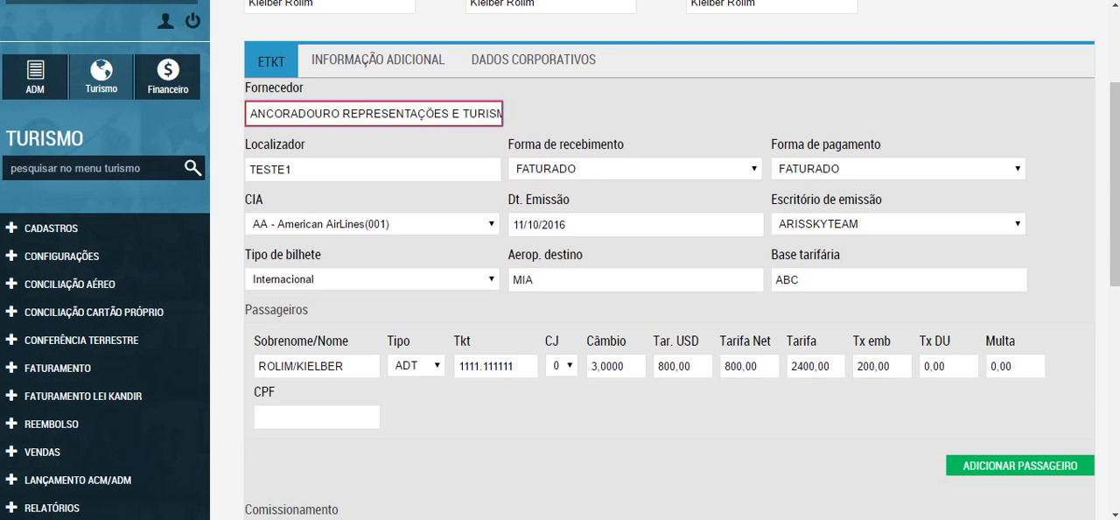
{"action": "scroll", "coordinate": [669, 263], "scroll_direction": "down", "scroll_amount": 6}
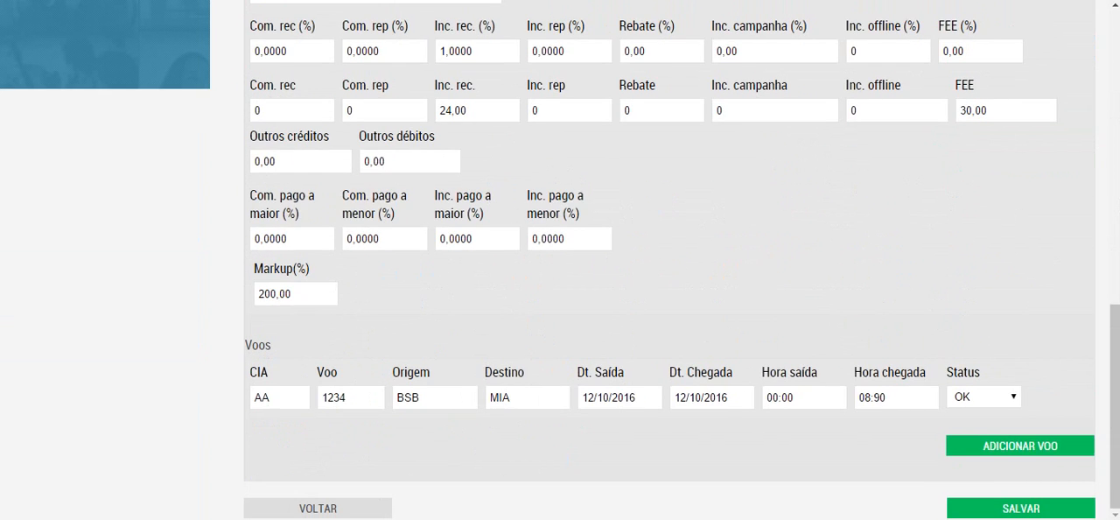
Step: Try to save the ETKT sale, recheck the passenger, commission and flight data, and retry saving
{"action": "left_click", "coordinate": [1020, 508]}
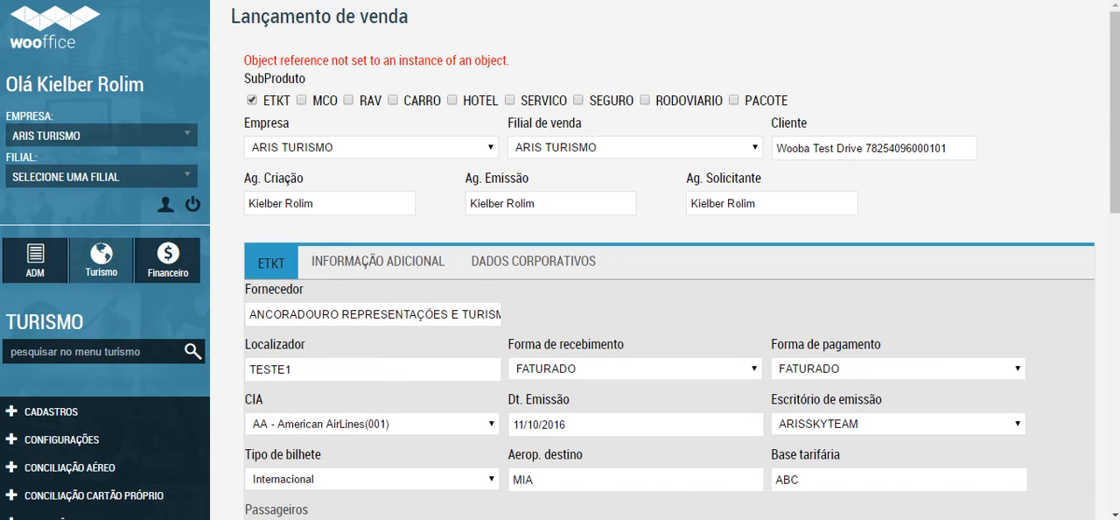
{"action": "scroll", "coordinate": [669, 262], "scroll_direction": "down", "scroll_amount": 15}
{"action": "scroll", "coordinate": [664, 263], "scroll_direction": "down", "scroll_amount": 10}
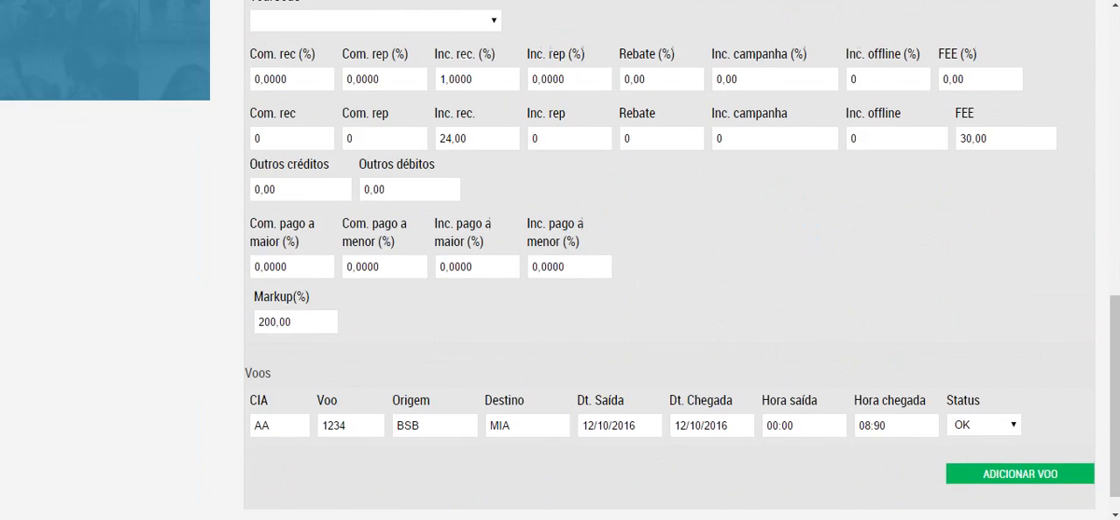
{"action": "scroll", "coordinate": [665, 262], "scroll_direction": "up", "scroll_amount": 9}
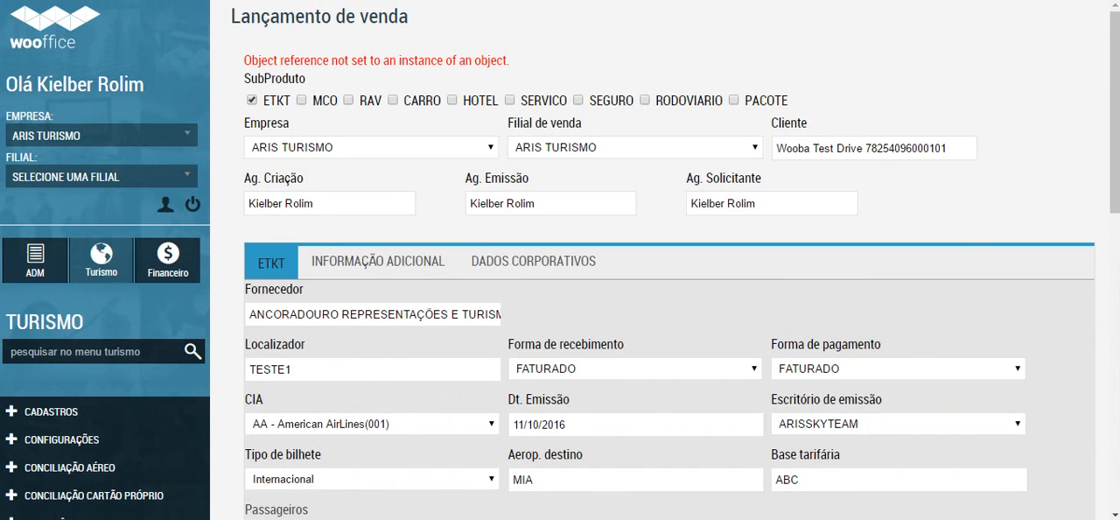
{"action": "scroll", "coordinate": [560, 262], "scroll_direction": "down", "scroll_amount": 2}
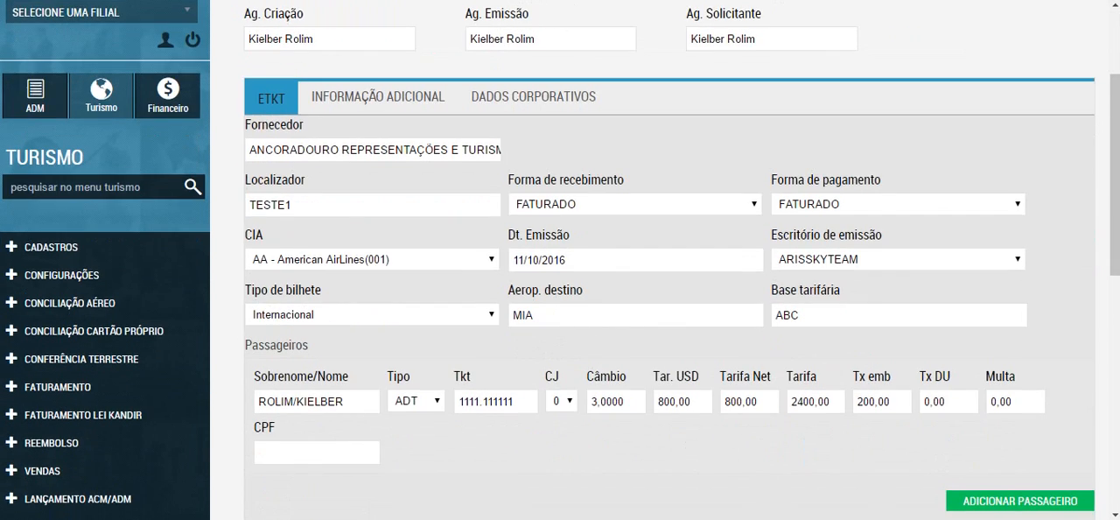
{"action": "scroll", "coordinate": [560, 263], "scroll_direction": "down", "scroll_amount": 8}
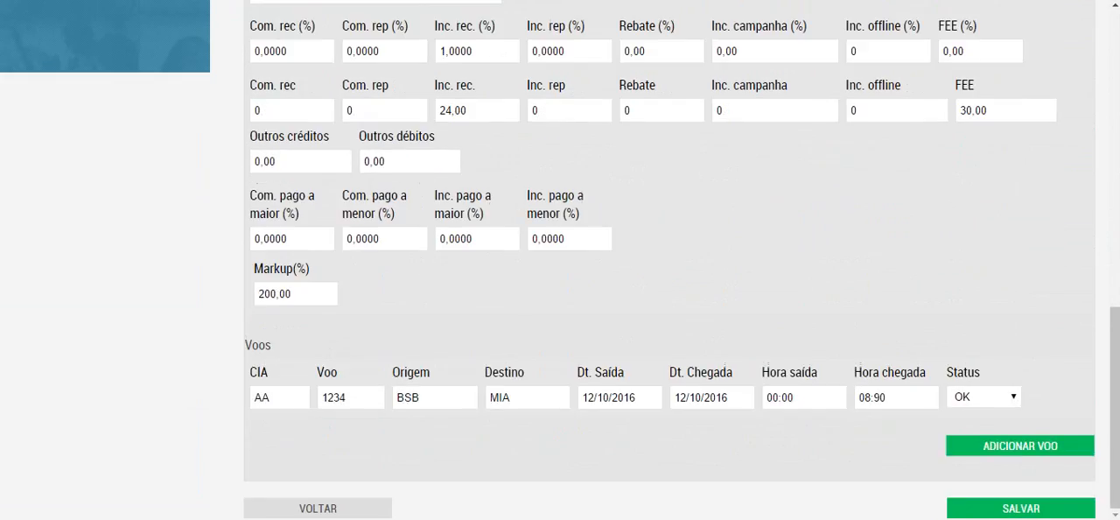
{"action": "left_click", "coordinate": [1021, 508]}
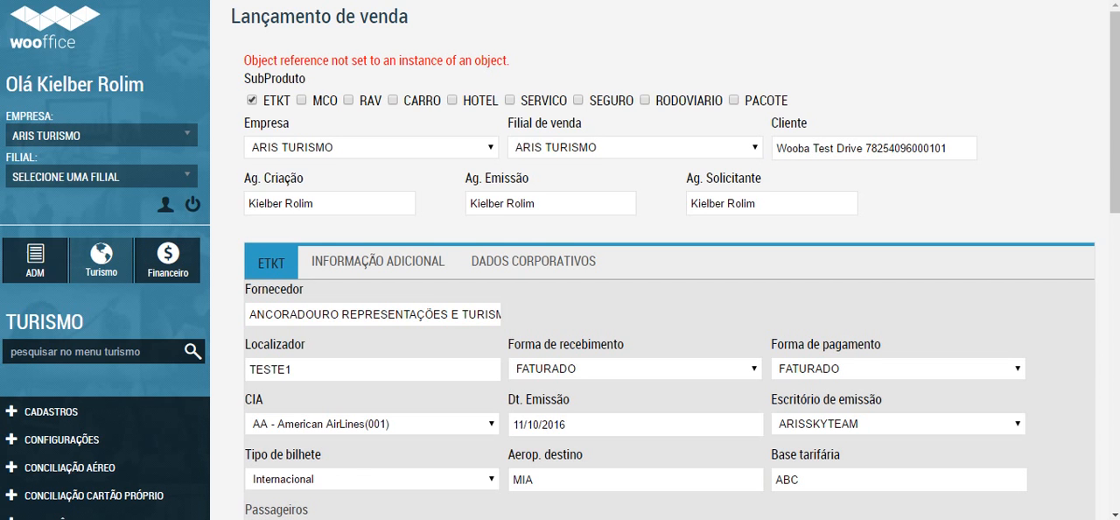
Step: Review the sale's header, passenger, commission and flight data once more and leave the form for Consultar Vendas
{"action": "scroll", "coordinate": [665, 263], "scroll_direction": "down", "scroll_amount": 4}
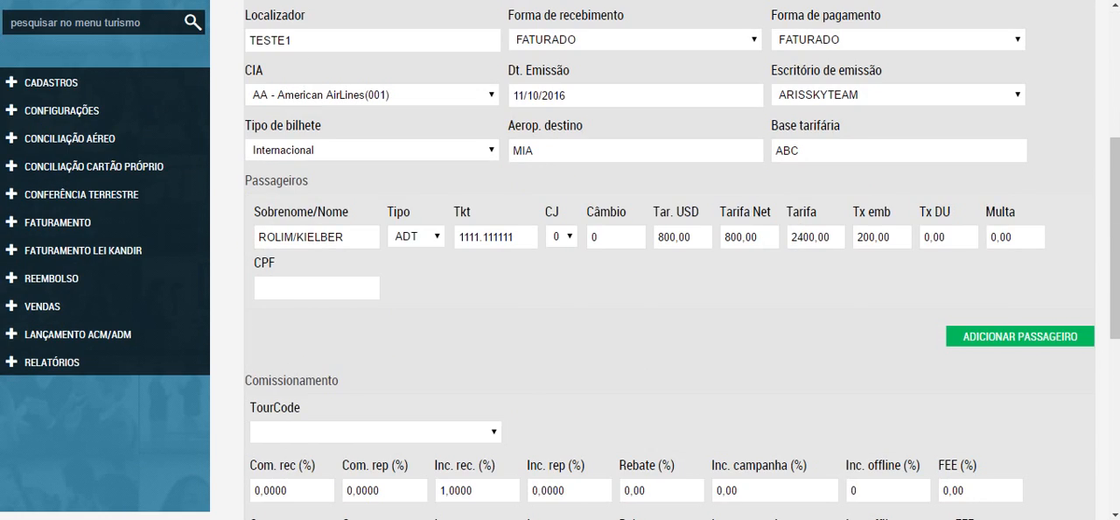
{"action": "scroll", "coordinate": [665, 262], "scroll_direction": "up", "scroll_amount": 4}
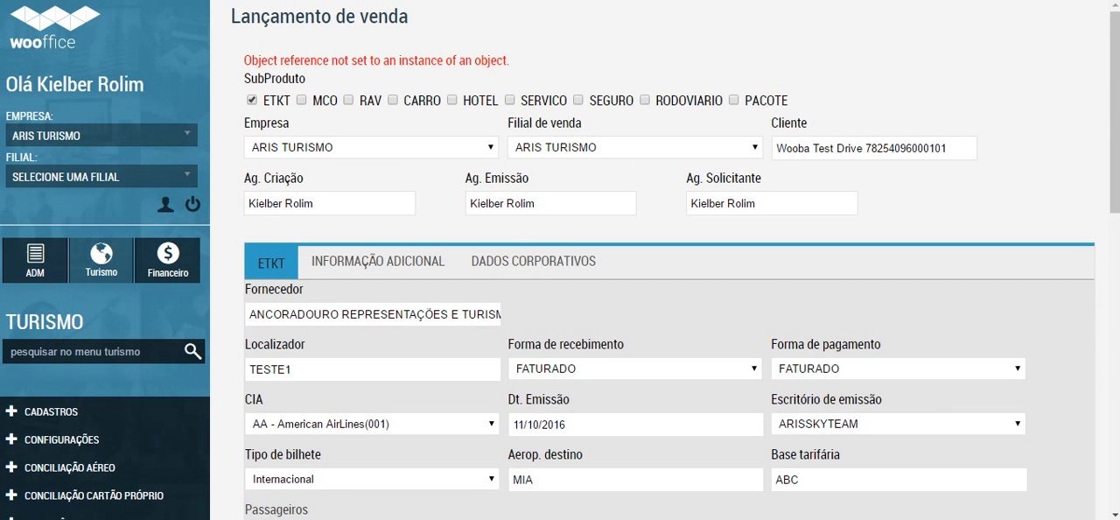
{"action": "scroll", "coordinate": [665, 262], "scroll_direction": "down", "scroll_amount": 1}
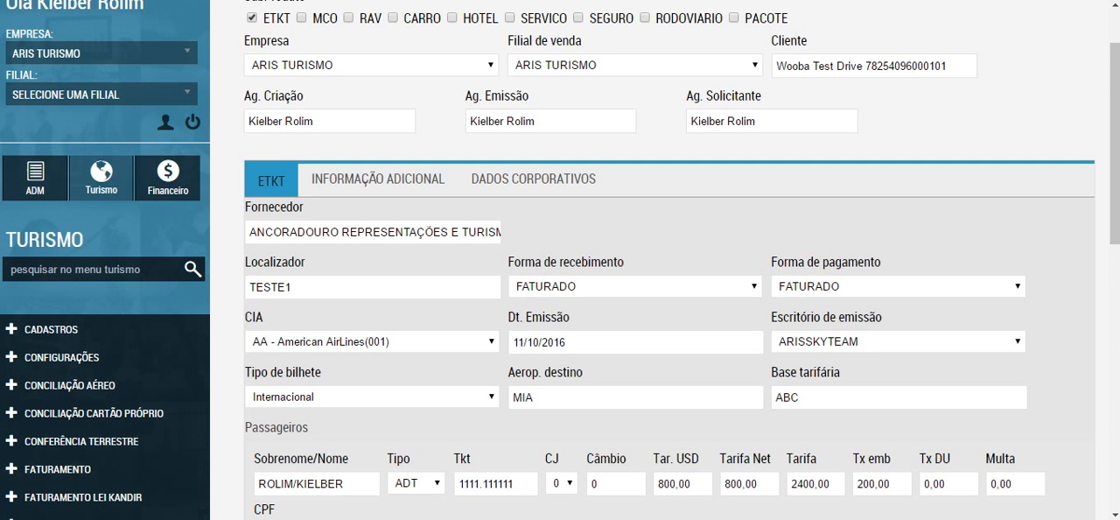
{"action": "left_click_drag", "start_coordinate": [1115, 143], "coordinate": [1115, 136]}
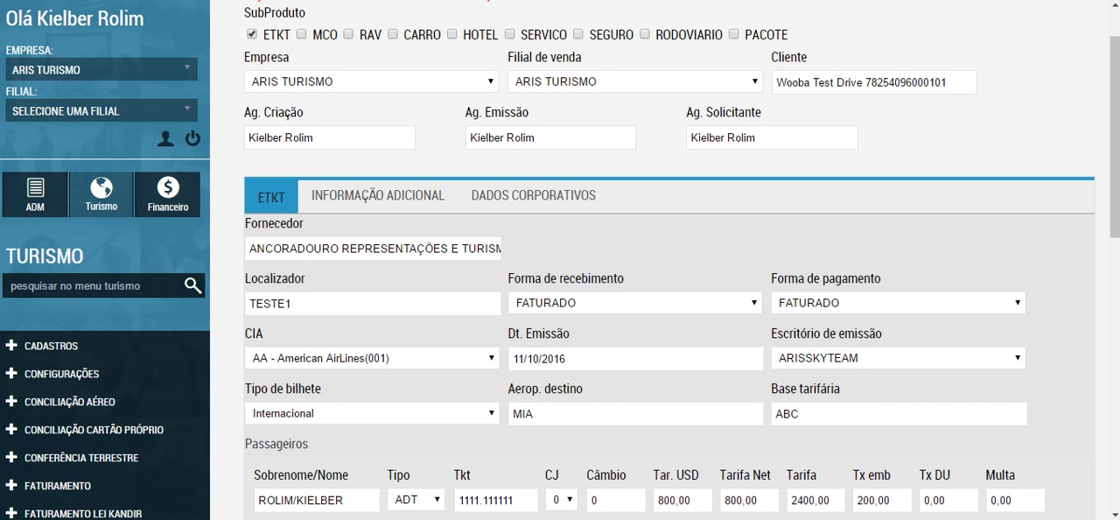
{"action": "scroll", "coordinate": [317, 507], "scroll_direction": "down", "scroll_amount": 8}
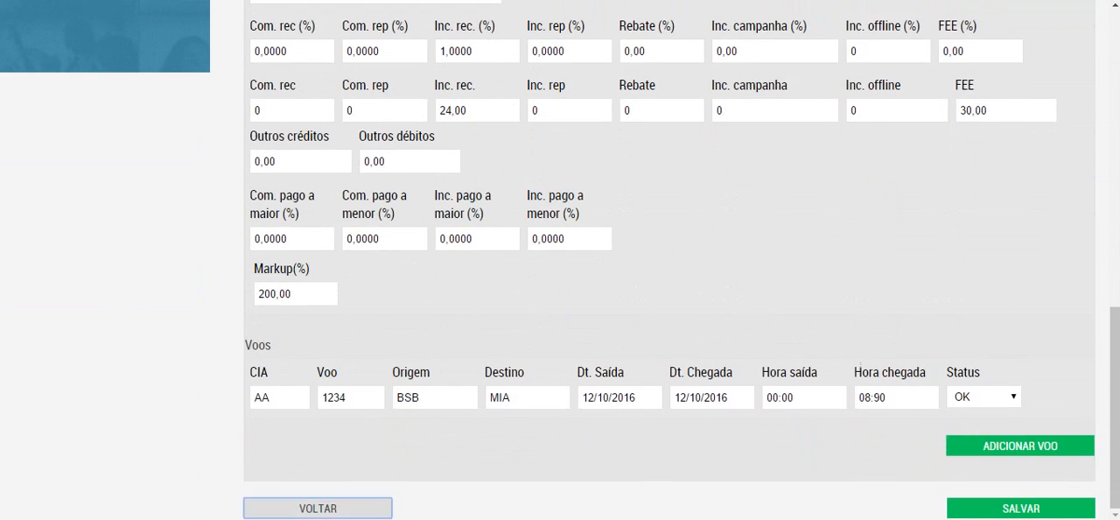
{"action": "left_click", "coordinate": [317, 507]}
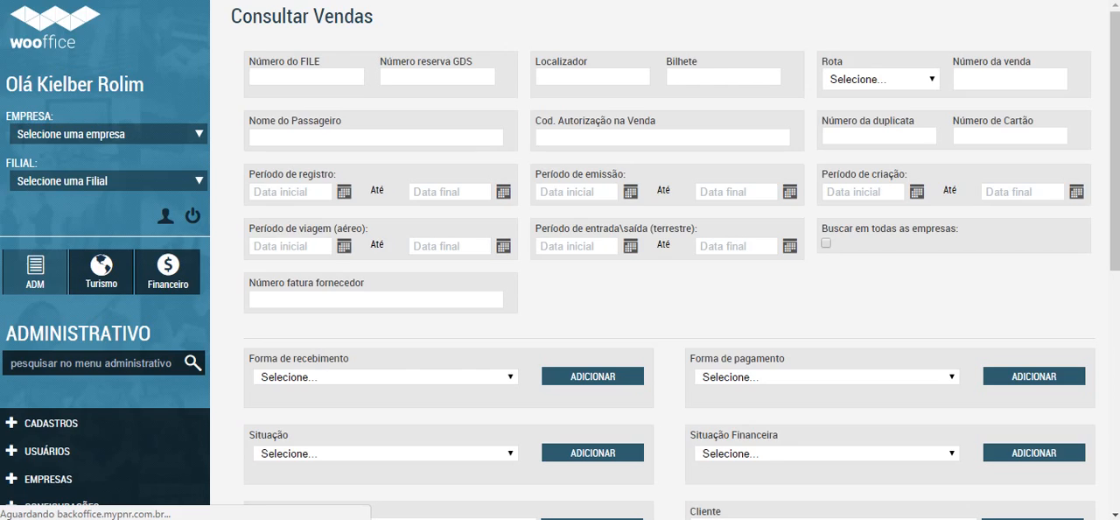
Step: Open the Faturas Aéreas page of the air reconciliation area from the sales query
{"action": "scroll", "coordinate": [560, 260], "scroll_direction": "down", "scroll_amount": 6}
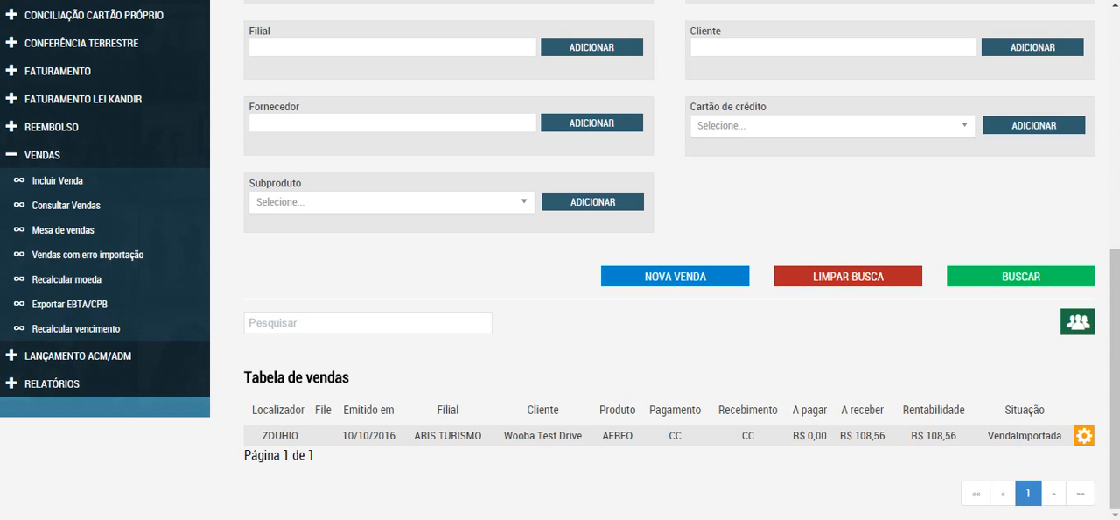
{"action": "left_click", "coordinate": [42, 155]}
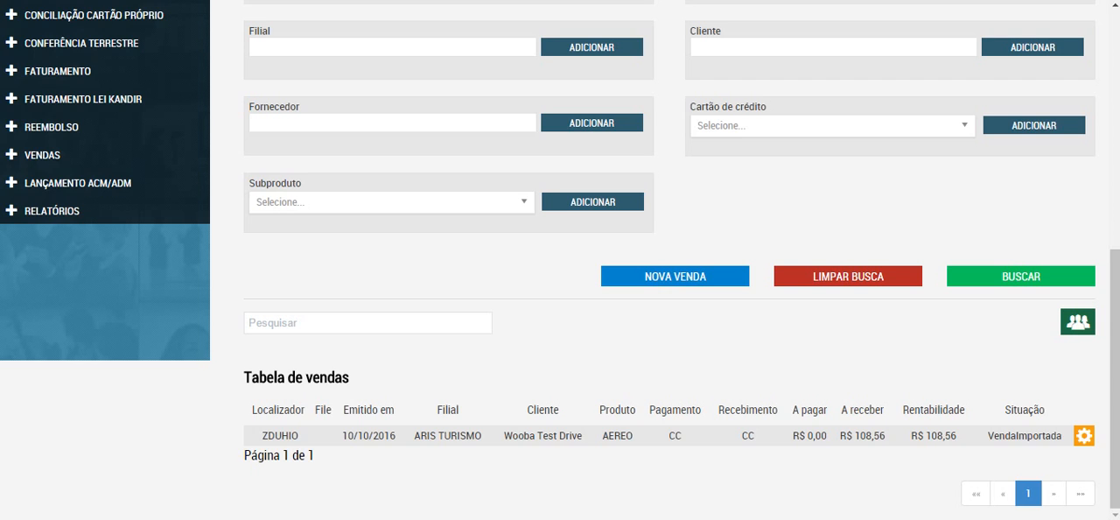
{"action": "scroll", "coordinate": [665, 262], "scroll_direction": "up", "scroll_amount": 2}
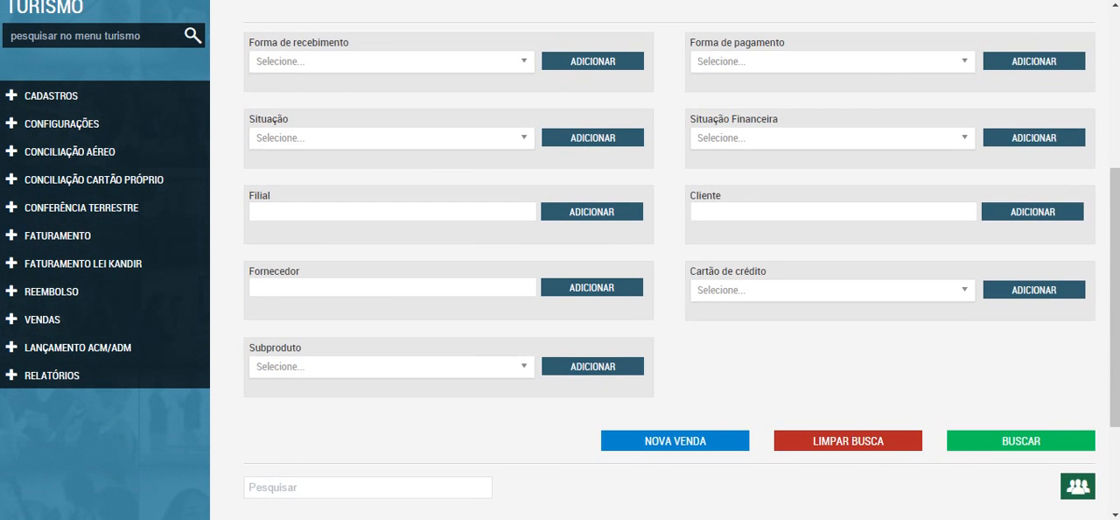
{"action": "left_click", "coordinate": [70, 151]}
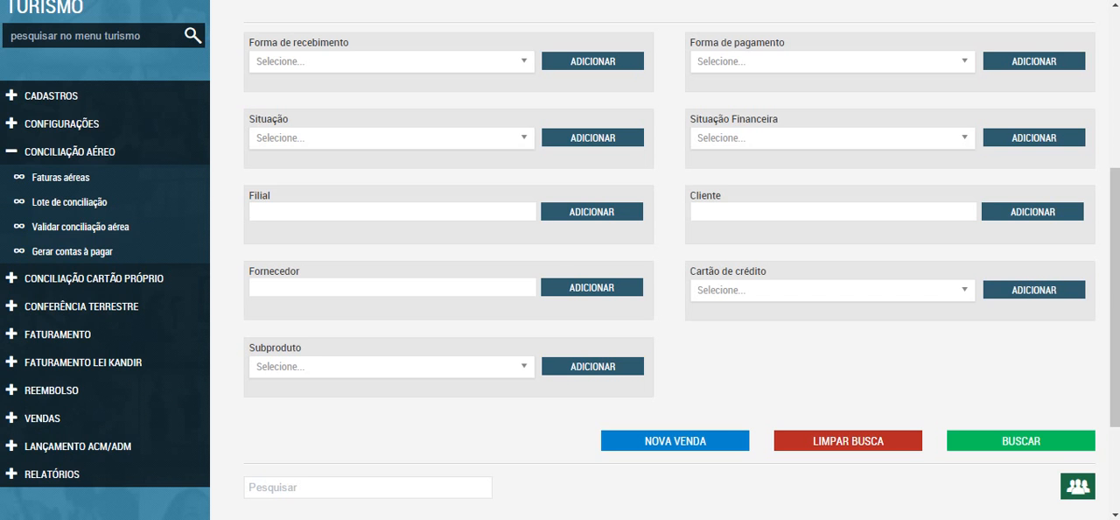
{"action": "left_click", "coordinate": [61, 177]}
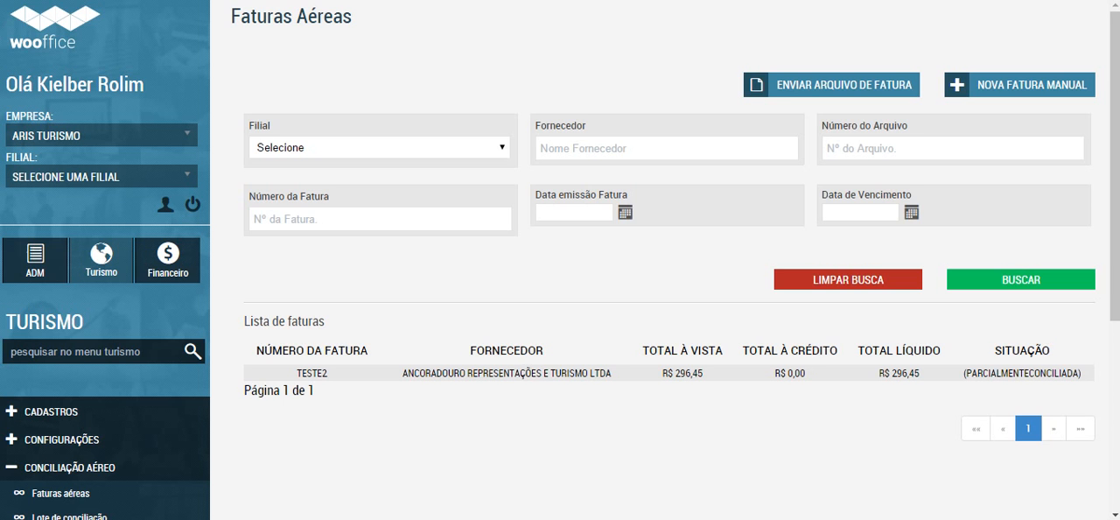
Step: Look over the Faturas Aéreas list and the Novo lote de conciliação filters and options, and return to Validar Conciliação
{"action": "scroll", "coordinate": [560, 263], "scroll_direction": "down", "scroll_amount": 4}
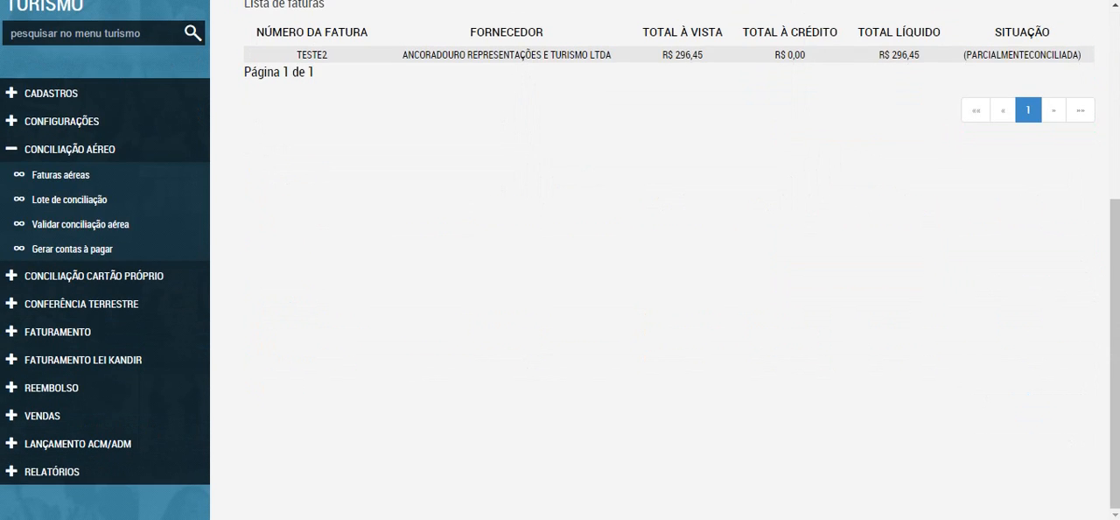
{"action": "left_click", "coordinate": [311, 54]}
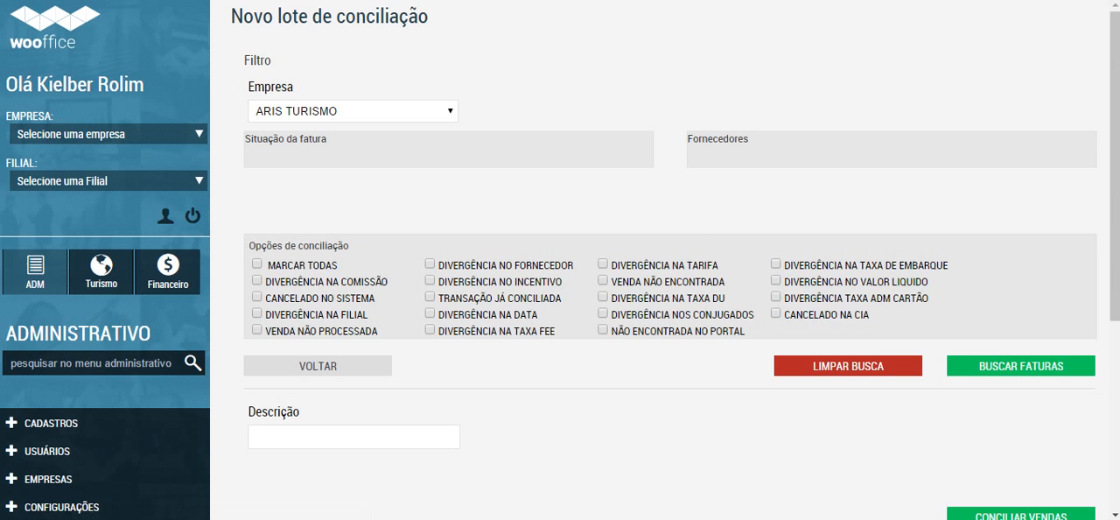
{"action": "scroll", "coordinate": [560, 263], "scroll_direction": "down", "scroll_amount": 4}
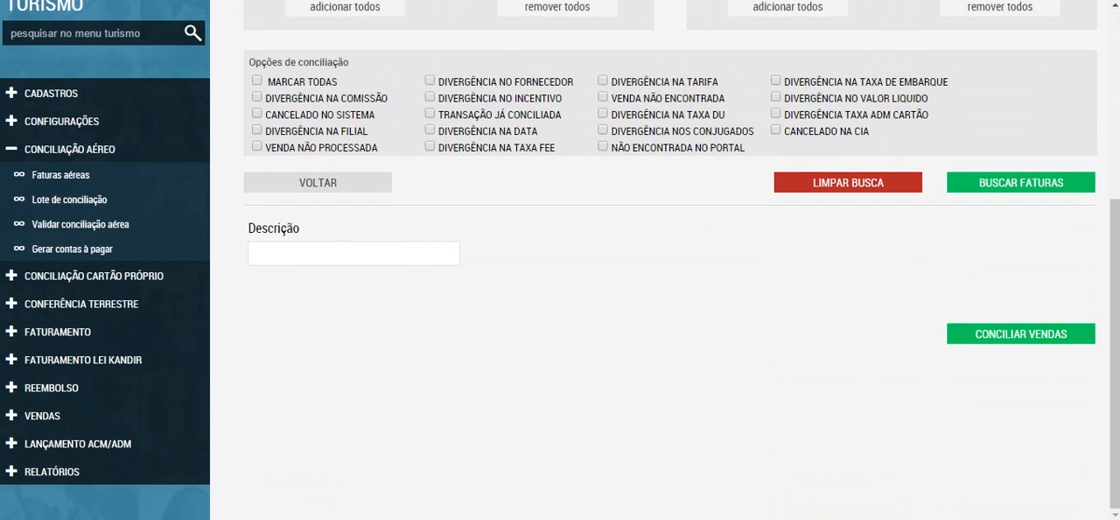
{"action": "scroll", "coordinate": [559, 263], "scroll_direction": "up", "scroll_amount": 3}
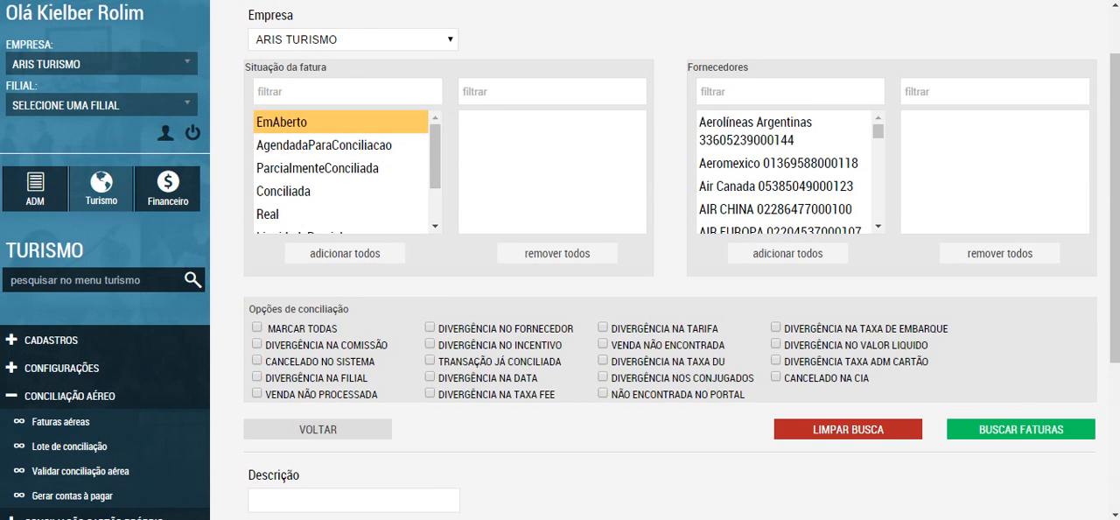
{"action": "left_click", "coordinate": [789, 91]}
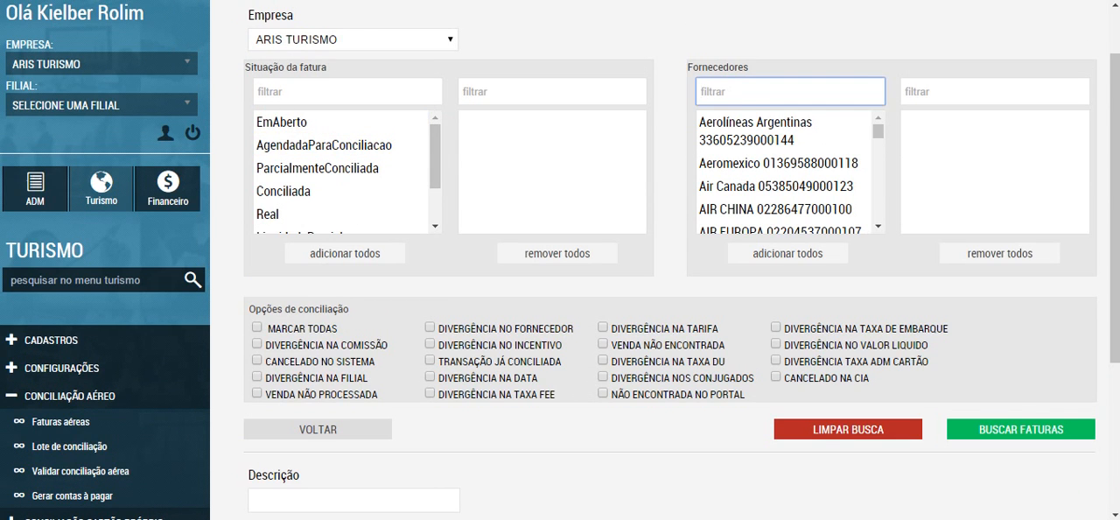
{"action": "scroll", "coordinate": [665, 263], "scroll_direction": "down", "scroll_amount": 3}
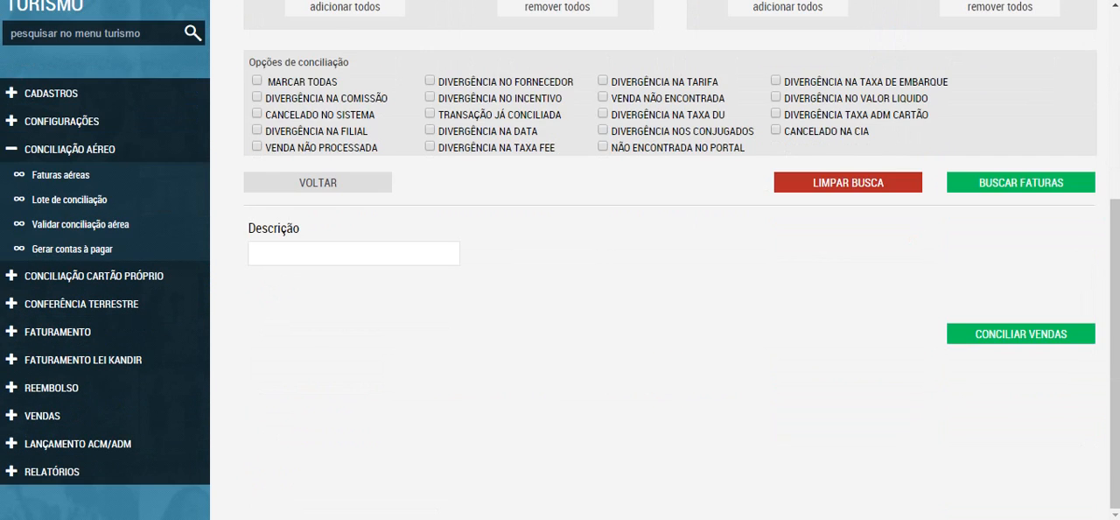
{"action": "left_click", "coordinate": [317, 183]}
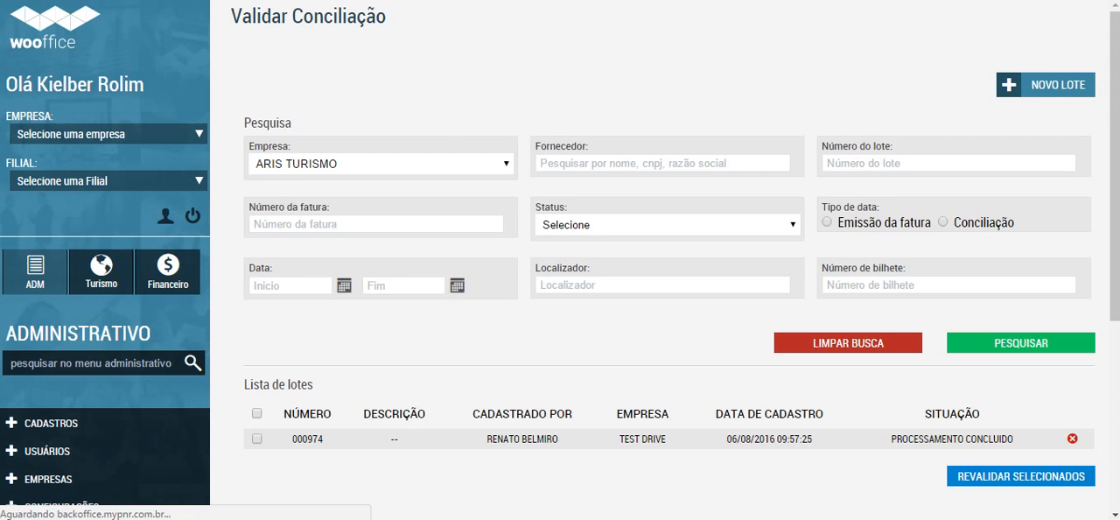
Step: Open the details of reconciliation lot 000974 and expand the invoice item Z6TVKA to show its related sale items
{"action": "scroll", "coordinate": [665, 262], "scroll_direction": "down", "scroll_amount": 2}
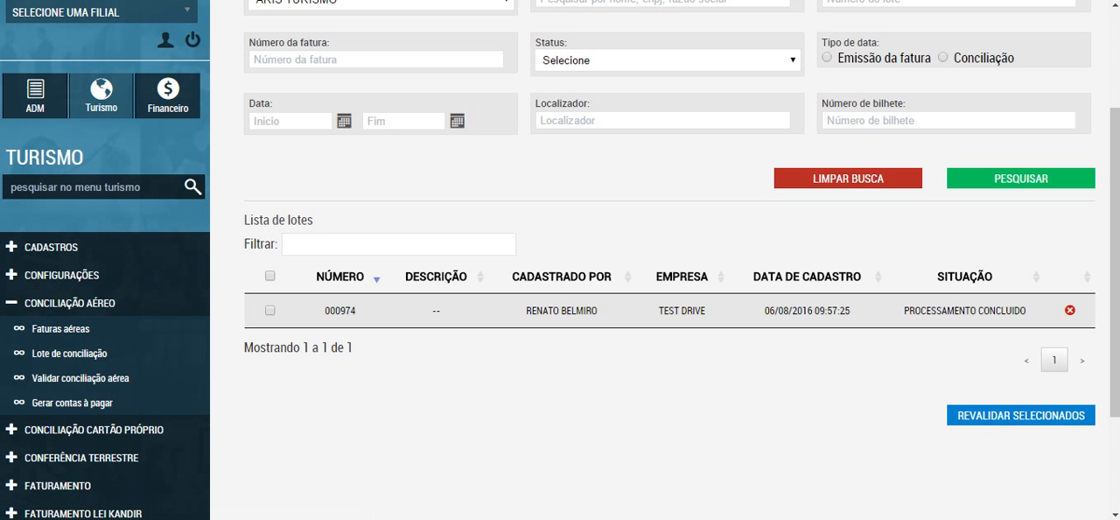
{"action": "left_click", "coordinate": [561, 310]}
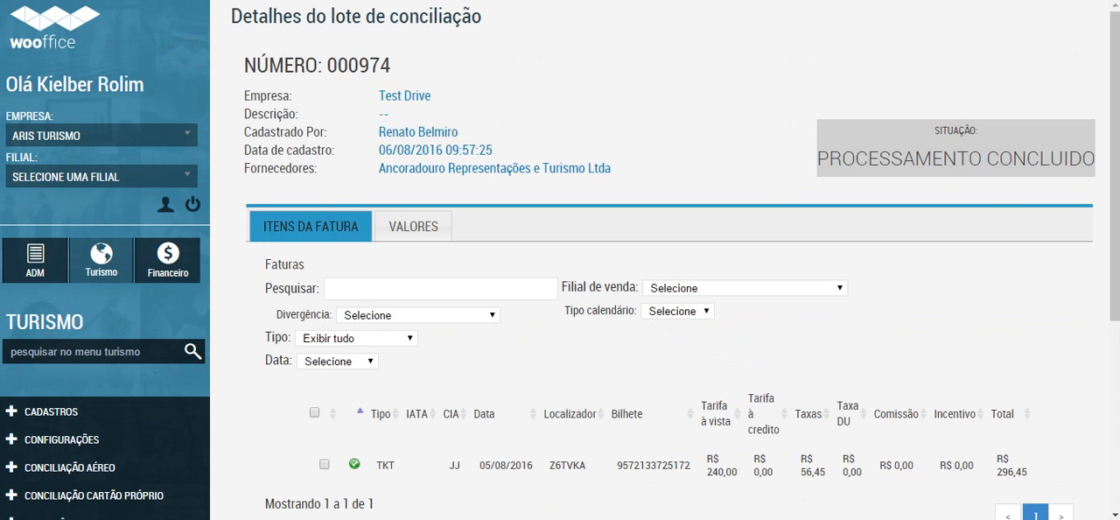
{"action": "scroll", "coordinate": [665, 263], "scroll_direction": "down", "scroll_amount": 1}
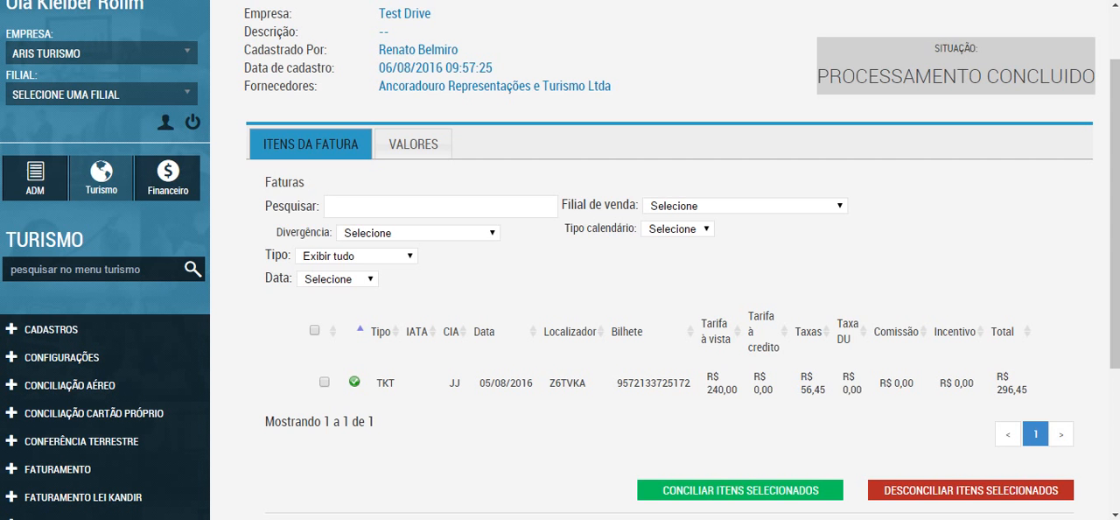
{"action": "left_click", "coordinate": [567, 382]}
{"action": "scroll", "coordinate": [567, 382], "scroll_direction": "down", "scroll_amount": 2}
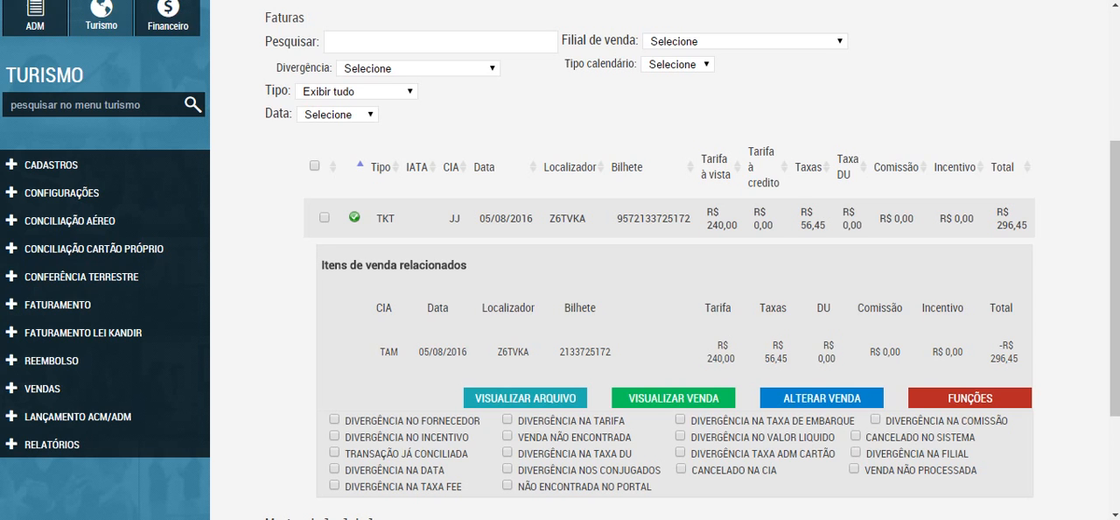
Step: Examine the Divergência filter options for the lot's invoice items without choosing one
{"action": "left_click", "coordinate": [419, 69]}
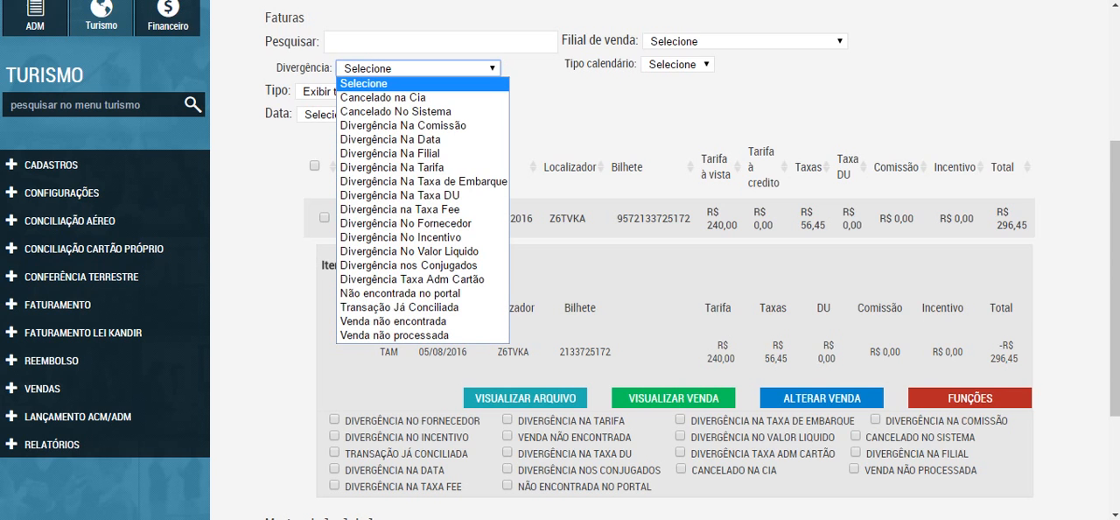
{"action": "left_click", "coordinate": [418, 69]}
{"action": "left_click", "coordinate": [418, 68]}
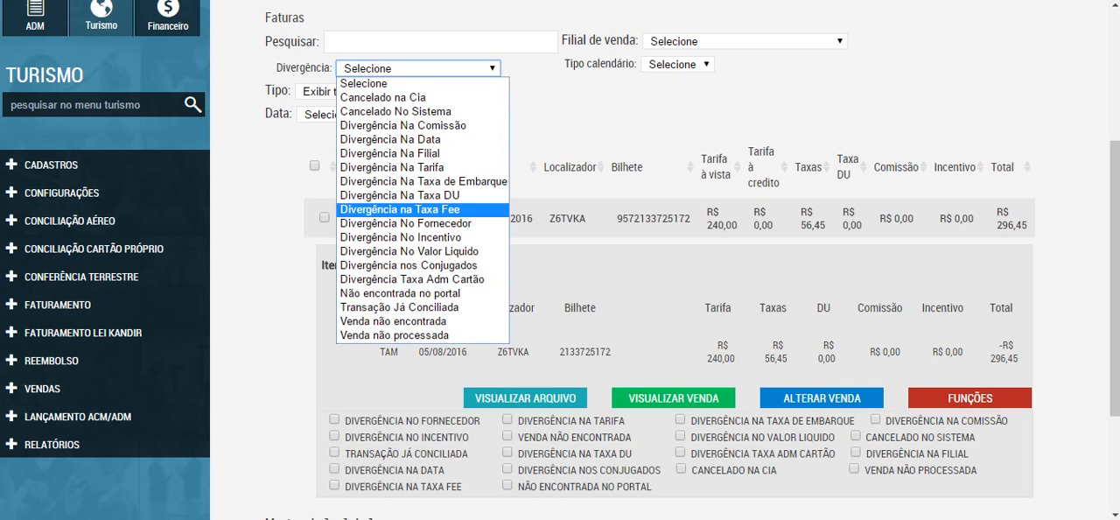
{"action": "left_click", "coordinate": [264, 210]}
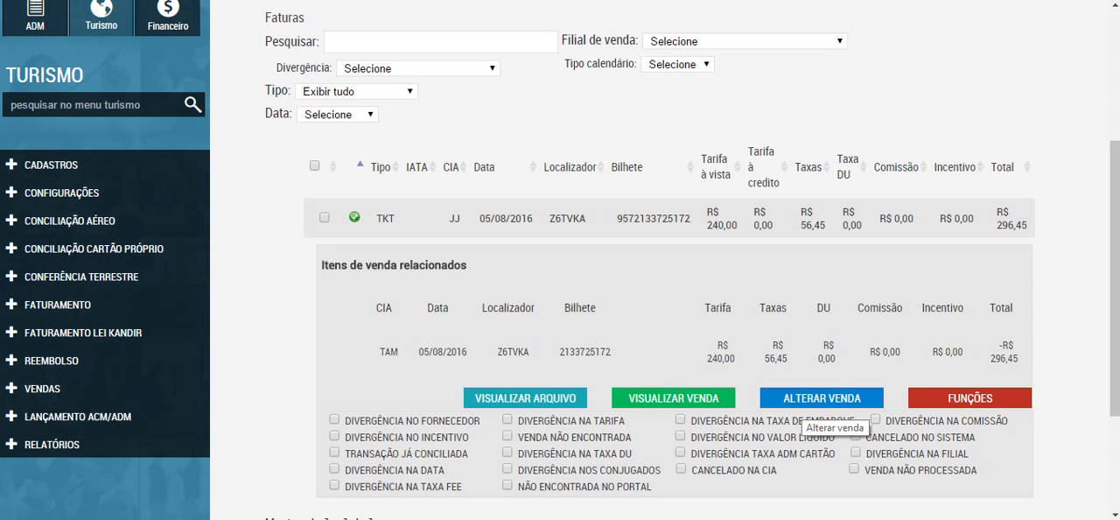
Step: Inspect Tx embarque in the related item's sale alteration form, cancel without changes, and view the sale's details
{"action": "left_click", "coordinate": [804, 403]}
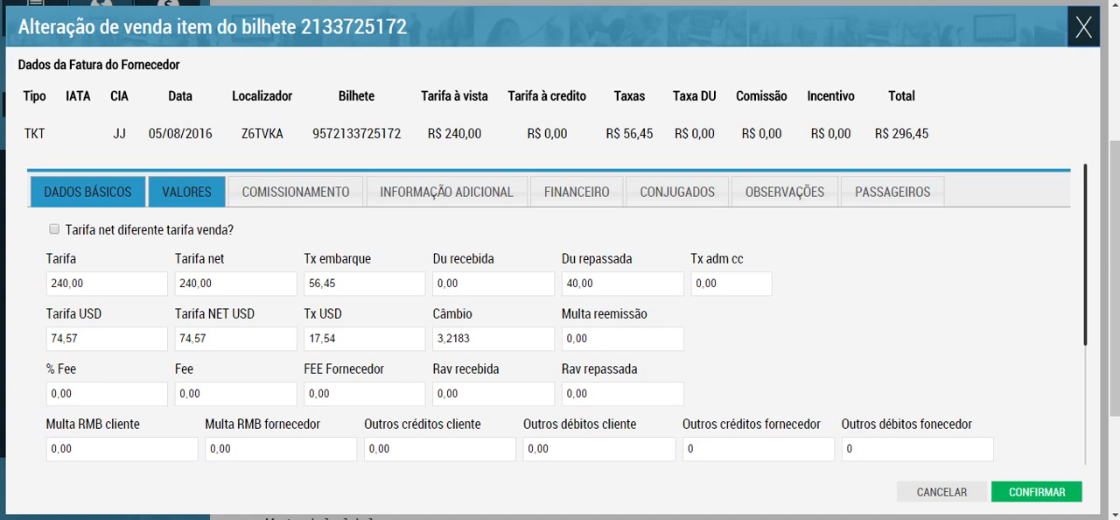
{"action": "double_click", "coordinate": [337, 283]}
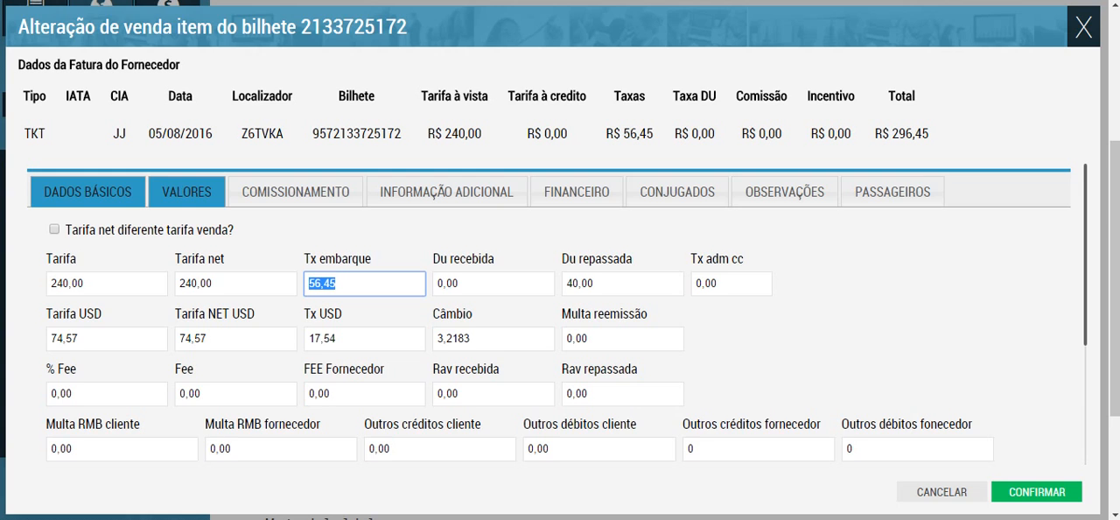
{"action": "left_click", "coordinate": [941, 492]}
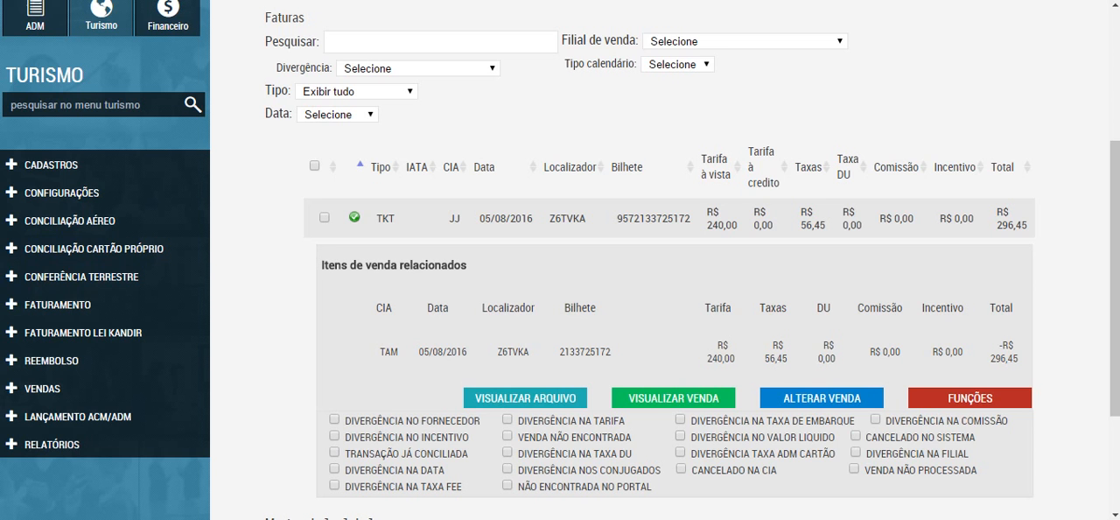
{"action": "left_click", "coordinate": [673, 399]}
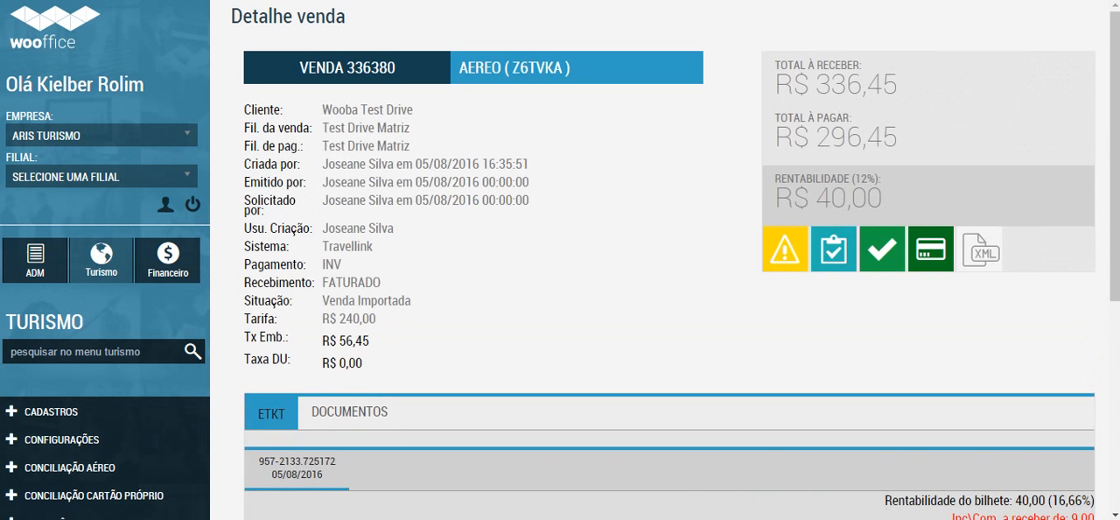
Step: Review the ETKT ticket's Cliente and Fornecedor values in the sale details and compare them with the lot's related sale item
{"action": "scroll", "coordinate": [665, 262], "scroll_direction": "down", "scroll_amount": 4}
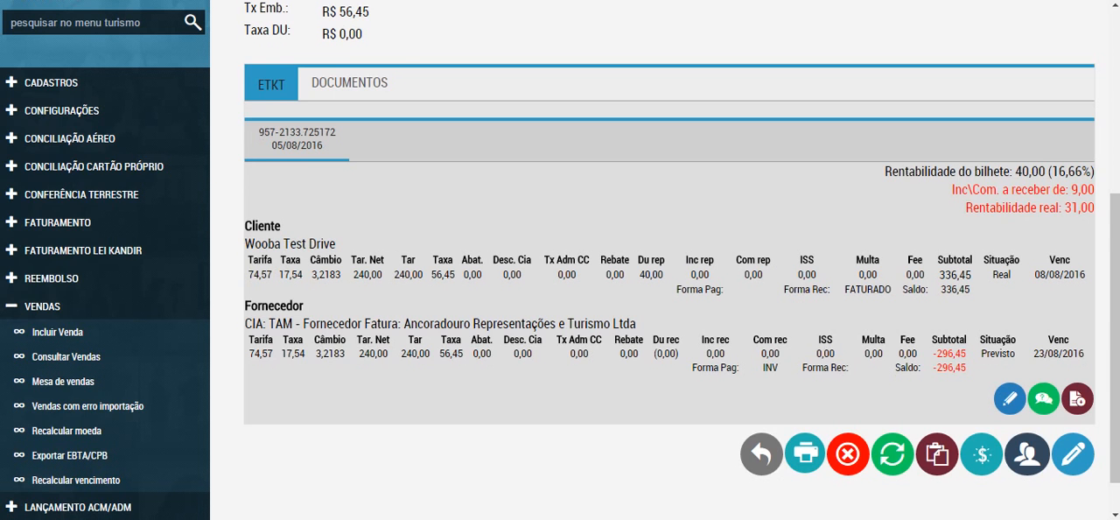
{"action": "key", "text": "ctrl+w"}
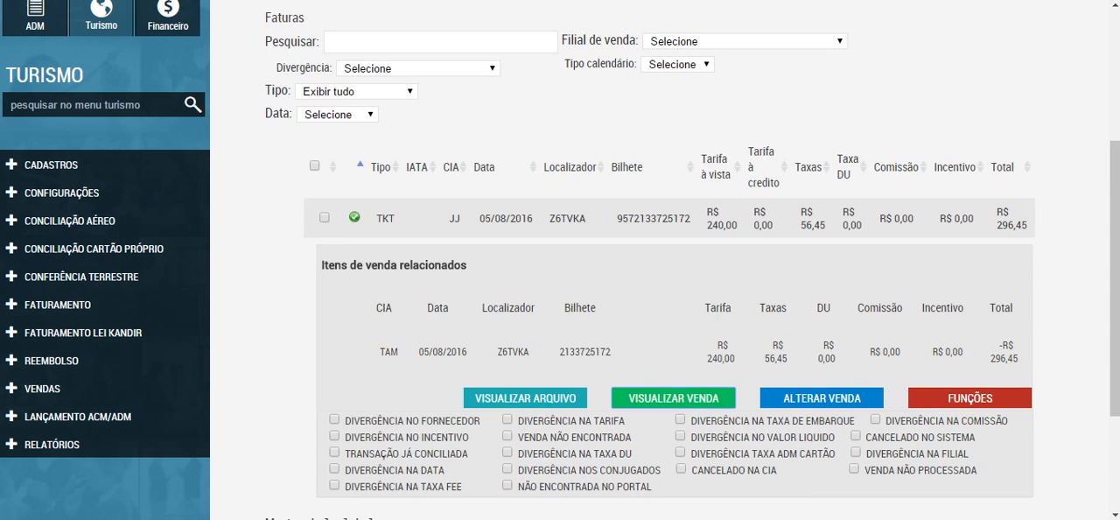
{"action": "key", "text": "ctrl+Tab"}
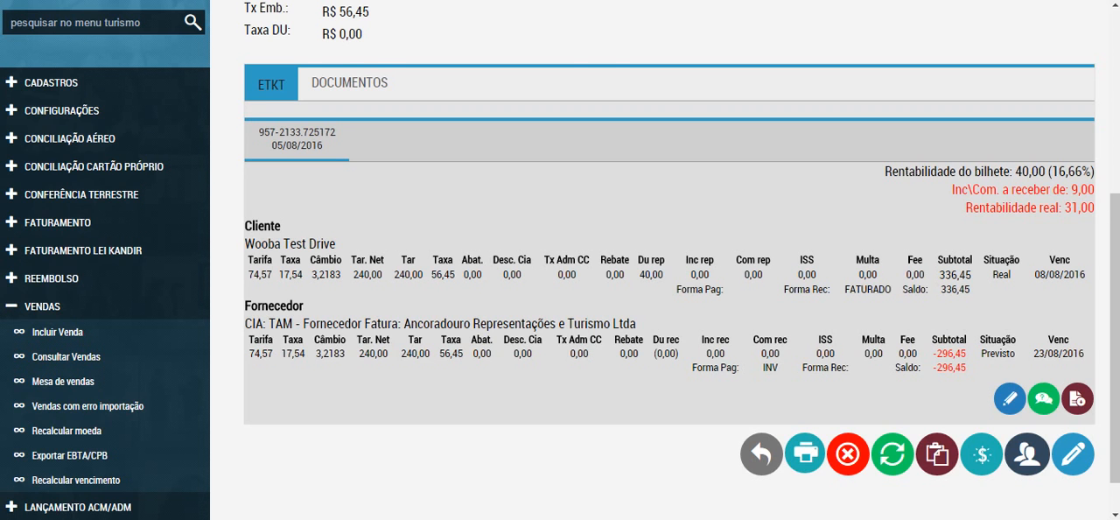
{"action": "key", "text": "ctrl+Tab"}
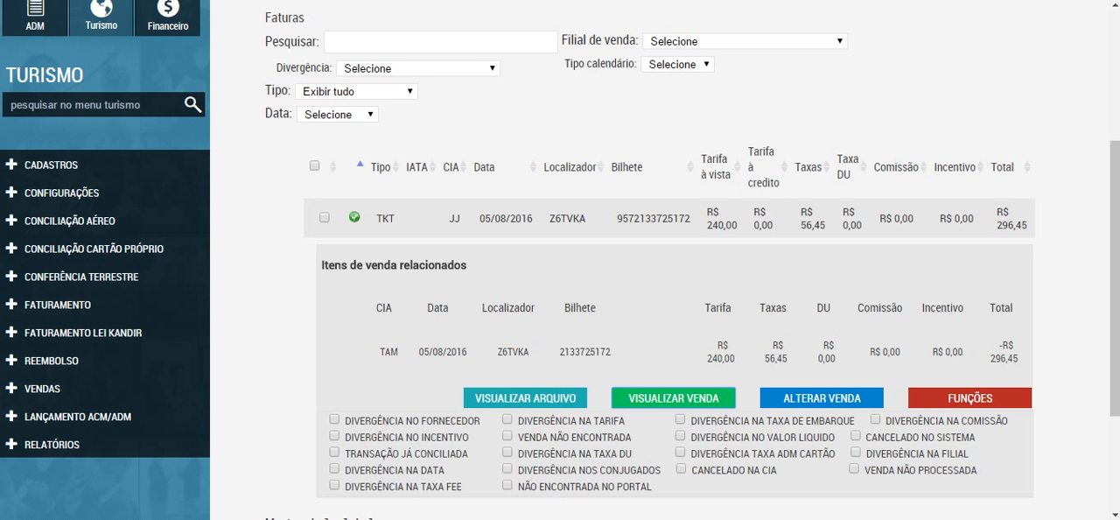
Step: Inspect the Detalhes do Arquivo of invoice item Z6TVKA, and look over the functions offered for its related sale item
{"action": "left_click", "coordinate": [525, 397]}
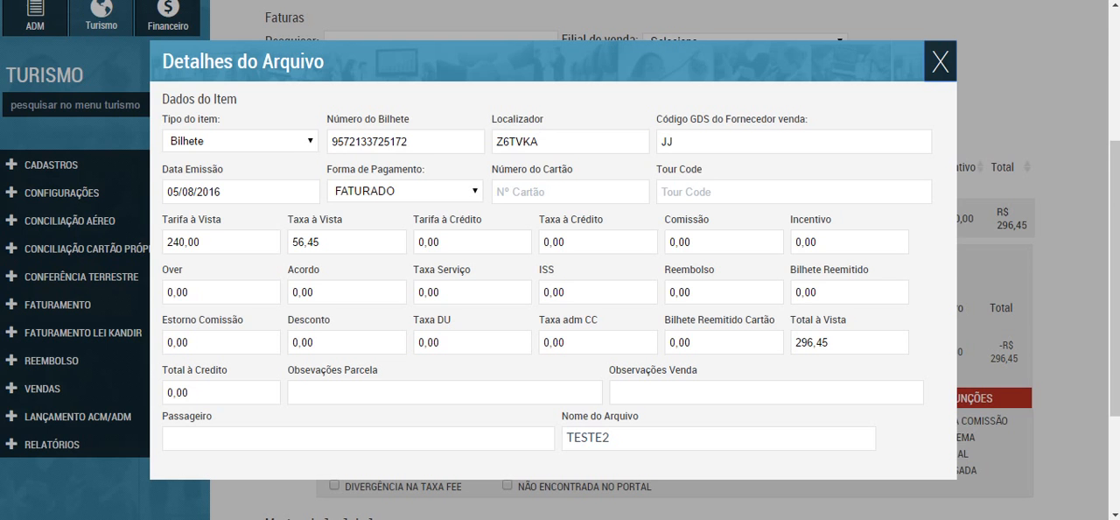
{"action": "left_click", "coordinate": [940, 62]}
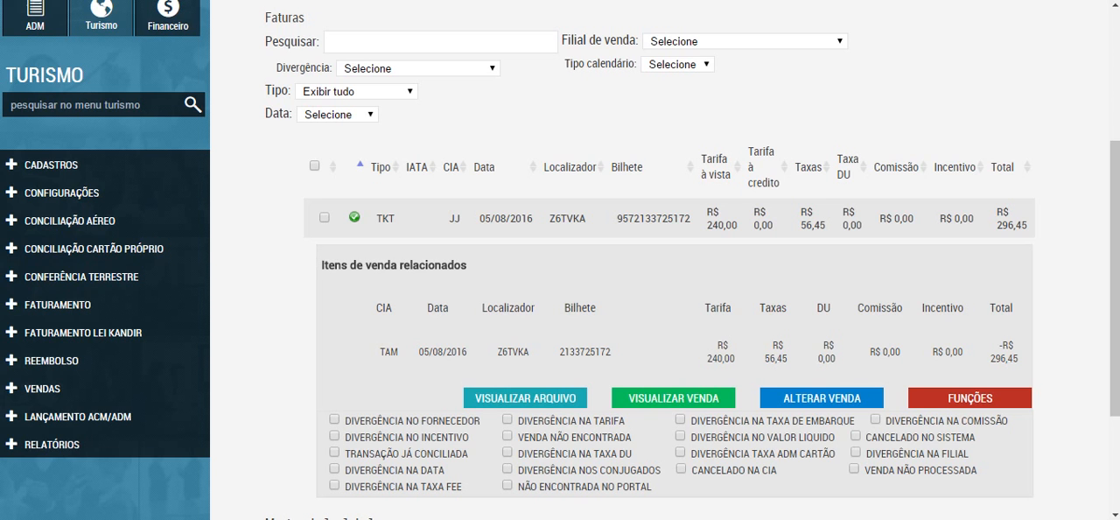
{"action": "left_click", "coordinate": [969, 398]}
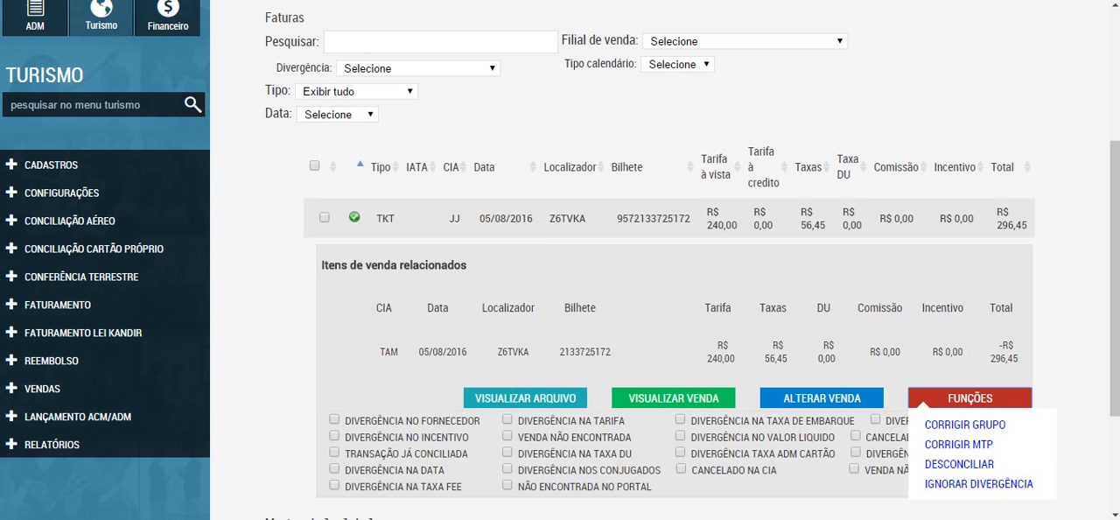
{"action": "scroll", "coordinate": [559, 263], "scroll_direction": "down", "scroll_amount": 1}
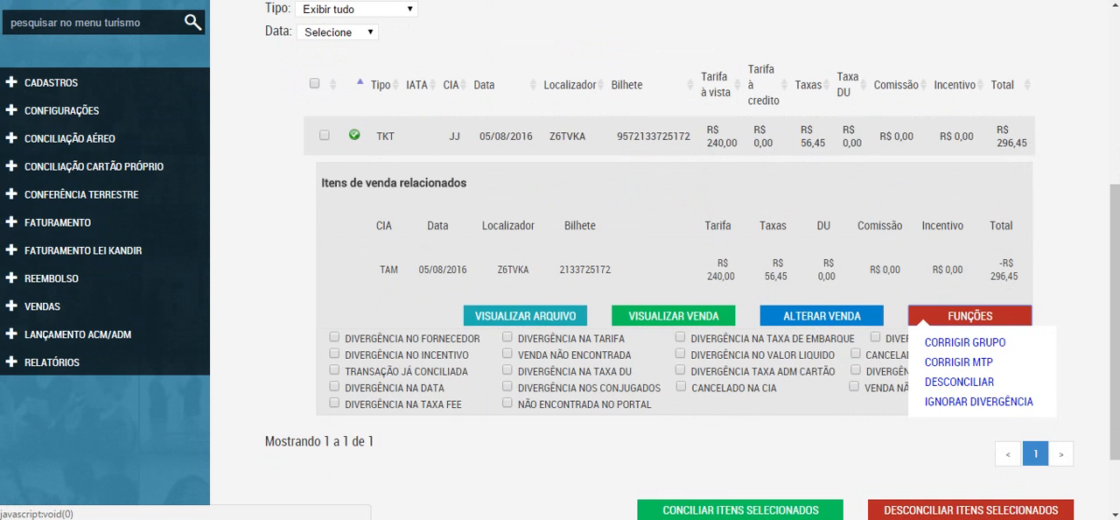
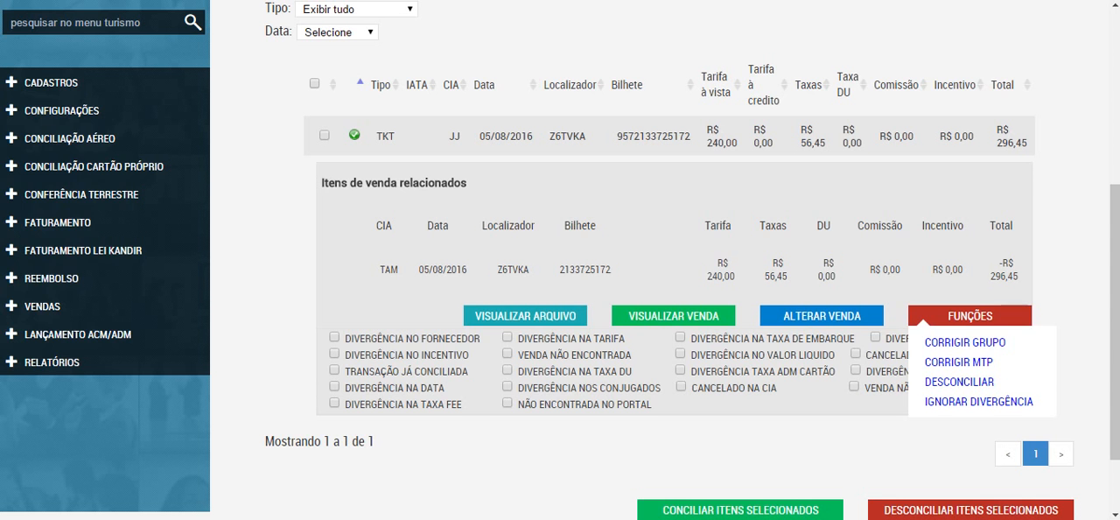
Step: Examine the Divergência filter options for the lot's invoice items, check the lot's Valores, and return to Itens da Fatura
{"action": "scroll", "coordinate": [669, 350], "scroll_direction": "up", "scroll_amount": 2}
{"action": "scroll", "coordinate": [670, 350], "scroll_direction": "up", "scroll_amount": 1}
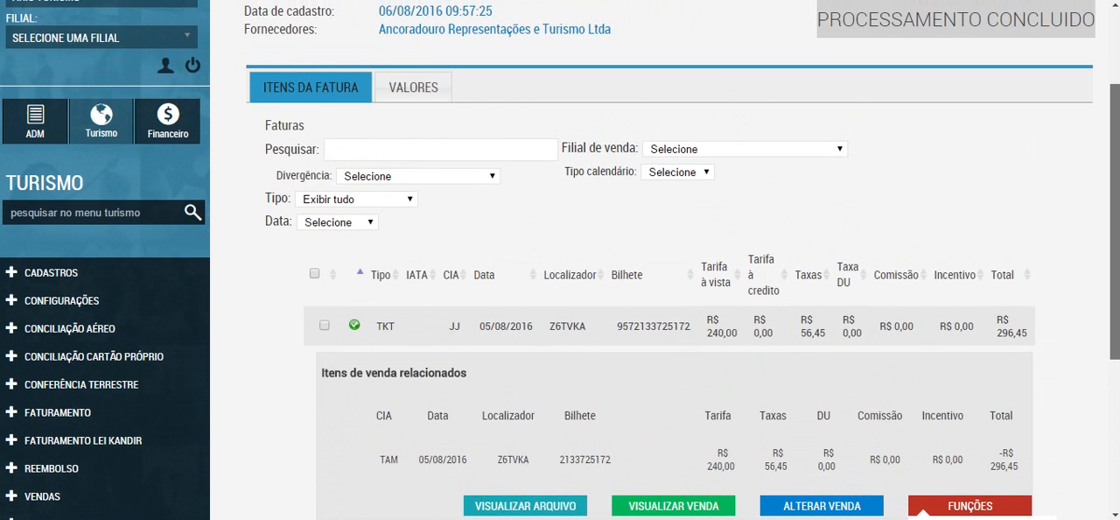
{"action": "left_click", "coordinate": [418, 175]}
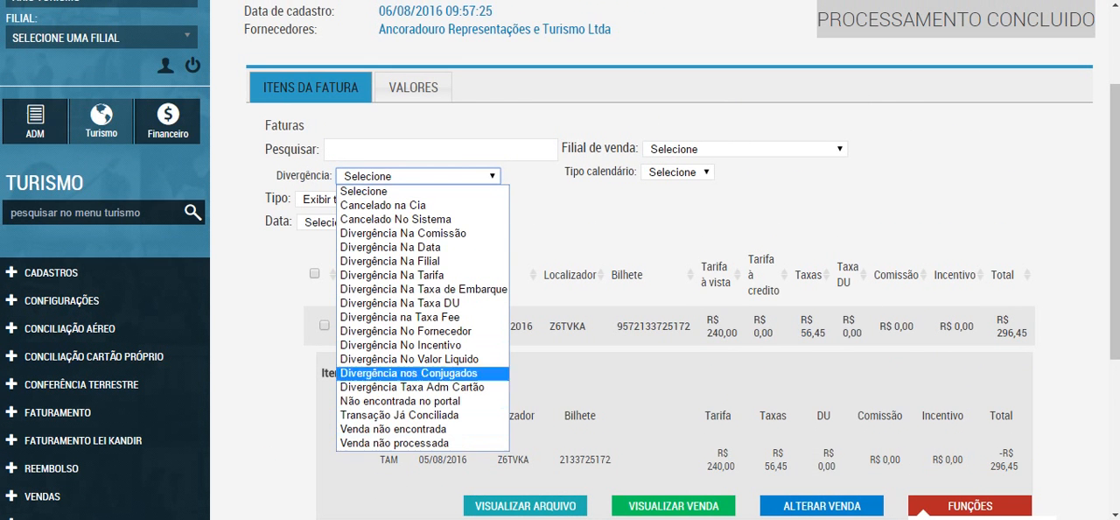
{"action": "left_click", "coordinate": [413, 88]}
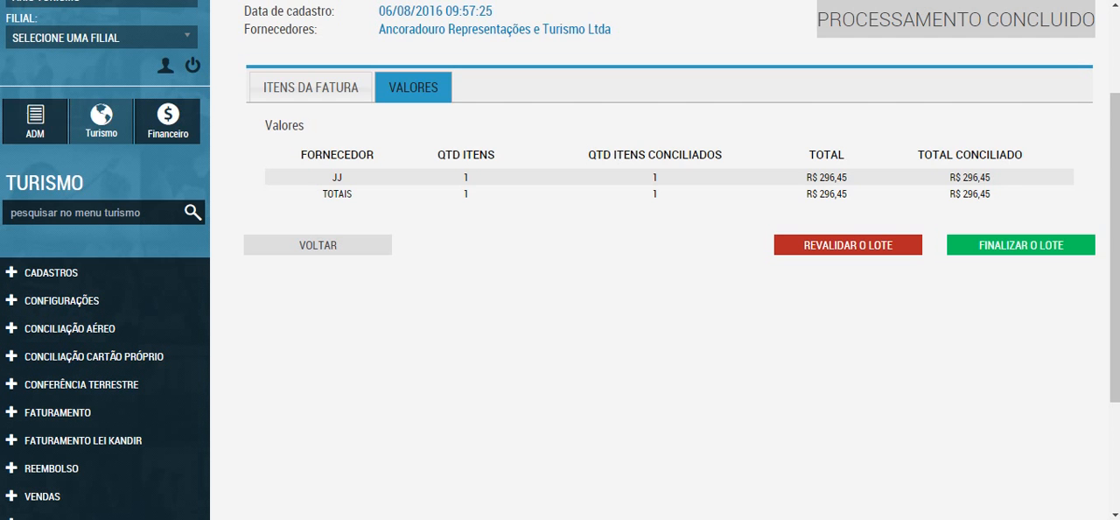
{"action": "left_click", "coordinate": [311, 88]}
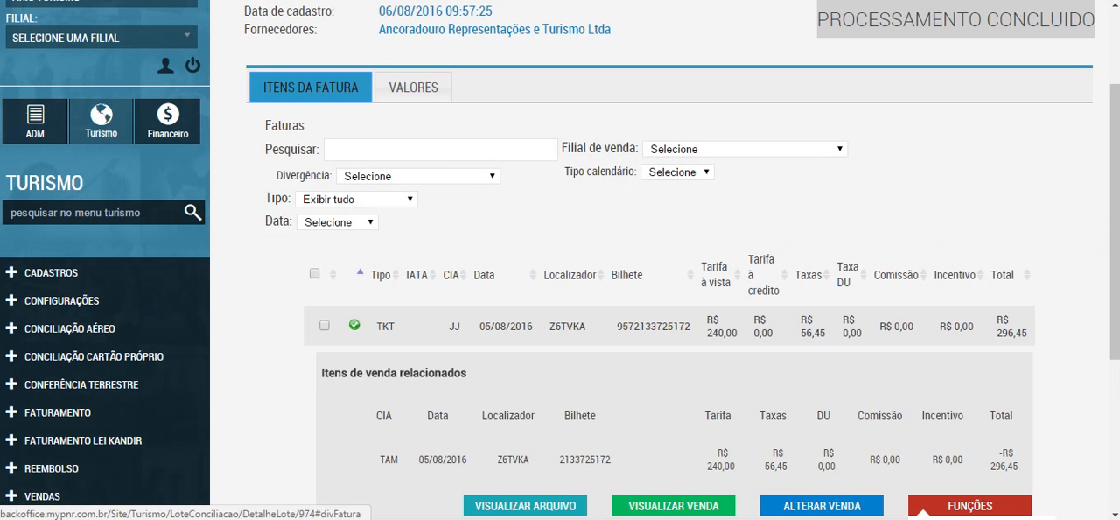
{"action": "scroll", "coordinate": [665, 262], "scroll_direction": "down", "scroll_amount": 3}
{"action": "scroll", "coordinate": [665, 262], "scroll_direction": "up", "scroll_amount": 3}
Step: Open Lote de Duplicata under Faturamento and look over the sections of the Criar lote duplicata form
{"action": "left_click", "coordinate": [69, 329]}
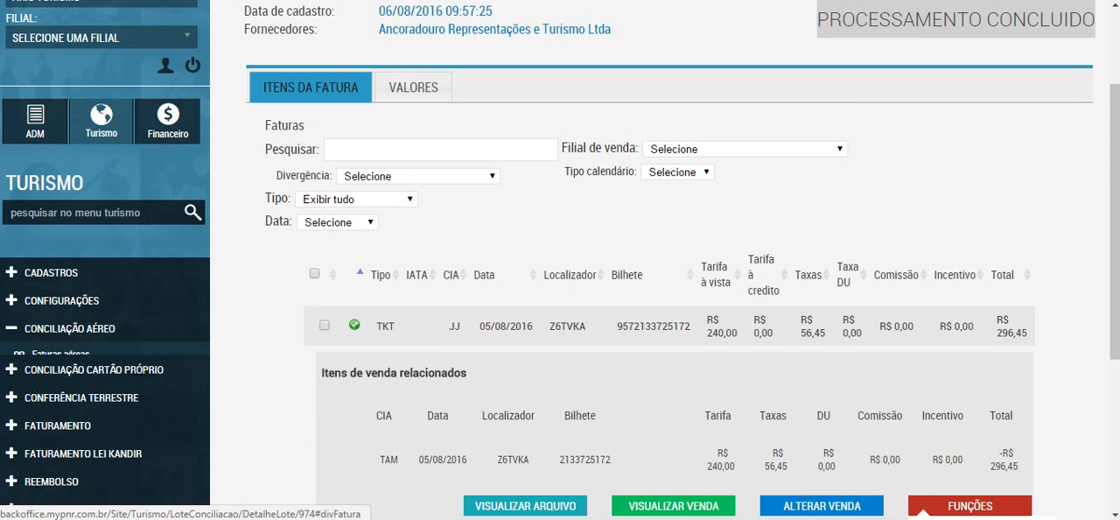
{"action": "scroll", "coordinate": [70, 328], "scroll_direction": "down", "scroll_amount": 2}
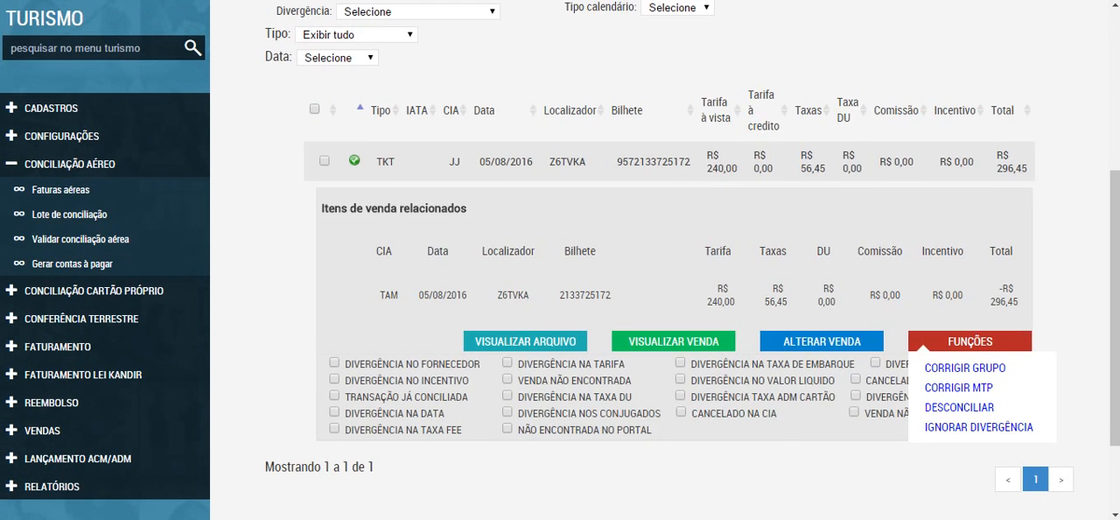
{"action": "left_click", "coordinate": [58, 346]}
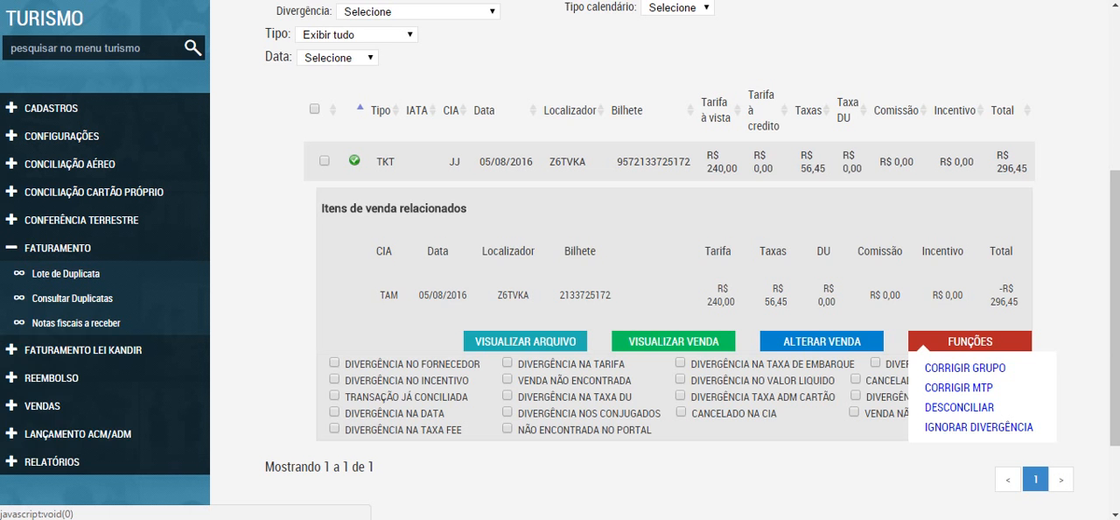
{"action": "left_click", "coordinate": [959, 407]}
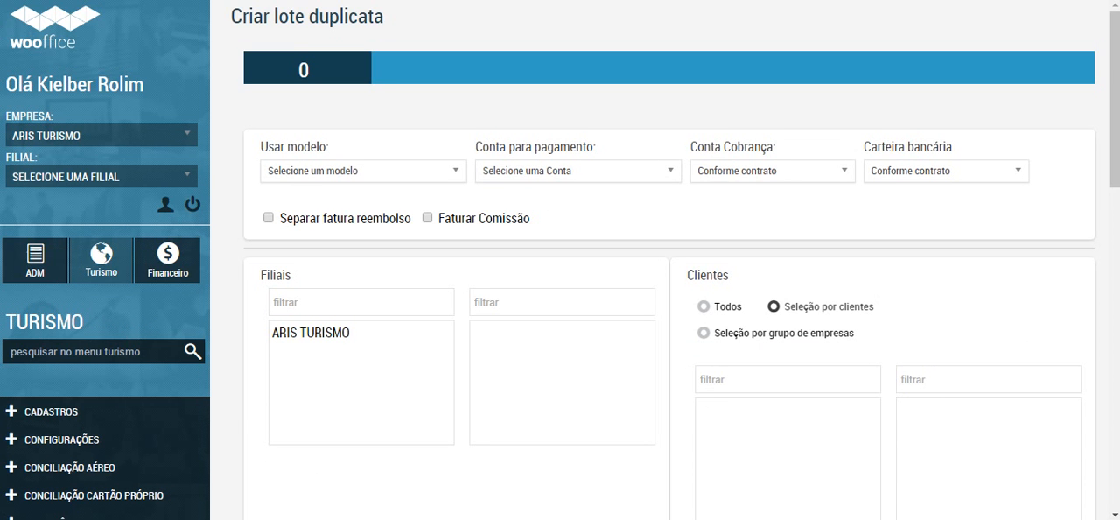
{"action": "scroll", "coordinate": [669, 263], "scroll_direction": "down", "scroll_amount": 10}
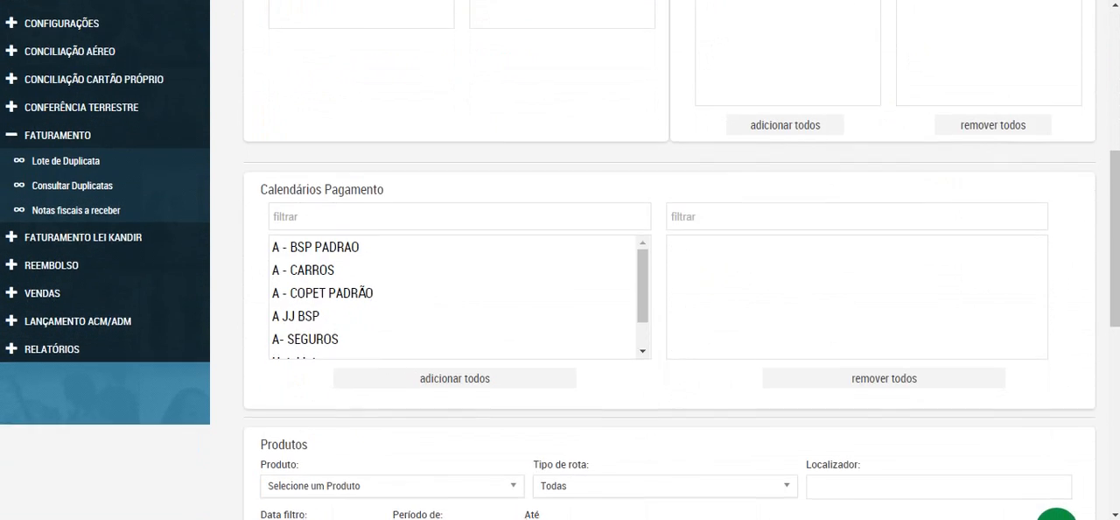
{"action": "scroll", "coordinate": [669, 262], "scroll_direction": "down", "scroll_amount": 5}
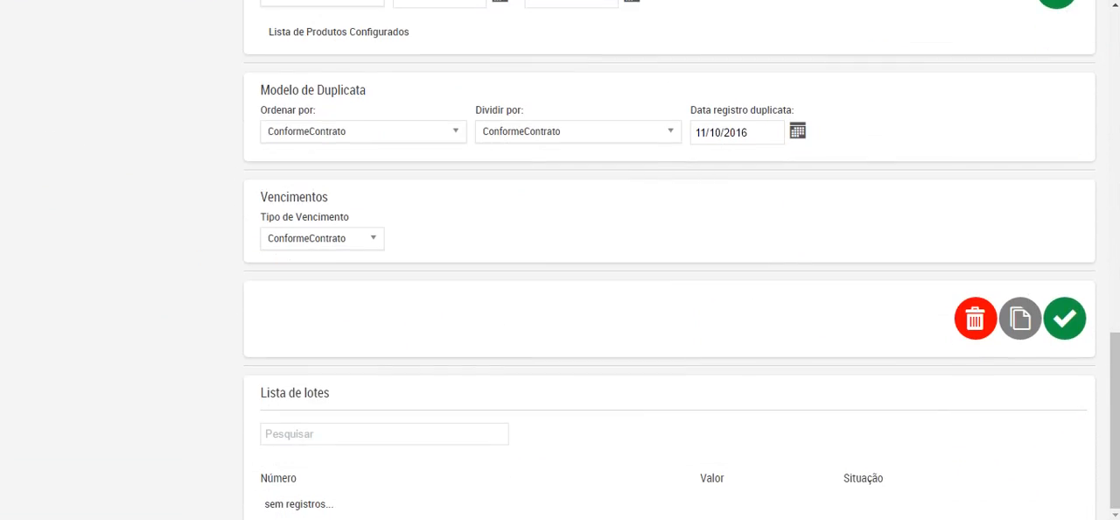
{"action": "scroll", "coordinate": [669, 262], "scroll_direction": "up", "scroll_amount": 12}
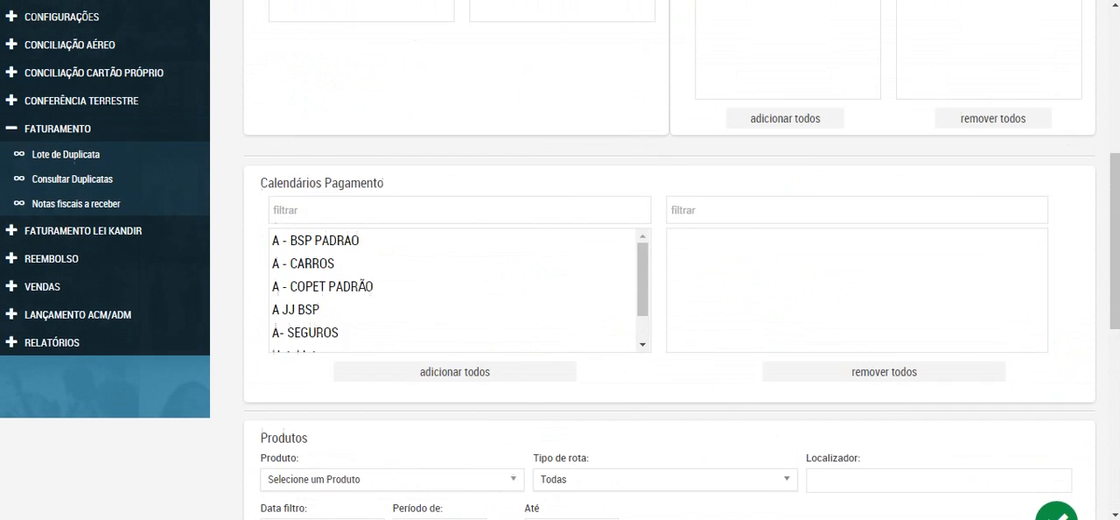
{"action": "scroll", "coordinate": [669, 262], "scroll_direction": "up", "scroll_amount": 6}
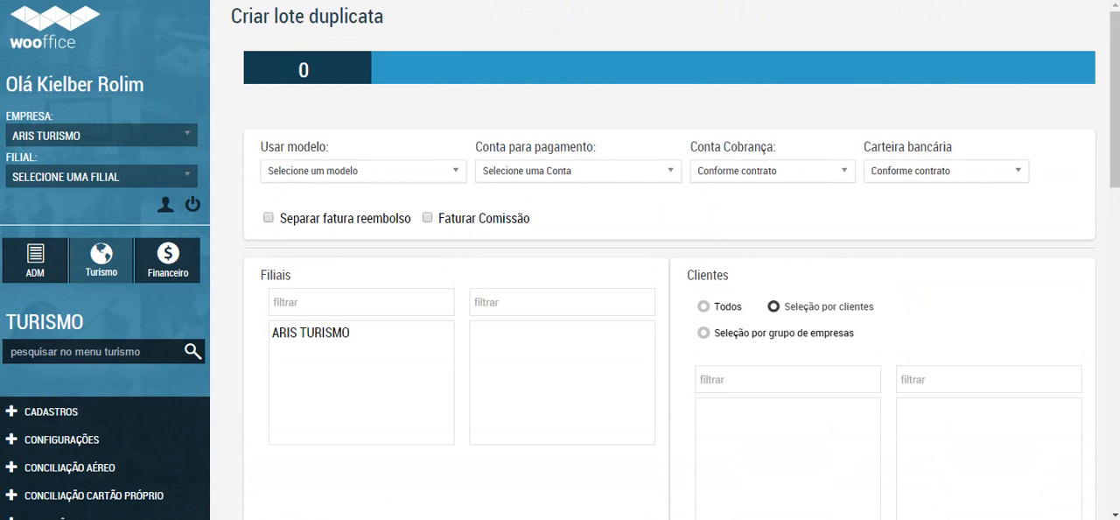
Step: Inspect the options for Conta para pagamento and Conta Cobrança in the duplicata lot without choosing any
{"action": "left_click", "coordinate": [578, 171]}
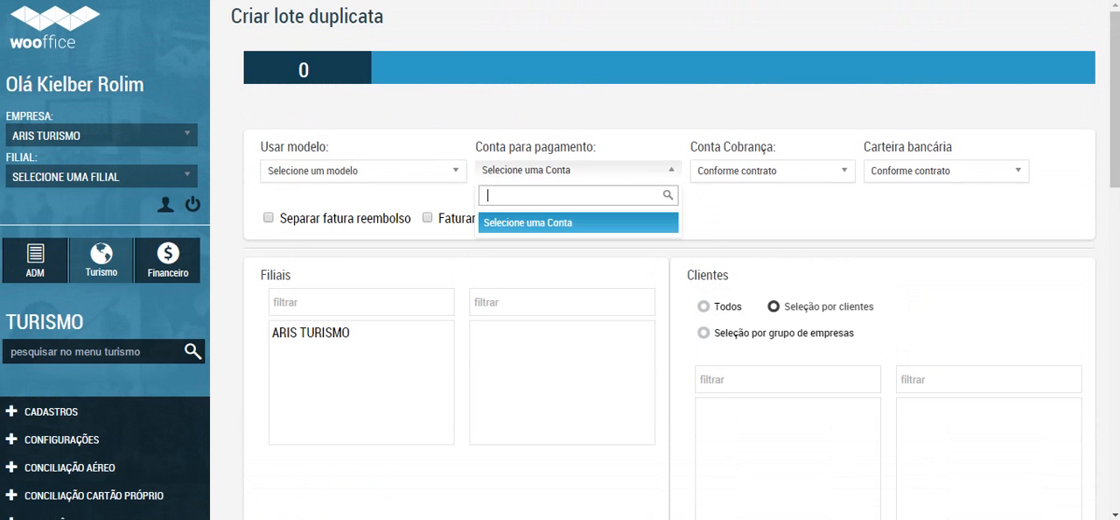
{"action": "left_click", "coordinate": [577, 171]}
{"action": "left_click", "coordinate": [577, 170]}
{"action": "left_click", "coordinate": [578, 171]}
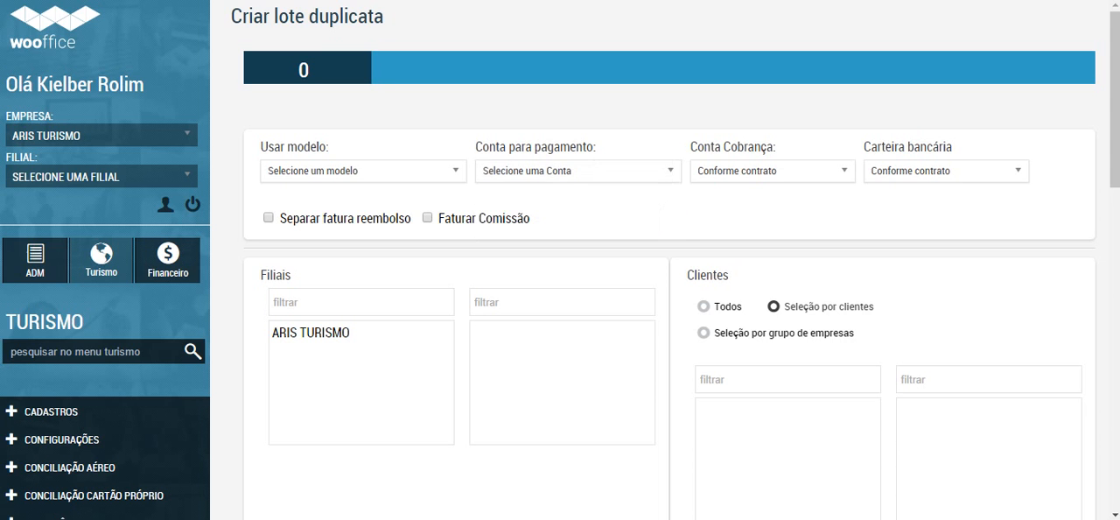
{"action": "left_click", "coordinate": [577, 171]}
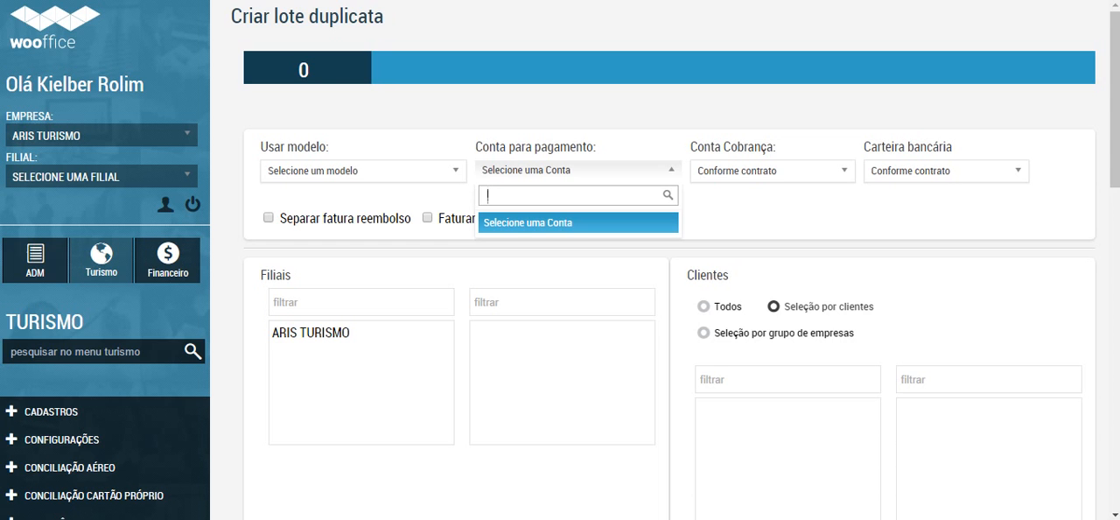
{"action": "left_click", "coordinate": [771, 171]}
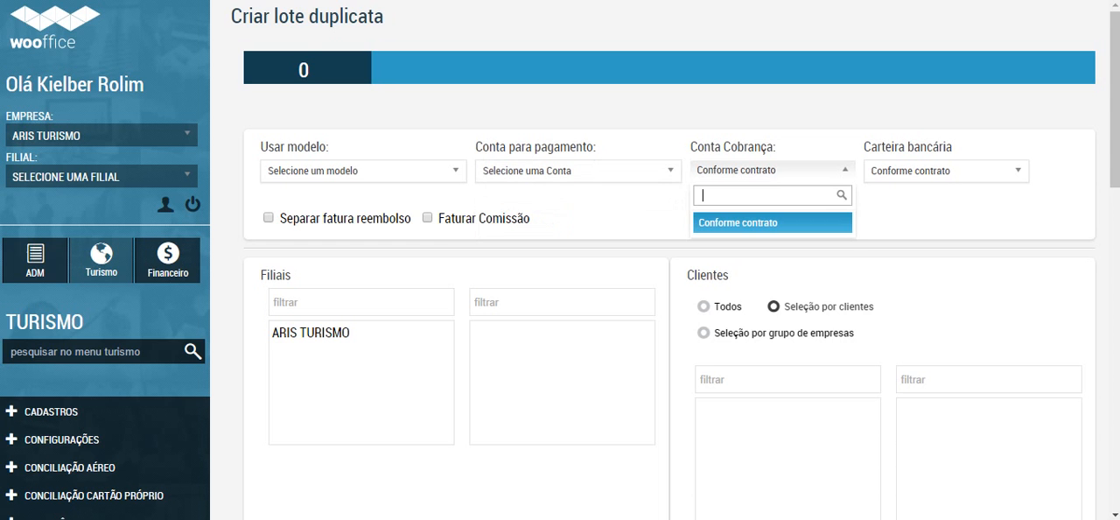
{"action": "left_click", "coordinate": [577, 171]}
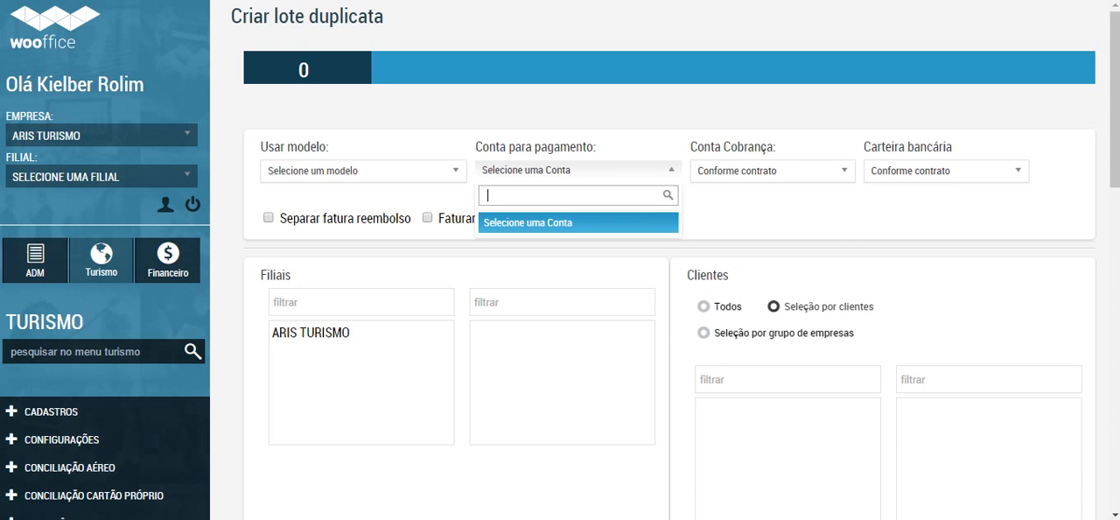
{"action": "left_click", "coordinate": [772, 171]}
{"action": "left_click", "coordinate": [577, 171]}
{"action": "left_click", "coordinate": [577, 171]}
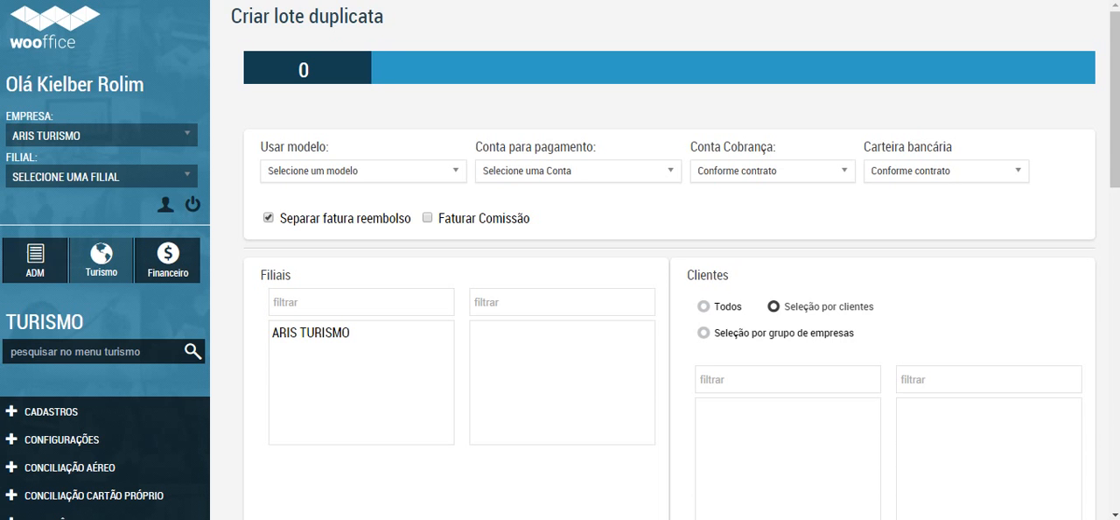
Step: Try the Separar fatura reembolso and Faturar Comissão options, leaving both disabled
{"action": "left_click", "coordinate": [268, 217]}
{"action": "left_click", "coordinate": [269, 217]}
{"action": "left_click", "coordinate": [427, 217]}
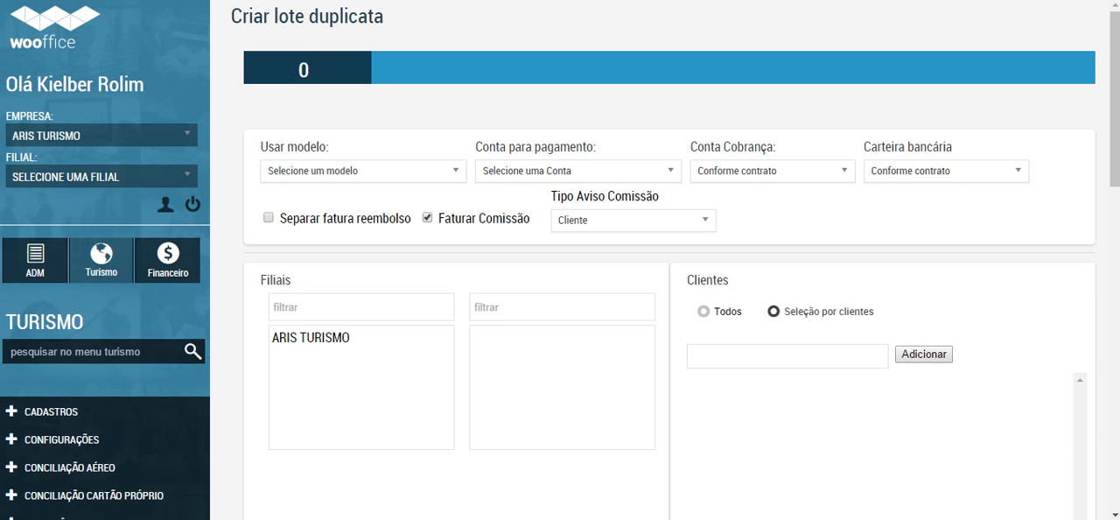
{"action": "left_click", "coordinate": [427, 218]}
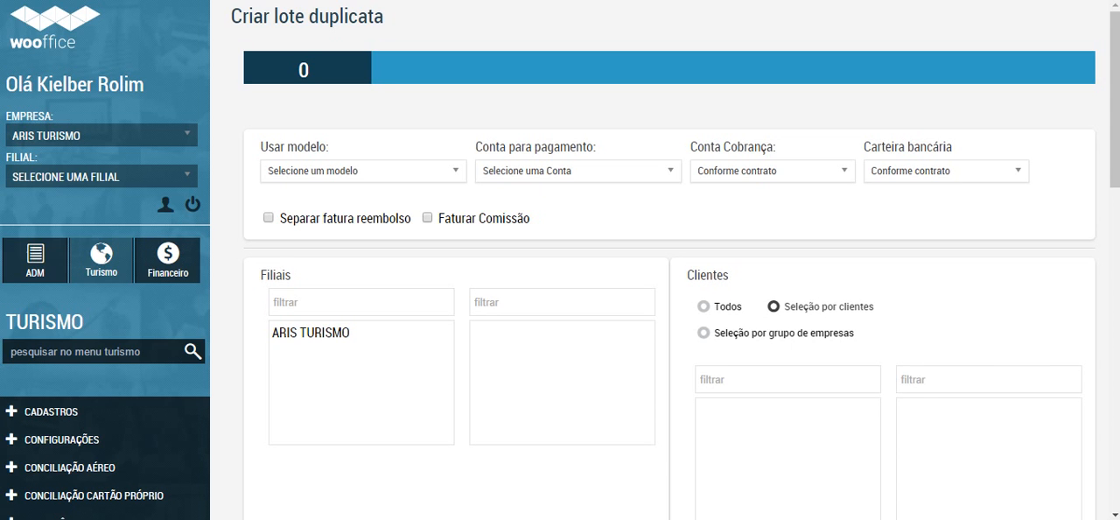
Step: Add the ARIS TURISMO branch to the selected Filiais of the duplicata lot
{"action": "scroll", "coordinate": [423, 241], "scroll_direction": "down", "scroll_amount": 1}
{"action": "left_click", "coordinate": [360, 220]}
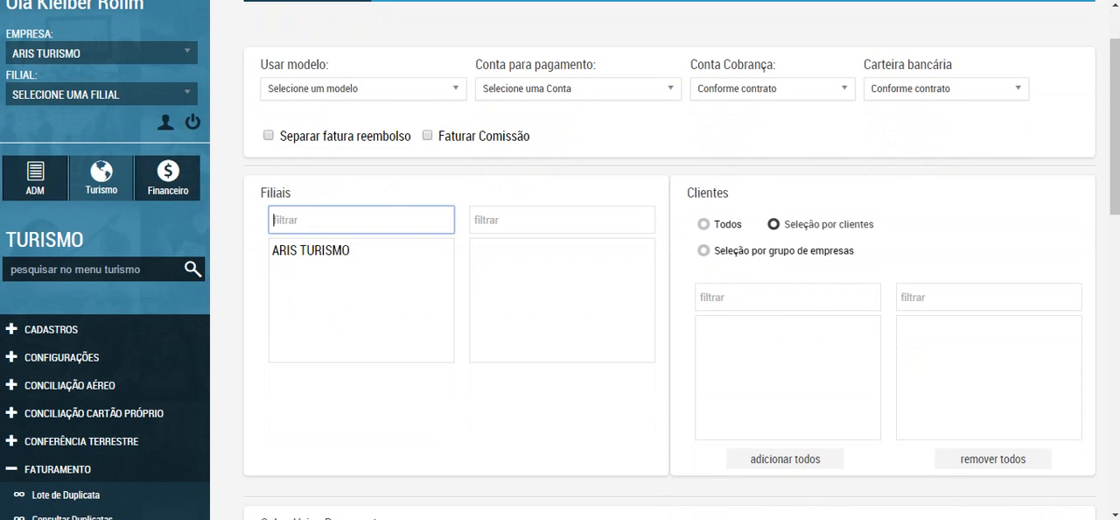
{"action": "left_click", "coordinate": [332, 250]}
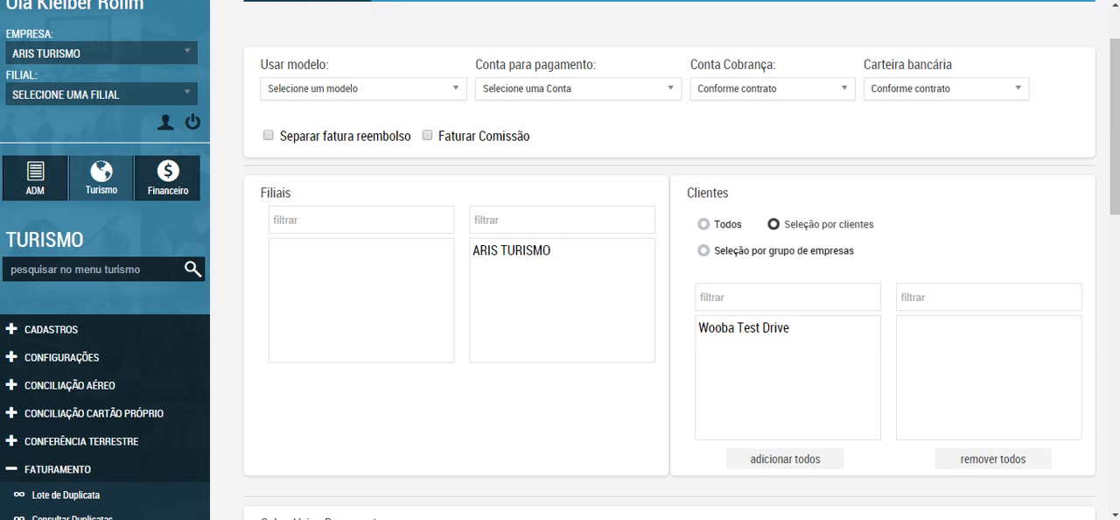
Step: Compare the Clientes modes Todos and Seleção por grupo de empresas, and add Wooba Test Drive using Seleção por clientes
{"action": "scroll", "coordinate": [560, 260], "scroll_direction": "down", "scroll_amount": 2}
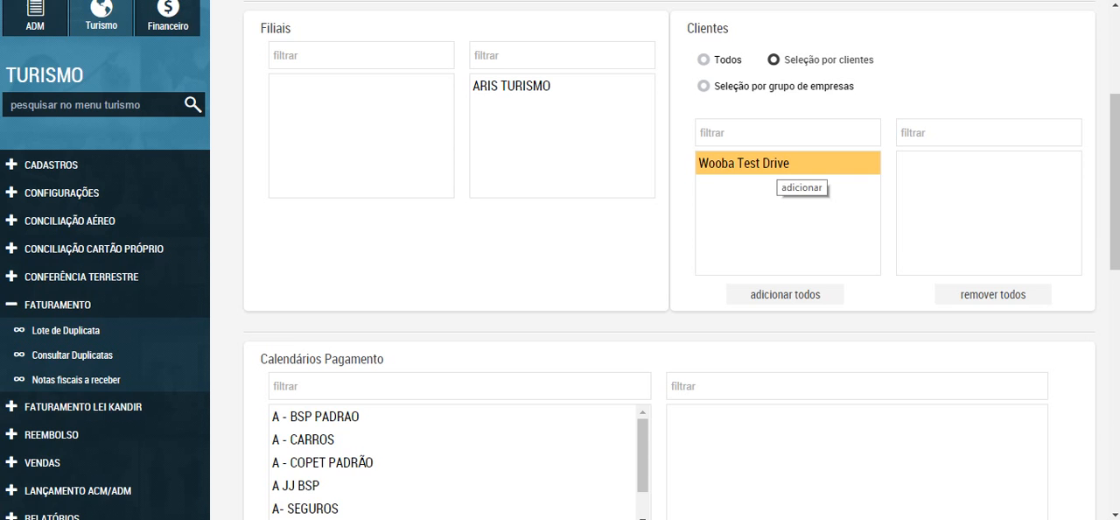
{"action": "left_click", "coordinate": [703, 59]}
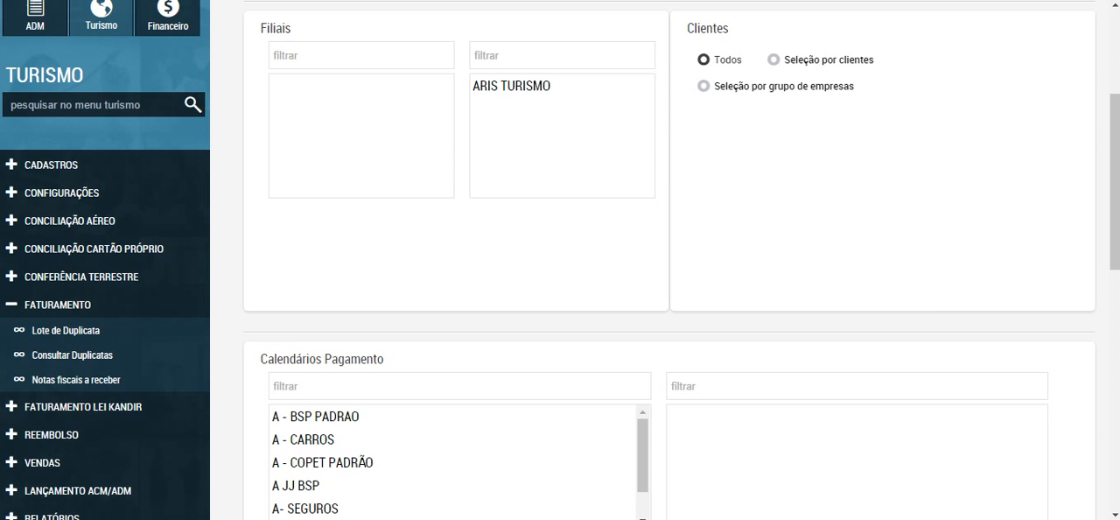
{"action": "left_click", "coordinate": [774, 60]}
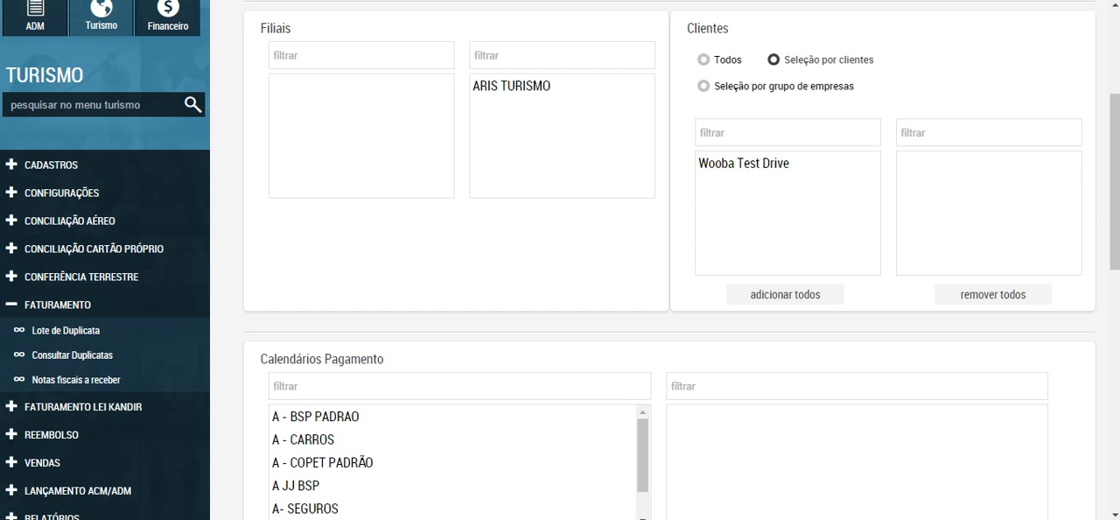
{"action": "left_click", "coordinate": [703, 86]}
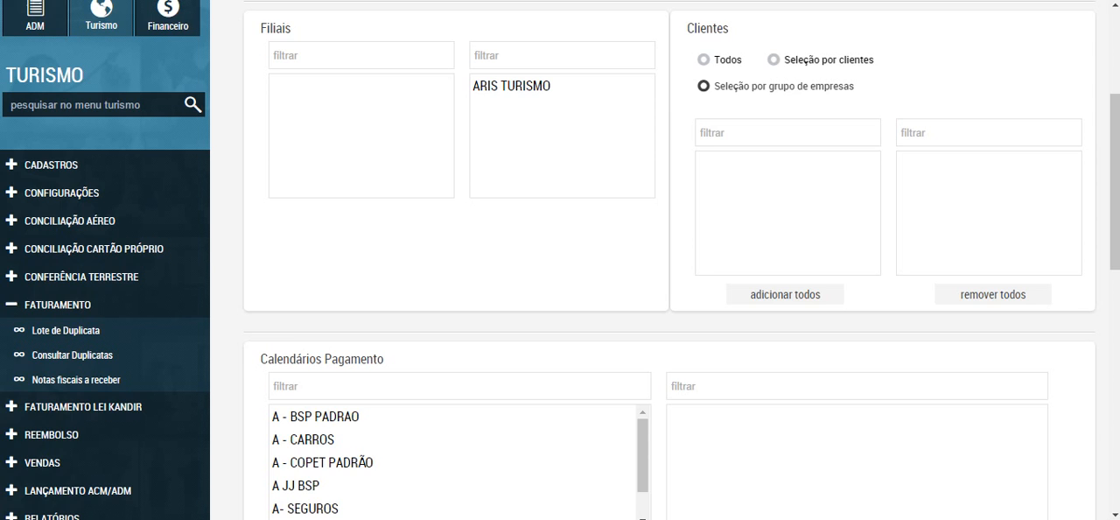
{"action": "left_click", "coordinate": [704, 60]}
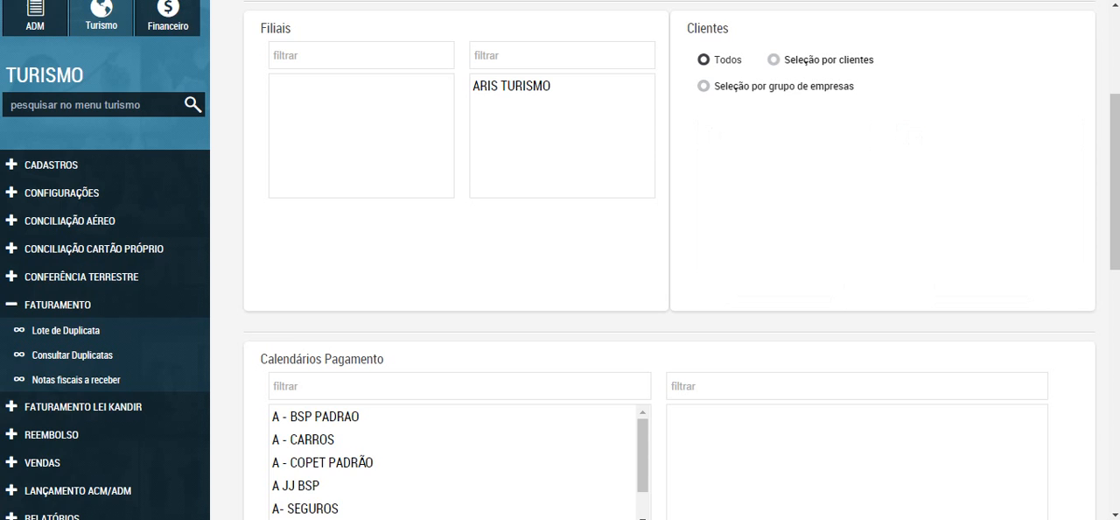
{"action": "left_click", "coordinate": [774, 60]}
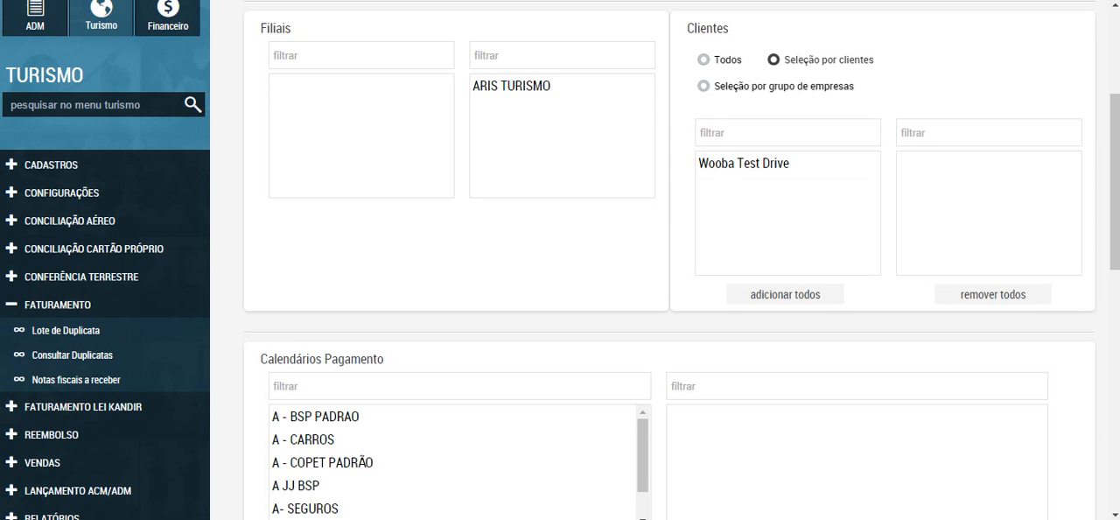
{"action": "left_click", "coordinate": [787, 162]}
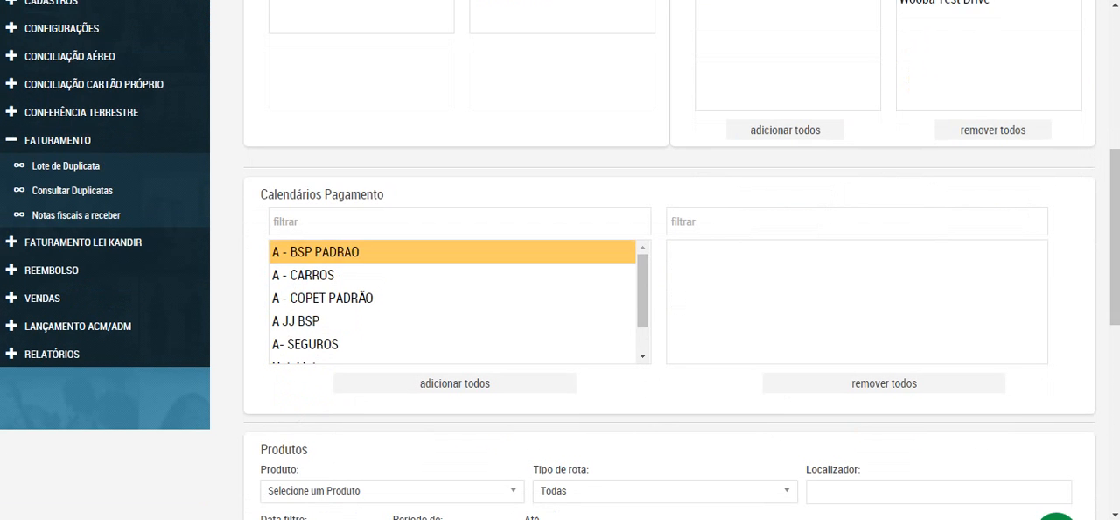
Step: Add the A - BSP PADRAO calendar to the selected Calendários Pagamento and remove it again
{"action": "mouse_move", "coordinate": [642, 290]}
{"action": "left_mouse_down"}
{"action": "mouse_move", "coordinate": [642, 315]}
{"action": "mouse_move", "coordinate": [642, 290]}
{"action": "left_mouse_up"}
{"action": "left_click", "coordinate": [315, 252]}
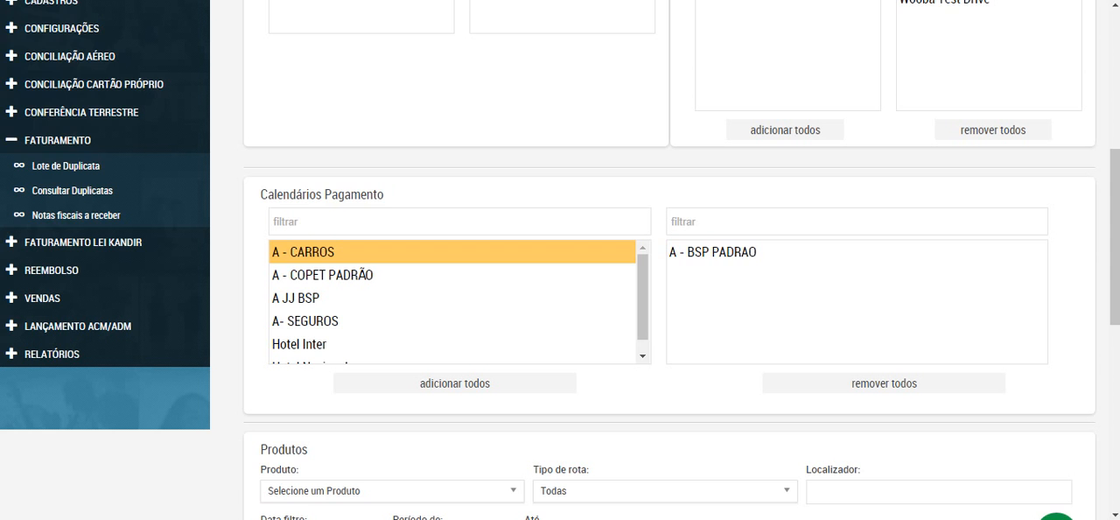
{"action": "left_click", "coordinate": [713, 252]}
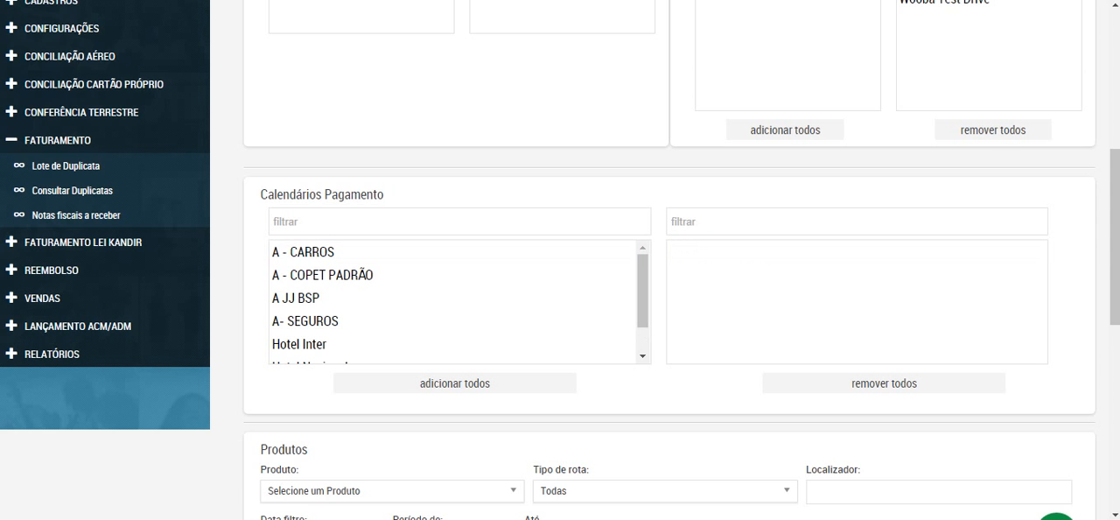
Step: Set Produto to AEREO for the duplicata lot and look through the other available product types
{"action": "scroll", "coordinate": [437, 297], "scroll_direction": "down", "scroll_amount": 5}
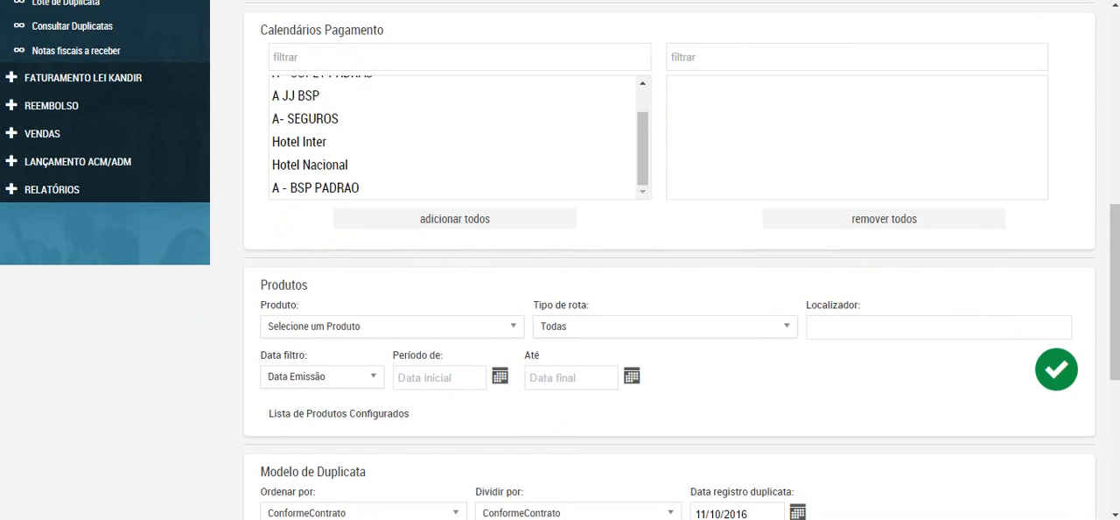
{"action": "left_click", "coordinate": [392, 327]}
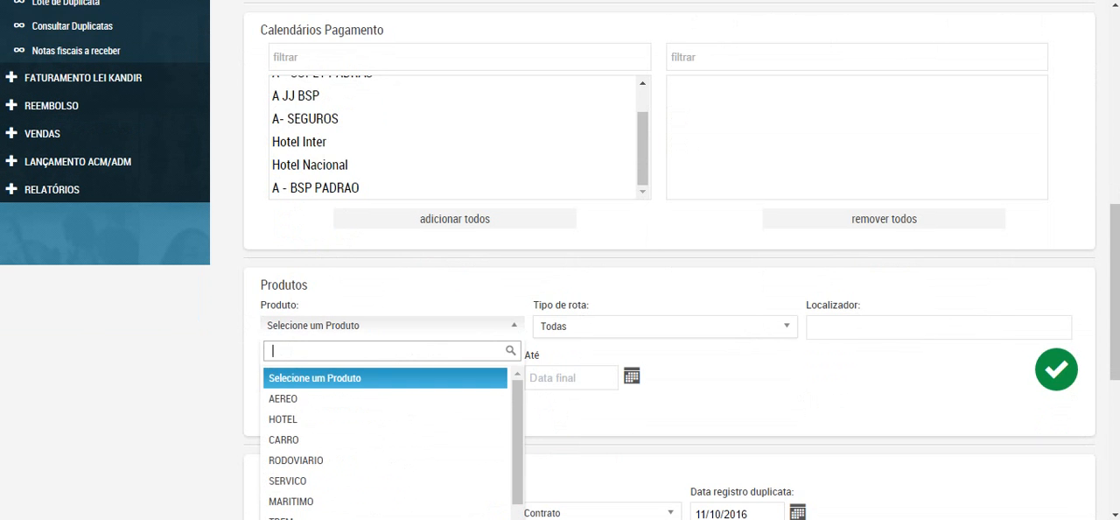
{"action": "left_click", "coordinate": [284, 399]}
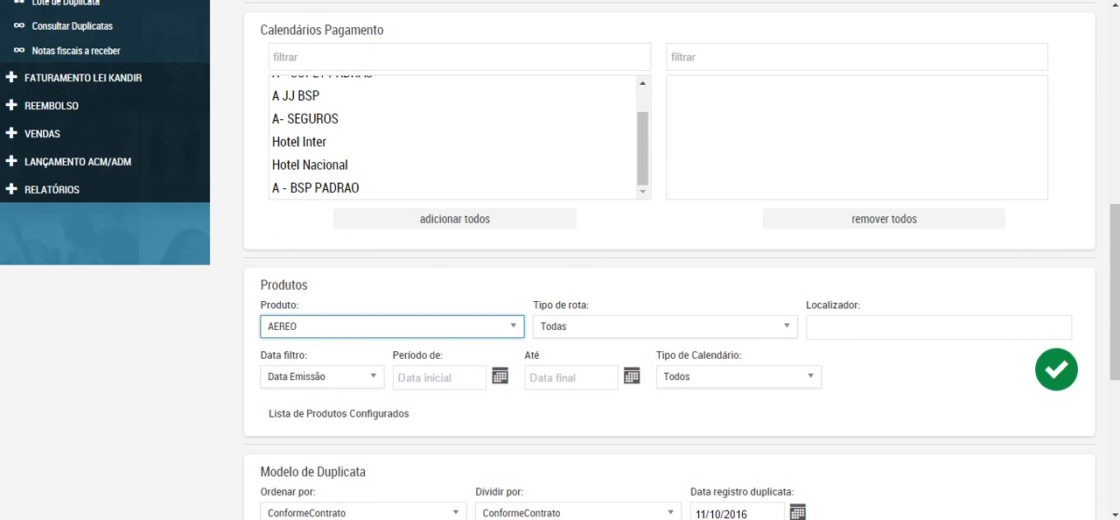
{"action": "left_click", "coordinate": [392, 326]}
{"action": "left_click", "coordinate": [392, 326]}
{"action": "left_click", "coordinate": [392, 326]}
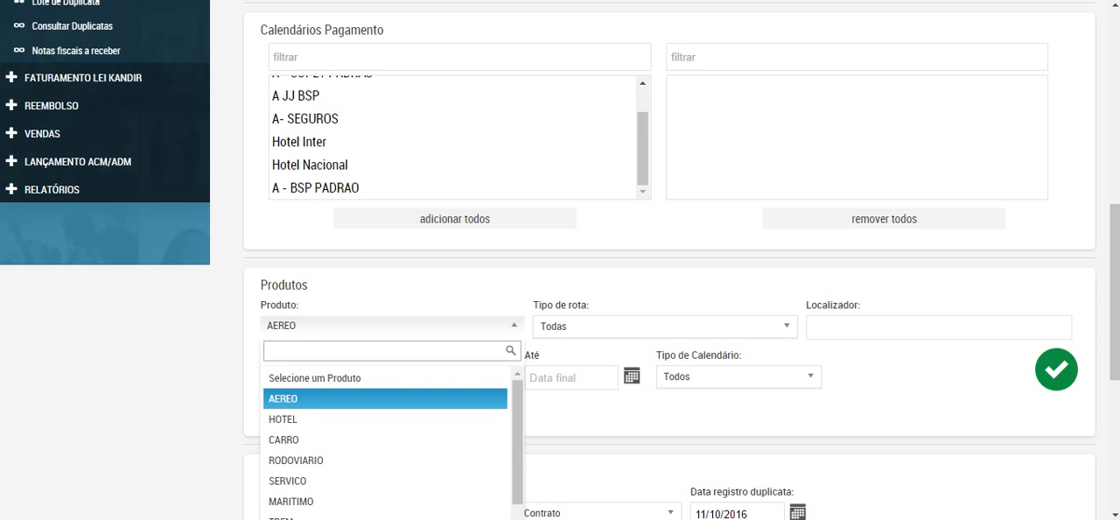
{"action": "scroll", "coordinate": [385, 438], "scroll_direction": "down", "scroll_amount": 3}
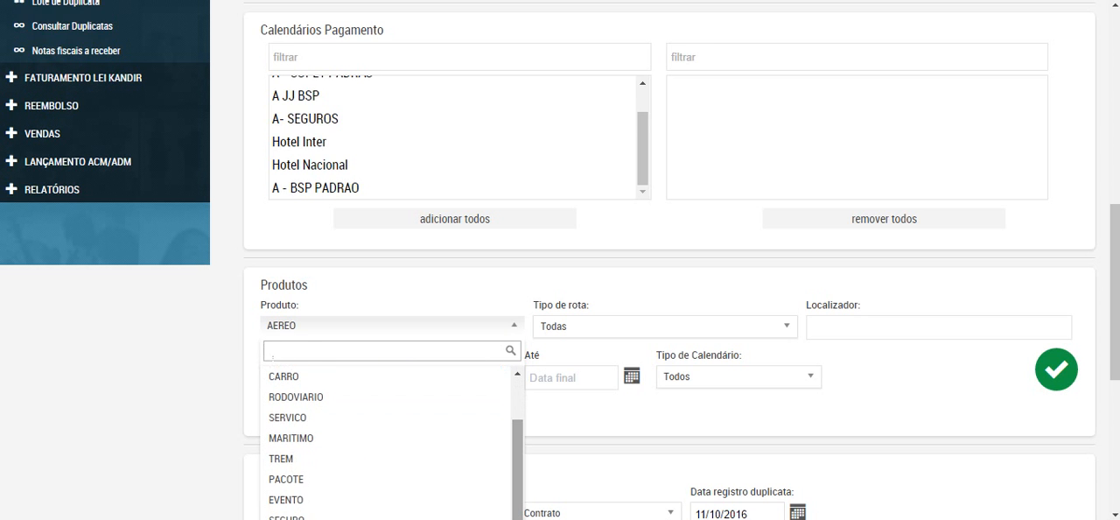
{"action": "left_click", "coordinate": [392, 326]}
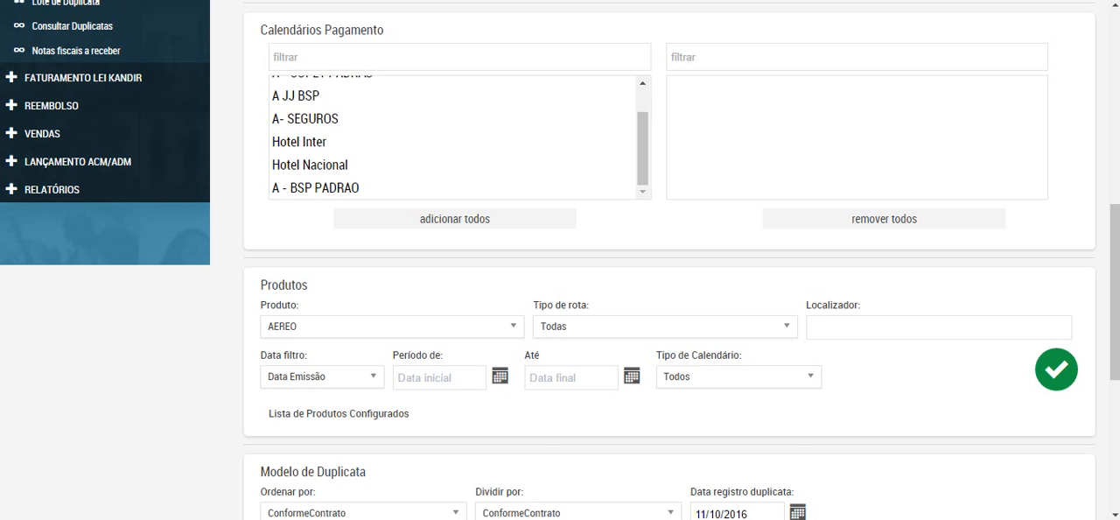
Step: Examine the Tipo de rota options, keeping Todas, and view the Localizador filter for the product
{"action": "left_click", "coordinate": [665, 326]}
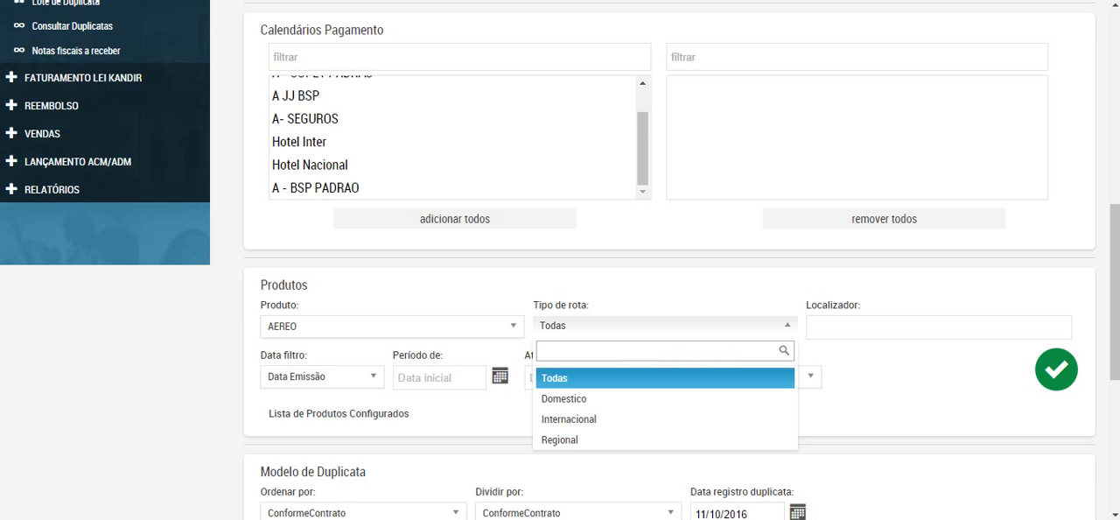
{"action": "left_click", "coordinate": [665, 419]}
{"action": "left_click", "coordinate": [665, 326]}
{"action": "left_click", "coordinate": [664, 378]}
{"action": "left_click", "coordinate": [938, 327]}
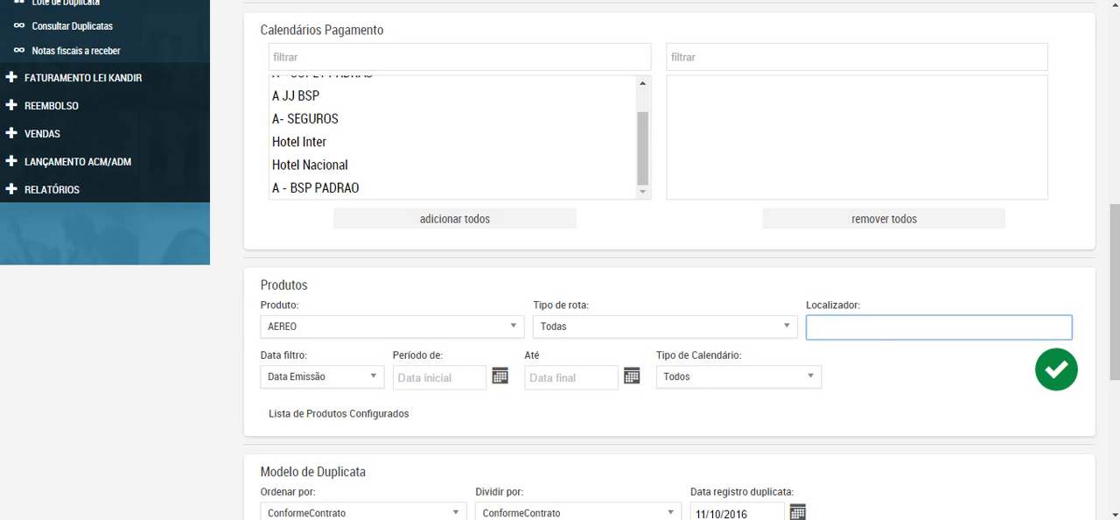
{"action": "scroll", "coordinate": [560, 263], "scroll_direction": "up", "scroll_amount": 2}
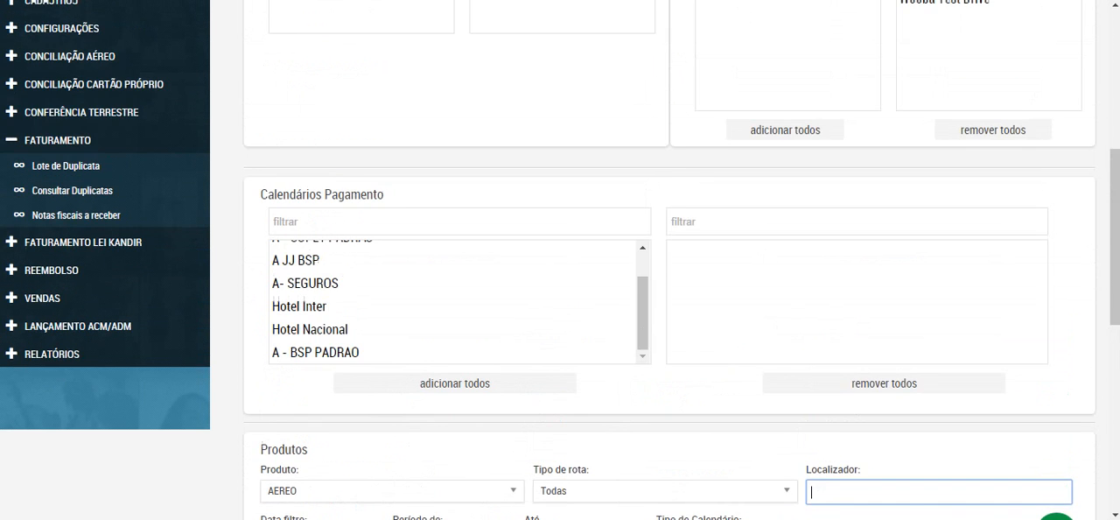
Step: Set the product's issue period from 01/10/2016 to 10/10/2016 and add it to Lista de Produtos Configurados
{"action": "scroll", "coordinate": [560, 262], "scroll_direction": "down", "scroll_amount": 5}
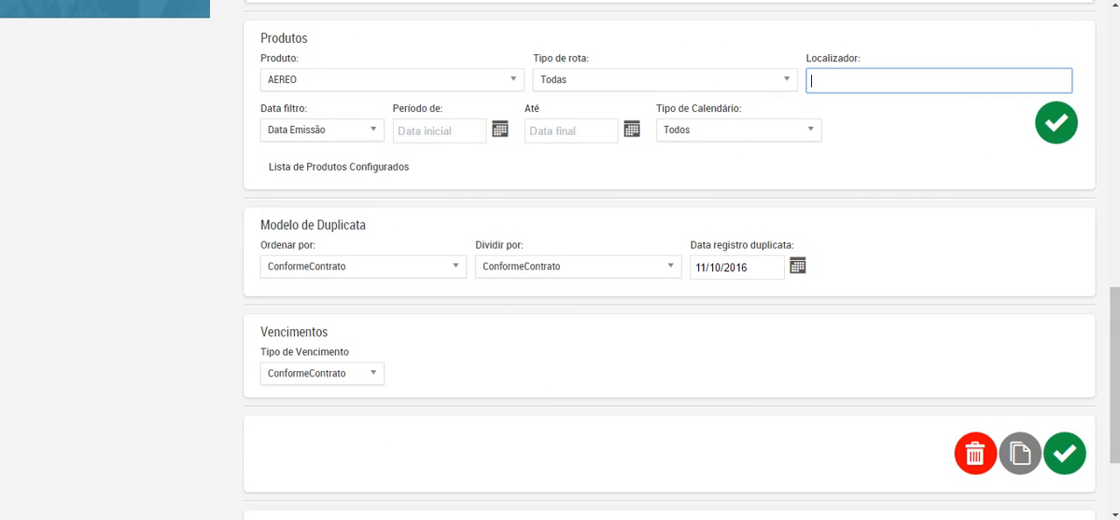
{"action": "left_click", "coordinate": [439, 131]}
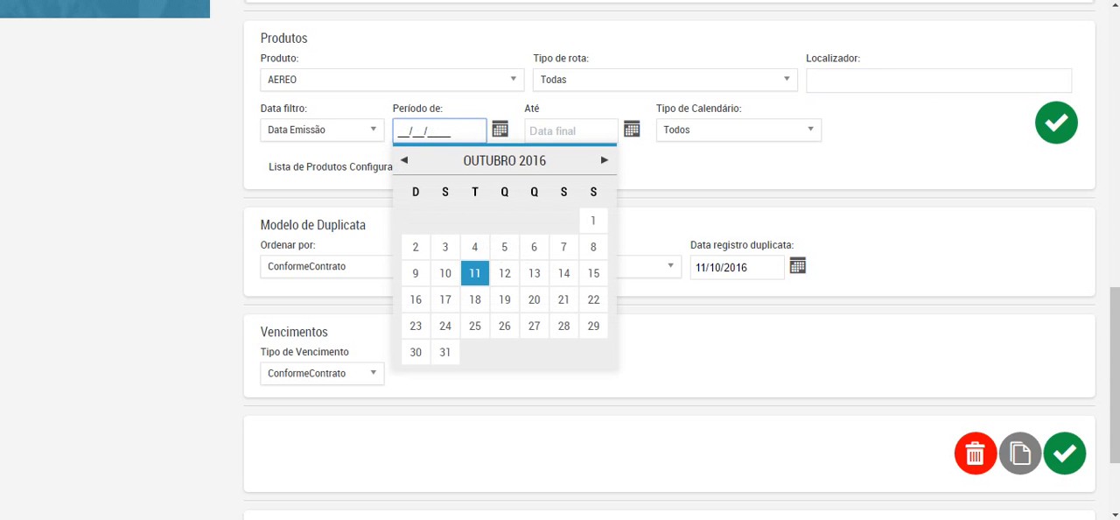
{"action": "left_click", "coordinate": [593, 221]}
{"action": "left_click", "coordinate": [571, 131]}
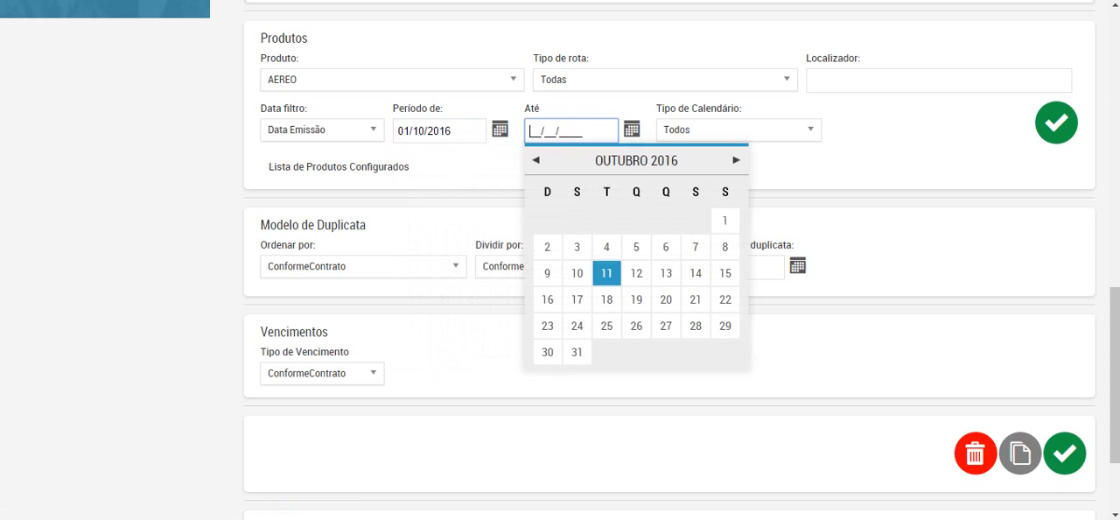
{"action": "left_click", "coordinate": [576, 273]}
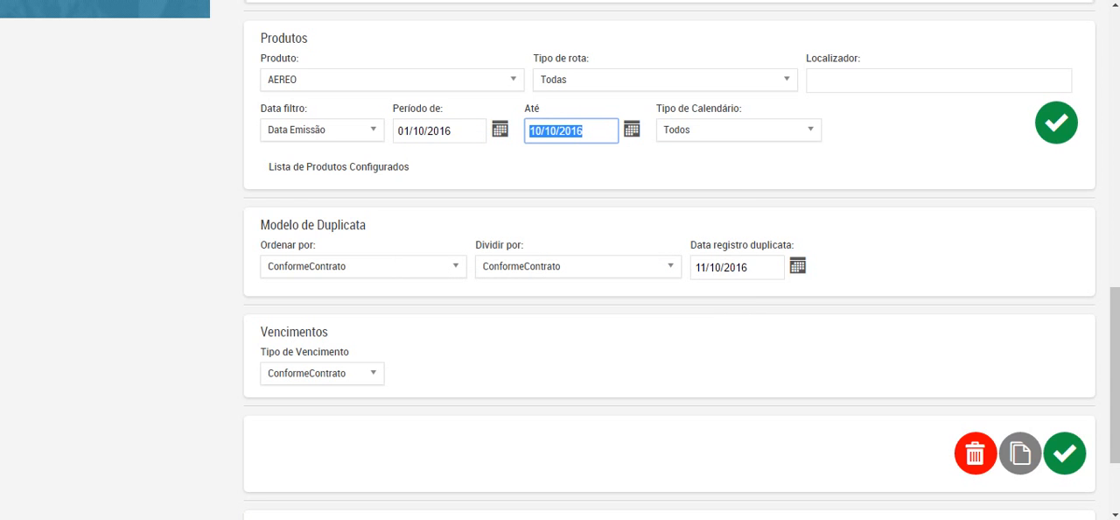
{"action": "left_click", "coordinate": [1056, 122]}
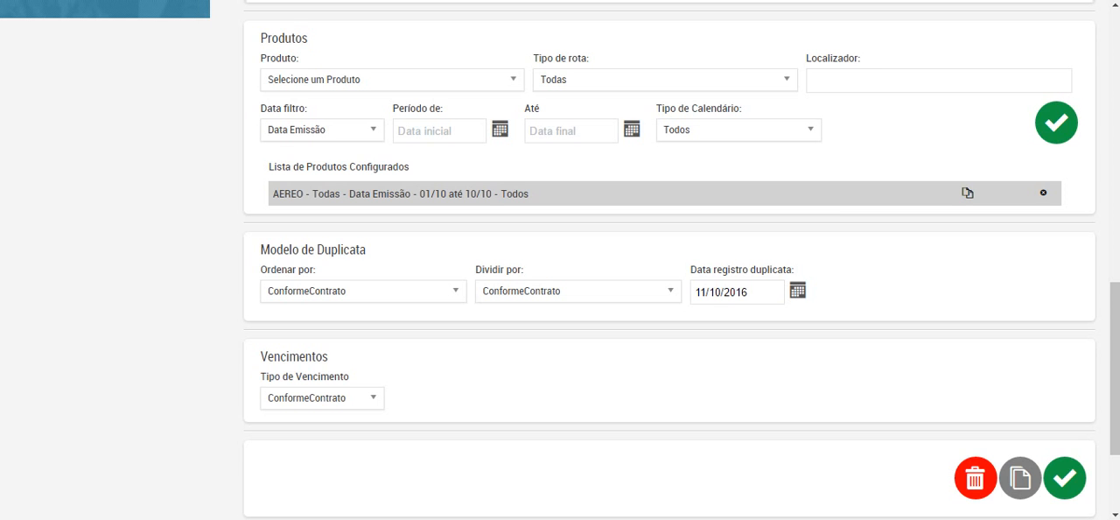
Step: Examine the Ordenar por and Dividir por options of Modelo de Duplicata, keeping ConformeContrato in both
{"action": "left_click", "coordinate": [363, 291]}
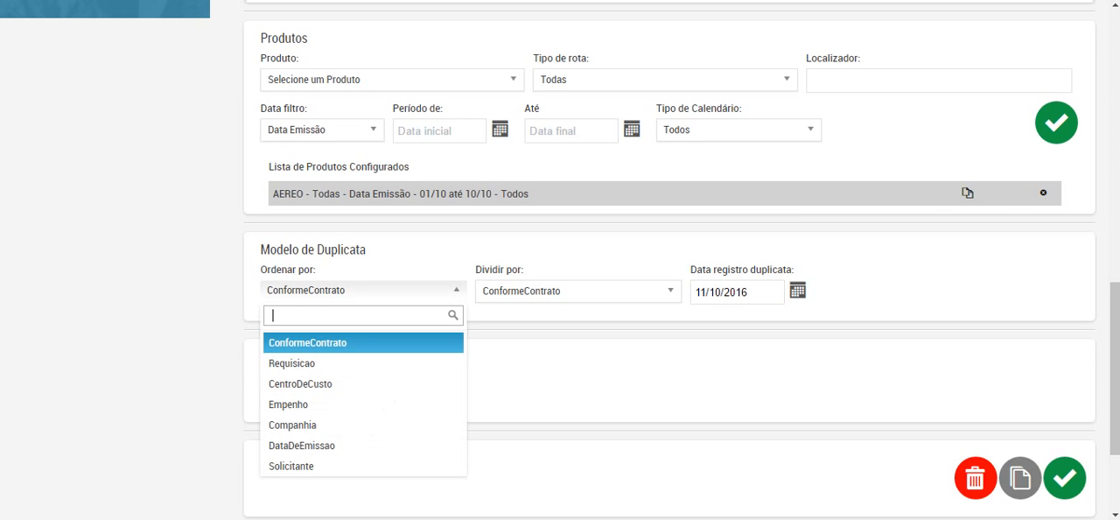
{"action": "left_click", "coordinate": [363, 291]}
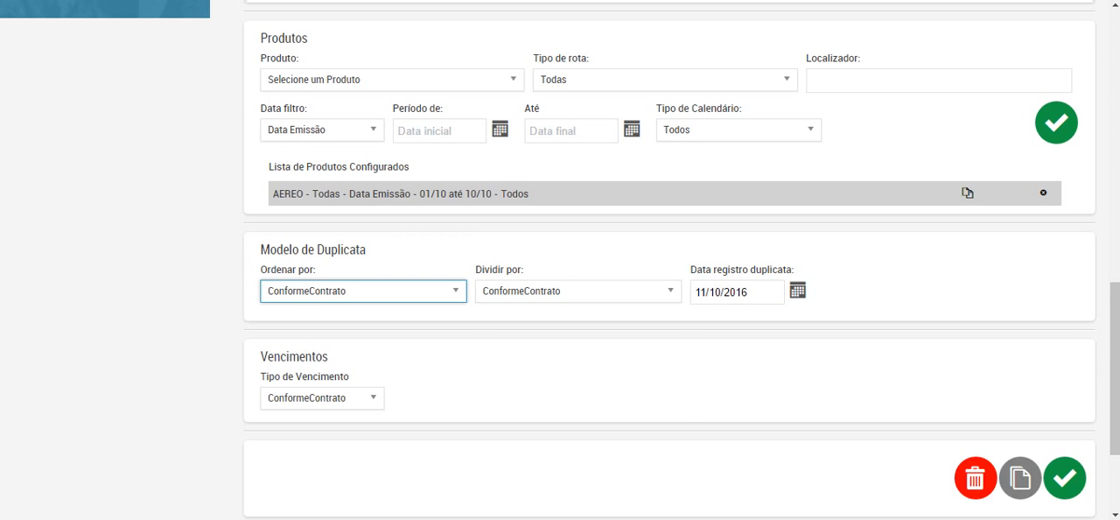
{"action": "left_click", "coordinate": [578, 291]}
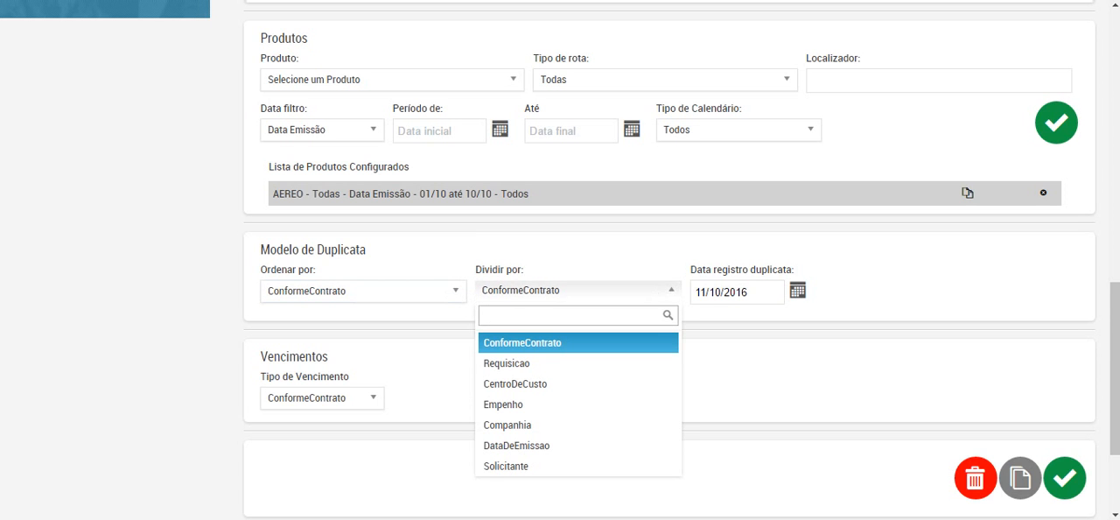
{"action": "key", "text": "Escape"}
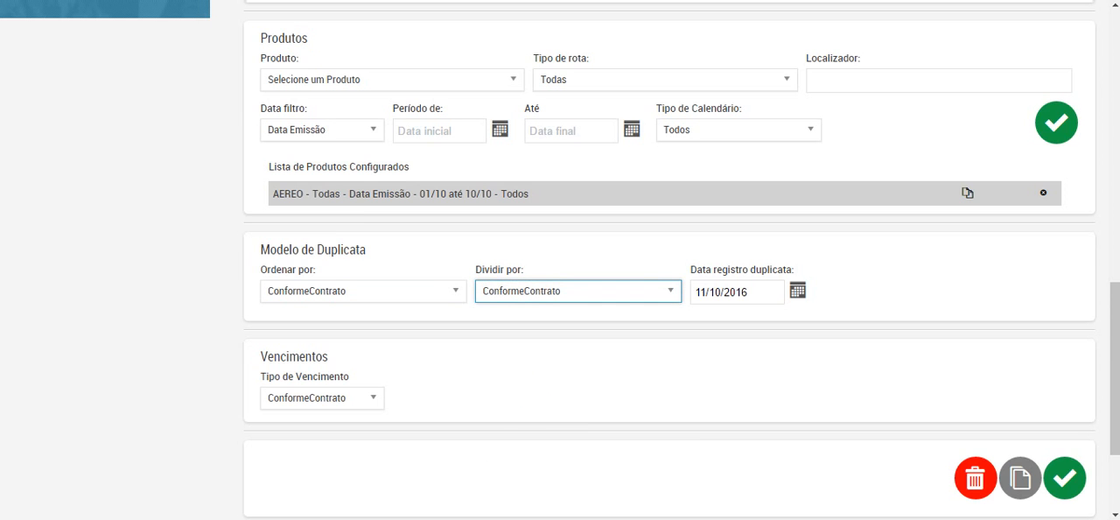
{"action": "left_click", "coordinate": [578, 291]}
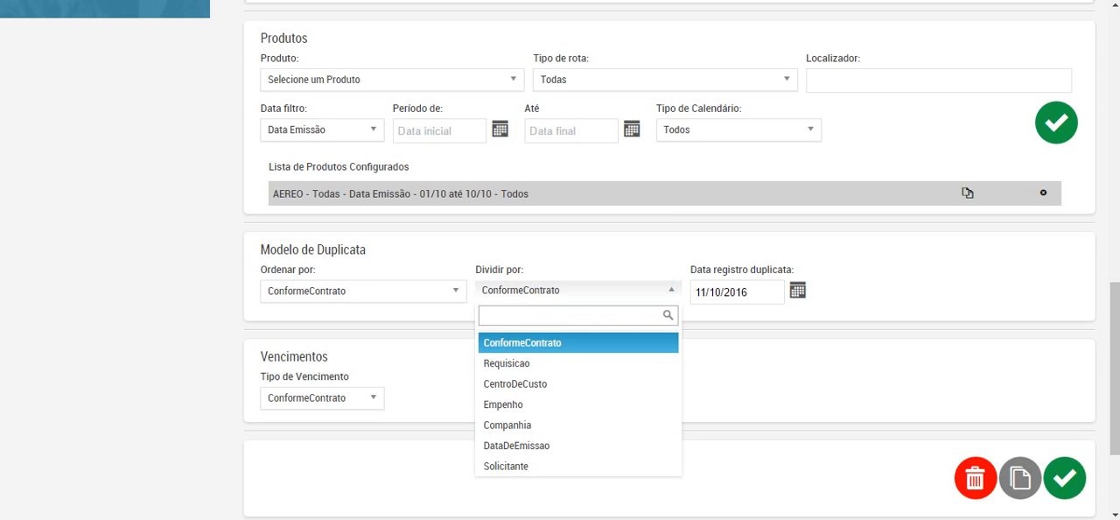
{"action": "key", "text": "Escape"}
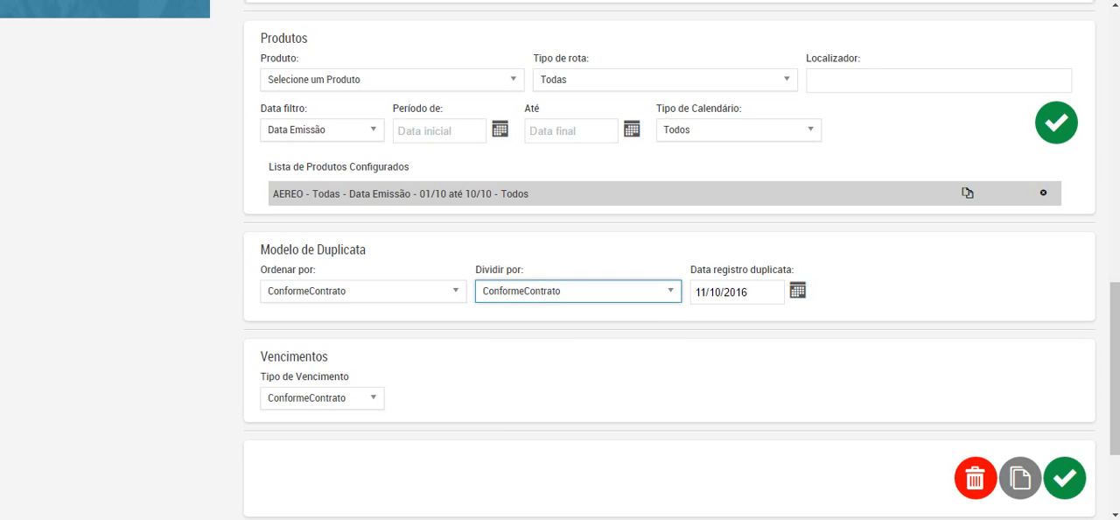
Step: Try the Fixo type of Vencimento with 21/10/2016 as the due date
{"action": "scroll", "coordinate": [669, 263], "scroll_direction": "down", "scroll_amount": 1}
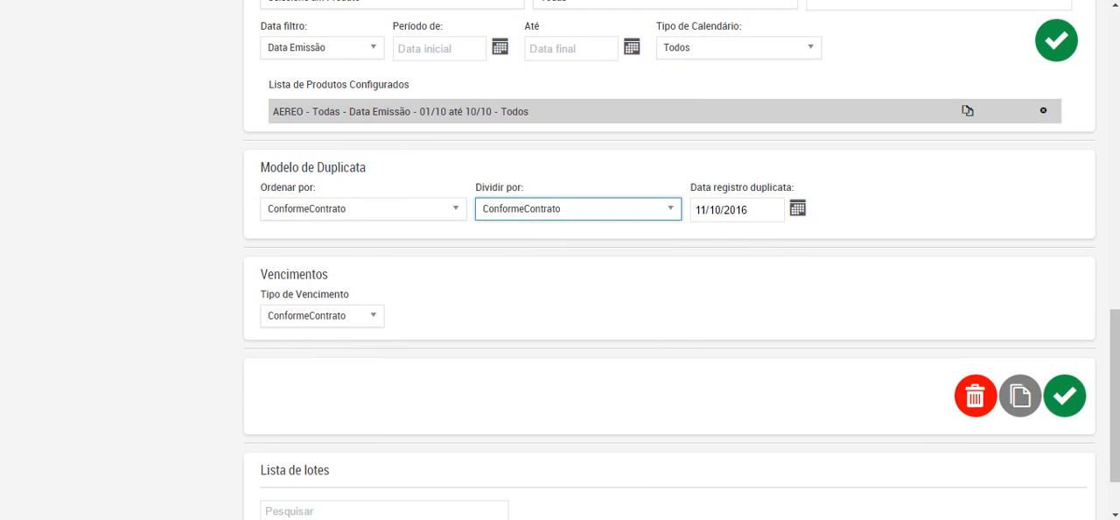
{"action": "left_click", "coordinate": [322, 315]}
{"action": "left_click", "coordinate": [322, 315]}
{"action": "left_click", "coordinate": [322, 315]}
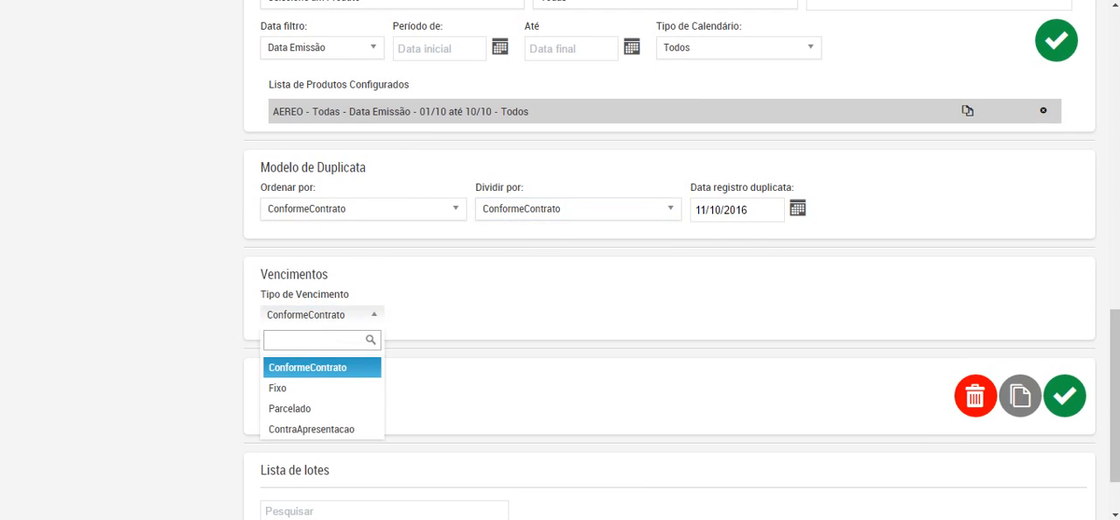
{"action": "left_click", "coordinate": [322, 388]}
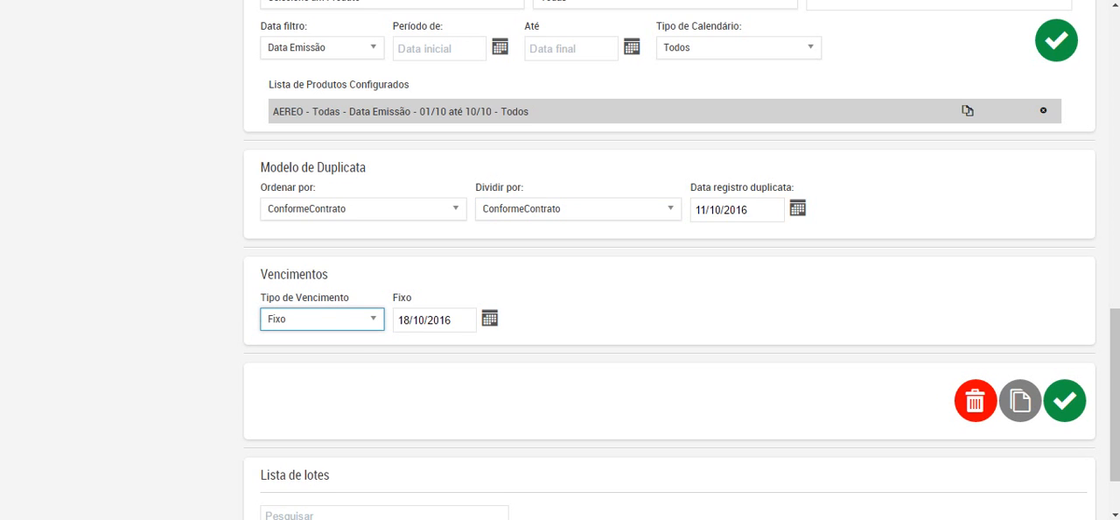
{"action": "left_click", "coordinate": [435, 319]}
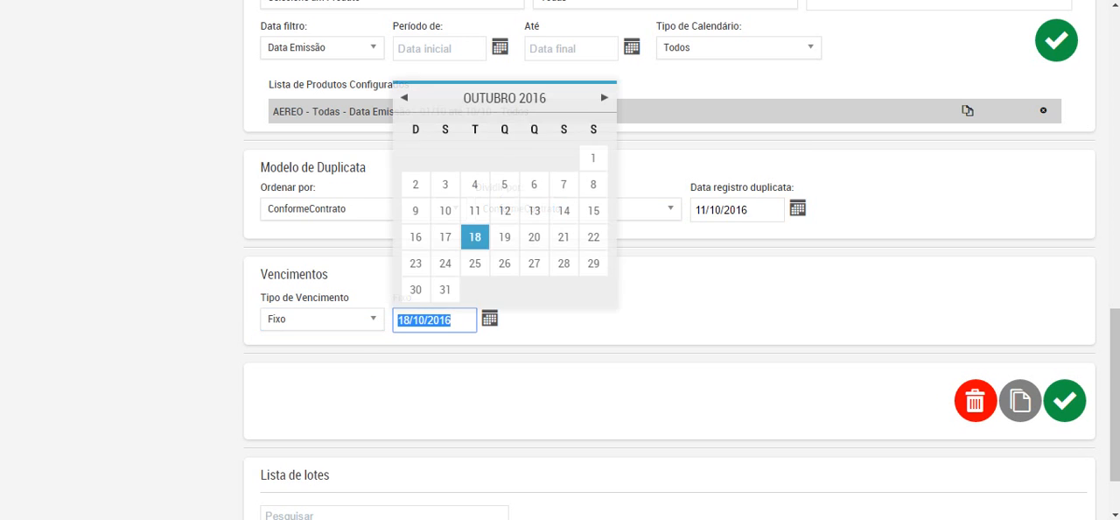
{"action": "scroll", "coordinate": [475, 263], "scroll_direction": "down", "scroll_amount": 1}
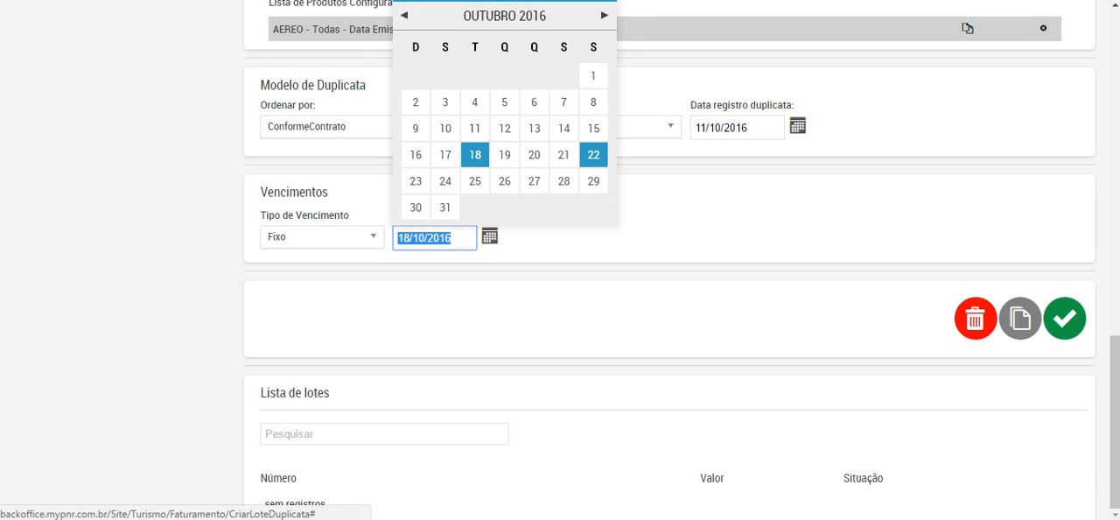
{"action": "left_click", "coordinate": [563, 154]}
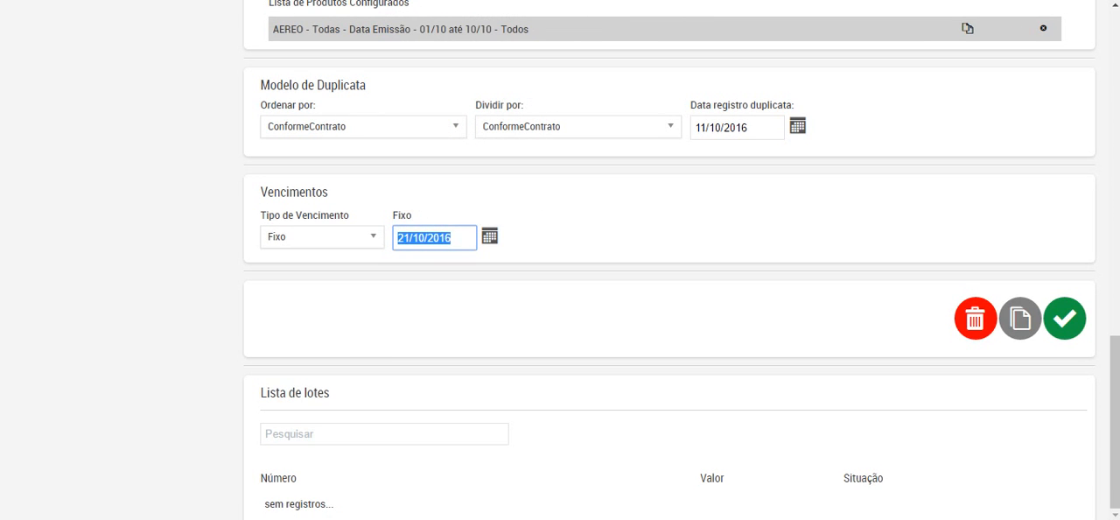
Step: Set Tipo de Vencimento to Parcelado and the first installment date to 14/10/2016
{"action": "left_click", "coordinate": [323, 237]}
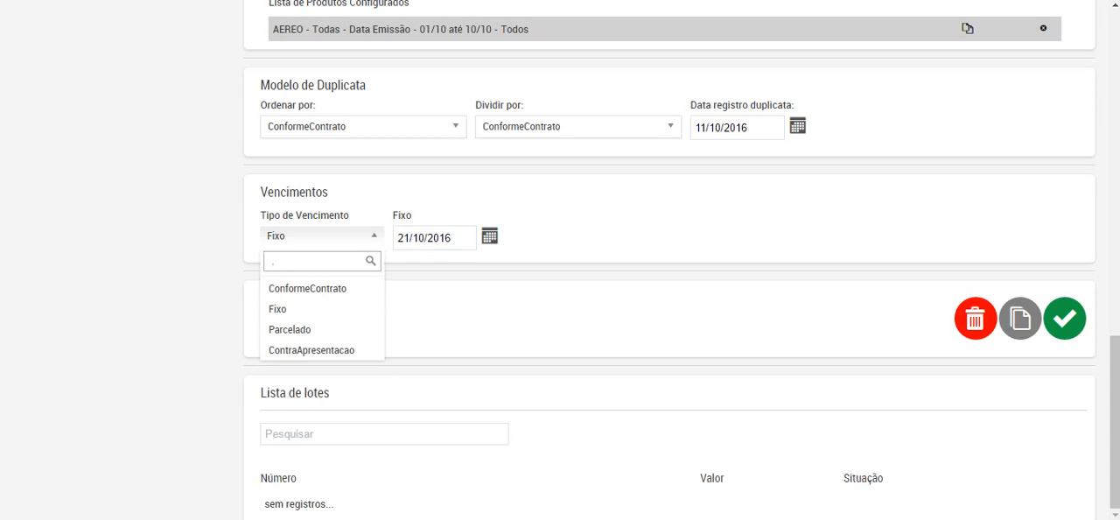
{"action": "left_click", "coordinate": [323, 237]}
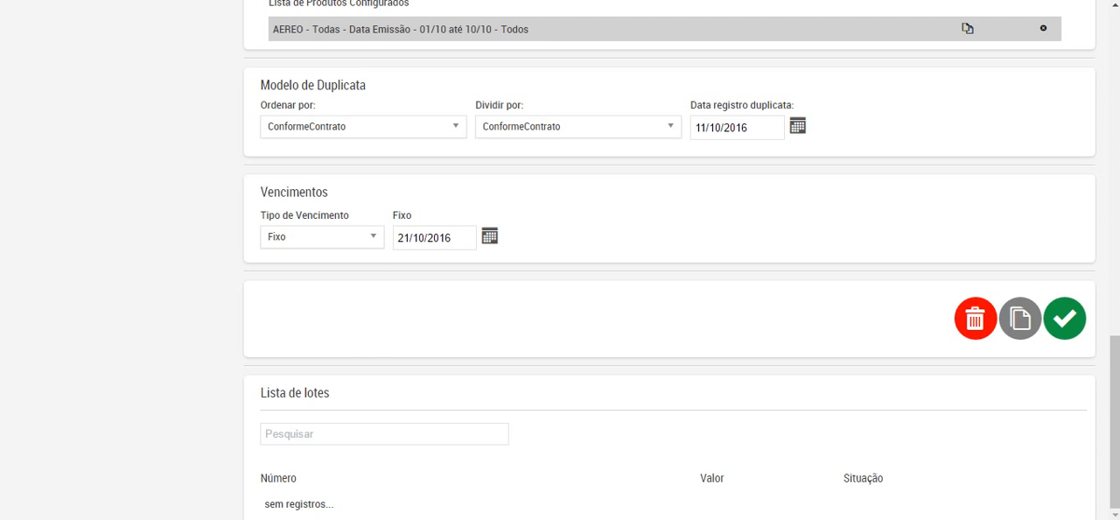
{"action": "left_click", "coordinate": [322, 236]}
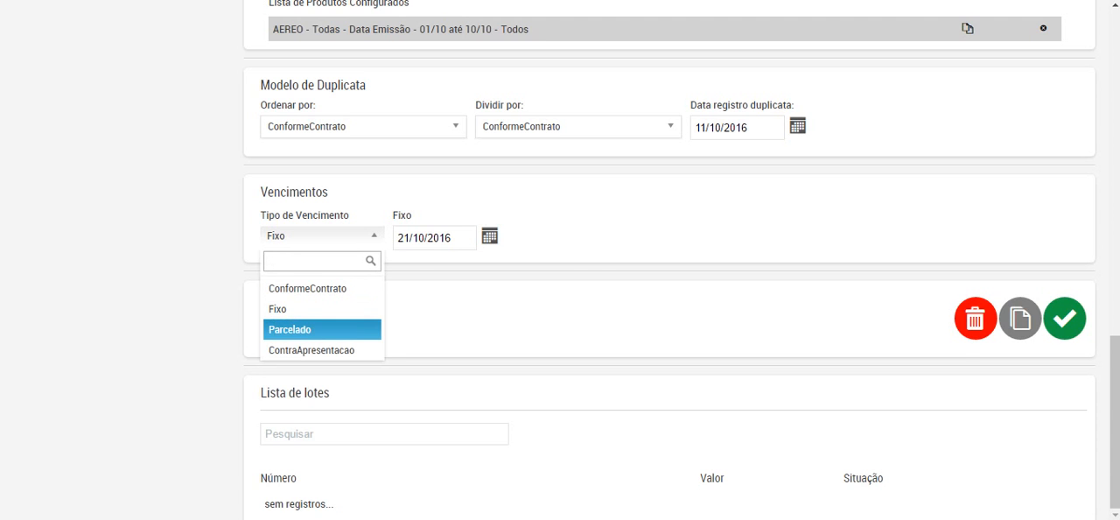
{"action": "key", "text": "Return"}
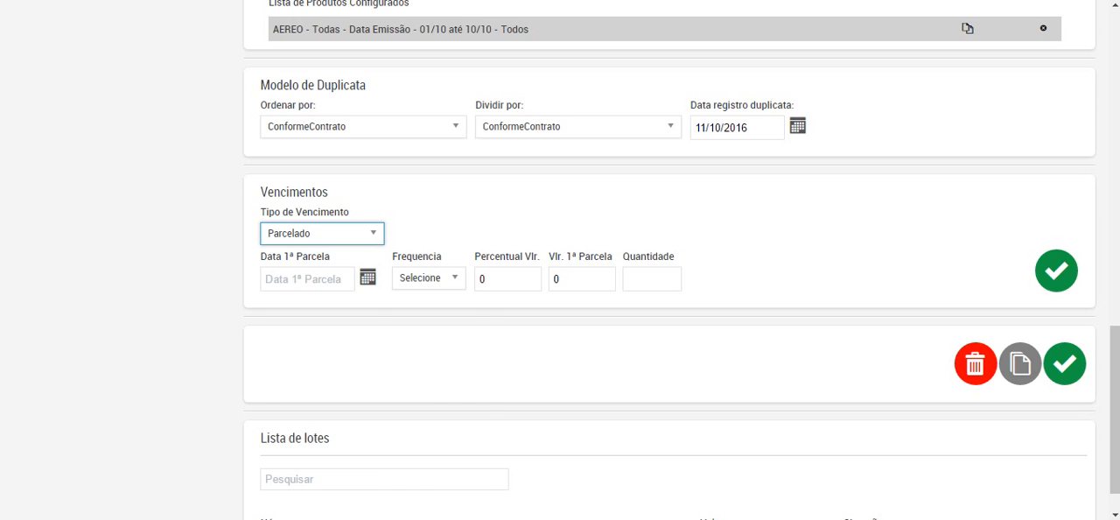
{"action": "key", "text": "Tab"}
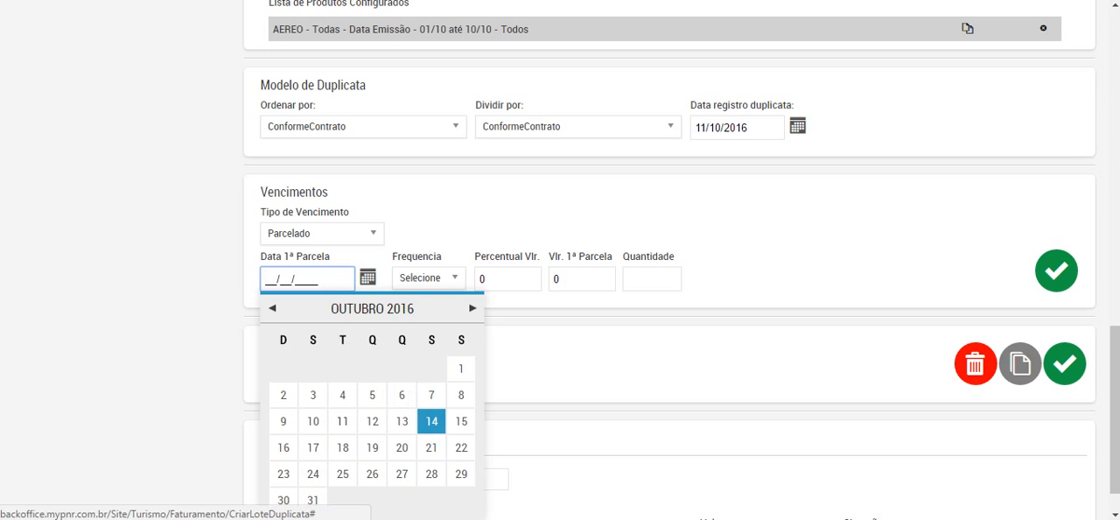
{"action": "left_click", "coordinate": [431, 421]}
Step: Set the installment frequency to Semanal, the Percentual Vlr. to 30,00 and the Quantidade to 3
{"action": "left_click", "coordinate": [429, 278]}
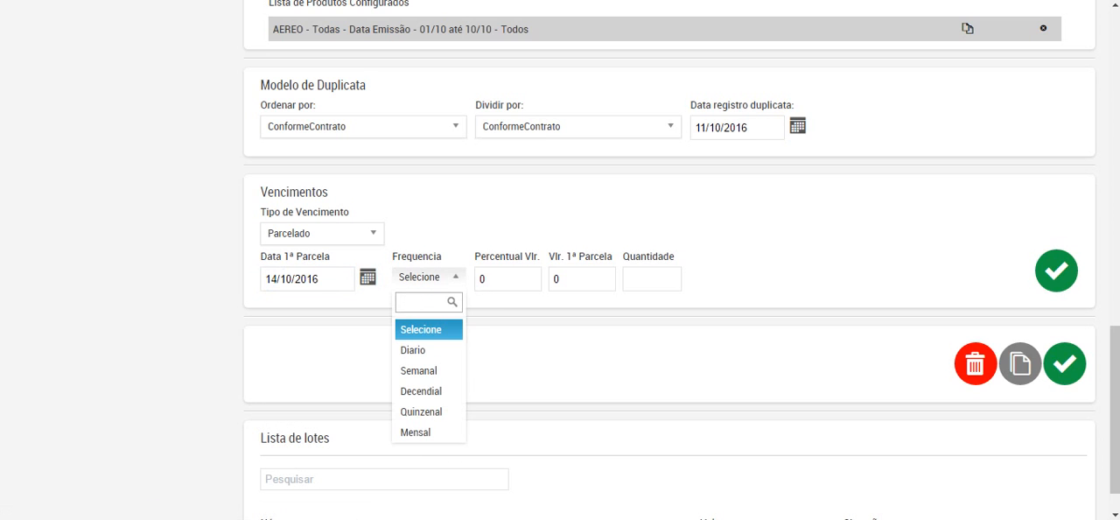
{"action": "key", "text": "Down"}
{"action": "key", "text": "Down"}
{"action": "key", "text": "Return"}
{"action": "key", "text": "Tab"}
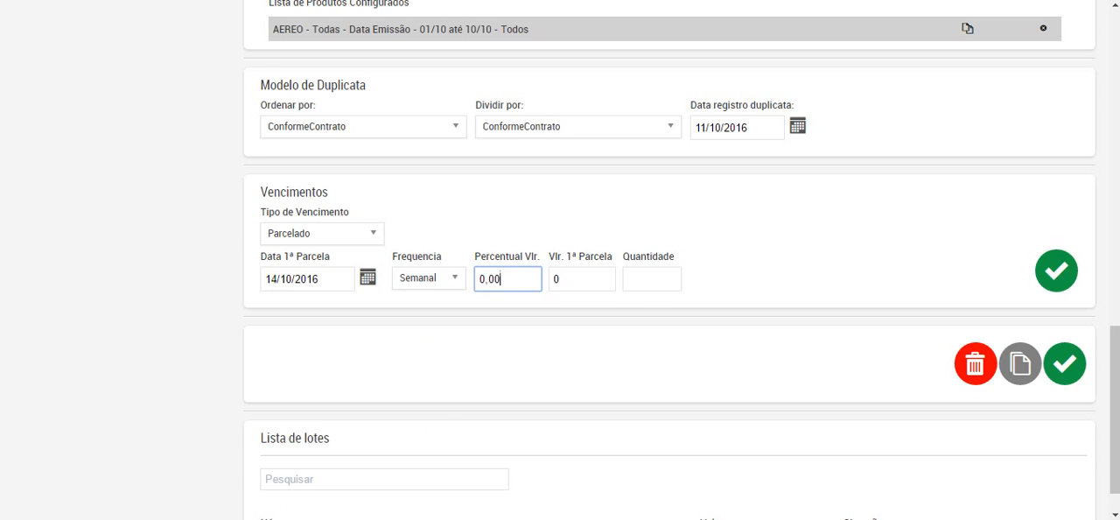
{"action": "key", "text": "ctrl+a"}
{"action": "type", "text": "3000"}
{"action": "left_click", "coordinate": [582, 279]}
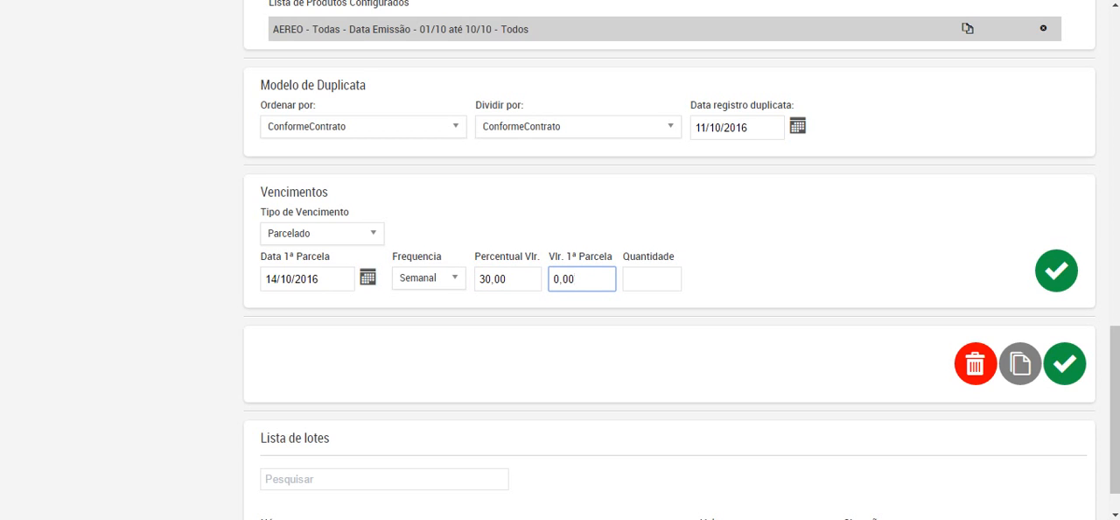
{"action": "left_click", "coordinate": [652, 279]}
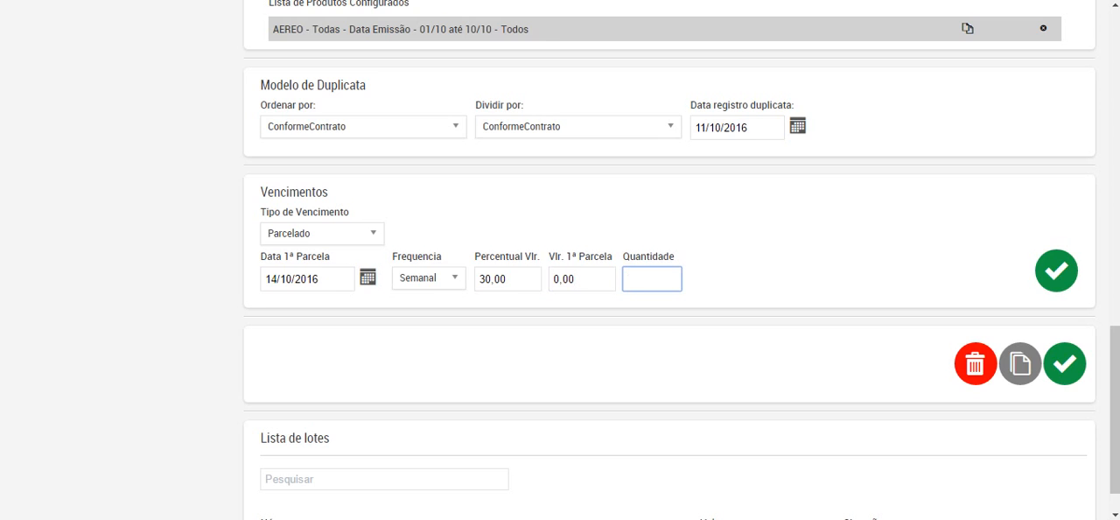
{"action": "type", "text": "3"}
Step: Change the installment frequency to Mensal, keeping Parcelado as Tipo de Vencimento
{"action": "left_click", "coordinate": [429, 278]}
{"action": "key", "text": "Down"}
{"action": "key", "text": "Down"}
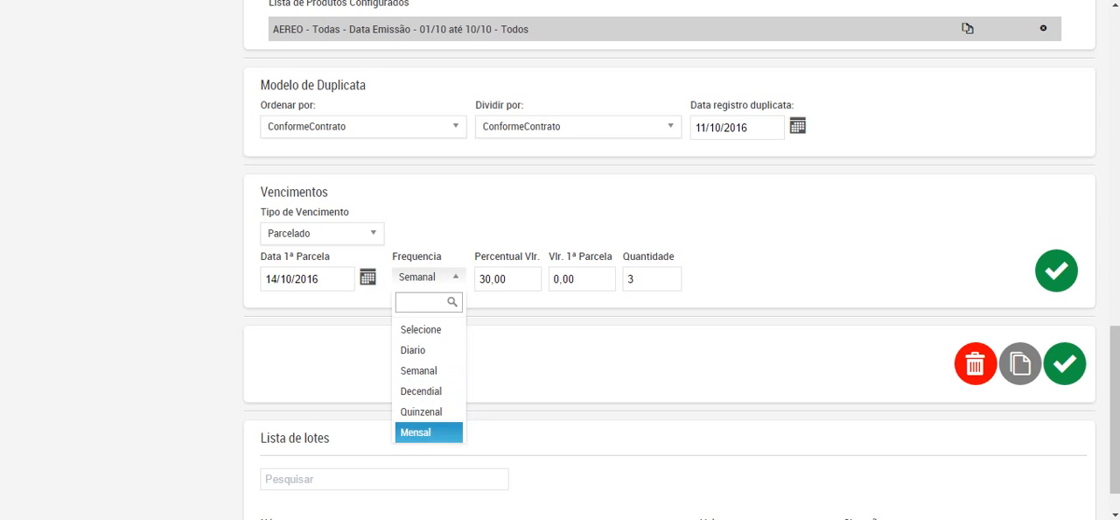
{"action": "key", "text": "Return"}
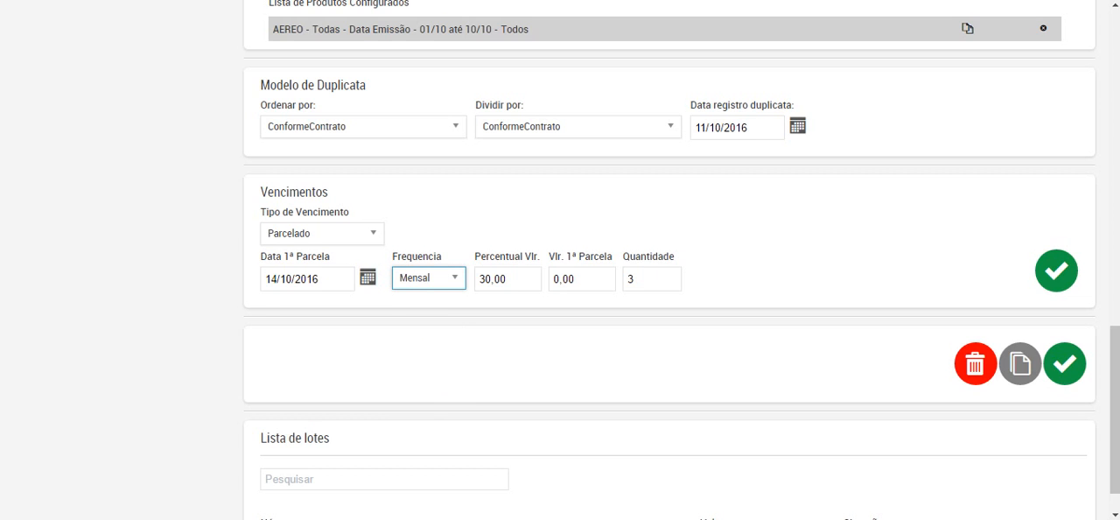
{"action": "left_click", "coordinate": [322, 233]}
{"action": "left_click", "coordinate": [322, 234]}
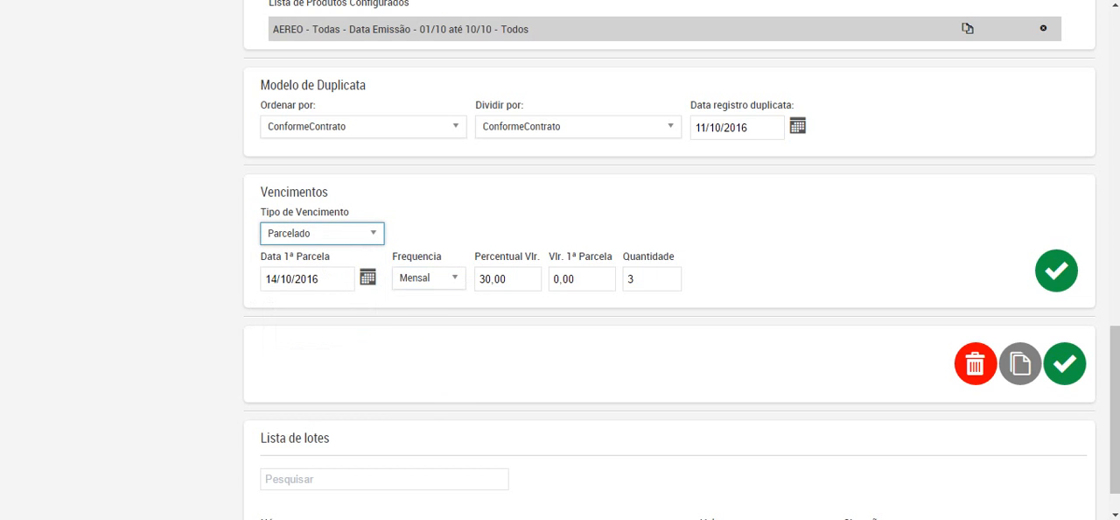
Step: Set Tipo de Vencimento to Fixo, keeping 21/10/2016 as the due date
{"action": "scroll", "coordinate": [670, 259], "scroll_direction": "up", "scroll_amount": 10}
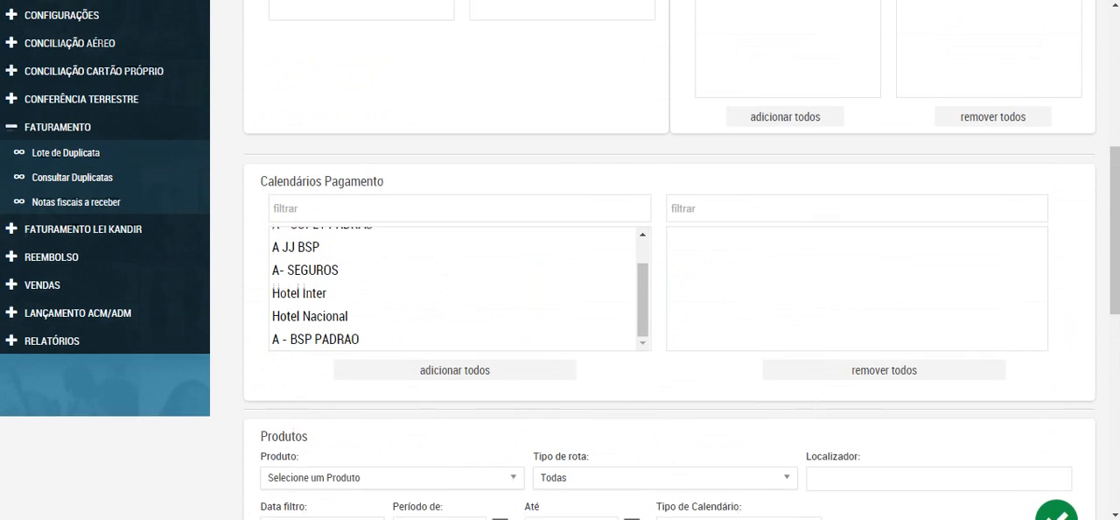
{"action": "scroll", "coordinate": [670, 259], "scroll_direction": "up", "scroll_amount": 4}
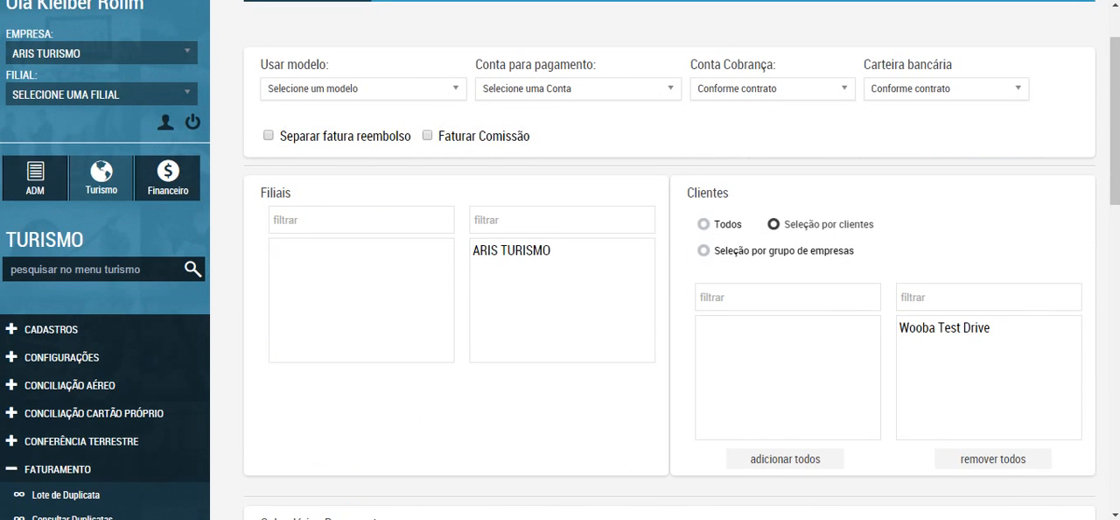
{"action": "scroll", "coordinate": [670, 260], "scroll_direction": "down", "scroll_amount": 12}
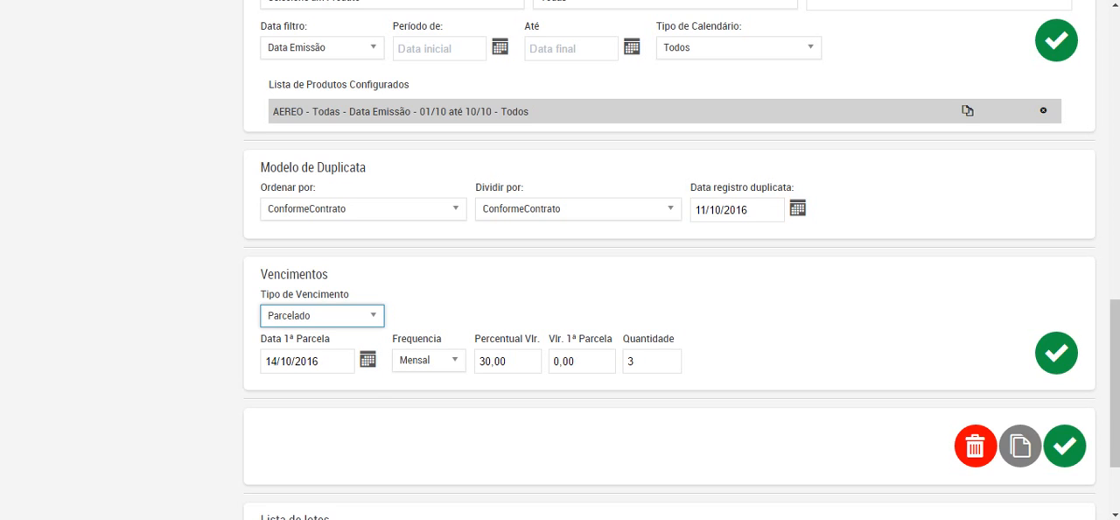
{"action": "left_click", "coordinate": [321, 316]}
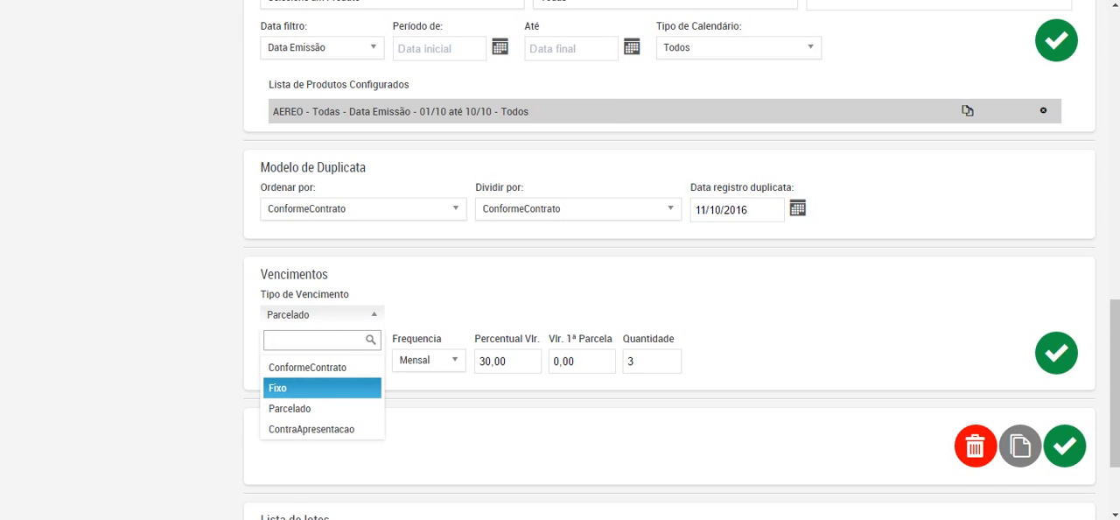
{"action": "key", "text": "Return"}
{"action": "key", "text": "Tab"}
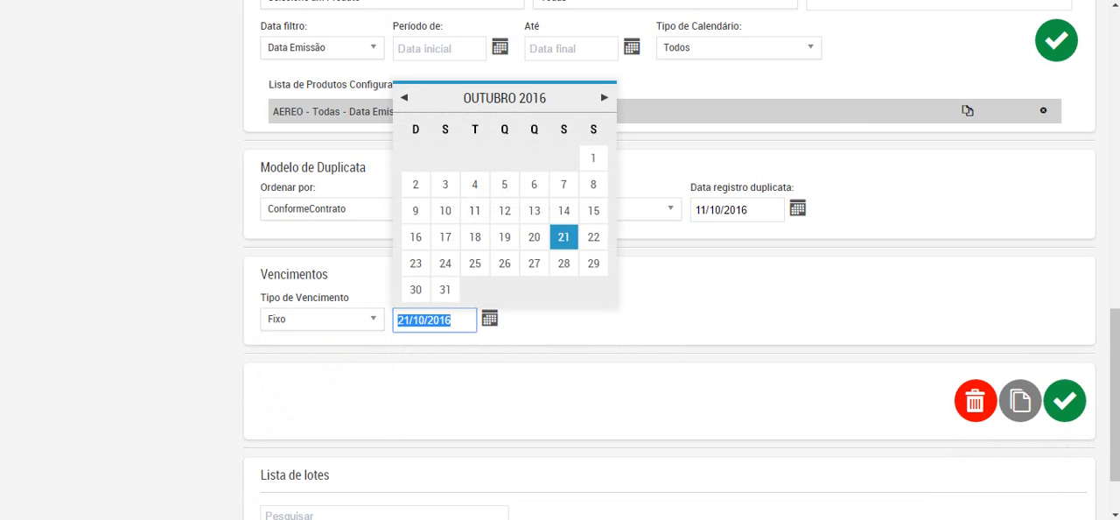
{"action": "key", "text": "Tab"}
Step: Examine the available options of Conta Cobrança and Carteira bancária for the Lote de Duplicata
{"action": "scroll", "coordinate": [1064, 320], "scroll_direction": "up", "scroll_amount": 3}
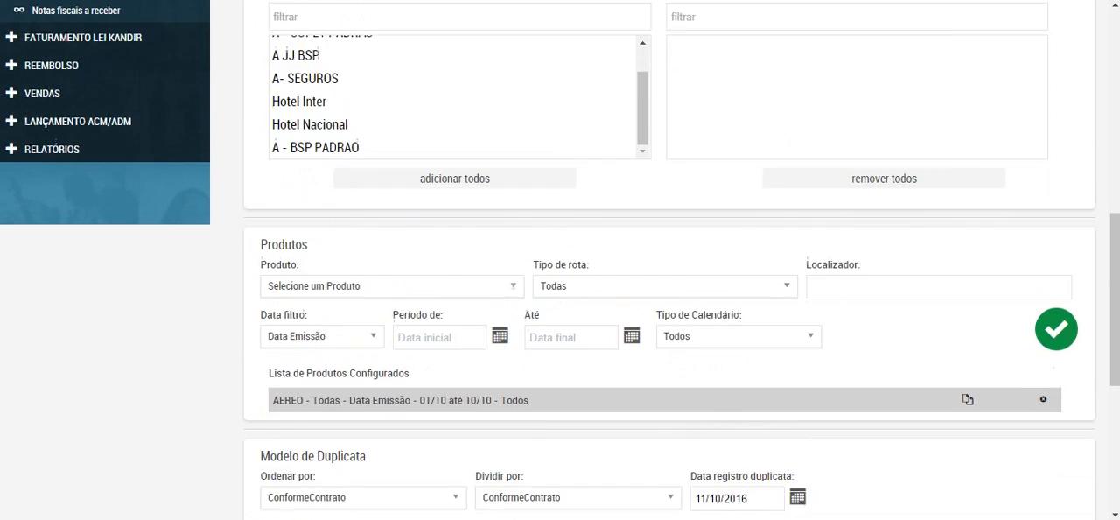
{"action": "scroll", "coordinate": [1064, 319], "scroll_direction": "down", "scroll_amount": 4}
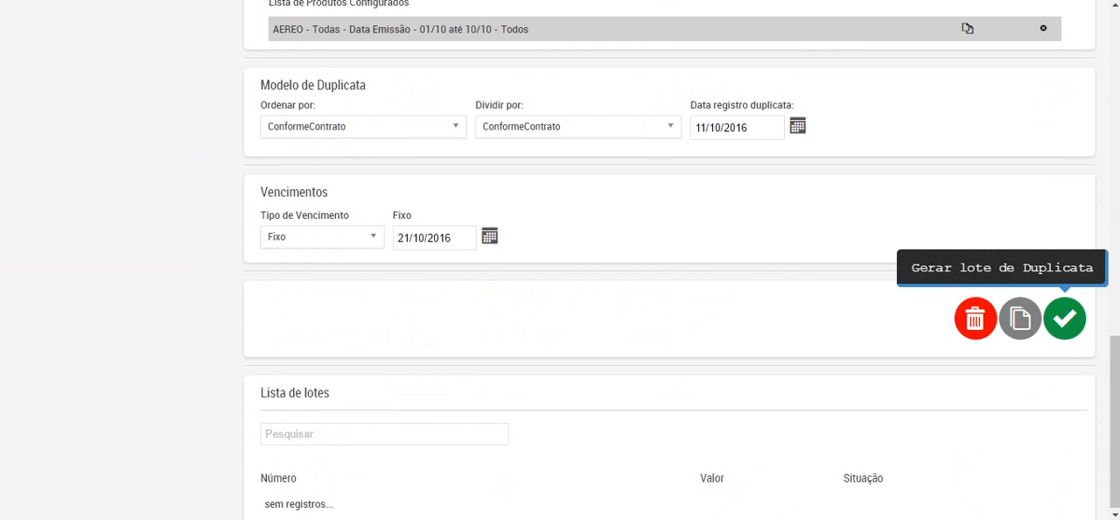
{"action": "scroll", "coordinate": [1063, 319], "scroll_direction": "up", "scroll_amount": 12}
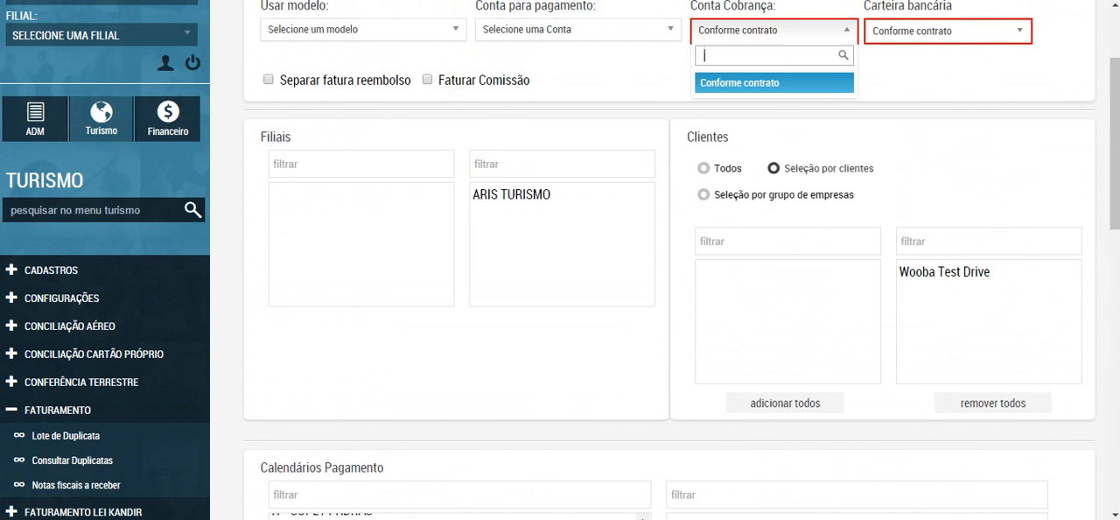
{"action": "left_click", "coordinate": [774, 30]}
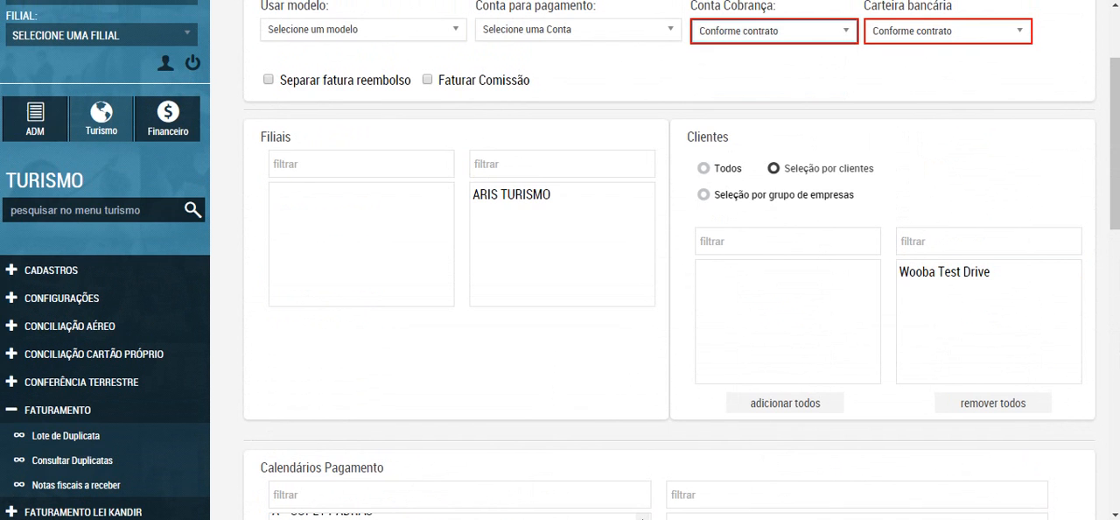
{"action": "left_click", "coordinate": [948, 31]}
{"action": "left_click", "coordinate": [773, 31]}
{"action": "left_click", "coordinate": [947, 31]}
{"action": "left_click", "coordinate": [774, 30]}
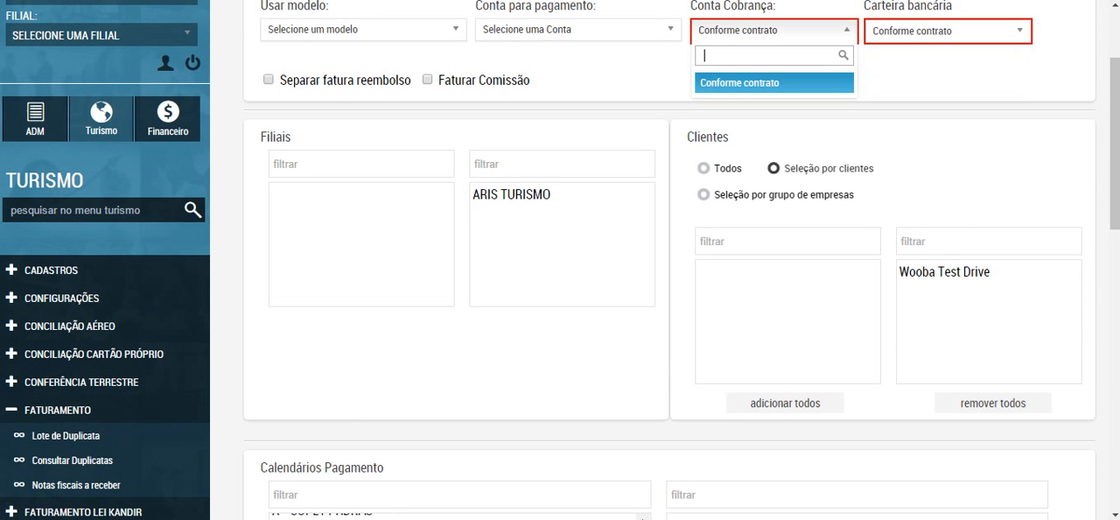
{"action": "left_click", "coordinate": [947, 31]}
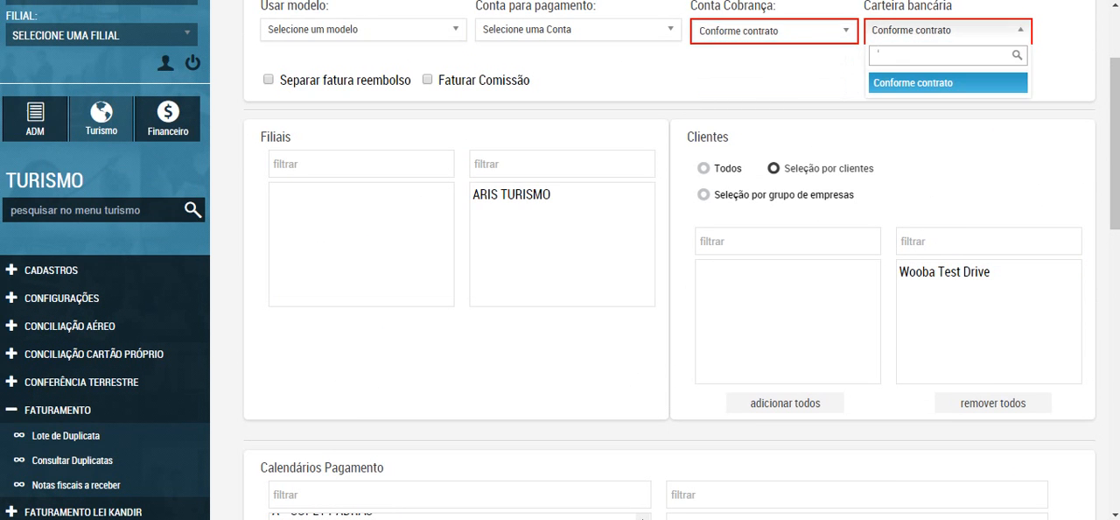
{"action": "left_click", "coordinate": [773, 30]}
{"action": "scroll", "coordinate": [669, 263], "scroll_direction": "down", "scroll_amount": 3}
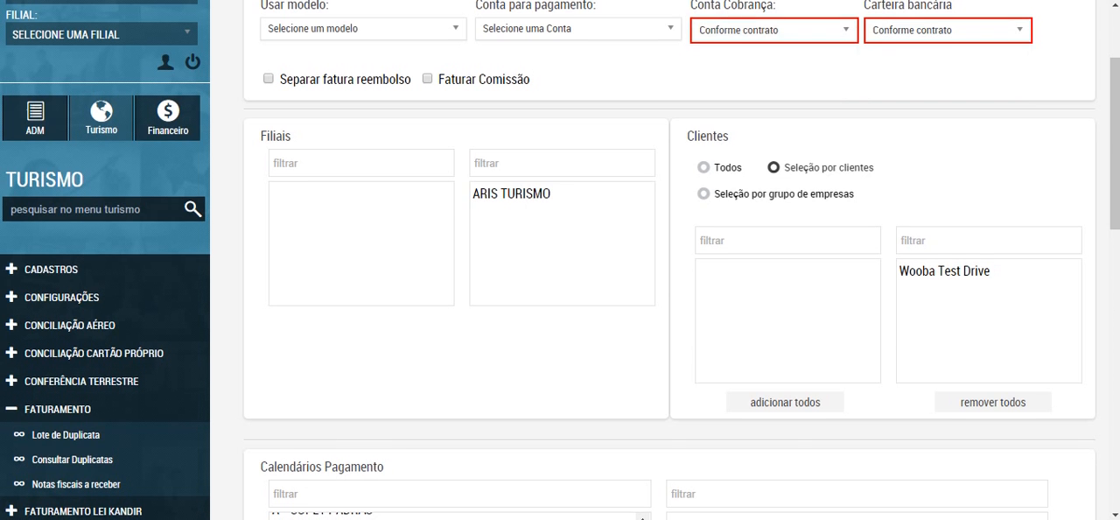
{"action": "scroll", "coordinate": [669, 263], "scroll_direction": "down", "scroll_amount": 7}
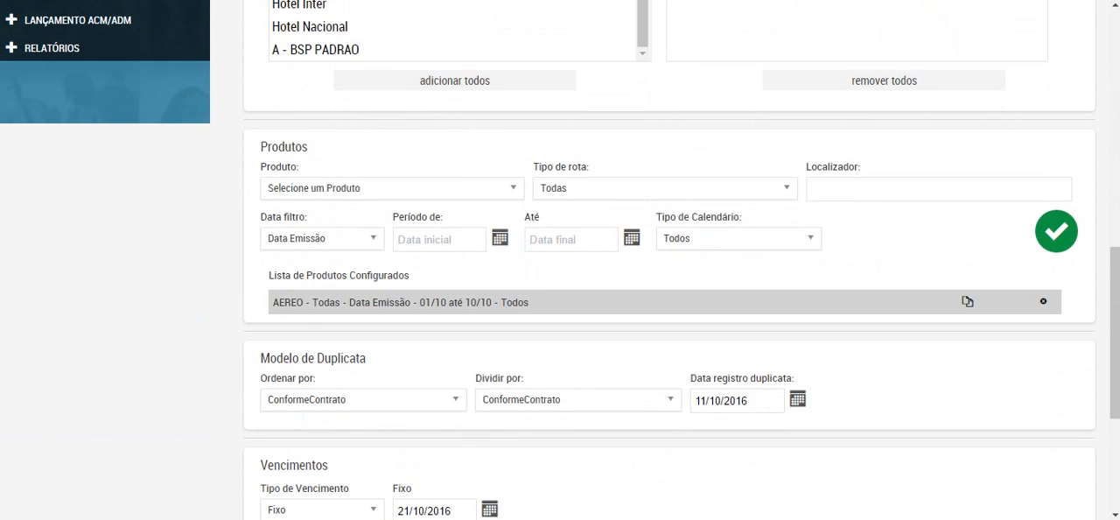
{"action": "scroll", "coordinate": [670, 263], "scroll_direction": "up", "scroll_amount": 4}
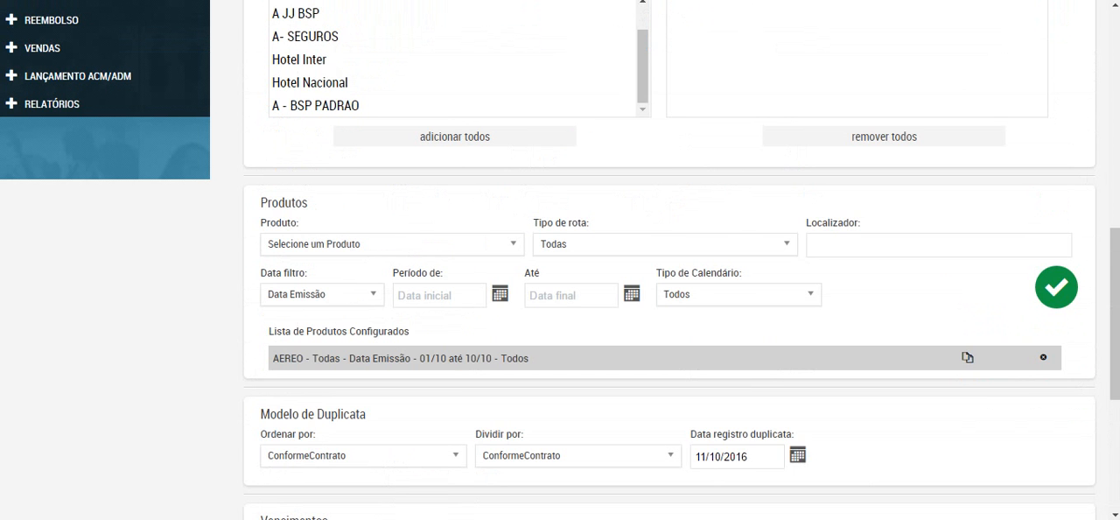
{"action": "scroll", "coordinate": [669, 262], "scroll_direction": "up", "scroll_amount": 3}
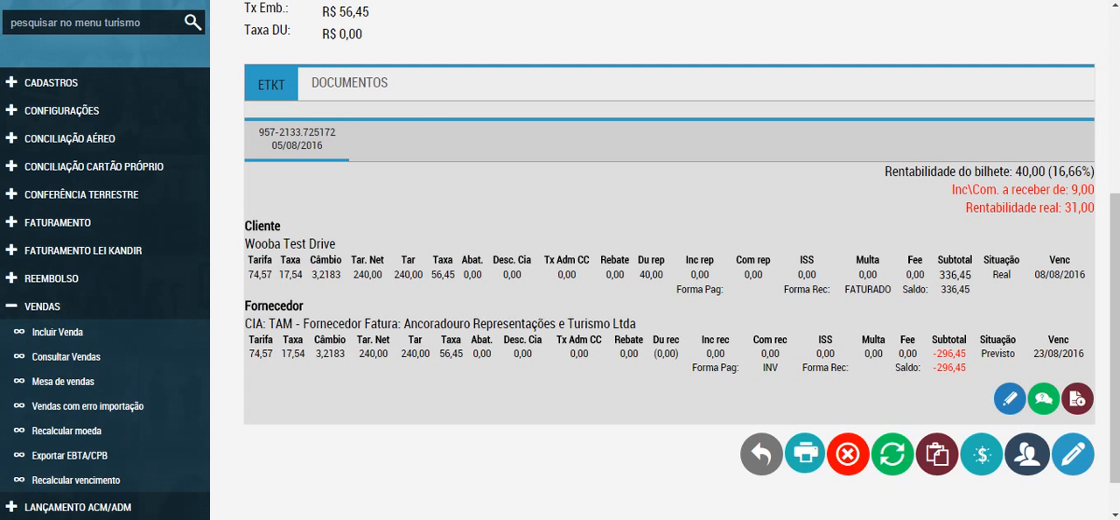
{"action": "scroll", "coordinate": [669, 262], "scroll_direction": "down", "scroll_amount": 1}
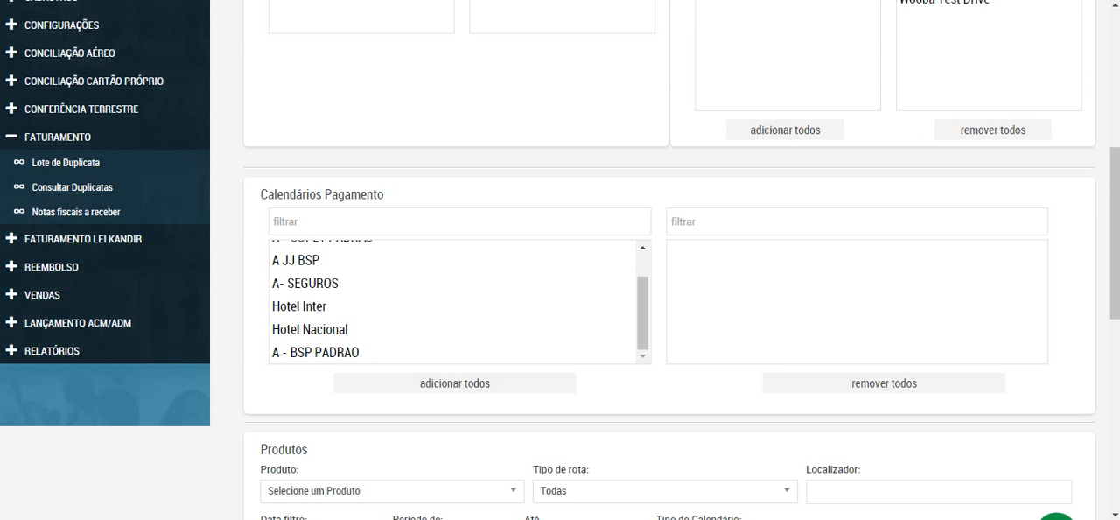
{"action": "left_click_drag", "start_coordinate": [1115, 233], "coordinate": [1115, 96]}
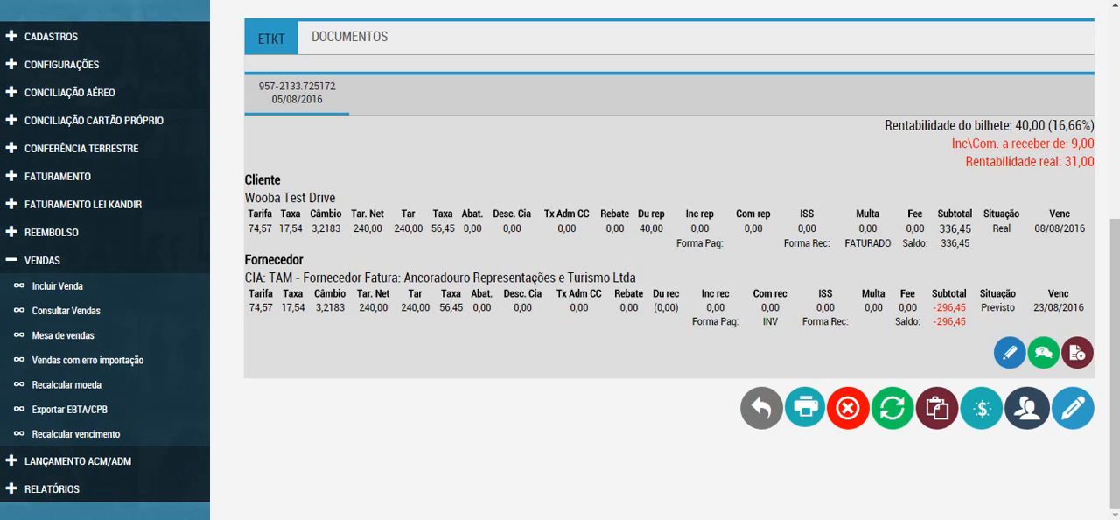
Step: Open the Wooffice - Base Demo login page and enter the user's login and account password
{"action": "left_click", "coordinate": [74, 0]}
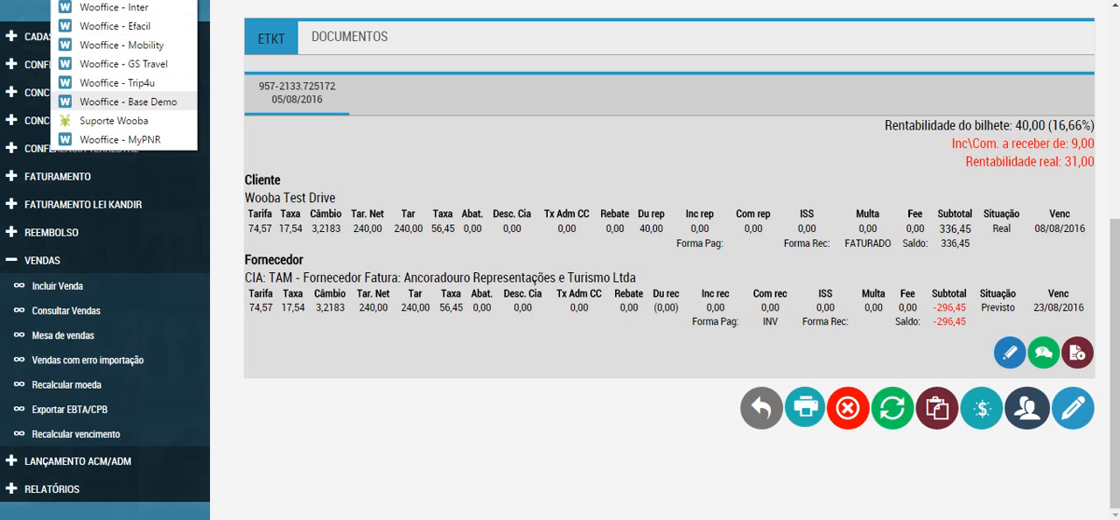
{"action": "left_click", "coordinate": [128, 102]}
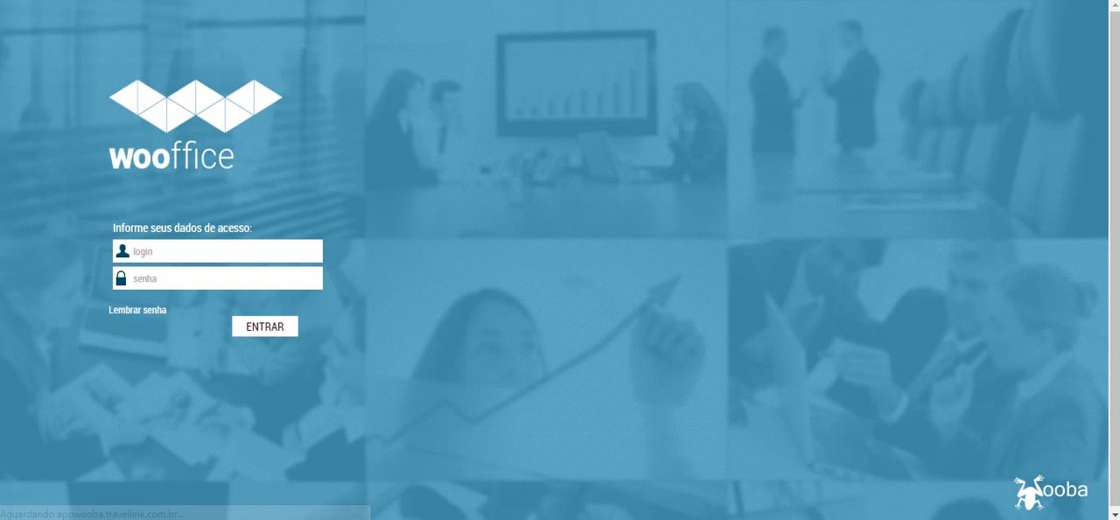
{"action": "type", "text": "KIELBER"}
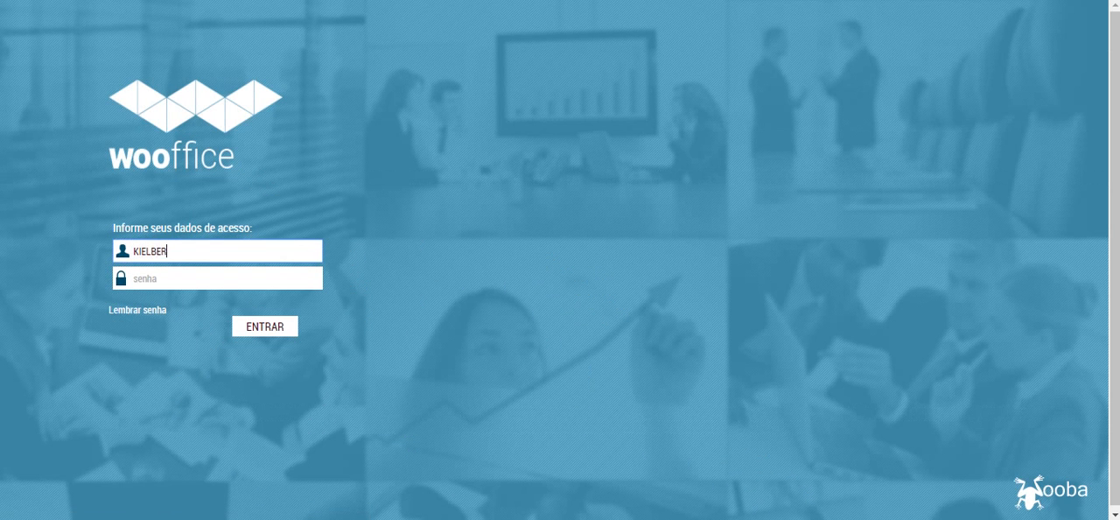
{"action": "key", "text": "Tab"}
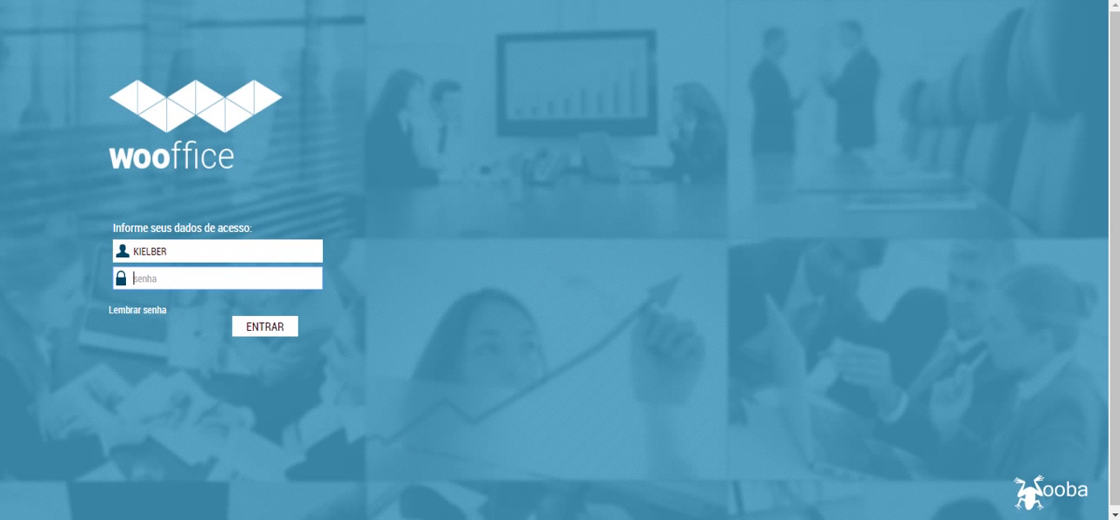
{"action": "type", "text": "**********"}
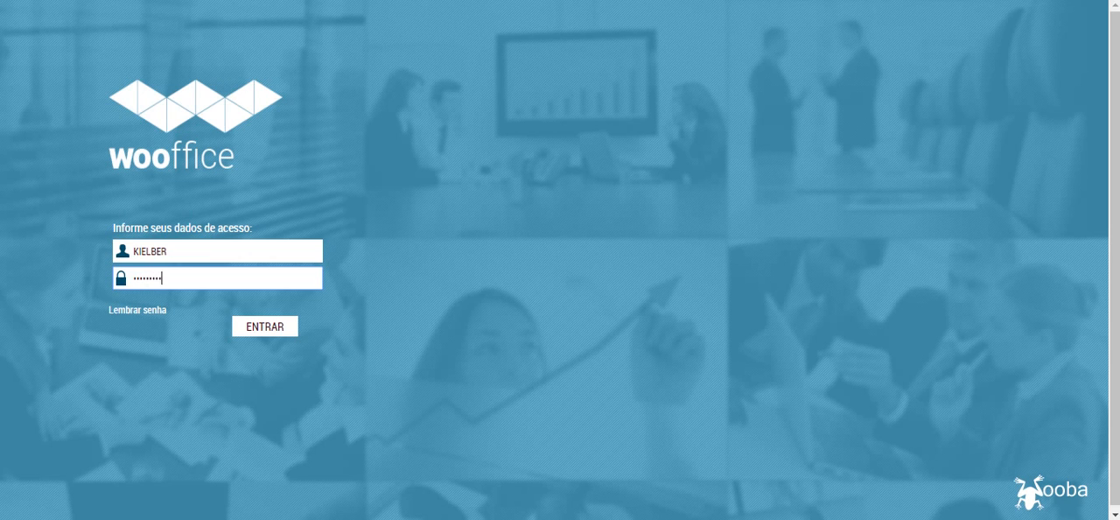
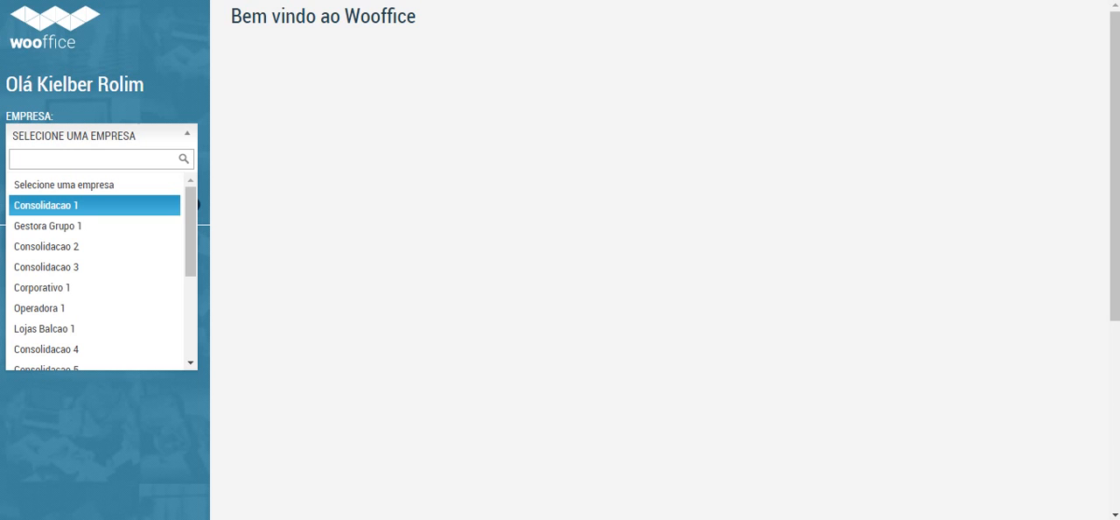
Step: Select Consolidacao 1 as the company and open Lote de Duplicata under Faturamento in the Turismo module
{"action": "left_click", "coordinate": [46, 206]}
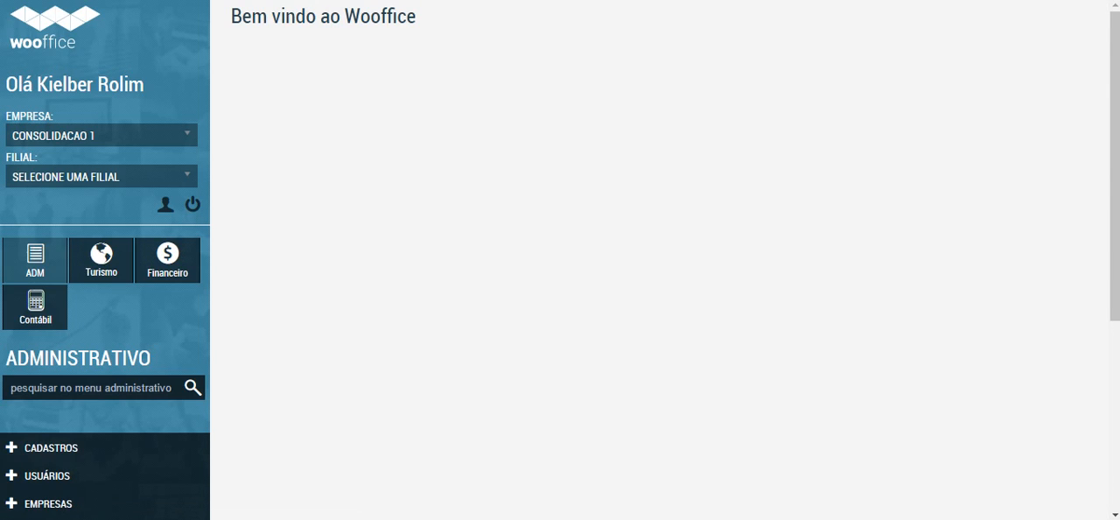
{"action": "left_click", "coordinate": [102, 272]}
{"action": "scroll", "coordinate": [101, 271], "scroll_direction": "down", "scroll_amount": 4}
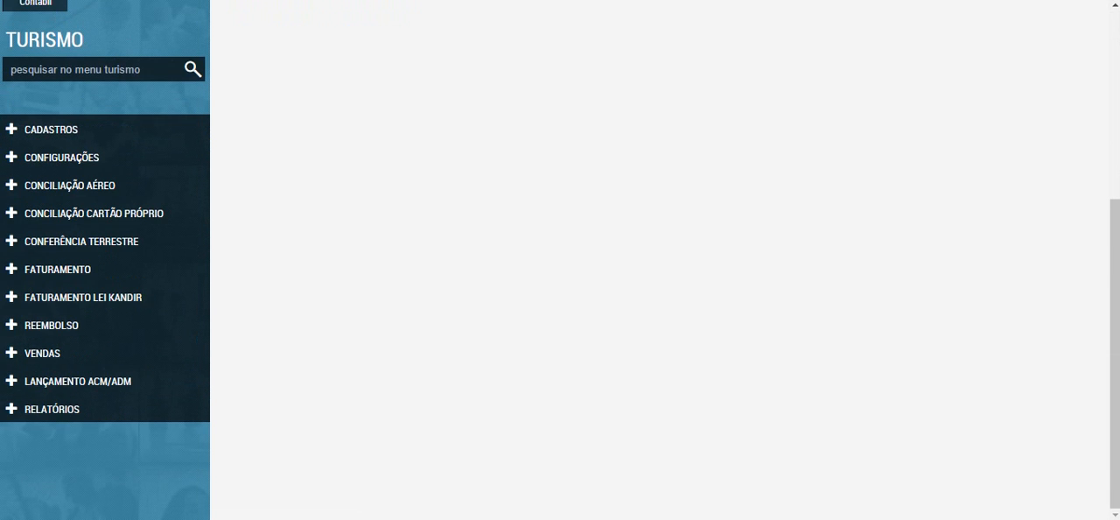
{"action": "left_click", "coordinate": [57, 269]}
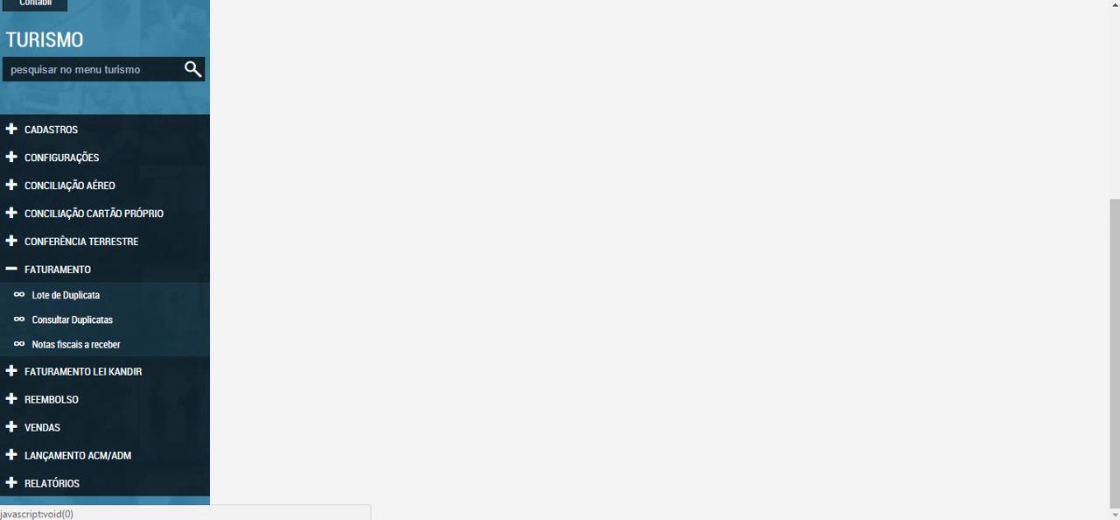
{"action": "left_click", "coordinate": [66, 295]}
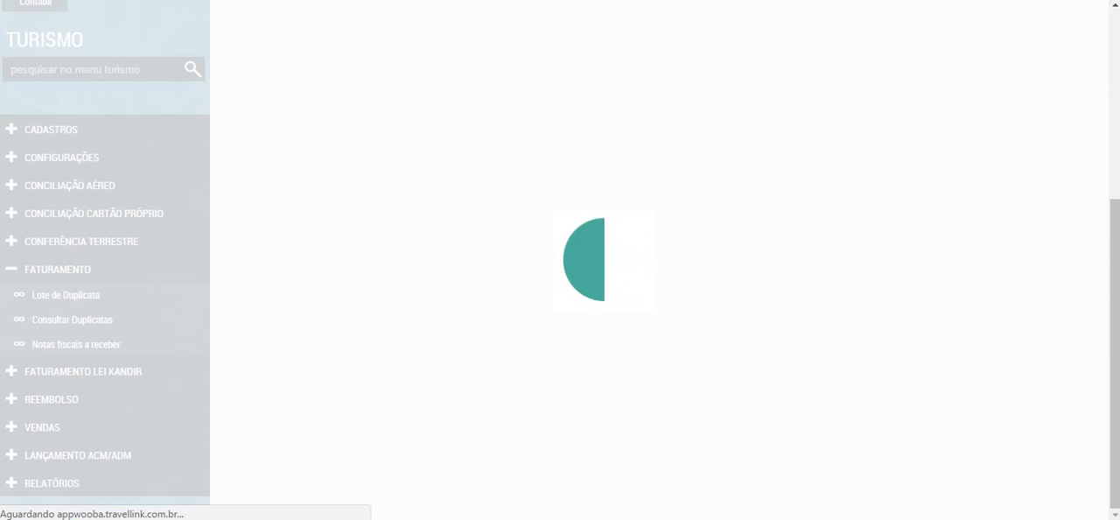
{"action": "scroll", "coordinate": [665, 263], "scroll_direction": "down", "scroll_amount": 10}
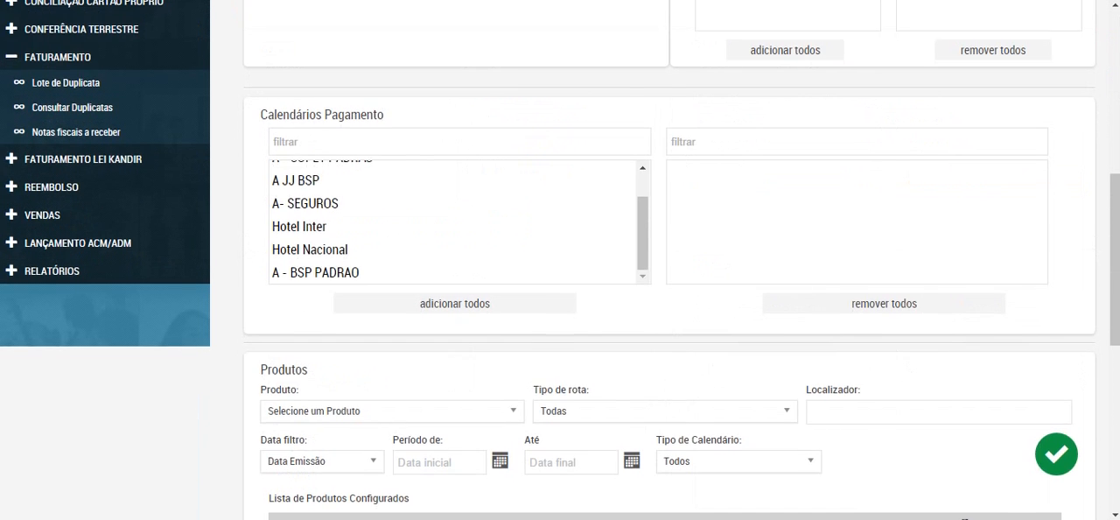
{"action": "scroll", "coordinate": [664, 263], "scroll_direction": "up", "scroll_amount": 4}
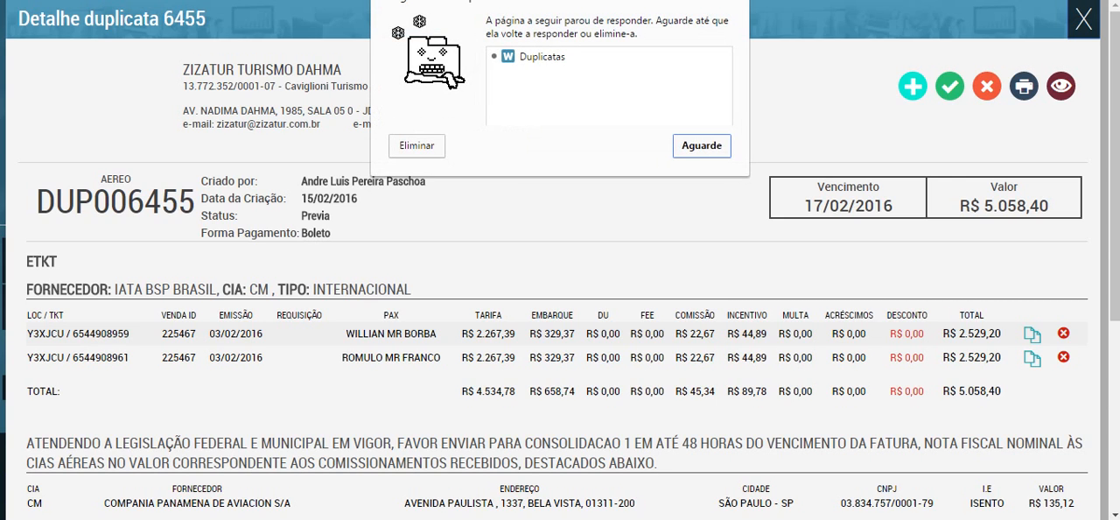
Step: Keep waiting for the unresponsive Duplicatas page with the Zizatur Turismo Dahma duplicata detail, and return to the duplicata list
{"action": "left_click", "coordinate": [701, 146]}
{"action": "left_click", "coordinate": [701, 146]}
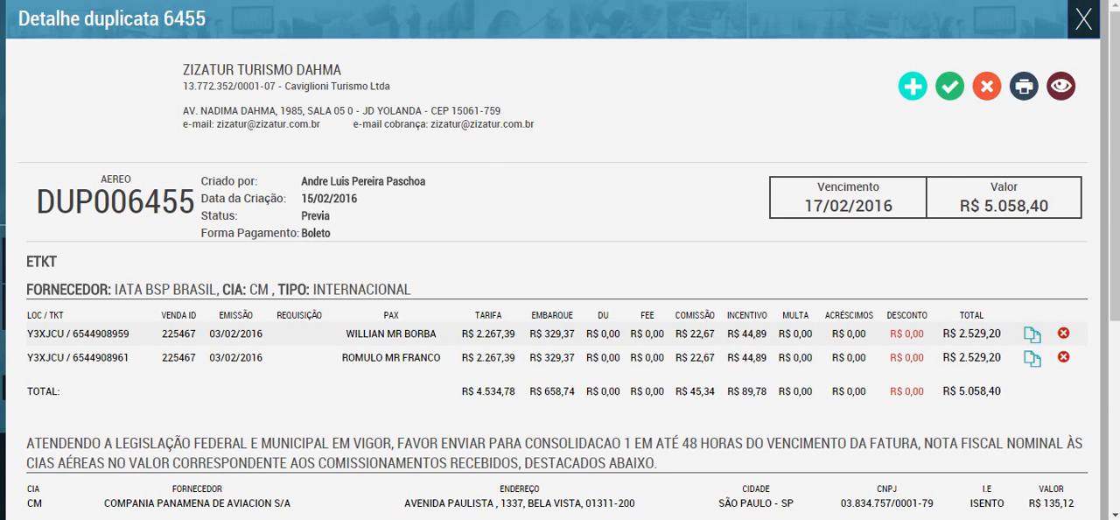
{"action": "right_click", "coordinate": [210, 0]}
{"action": "left_click", "coordinate": [253, 0]}
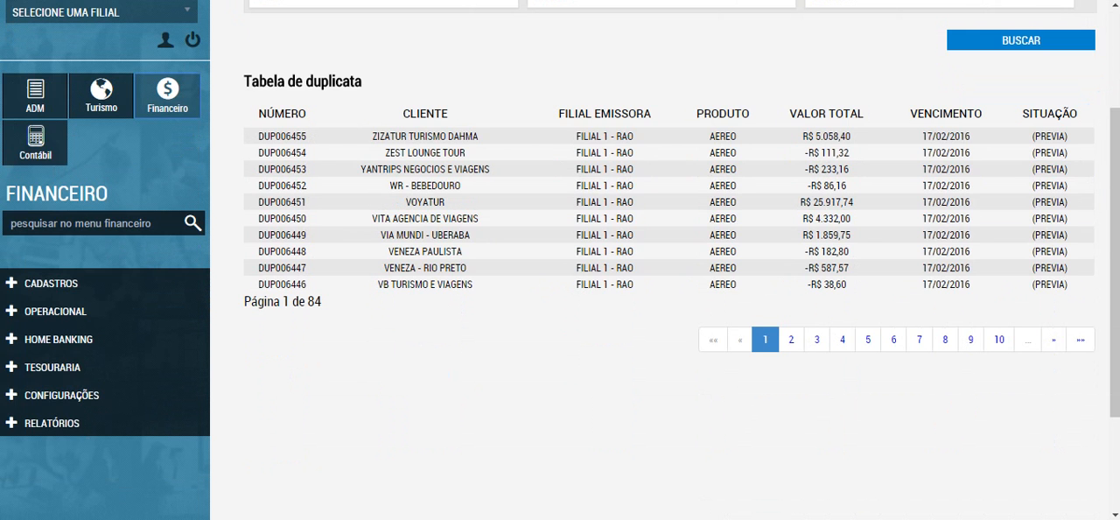
Step: Open Contas a receber under Operacional in the Financeiro module and search for receivables without any filter
{"action": "left_click", "coordinate": [56, 311]}
{"action": "left_click", "coordinate": [64, 337]}
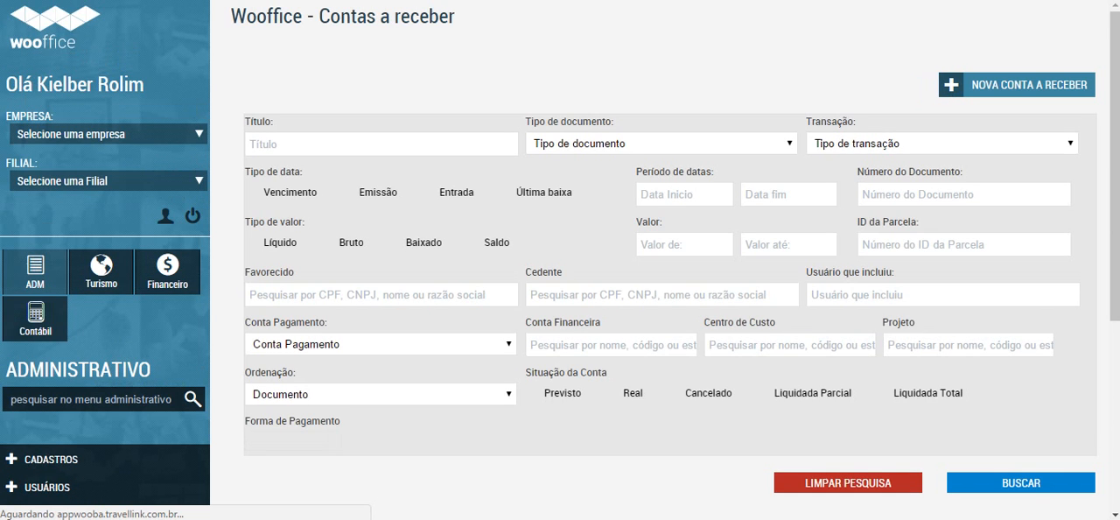
{"action": "scroll", "coordinate": [665, 262], "scroll_direction": "down", "scroll_amount": 4}
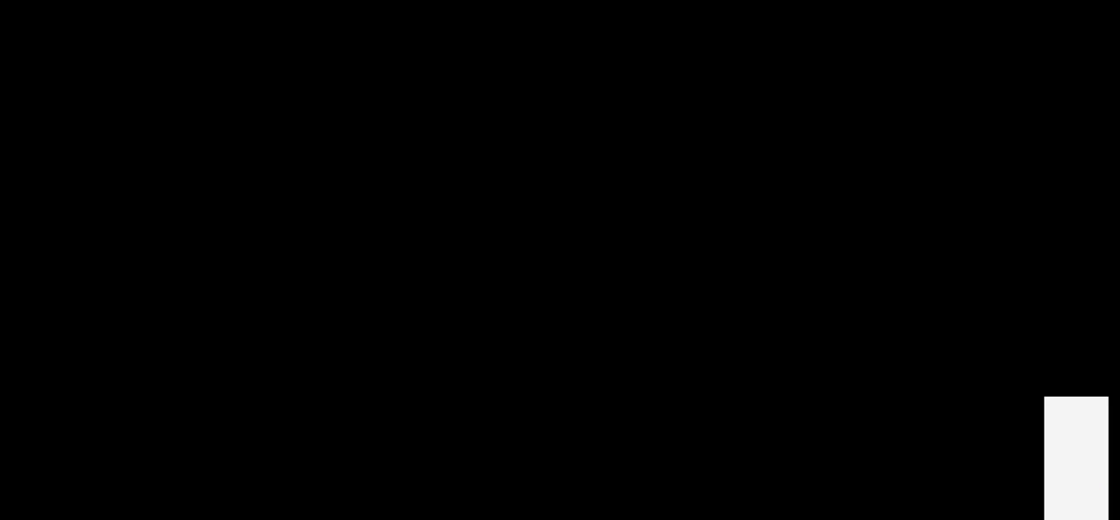
{"action": "left_click", "coordinate": [1020, 166]}
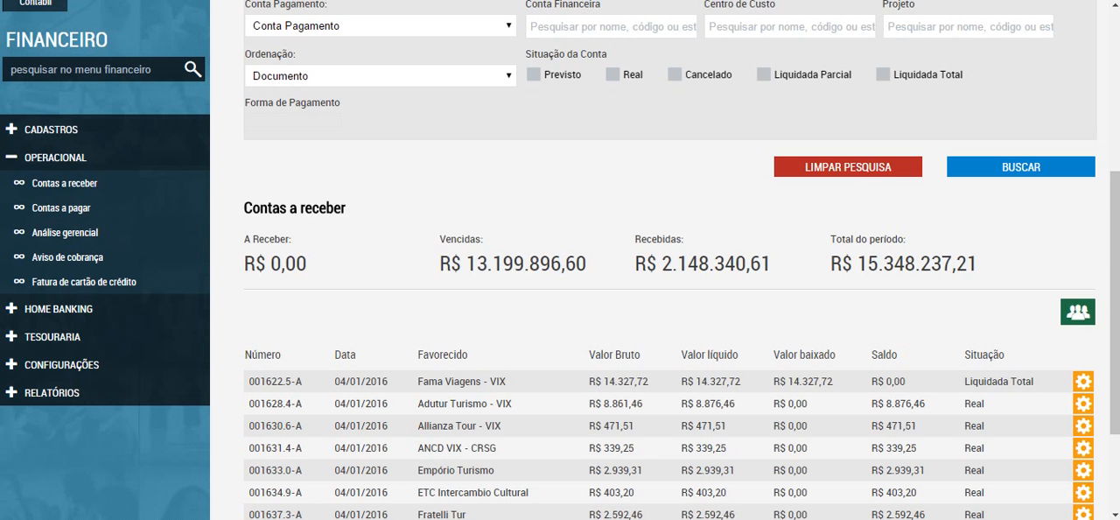
Step: Open the Adutur Turismo - VIX receivable and review its document data, Parcelas and Lançamentos
{"action": "scroll", "coordinate": [664, 263], "scroll_direction": "down", "scroll_amount": 2}
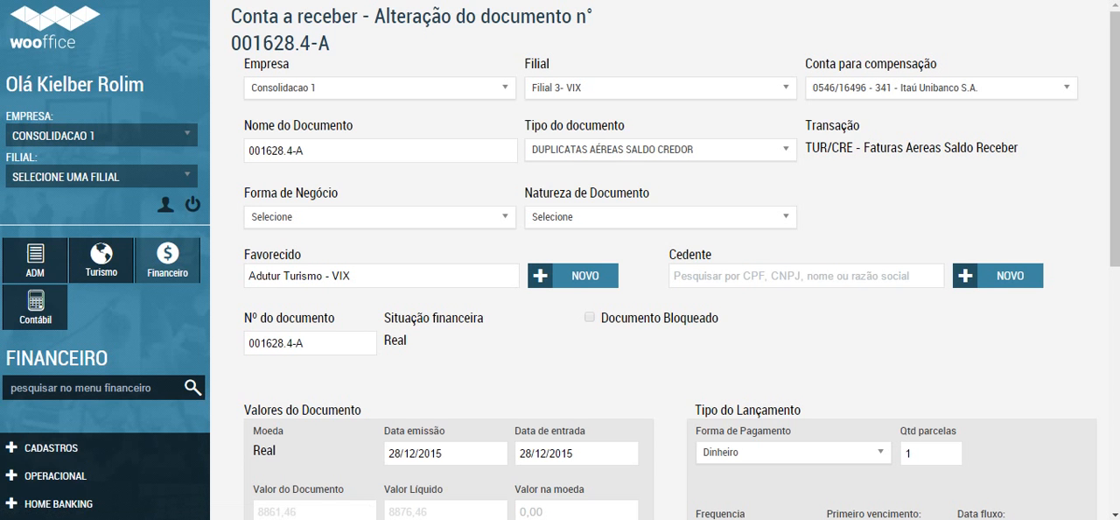
{"action": "scroll", "coordinate": [560, 263], "scroll_direction": "down", "scroll_amount": 5}
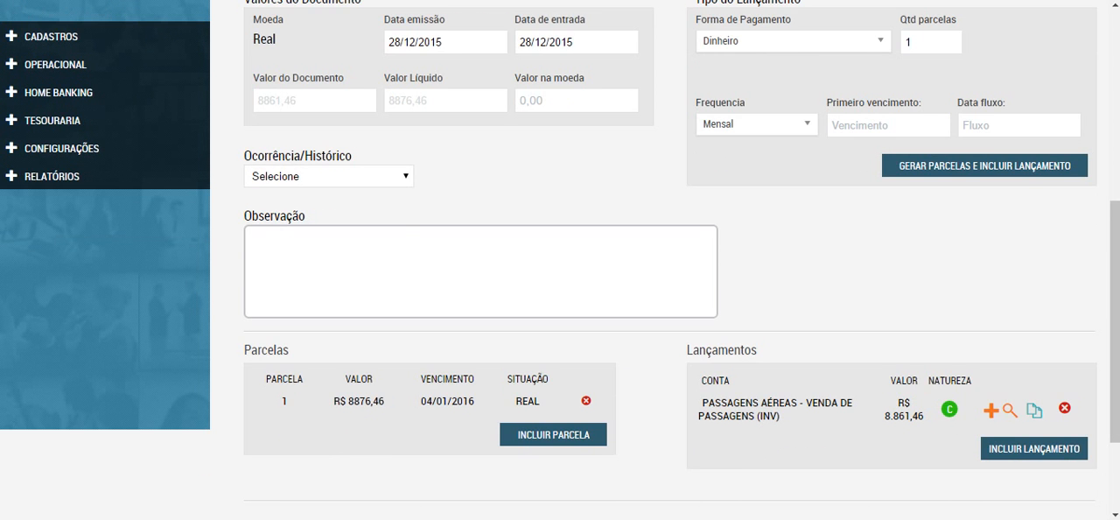
{"action": "scroll", "coordinate": [559, 262], "scroll_direction": "up", "scroll_amount": 3}
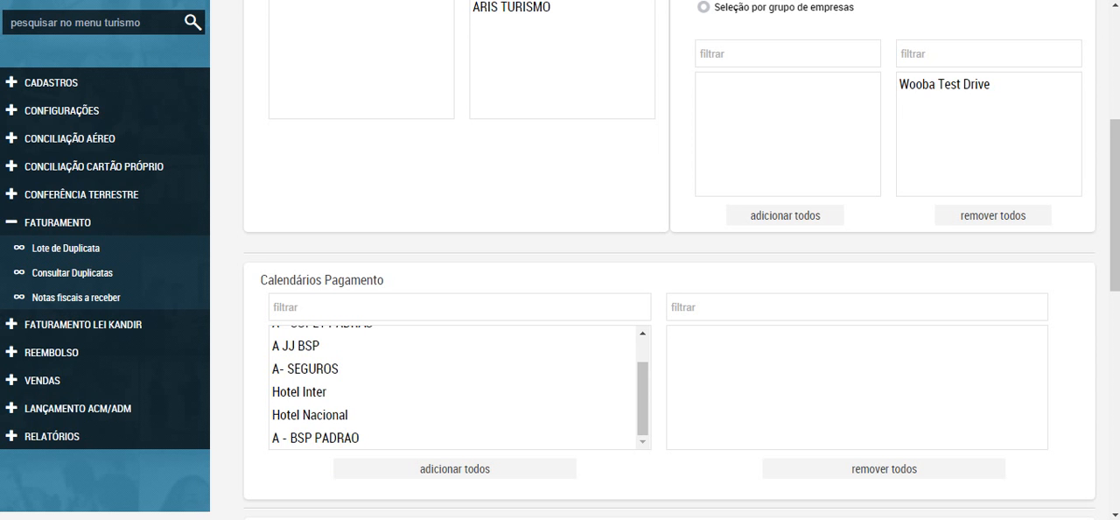
Step: Go back to the ARIS TURISMO Lote de Duplicata form and open Consultar Duplicatas to view the duplicata table
{"action": "scroll", "coordinate": [669, 262], "scroll_direction": "up", "scroll_amount": 3}
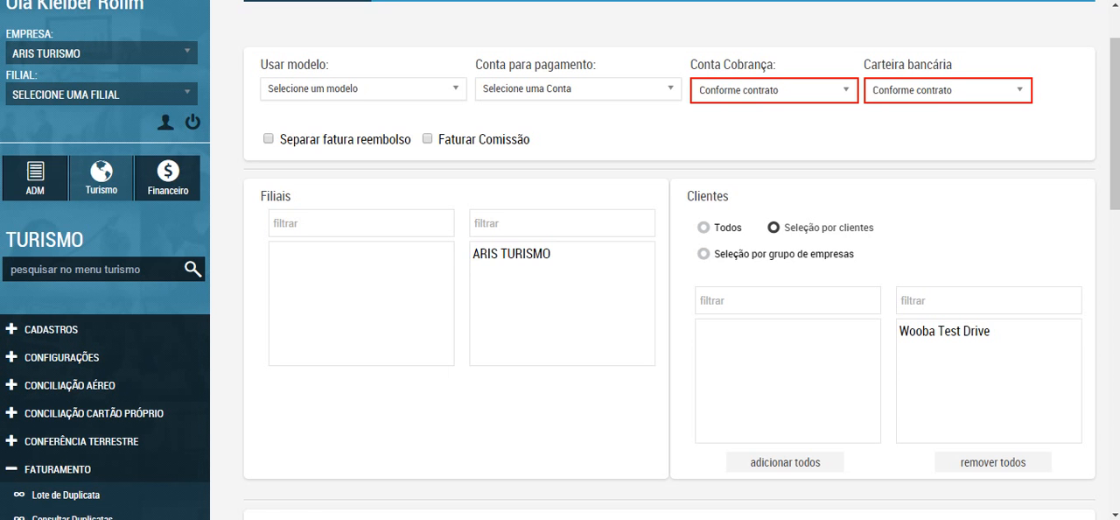
{"action": "scroll", "coordinate": [560, 263], "scroll_direction": "down", "scroll_amount": 2}
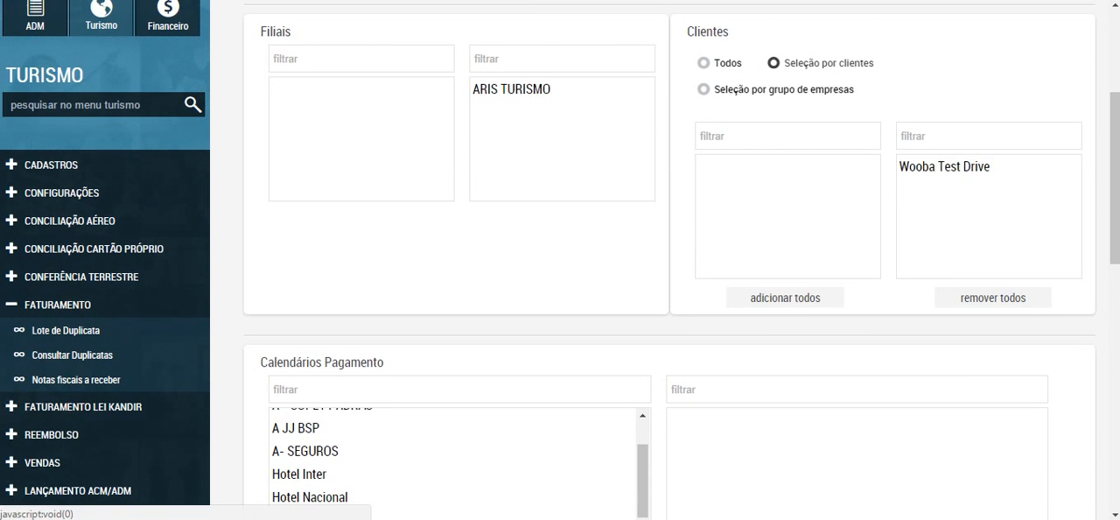
{"action": "left_click", "coordinate": [71, 355]}
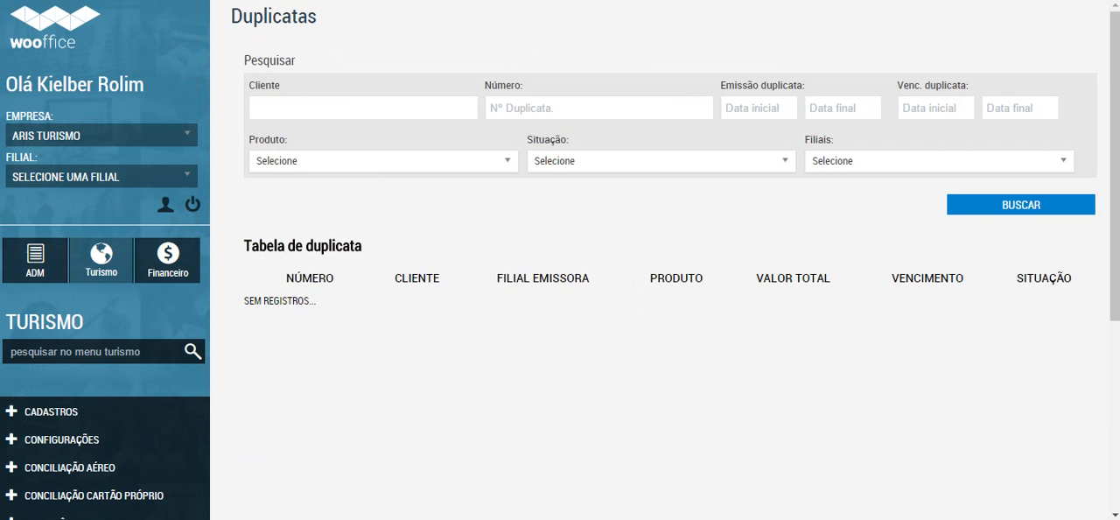
{"action": "scroll", "coordinate": [560, 262], "scroll_direction": "down", "scroll_amount": 1}
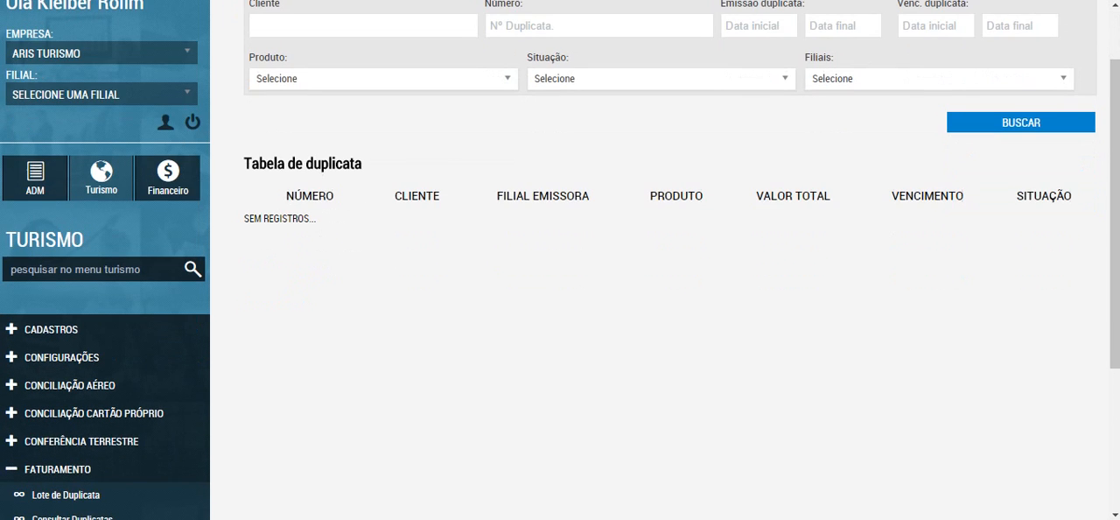
{"action": "scroll", "coordinate": [560, 262], "scroll_direction": "down", "scroll_amount": 1}
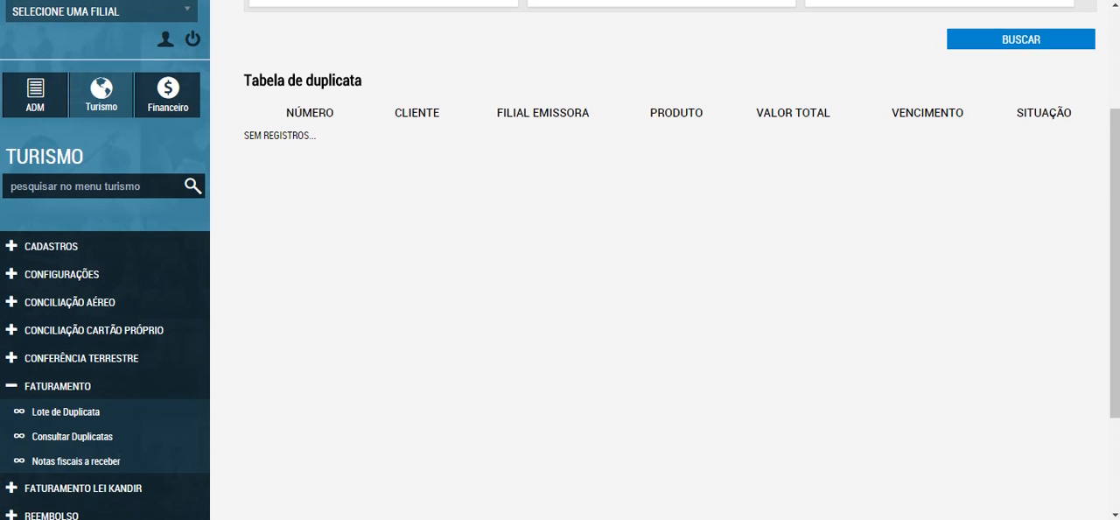
Step: Open the Cadastro de reembolso form through Registrar solicitação in the Reembolso section
{"action": "scroll", "coordinate": [560, 262], "scroll_direction": "down", "scroll_amount": 2}
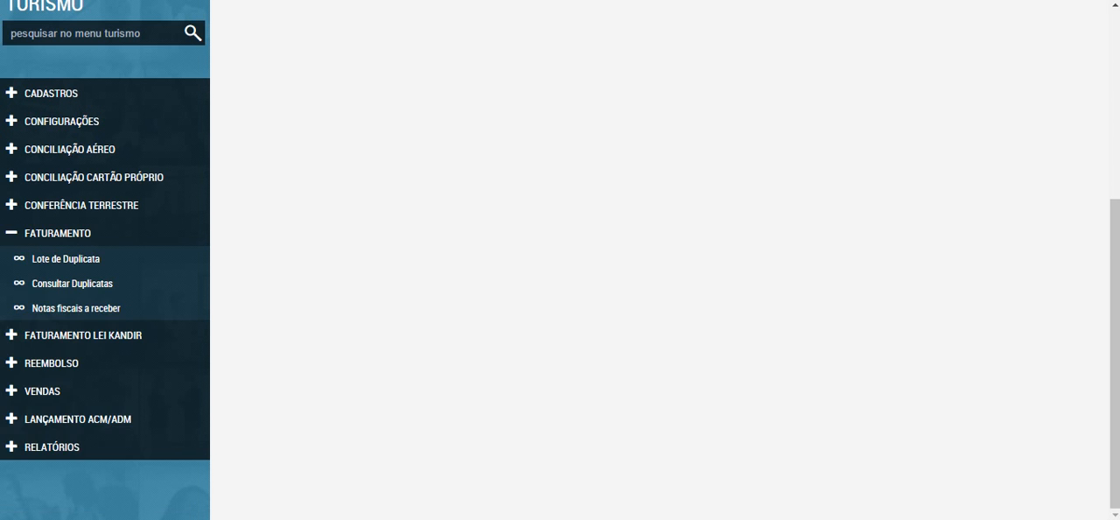
{"action": "left_click", "coordinate": [56, 233]}
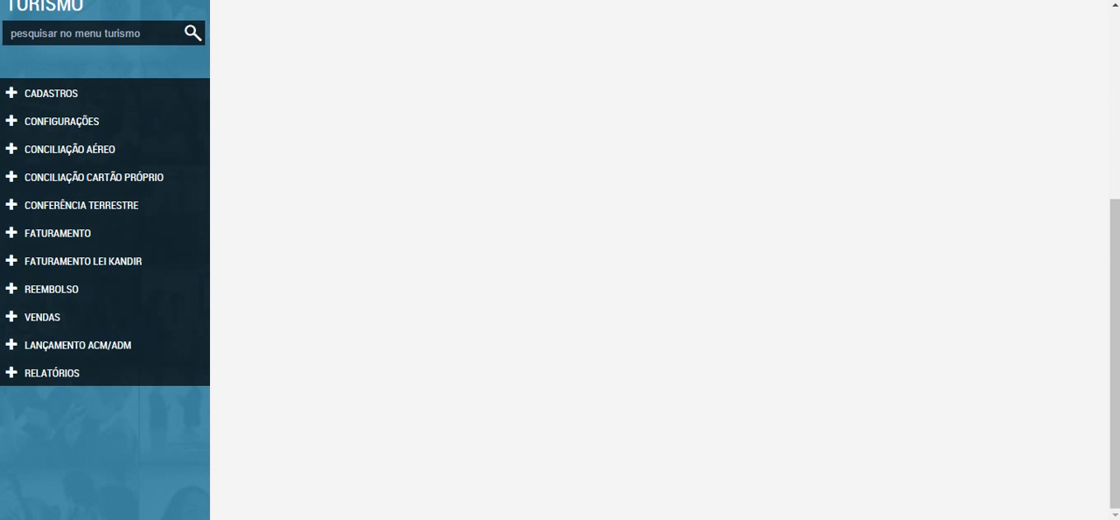
{"action": "left_click", "coordinate": [51, 289]}
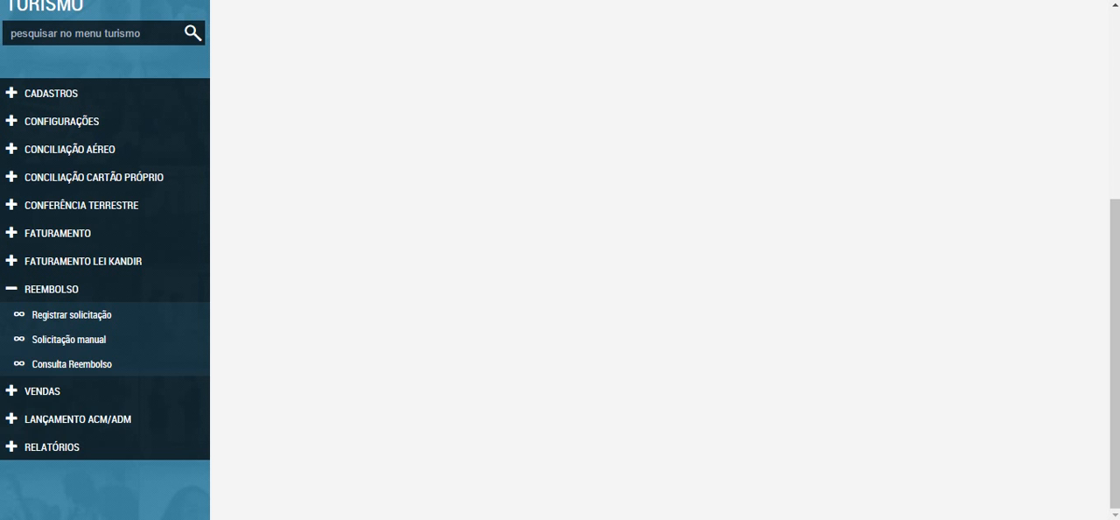
{"action": "left_click", "coordinate": [71, 315]}
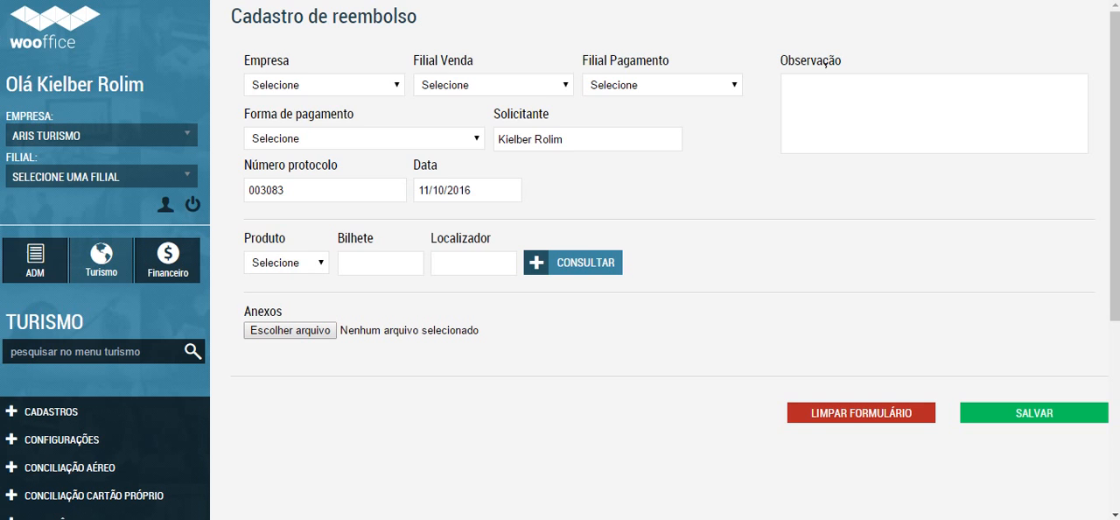
Step: Set Empresa, Filial Venda and Filial Pagamento of the refund request to ARIS TURISMO
{"action": "left_click", "coordinate": [324, 85]}
{"action": "left_click", "coordinate": [289, 118]}
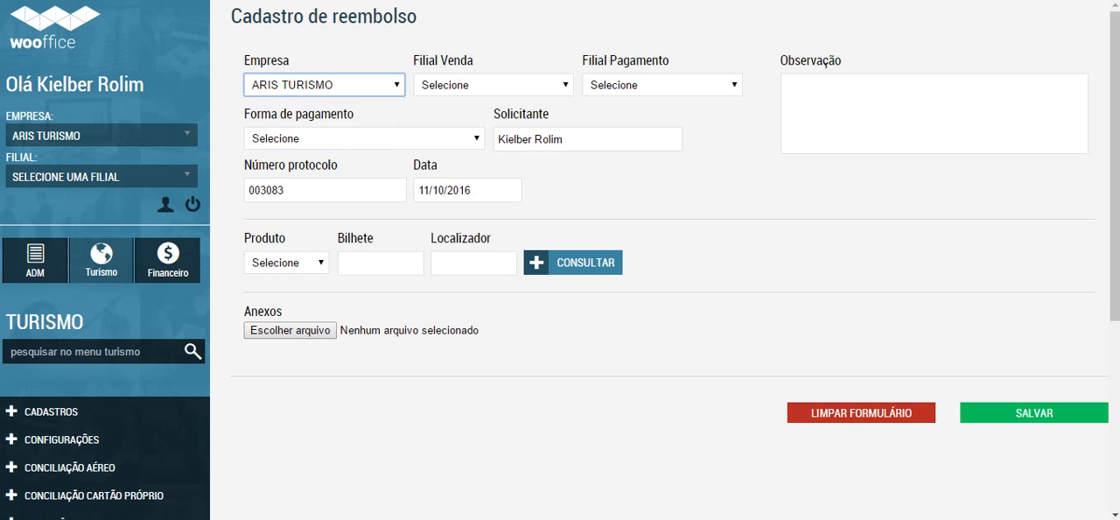
{"action": "left_click", "coordinate": [492, 85]}
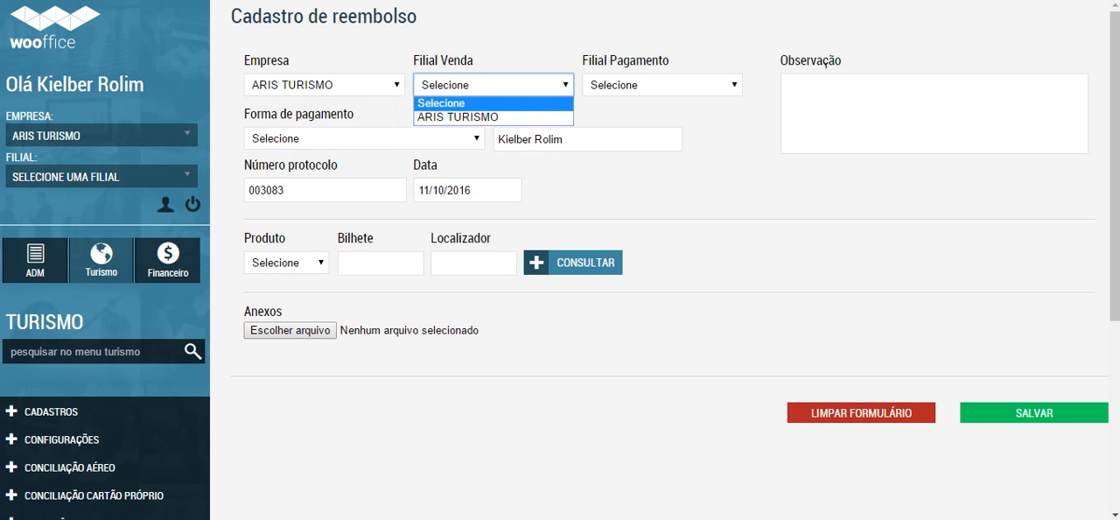
{"action": "left_click", "coordinate": [464, 117]}
{"action": "left_click", "coordinate": [662, 84]}
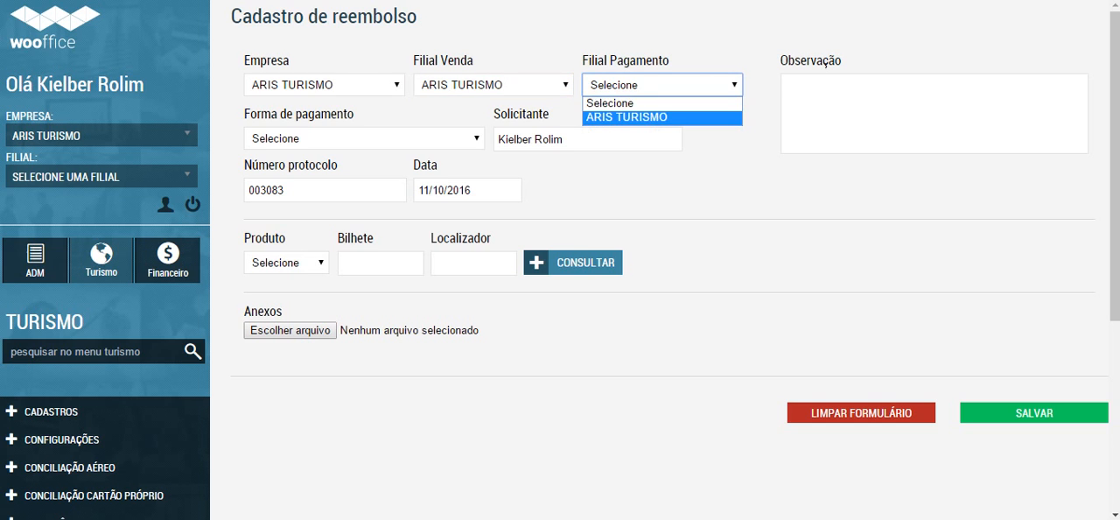
{"action": "left_click", "coordinate": [626, 117]}
Step: Set Forma de pagamento of the refund to Desconto Duplicata, also trying the Pagamento financeiro option
{"action": "left_click", "coordinate": [364, 138]}
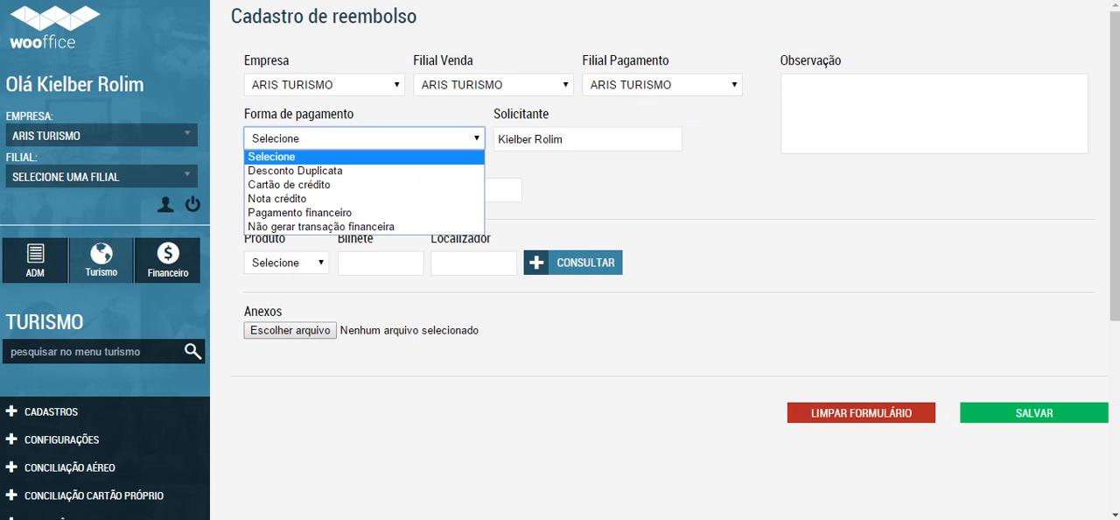
{"action": "left_click", "coordinate": [341, 170]}
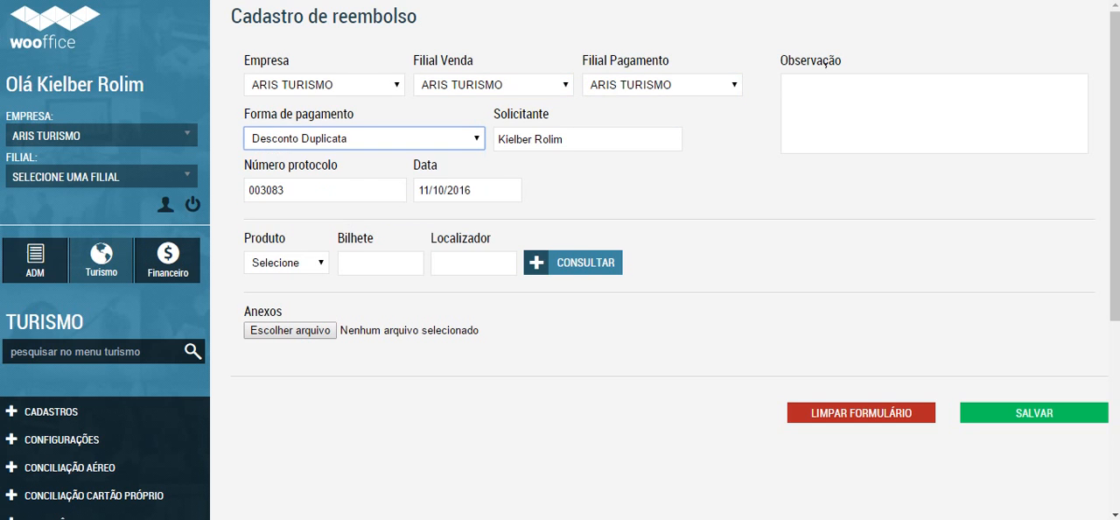
{"action": "left_click", "coordinate": [364, 138]}
{"action": "left_click", "coordinate": [341, 213]}
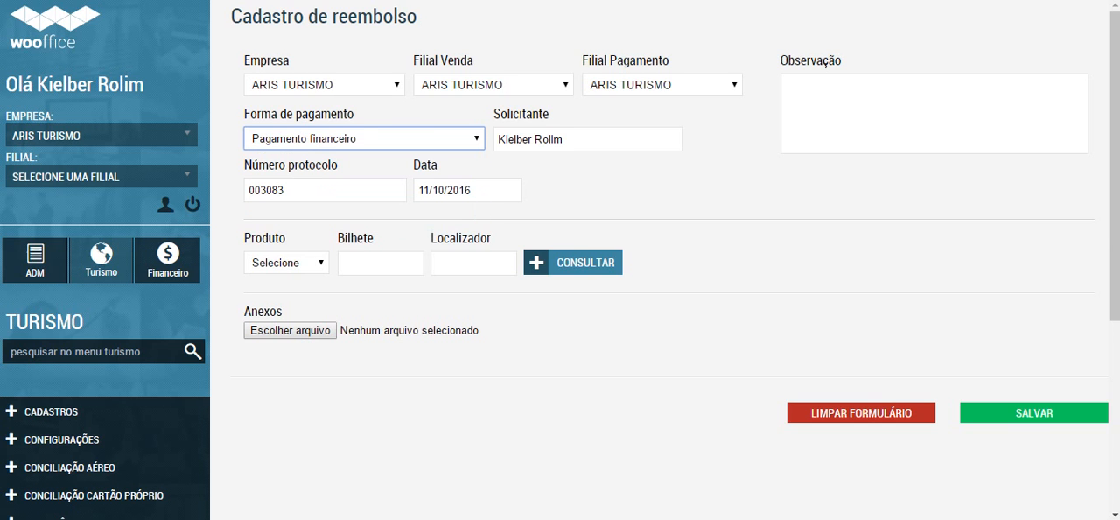
{"action": "left_click", "coordinate": [363, 138]}
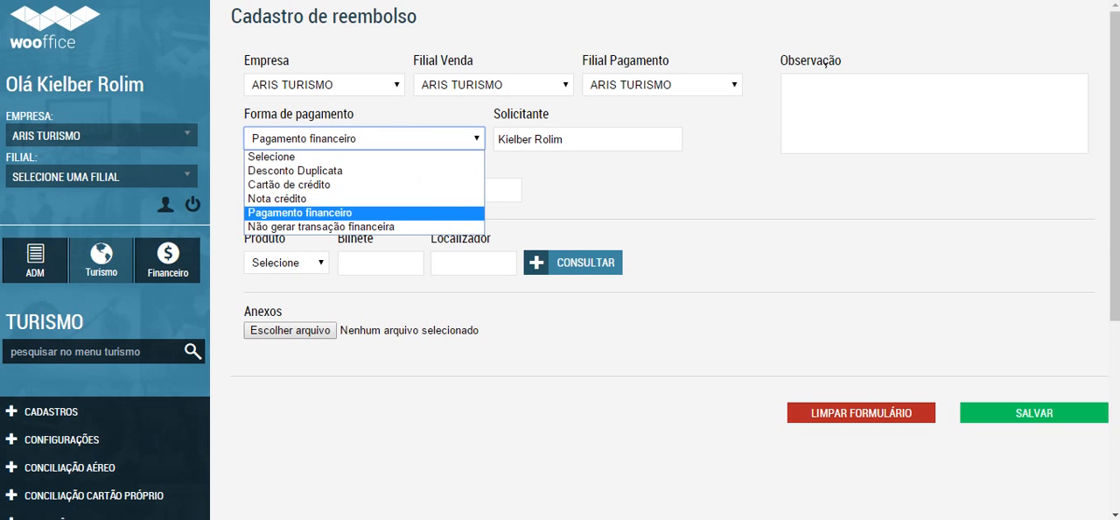
{"action": "left_click", "coordinate": [341, 168]}
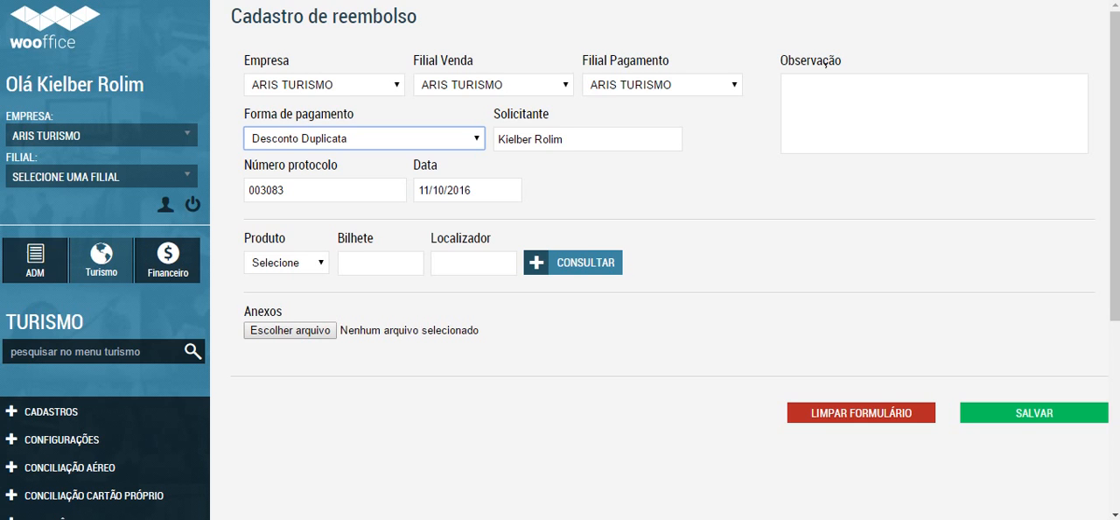
{"action": "key", "text": "Tab"}
Step: Set Produto of the refund request to AEREO and make the Bilhete field ready for entry
{"action": "left_click", "coordinate": [376, 262]}
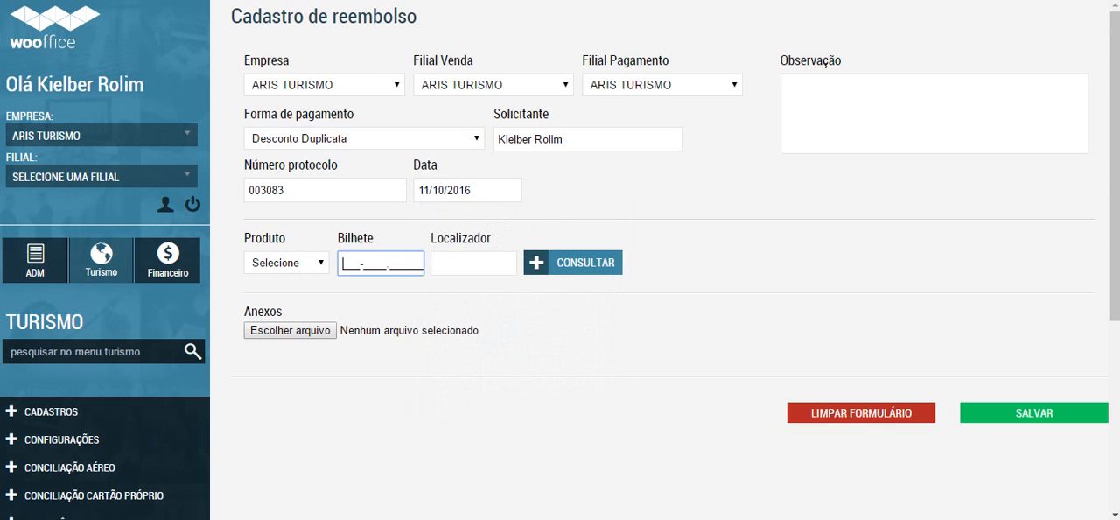
{"action": "left_click", "coordinate": [286, 262]}
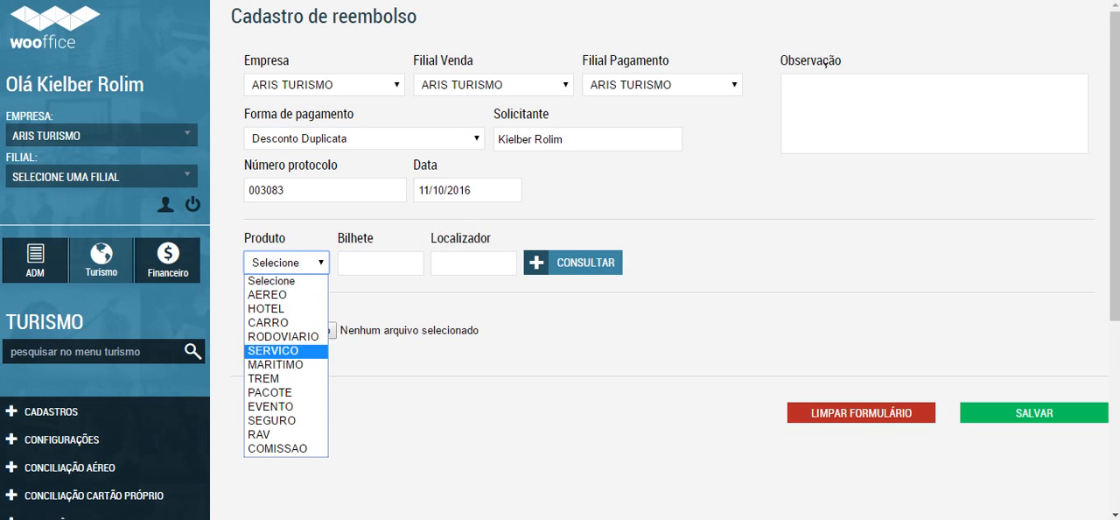
{"action": "key", "text": "Return"}
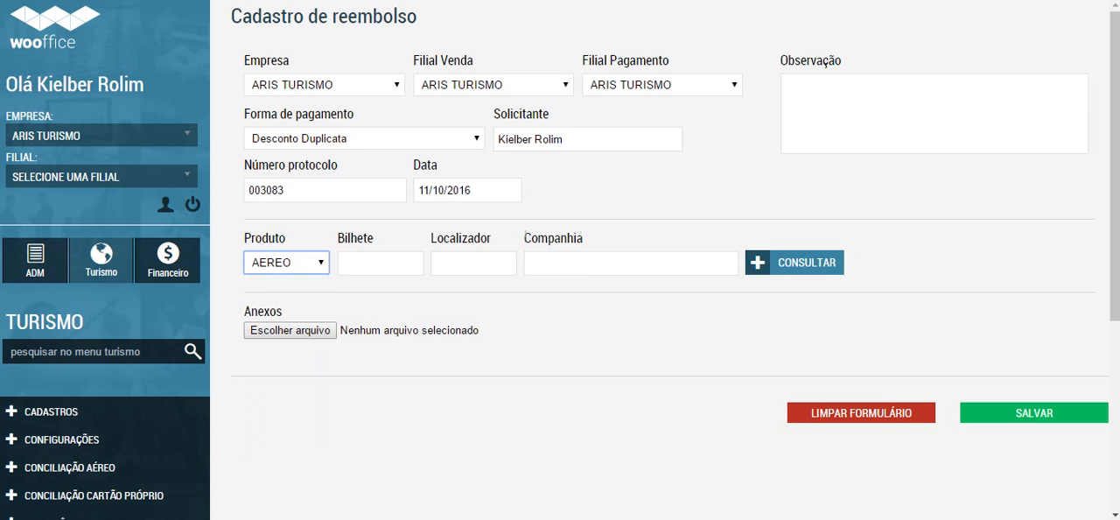
{"action": "left_click", "coordinate": [381, 263]}
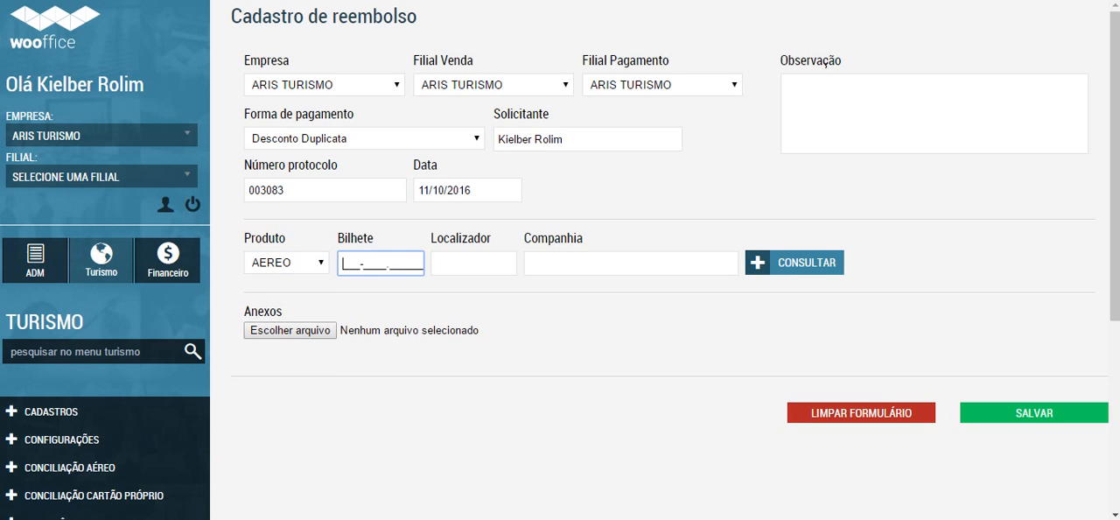
Step: Open Consultar Vendas in a duplicate tab and open the Wooba Test Drive AEREO sale issued on 10/10/2016
{"action": "right_click", "coordinate": [131, 0]}
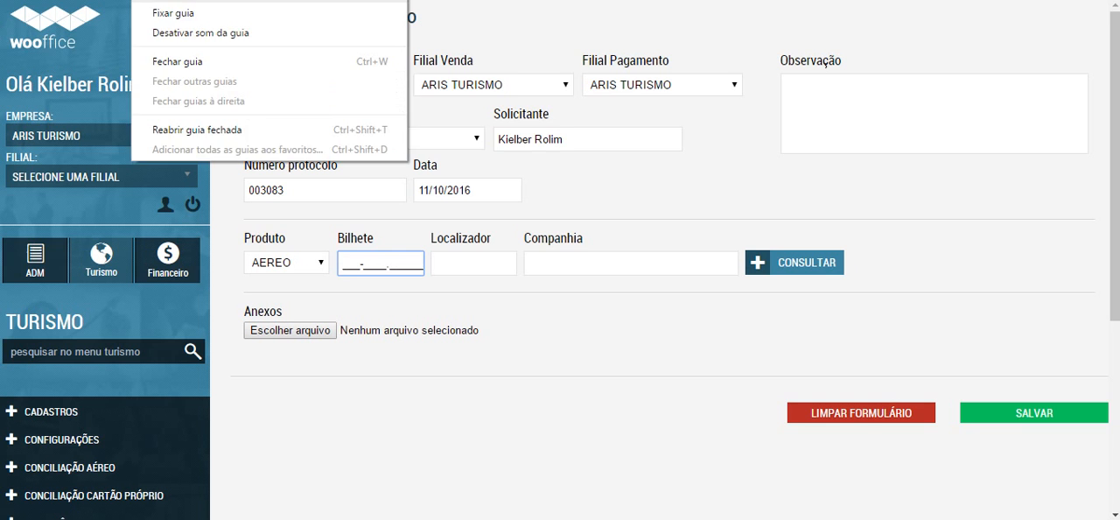
{"action": "left_click", "coordinate": [171, 1]}
{"action": "scroll", "coordinate": [114, 289], "scroll_direction": "down", "scroll_amount": 4}
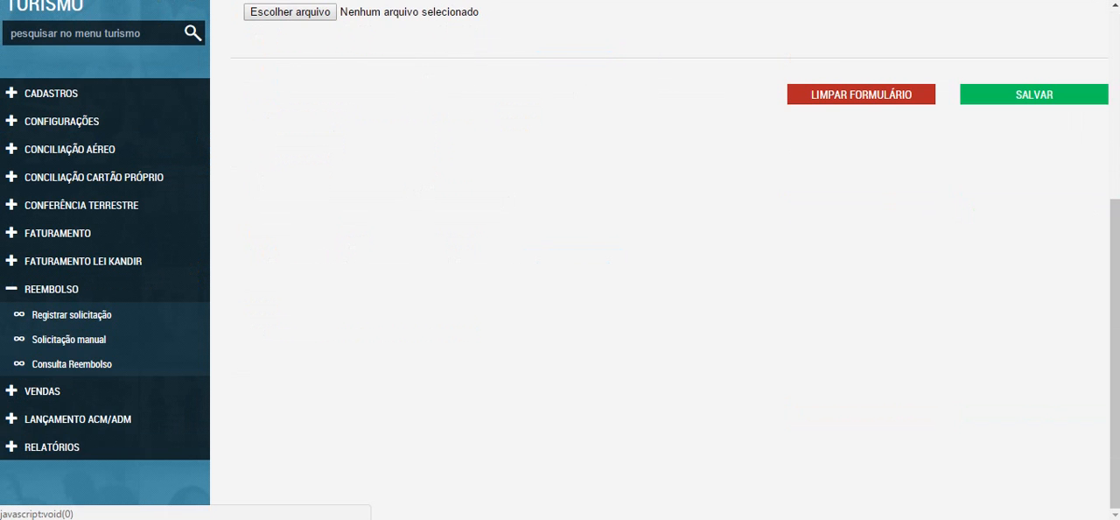
{"action": "left_click", "coordinate": [42, 390]}
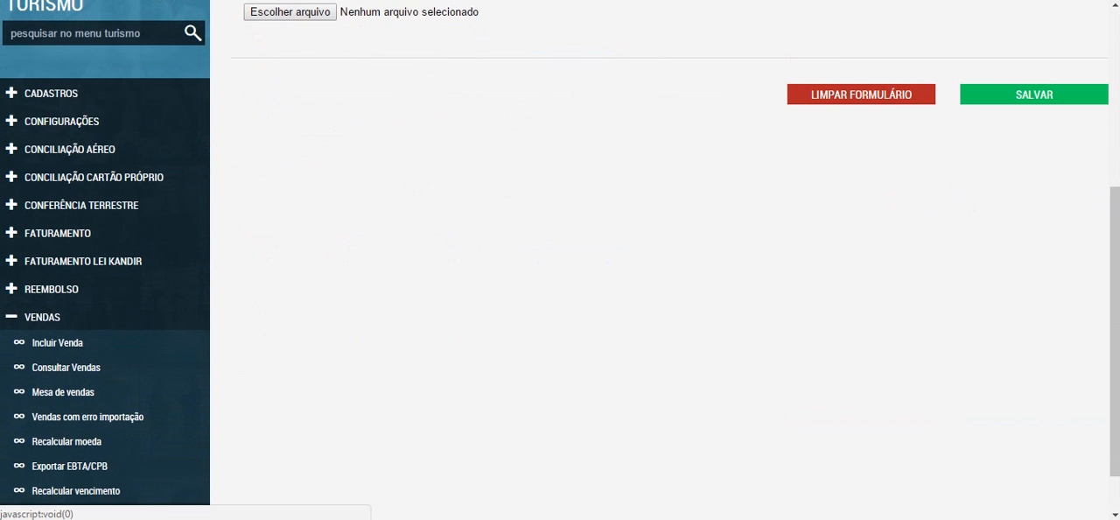
{"action": "left_click", "coordinate": [66, 367]}
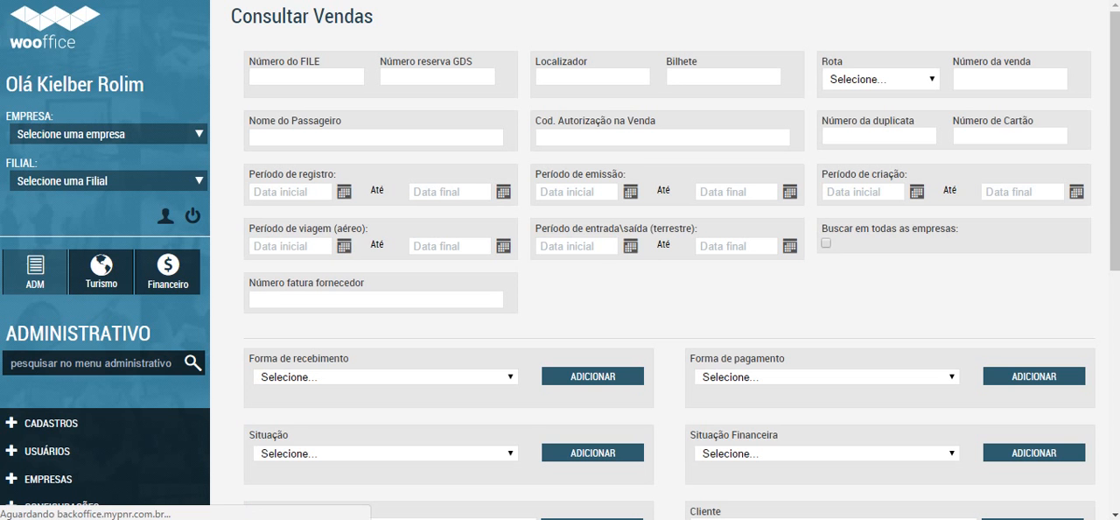
{"action": "scroll", "coordinate": [560, 259], "scroll_direction": "down", "scroll_amount": 5}
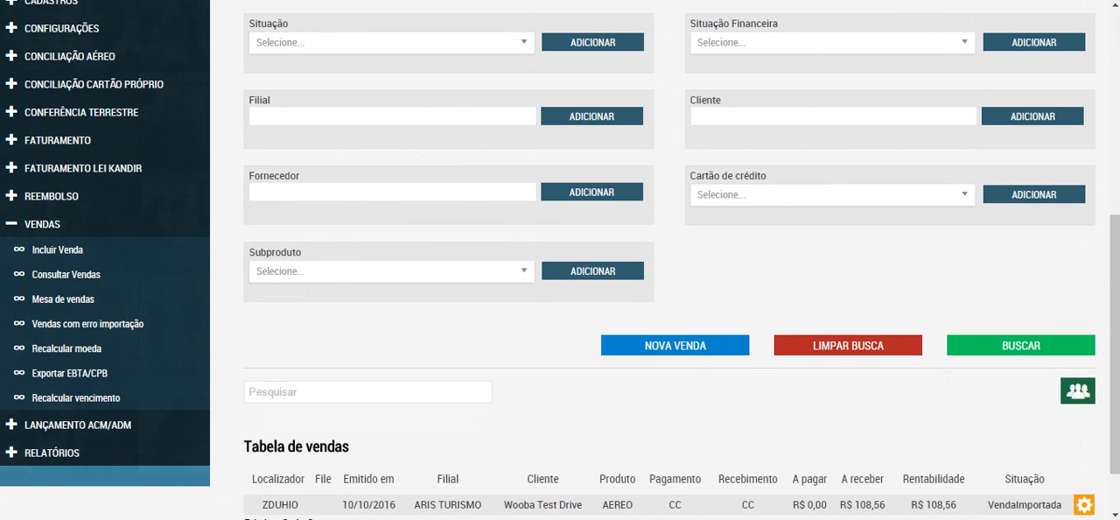
{"action": "left_click_drag", "start_coordinate": [300, 505], "coordinate": [261, 505]}
{"action": "left_click", "coordinate": [271, 505]}
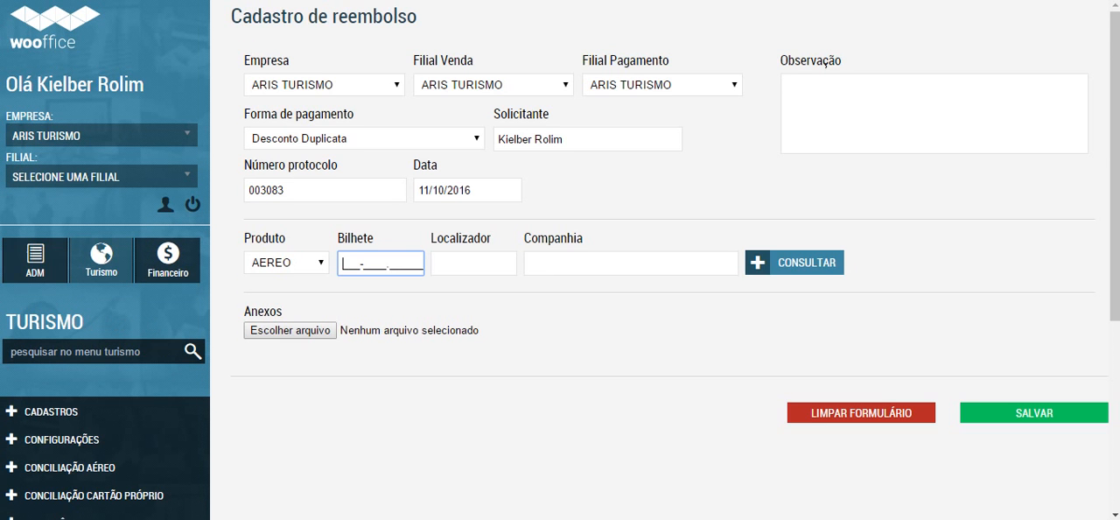
Step: Copy the locator from the sale detail into Localizador of the refund request and look up its tickets
{"action": "left_click", "coordinate": [473, 264]}
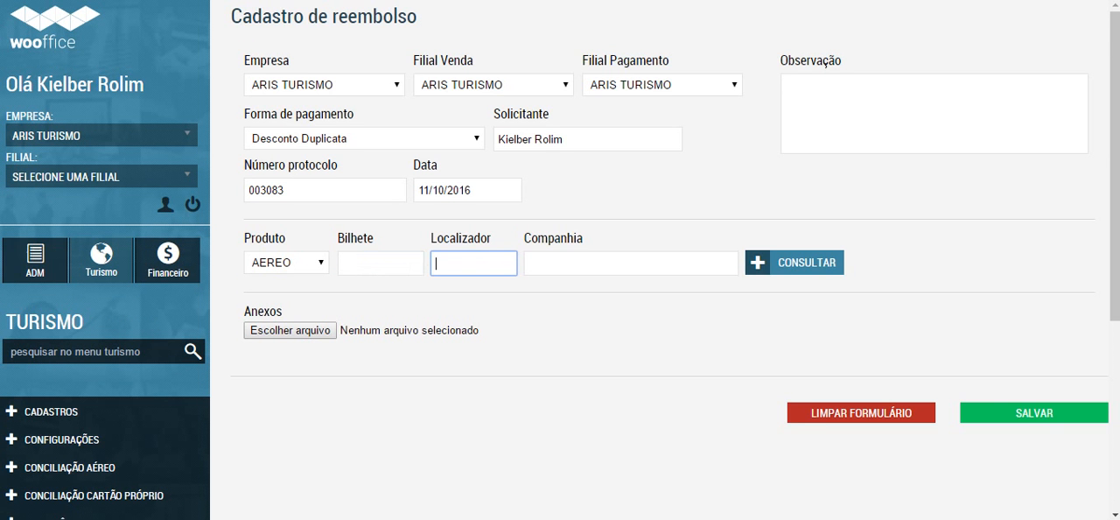
{"action": "key", "text": "ctrl+Tab"}
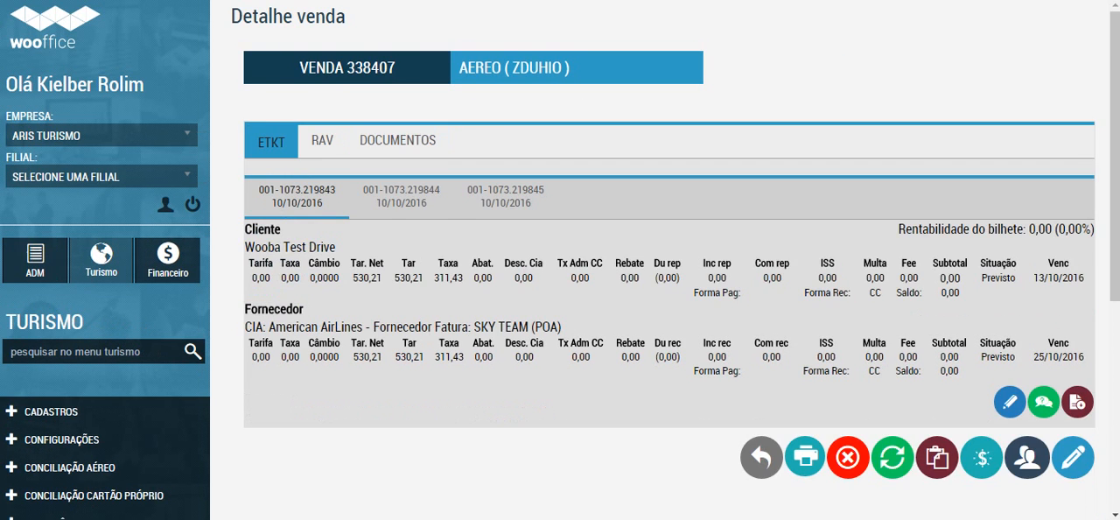
{"action": "left_click", "coordinate": [525, 67]}
{"action": "left_click_drag", "start_coordinate": [565, 67], "coordinate": [511, 68]}
{"action": "key", "text": "ctrl+c"}
{"action": "key", "text": "ctrl+Tab"}
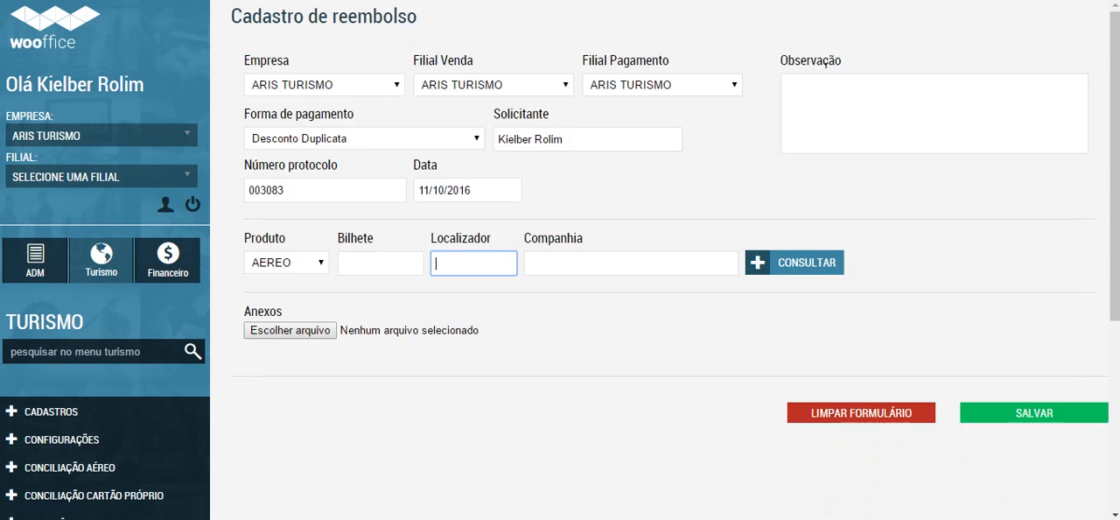
{"action": "key", "text": "ctrl+v"}
{"action": "left_click", "coordinate": [794, 262]}
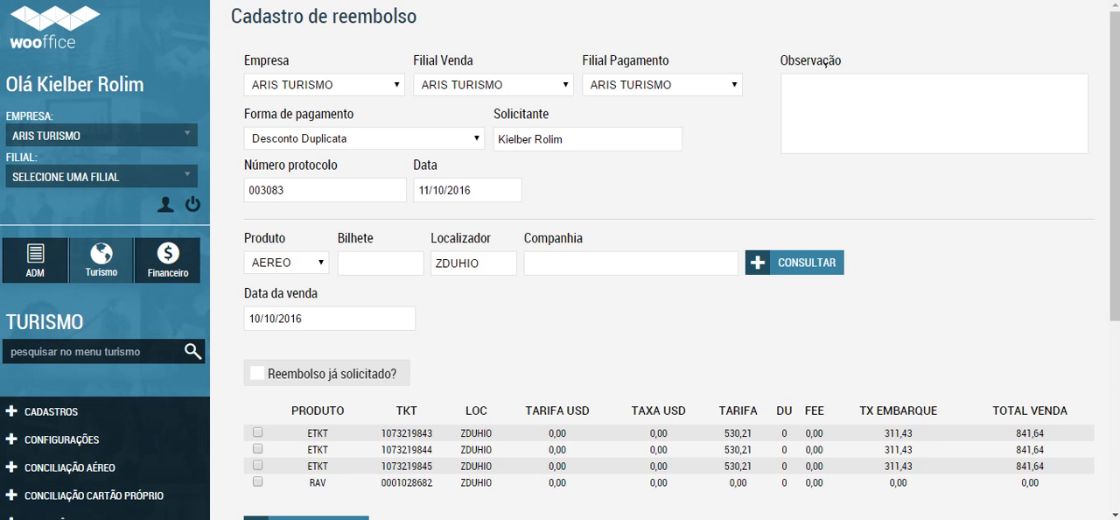
Step: Select the first ETKT ticket in the results for refund and set its Multa Cliente to 120,00
{"action": "scroll", "coordinate": [560, 260], "scroll_direction": "down", "scroll_amount": 2}
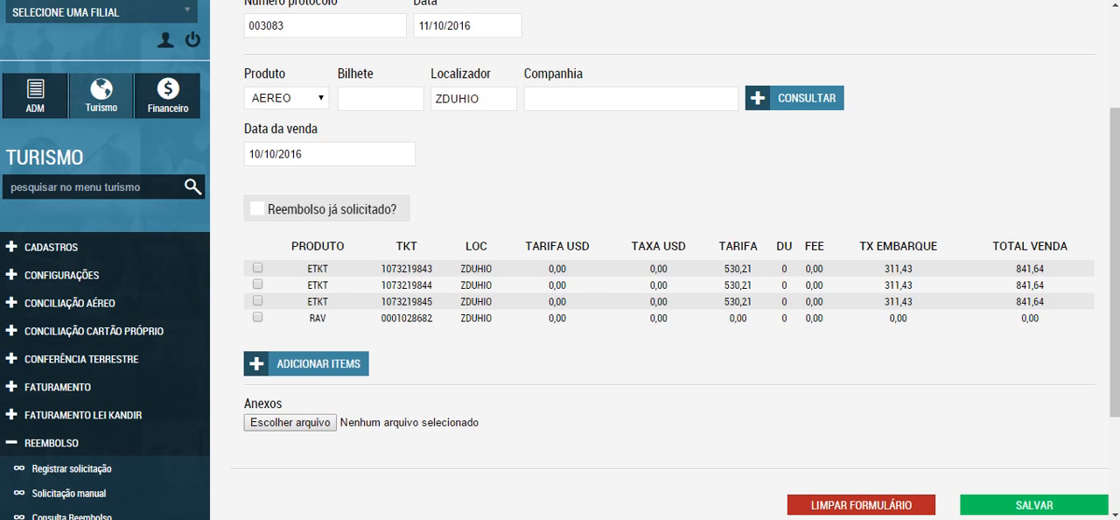
{"action": "left_click", "coordinate": [257, 268]}
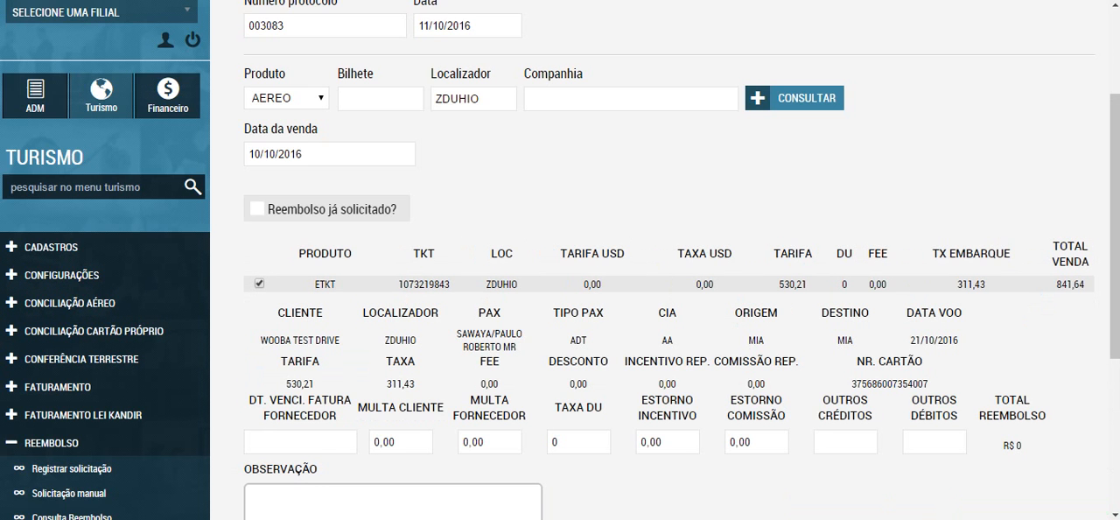
{"action": "left_click_drag", "start_coordinate": [397, 442], "coordinate": [371, 442]}
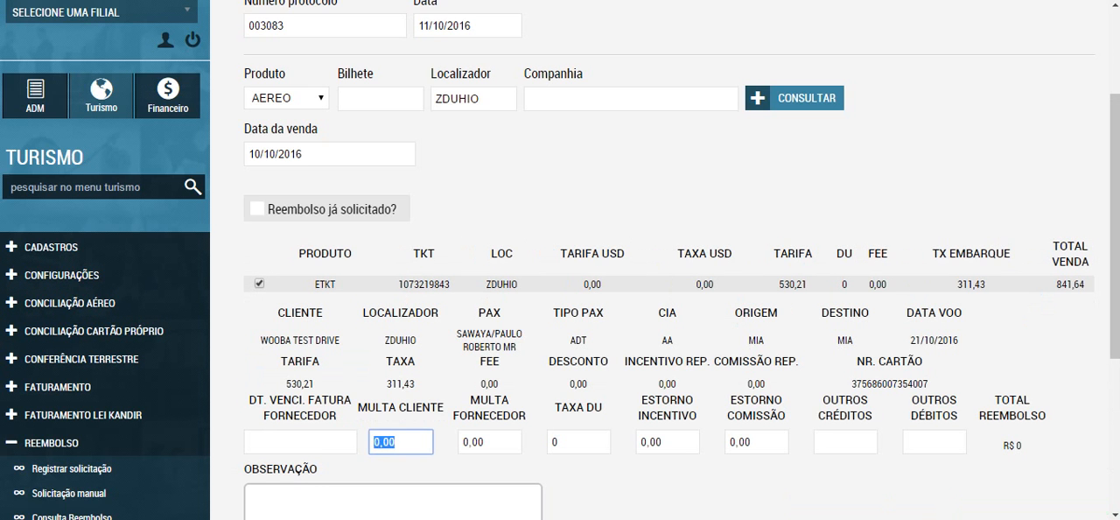
{"action": "type", "text": "12,00"}
{"action": "scroll", "coordinate": [664, 263], "scroll_direction": "down", "scroll_amount": 2}
{"action": "type", "text": "0"}
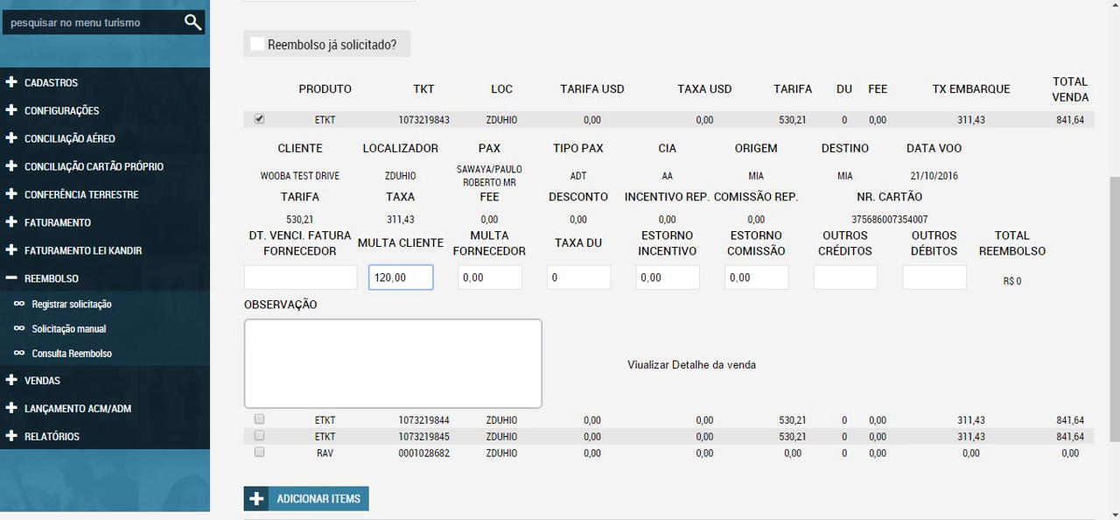
{"action": "key", "text": "Tab"}
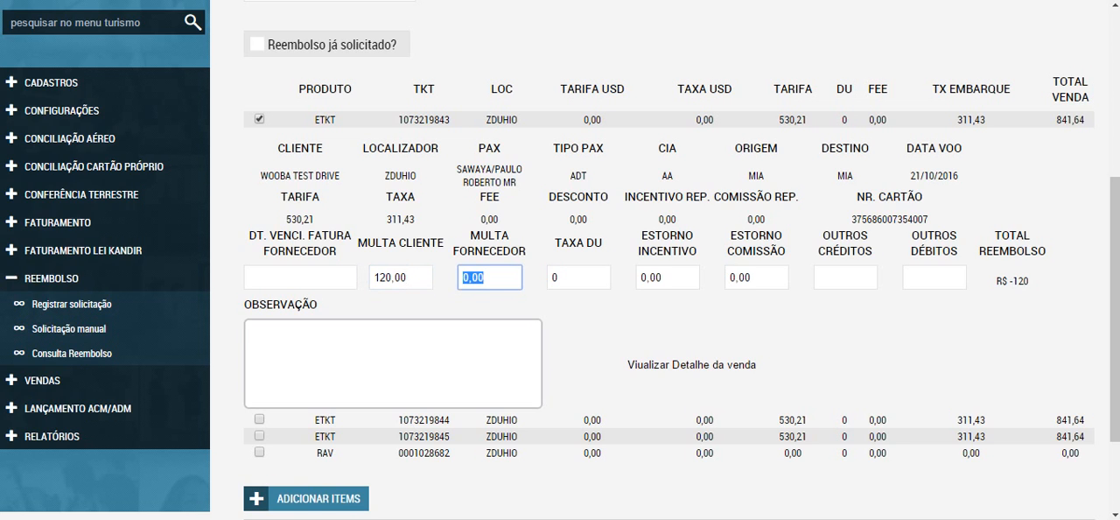
Step: Set Multa Fornecedor of the selected ticket to 100,00 and change its Multa Cliente to 40,00
{"action": "type", "text": "10000"}
{"action": "key", "text": "shift+Tab"}
{"action": "type", "text": "4000"}
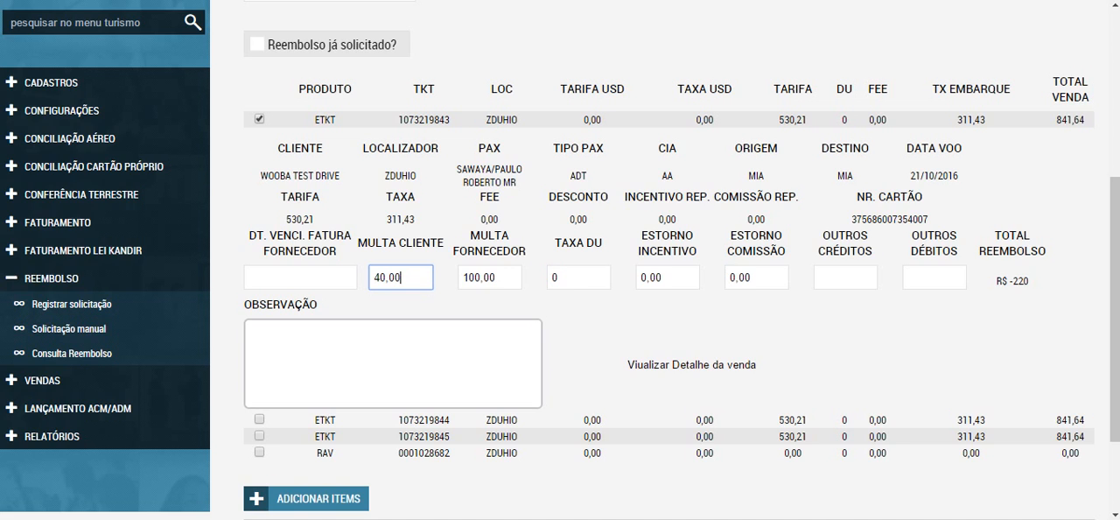
{"action": "key", "text": "Tab"}
{"action": "key", "text": "Tab"}
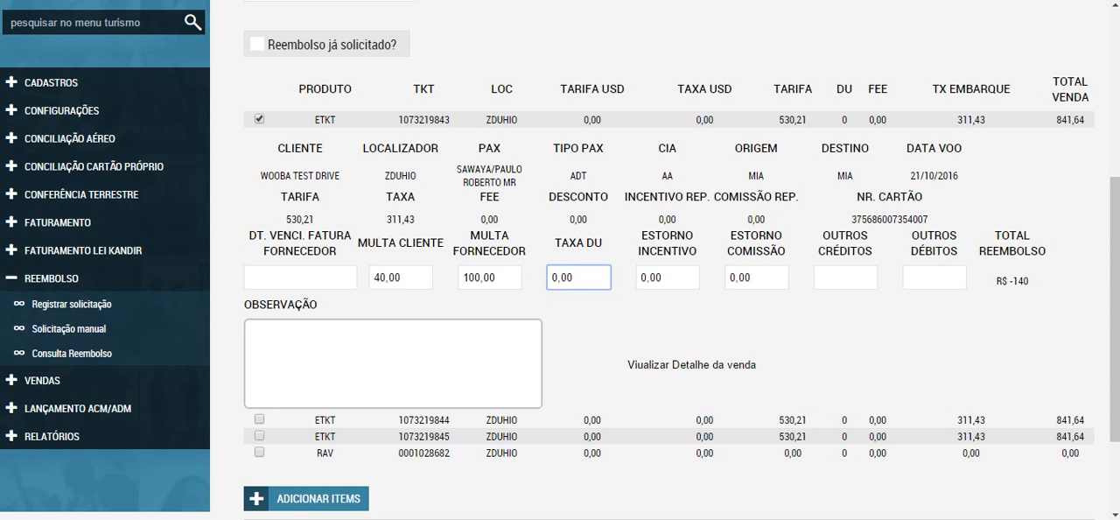
Step: Add the selected ticket to the refund request's items, leaving its Observação empty
{"action": "left_click", "coordinate": [393, 363]}
{"action": "scroll", "coordinate": [392, 363], "scroll_direction": "down", "scroll_amount": 1}
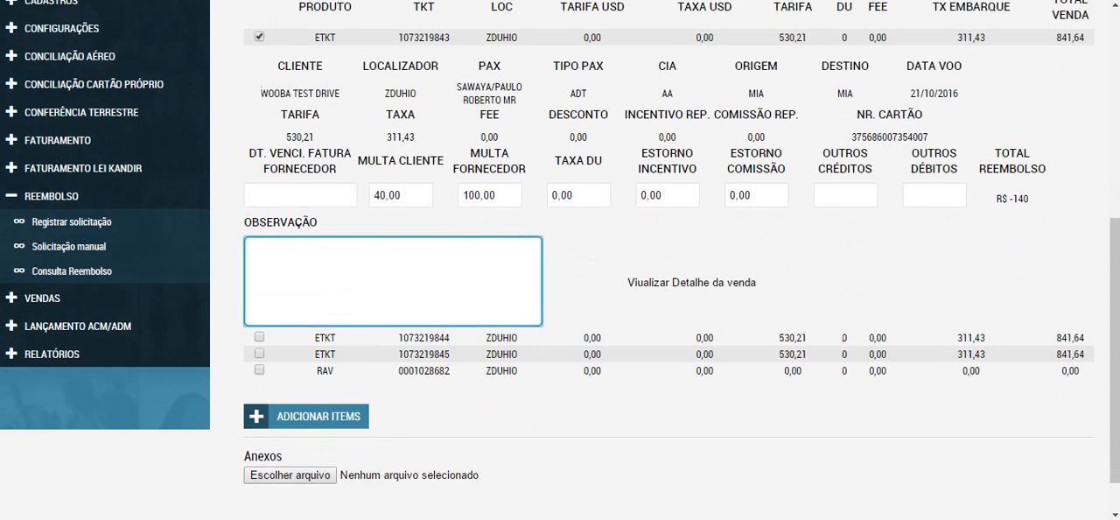
{"action": "left_click", "coordinate": [306, 417]}
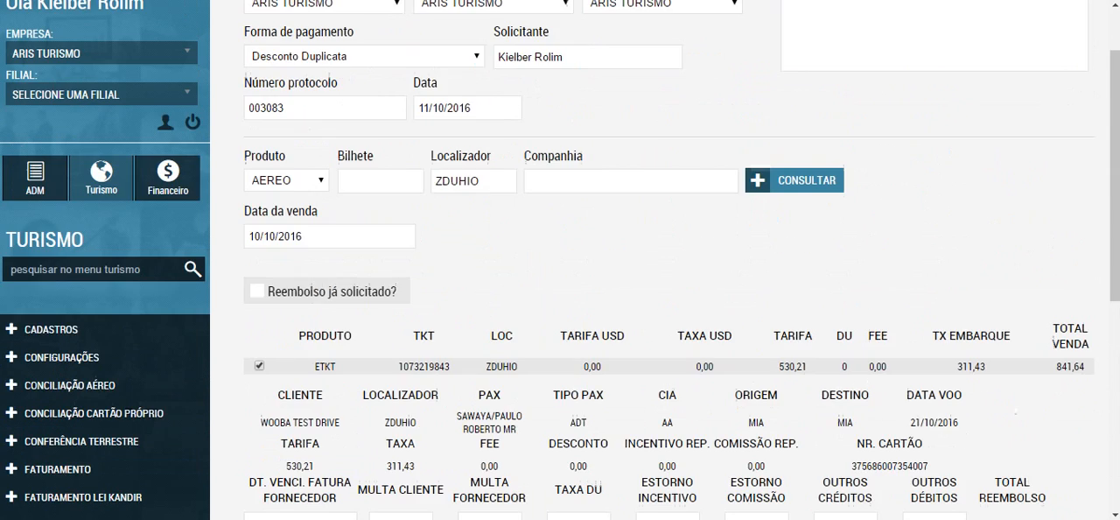
{"action": "scroll", "coordinate": [560, 260], "scroll_direction": "down", "scroll_amount": 1}
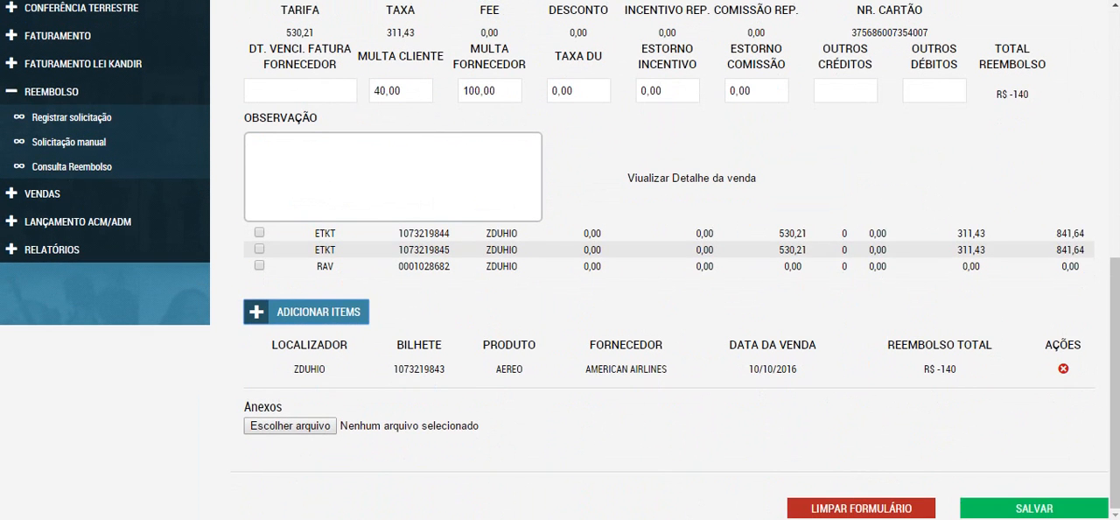
Step: Try to save the refund request, retry the save, and go to the refund table in Consulta Reembolso
{"action": "left_click", "coordinate": [1033, 508]}
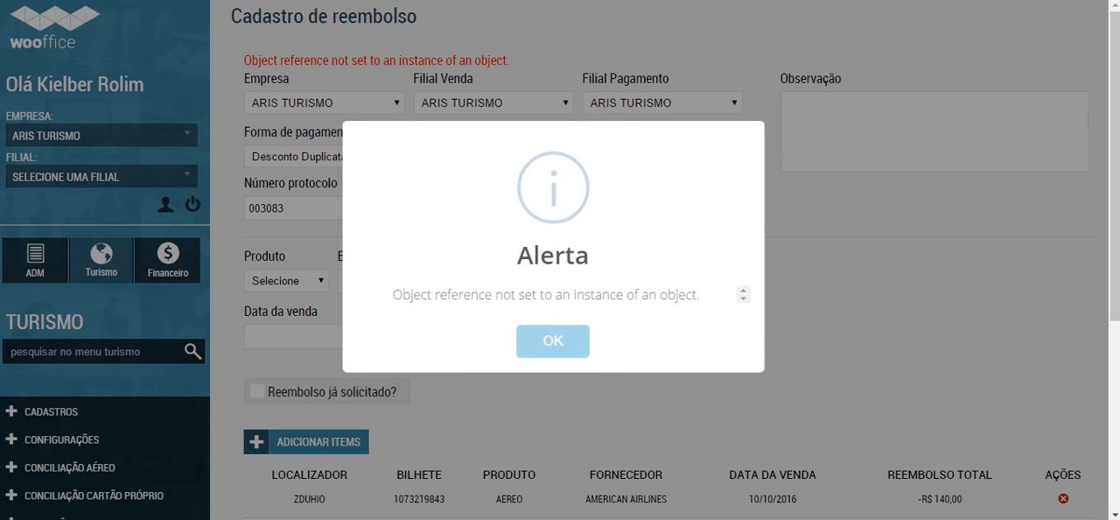
{"action": "left_click", "coordinate": [553, 340]}
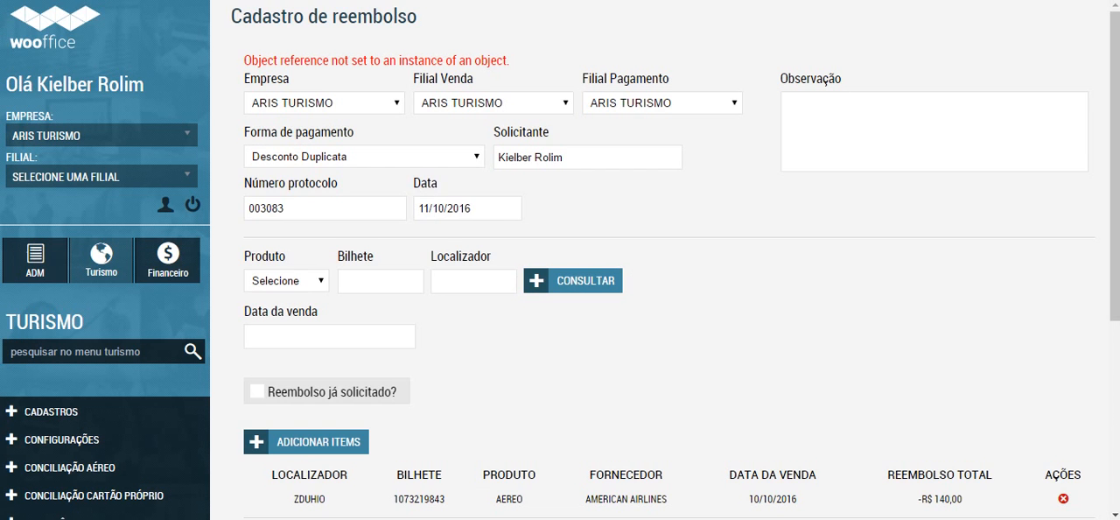
{"action": "scroll", "coordinate": [560, 260], "scroll_direction": "down", "scroll_amount": 4}
{"action": "scroll", "coordinate": [560, 259], "scroll_direction": "up", "scroll_amount": 4}
{"action": "scroll", "coordinate": [665, 262], "scroll_direction": "down", "scroll_amount": 1}
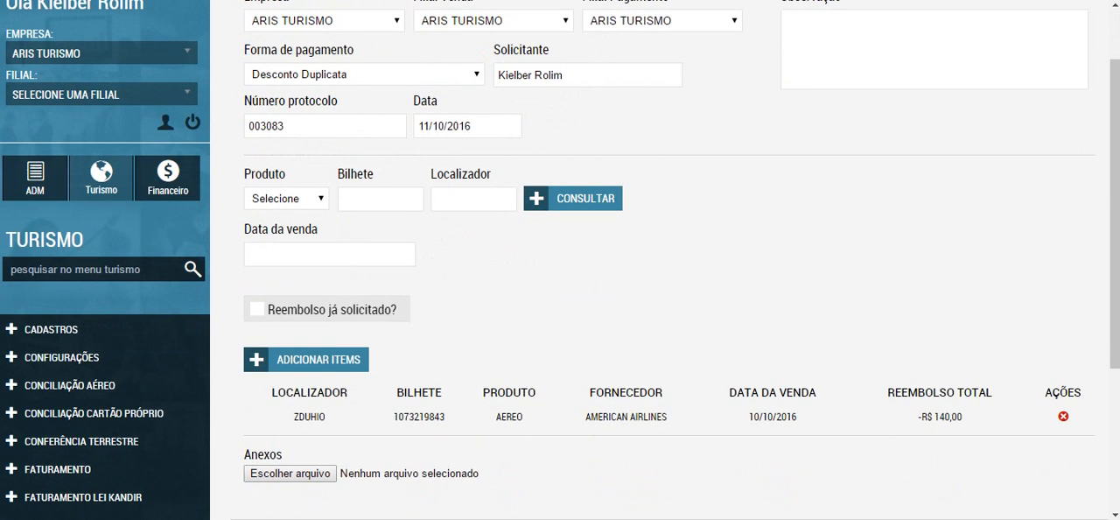
{"action": "scroll", "coordinate": [665, 263], "scroll_direction": "down", "scroll_amount": 3}
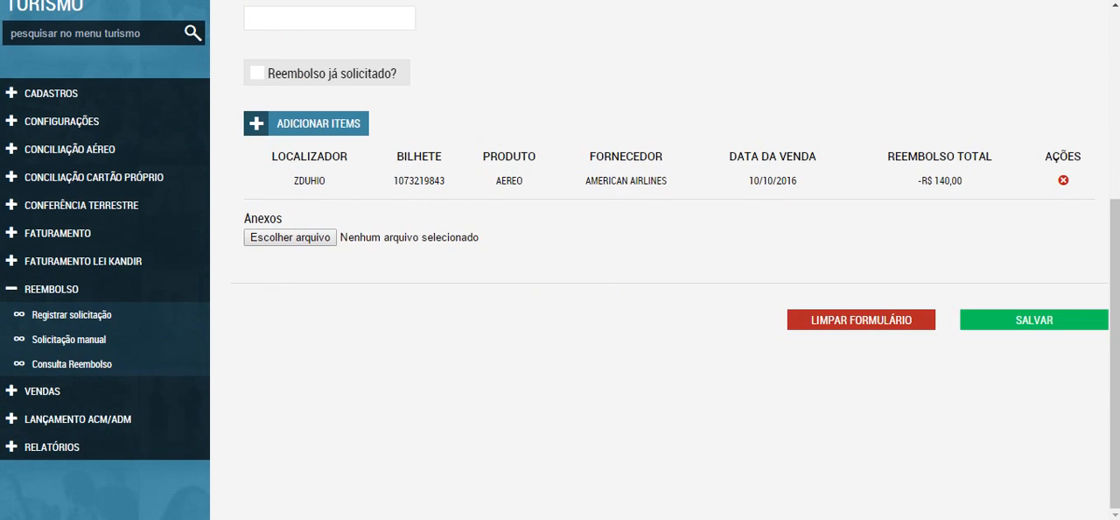
{"action": "left_click", "coordinate": [1034, 320]}
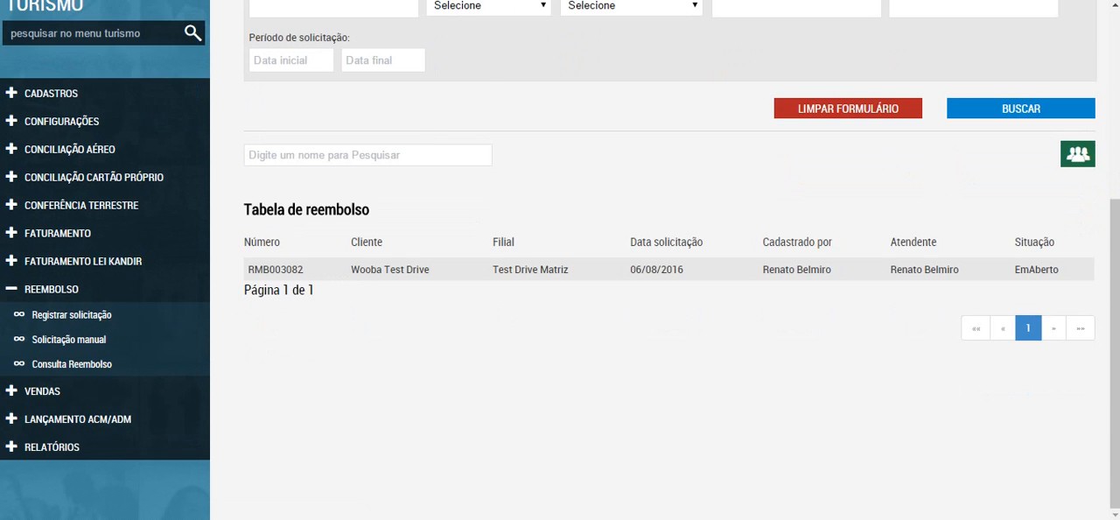
Step: Open the EmAberto refund request dated 06/08/2016 and try to take over its handling with Assumir Atendimento
{"action": "left_click", "coordinate": [276, 269]}
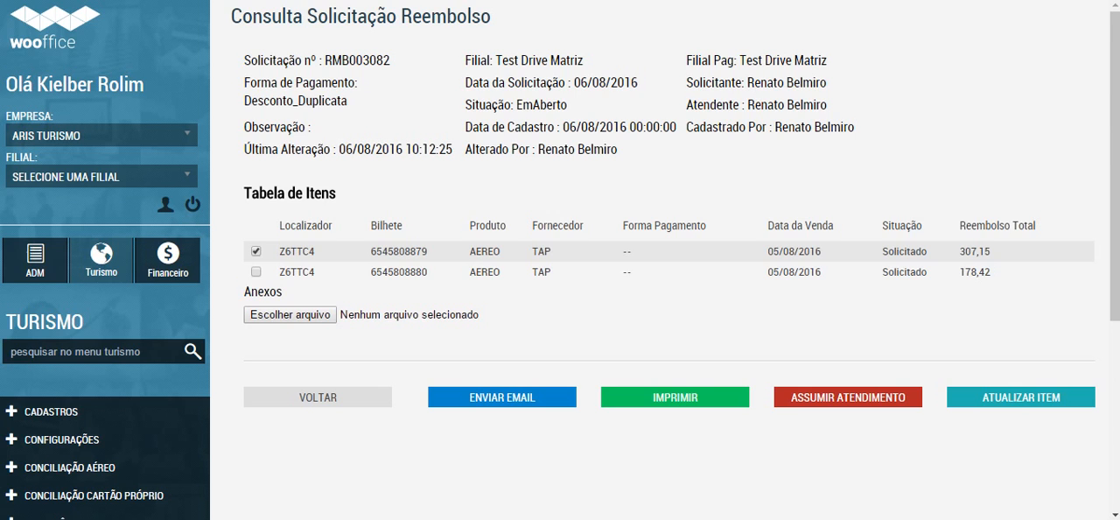
{"action": "left_click", "coordinate": [848, 397]}
{"action": "left_click", "coordinate": [611, 358]}
{"action": "left_click", "coordinate": [553, 341]}
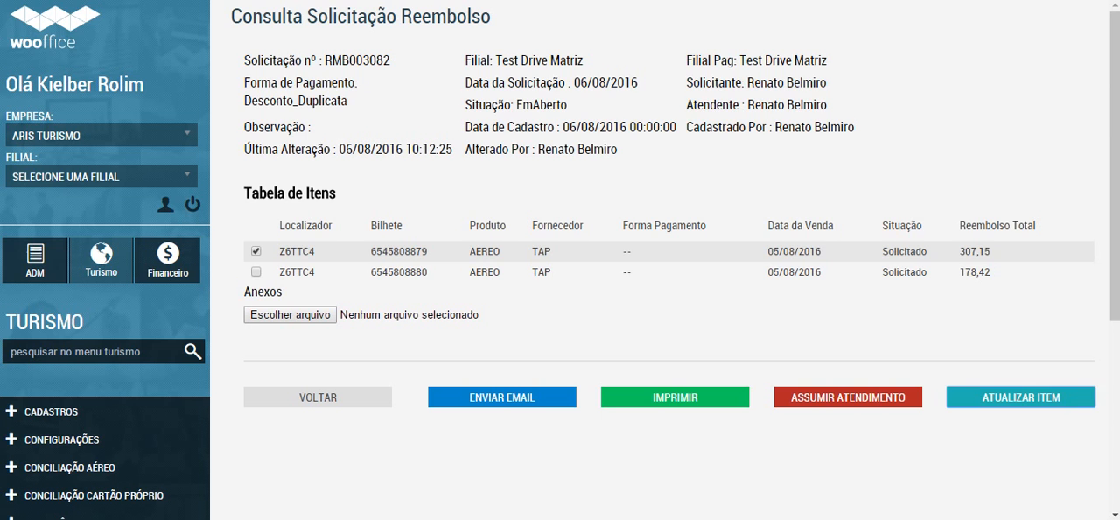
Step: Try Liquidada as Situação da solicitação and Negado as Situação do item in Atualizar Item, and cancel the update
{"action": "left_click", "coordinate": [1020, 397]}
{"action": "left_click", "coordinate": [250, 81]}
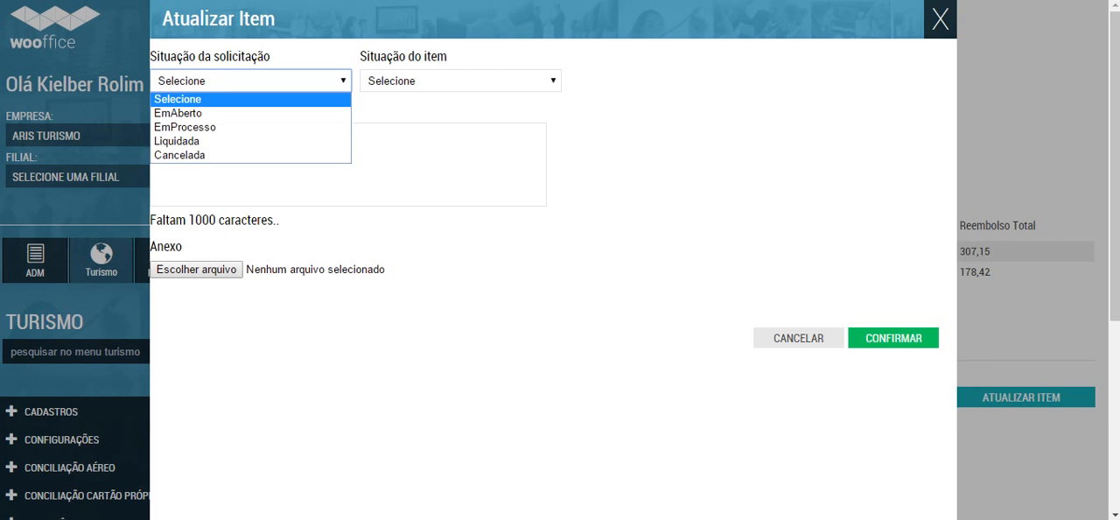
{"action": "left_click", "coordinate": [210, 140]}
{"action": "left_click", "coordinate": [460, 81]}
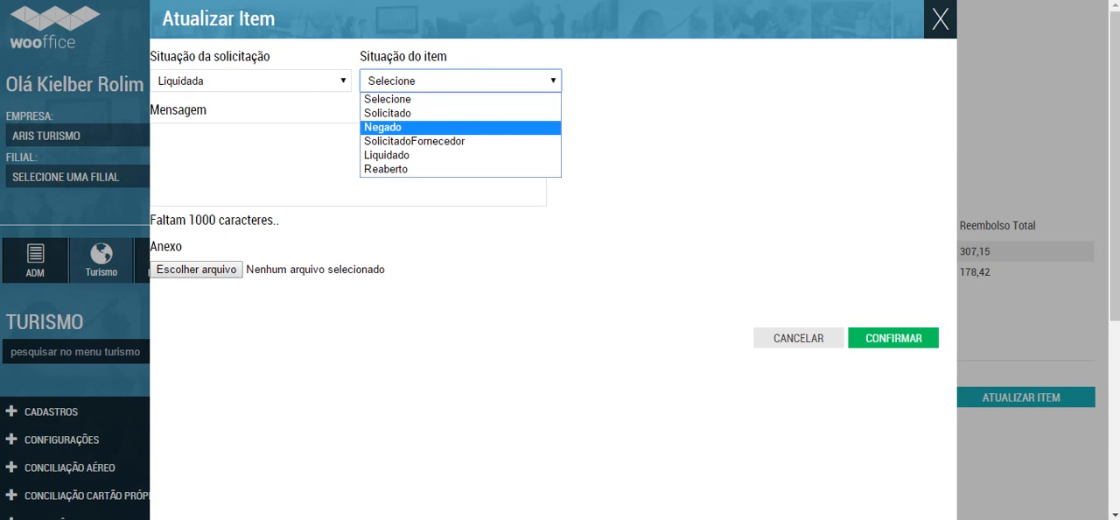
{"action": "left_click", "coordinate": [383, 128]}
{"action": "left_click", "coordinate": [383, 157]}
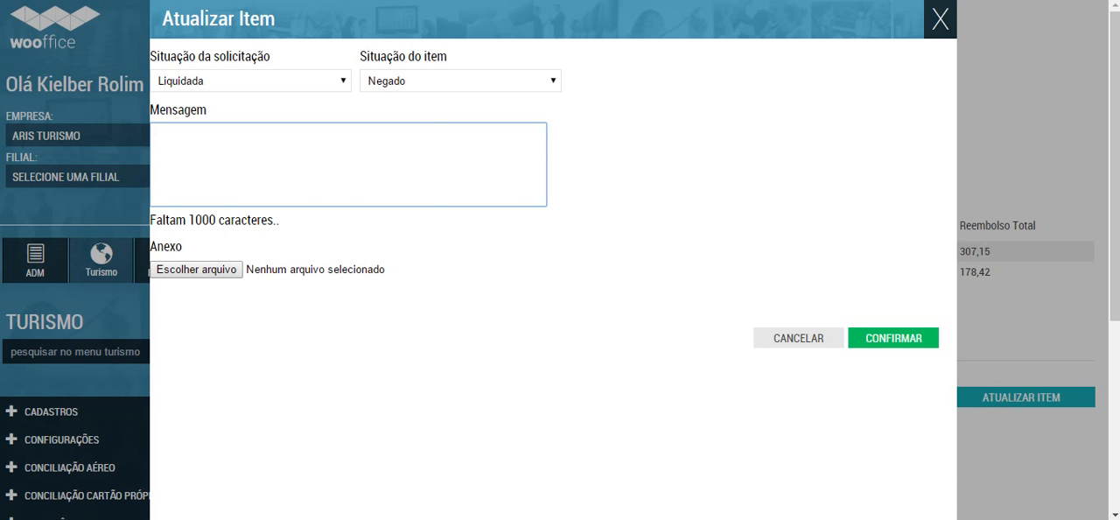
{"action": "left_click", "coordinate": [797, 338]}
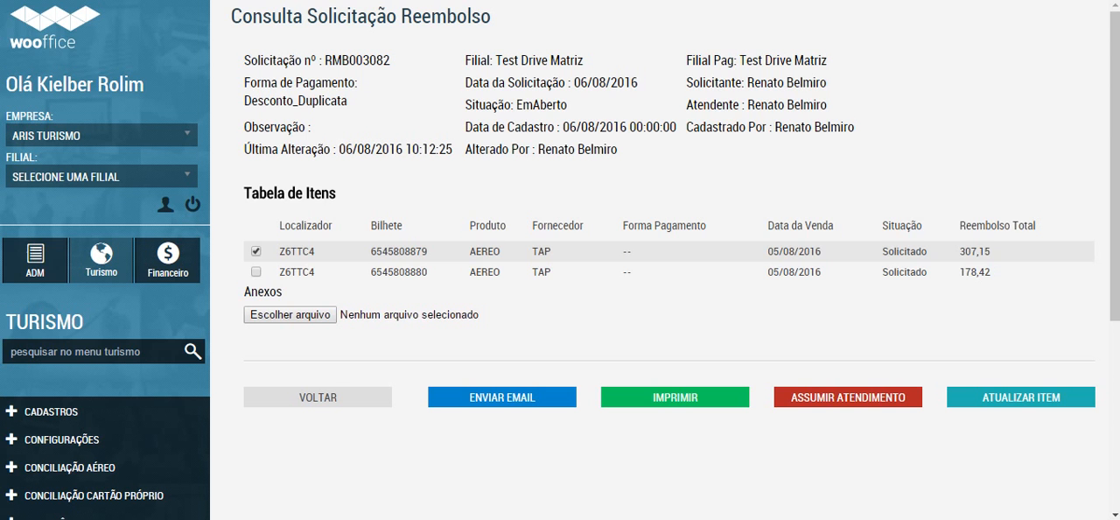
Step: Review the open refund request and the entries of the Faturamento, Vendas and Conciliação Aéreo sections
{"action": "scroll", "coordinate": [560, 263], "scroll_direction": "down", "scroll_amount": 1}
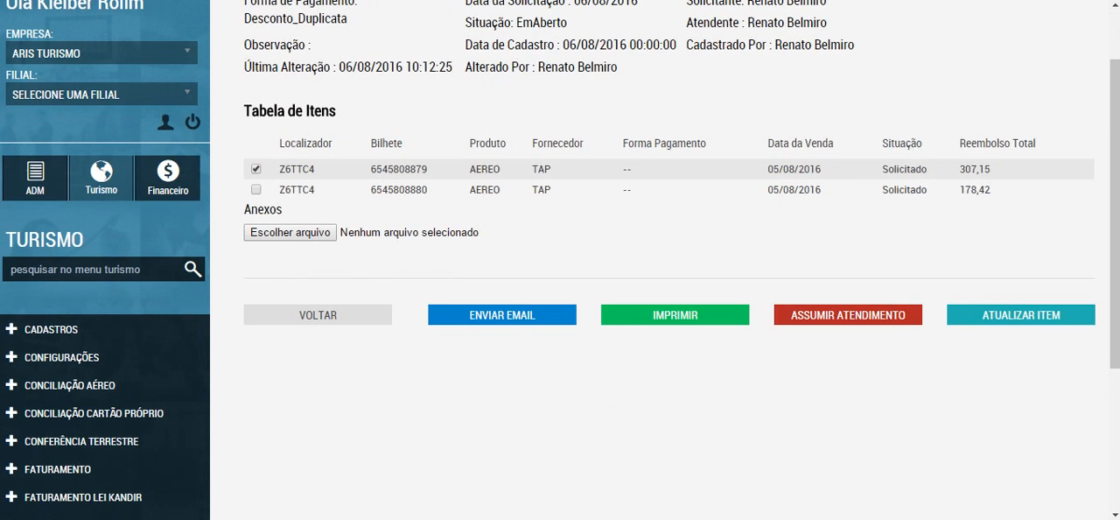
{"action": "scroll", "coordinate": [560, 263], "scroll_direction": "down", "scroll_amount": 2}
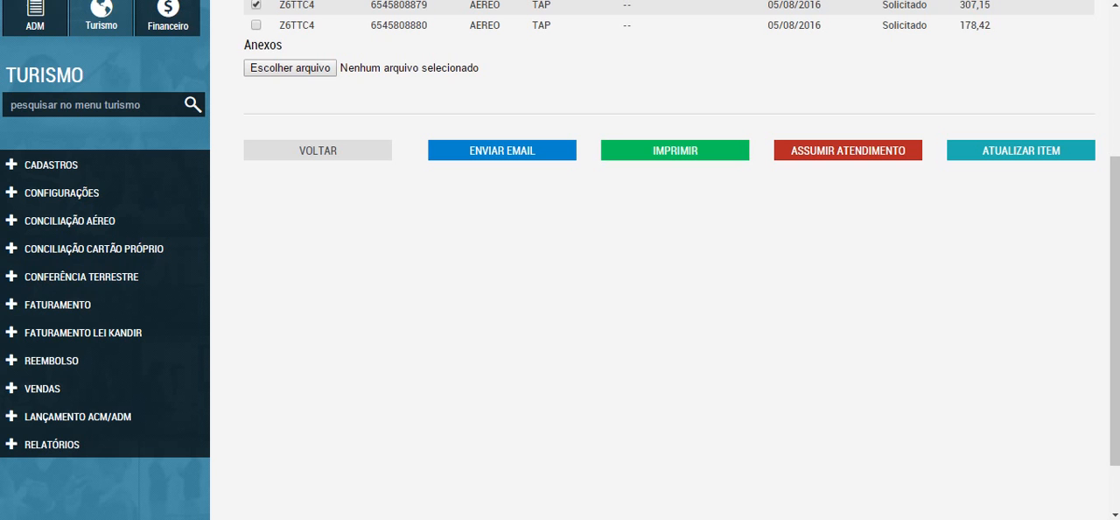
{"action": "left_click", "coordinate": [57, 304]}
{"action": "left_click", "coordinate": [57, 304]}
{"action": "left_click", "coordinate": [42, 389]}
{"action": "left_click", "coordinate": [42, 388]}
{"action": "left_click", "coordinate": [69, 220]}
{"action": "left_click", "coordinate": [69, 220]}
{"action": "scroll", "coordinate": [665, 263], "scroll_direction": "up", "scroll_amount": 1}
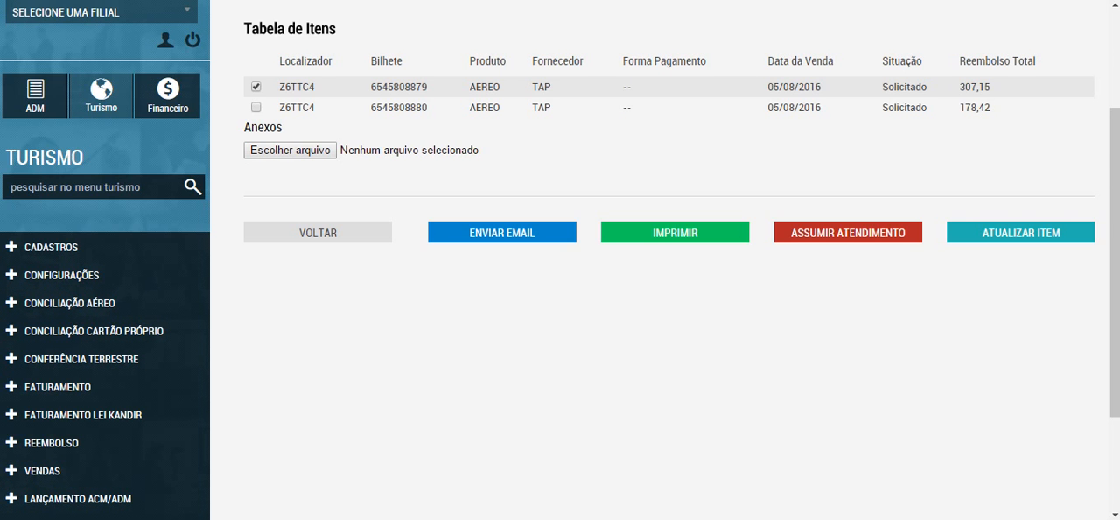
{"action": "scroll", "coordinate": [665, 263], "scroll_direction": "down", "scroll_amount": 1}
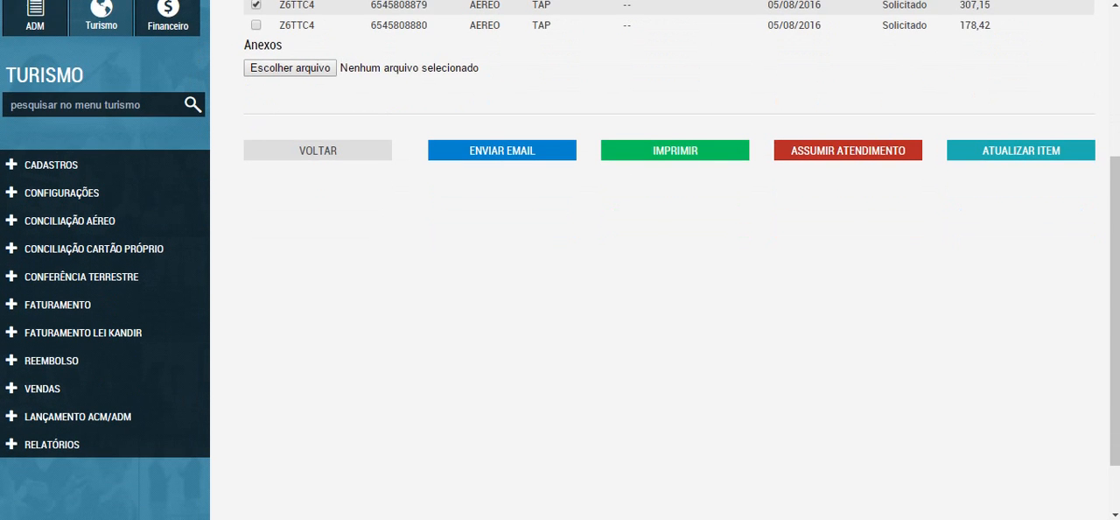
{"action": "mouse_move", "coordinate": [586, 518]}
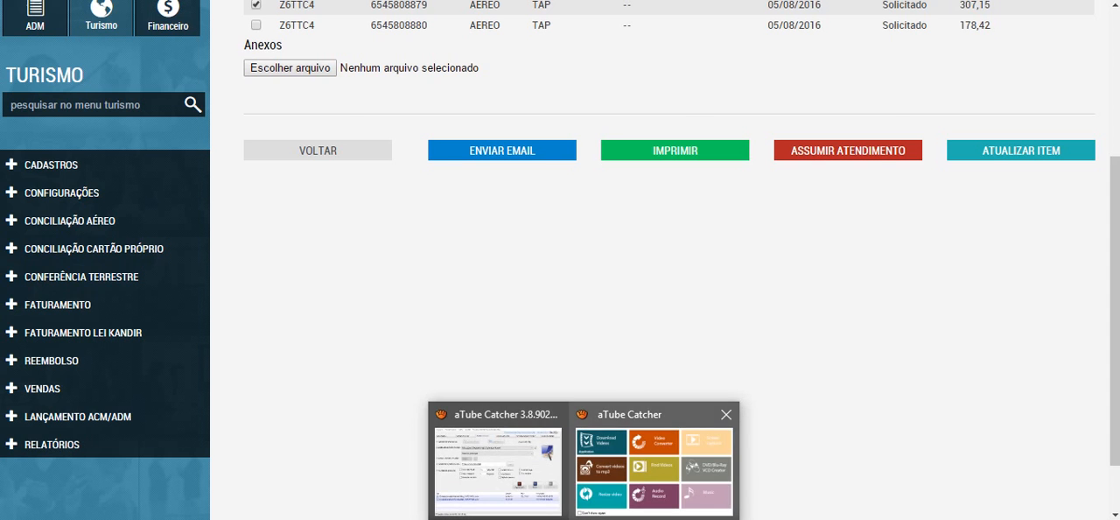